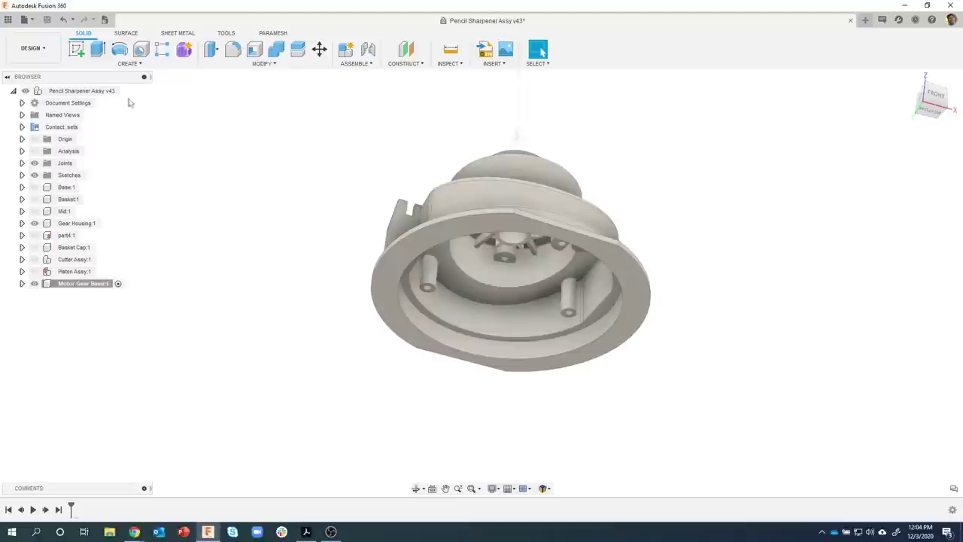
# Start a sketch on the flat inner ledge face inside the gear housing's underside
pyautogui.click(76, 49)
pyautogui.keyDown('shift'); pyautogui.moveTo(359, 301); pyautogui.dragTo(421, 271, button='middle'); pyautogui.keyUp('shift')
pyautogui.scroll(3, 423, 257)
pyautogui.scroll(2, 393, 218)
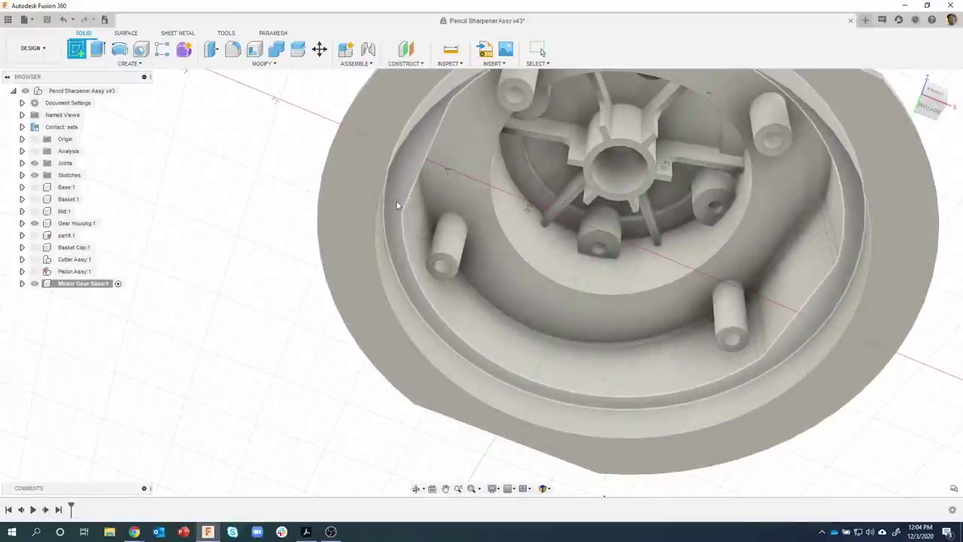
pyautogui.click(391, 213)
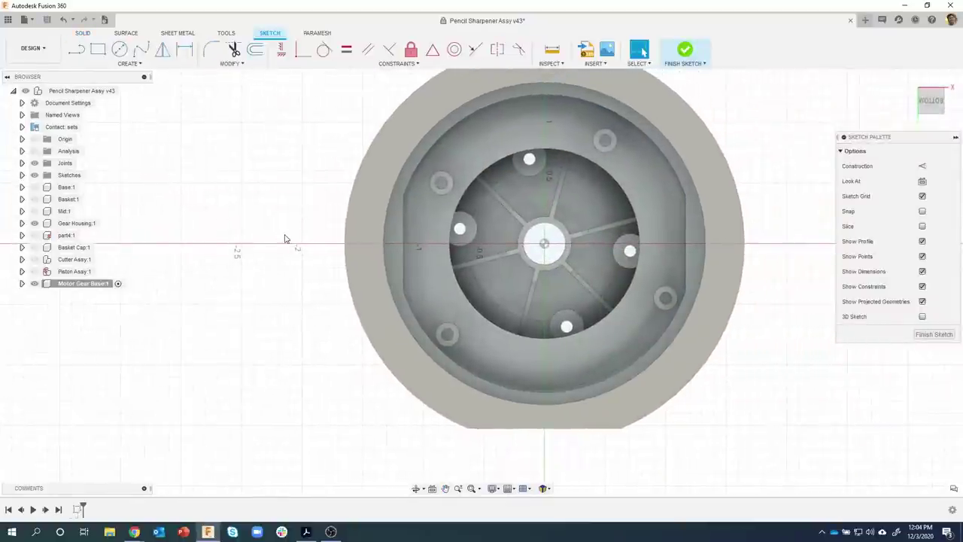
# Project the circular outer edge of the gear housing's inner ledge into the sketch
pyautogui.press('p')
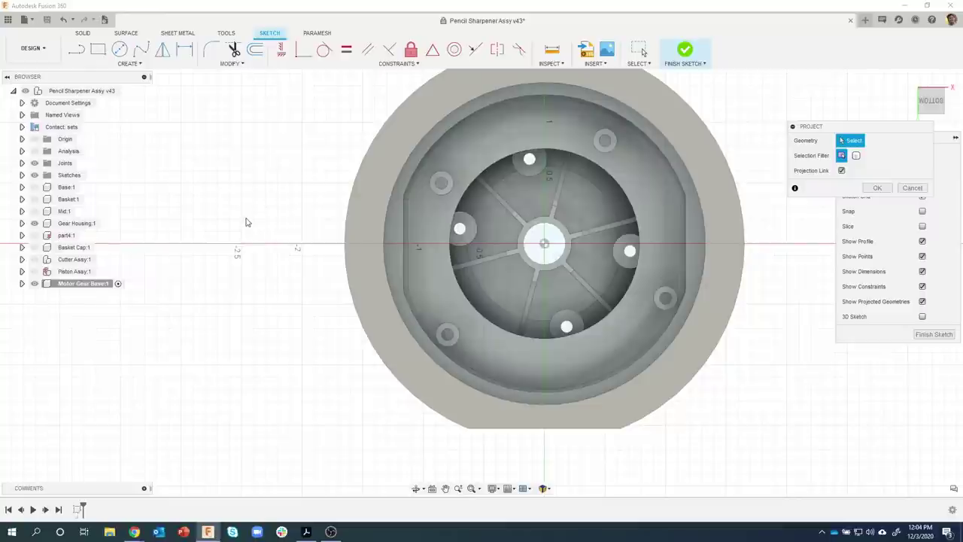
pyautogui.moveTo(259, 269)
pyautogui.keyDown('shift'); pyautogui.mouseDown(button='middle')
pyautogui.moveTo(295, 327)
pyautogui.moveTo(366, 328)
pyautogui.mouseUp(button='middle'); pyautogui.keyUp('shift')
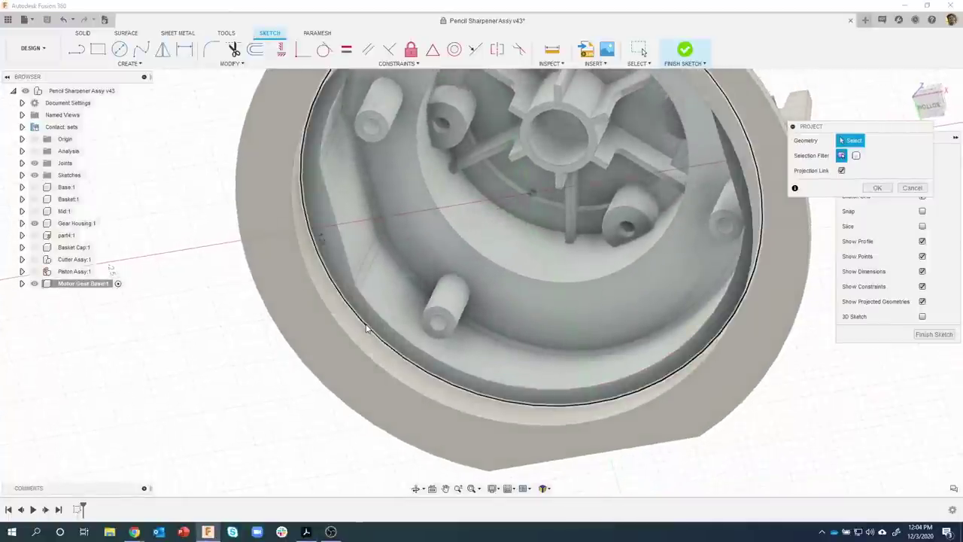
pyautogui.click(366, 328)
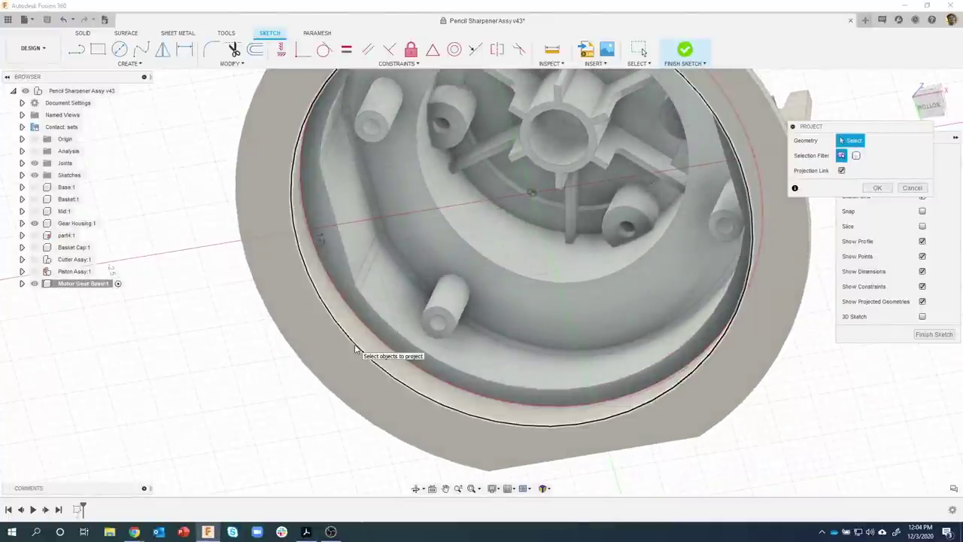
pyautogui.click(927, 105)
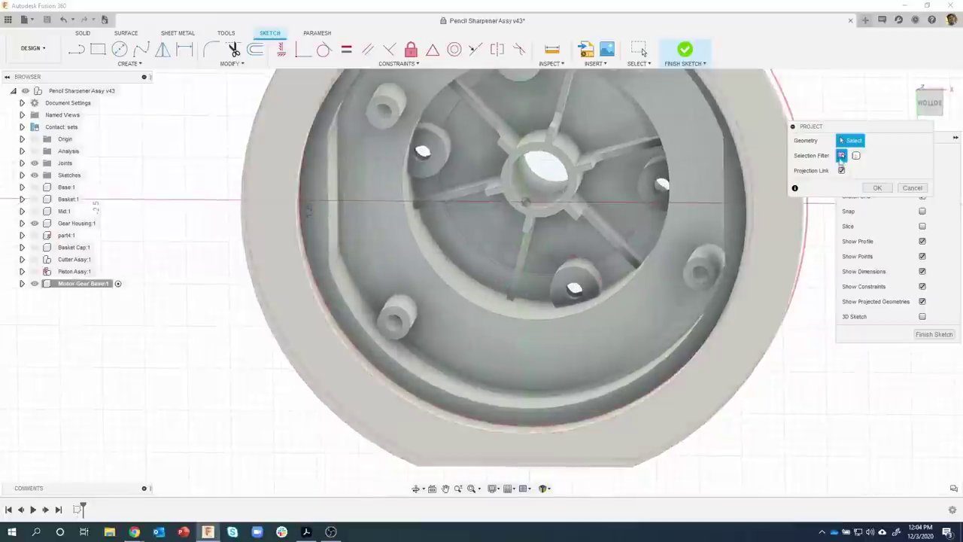
pyautogui.click(928, 109)
pyautogui.click(354, 293)
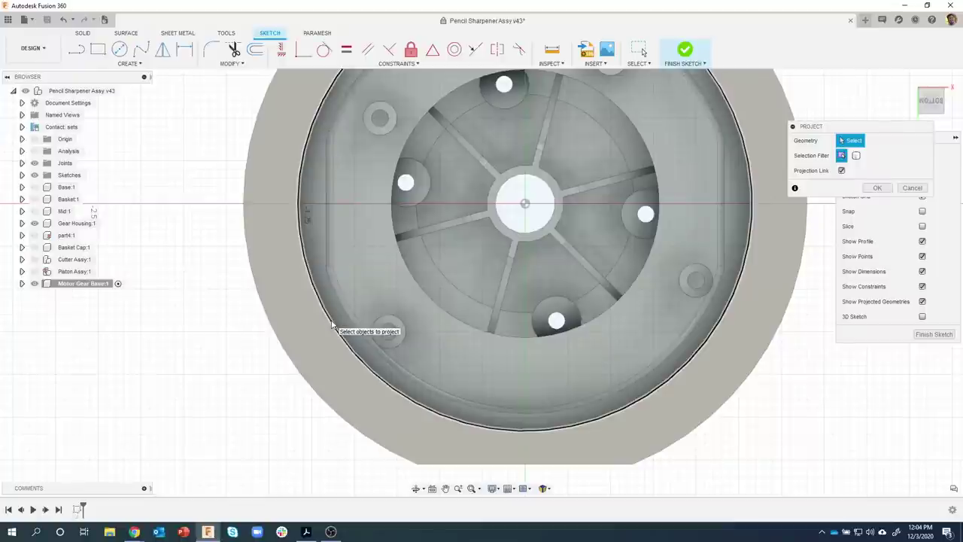
pyautogui.keyDown('shift'); pyautogui.moveTo(307, 354); pyautogui.dragTo(707, 241, button='middle'); pyautogui.keyUp('shift')
pyautogui.click(332, 322)
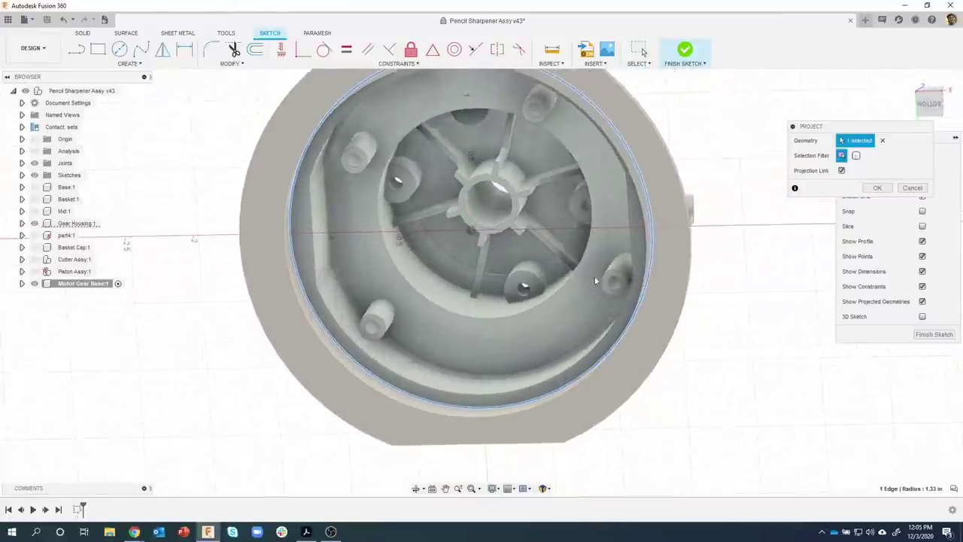
pyautogui.click(877, 187)
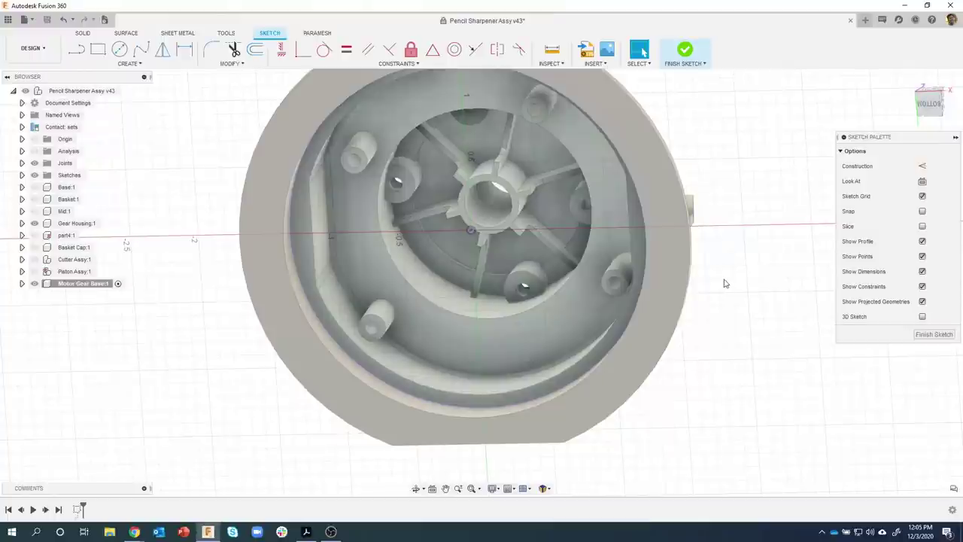
# Hide the Gear Housing component and offset the projected circle inward with an offset position of -0.01 in
pyautogui.click(35, 224)
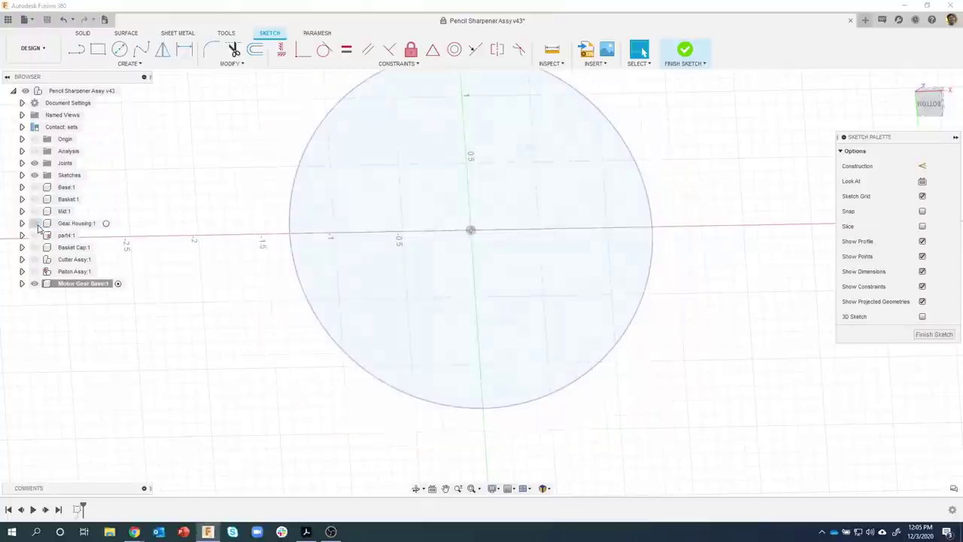
pyautogui.click(931, 105)
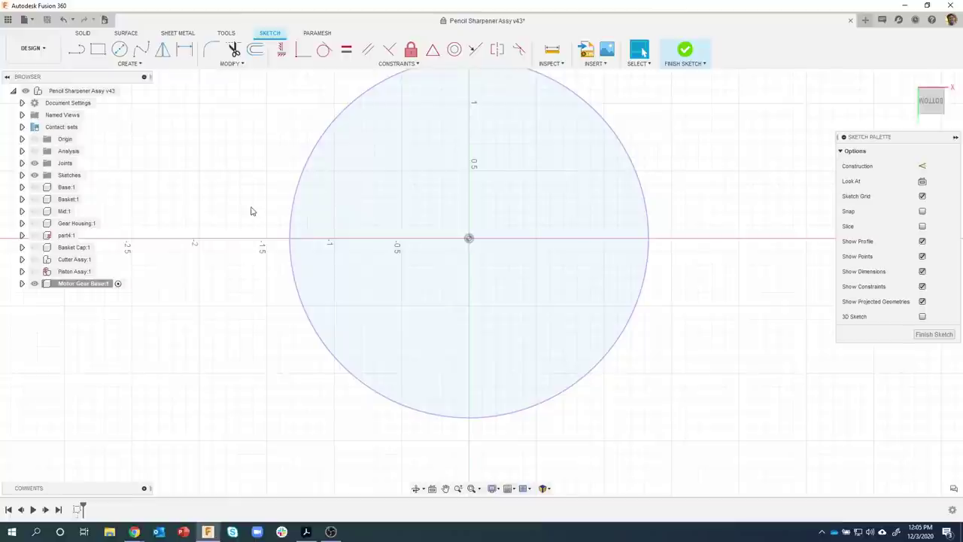
pyautogui.click(256, 51)
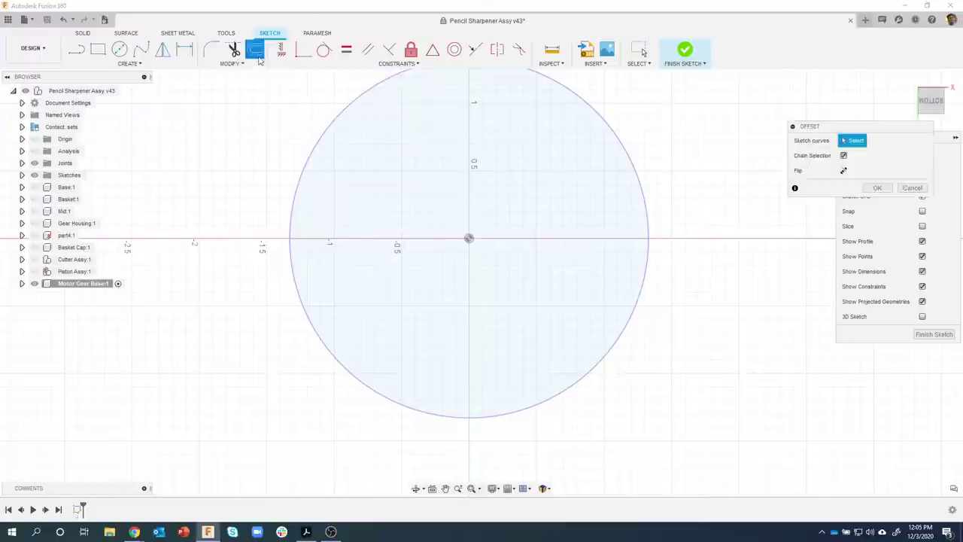
pyautogui.click(314, 138)
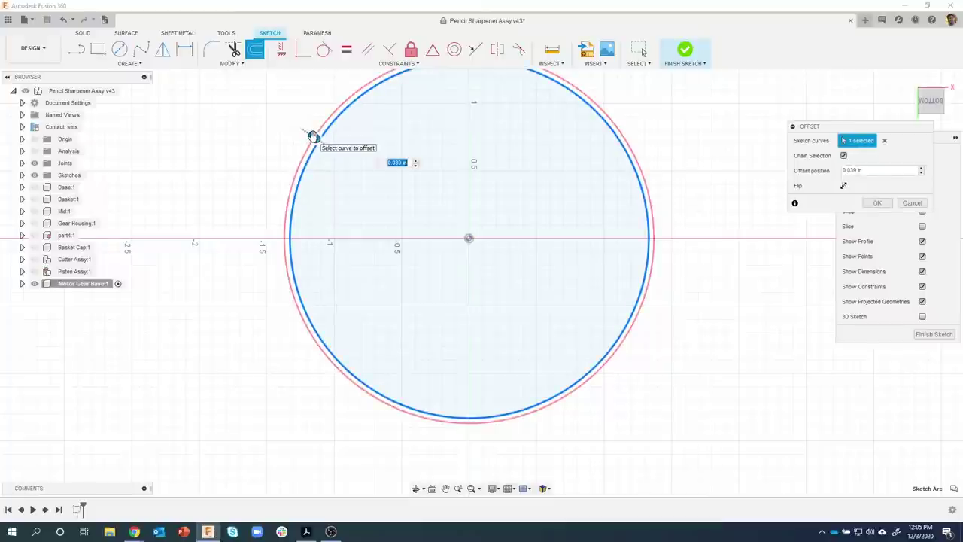
pyautogui.moveTo(312, 135); pyautogui.dragTo(334, 151)
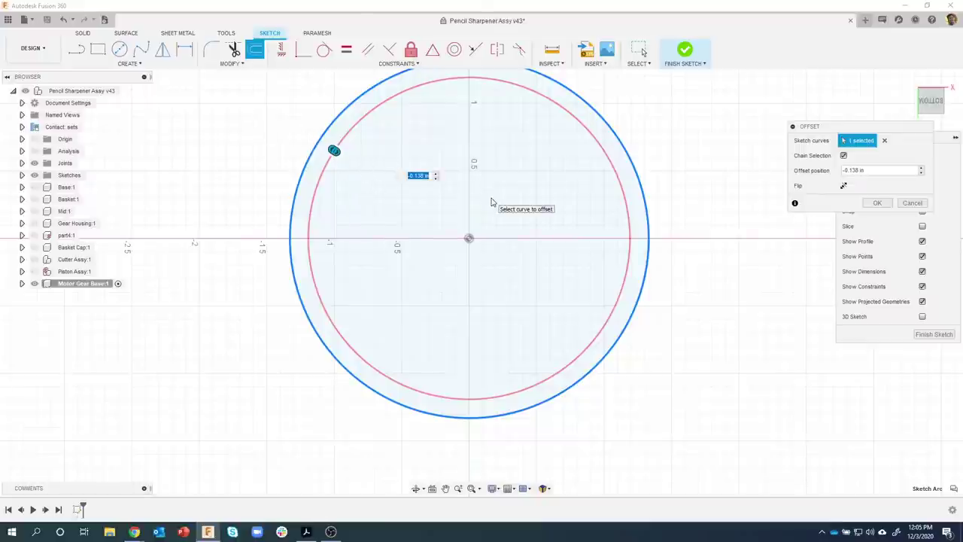
pyautogui.write('-0.01')
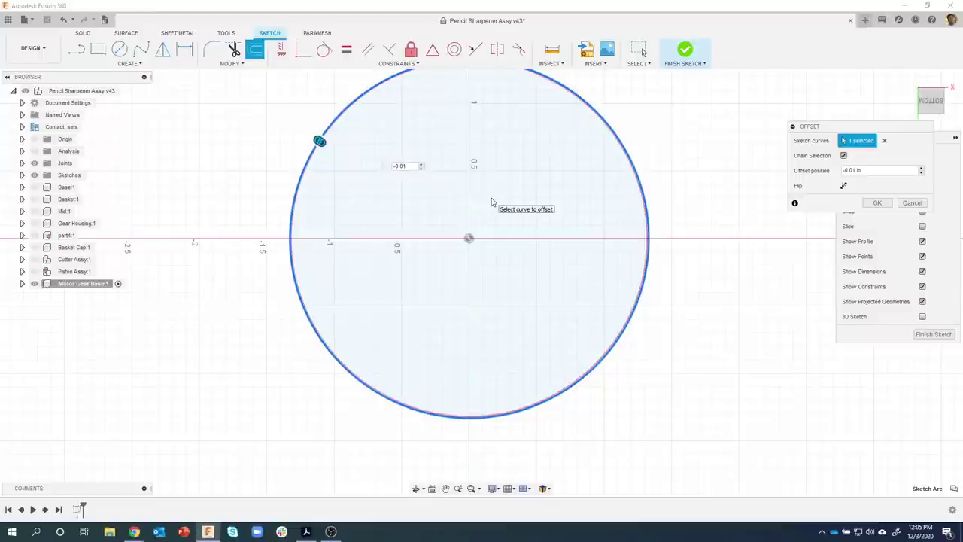
pyautogui.press('Return')
# Sketch a 0.5 in diameter circle centred on the offset circle, near its crossing with the positive X axis
pyautogui.scroll(5, 645, 230)
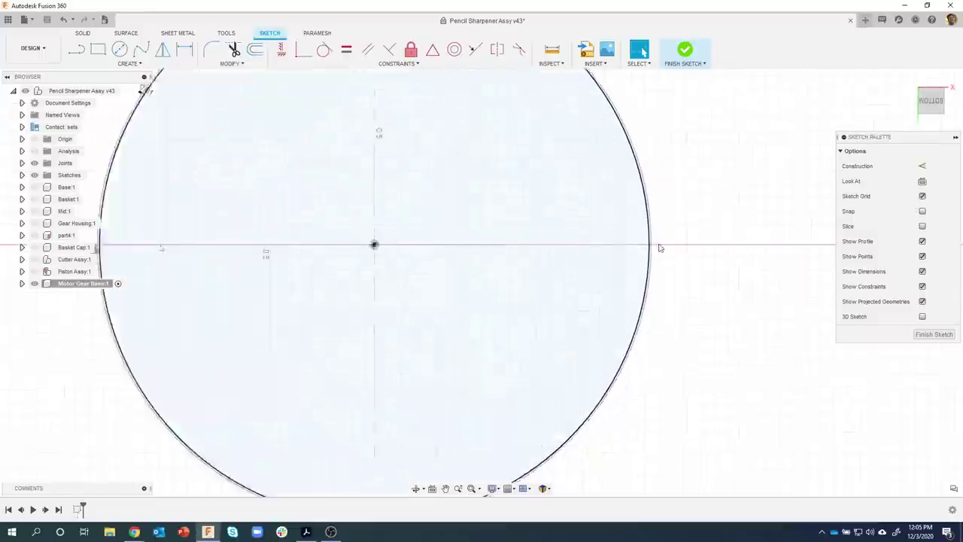
pyautogui.scroll(4, 654, 242)
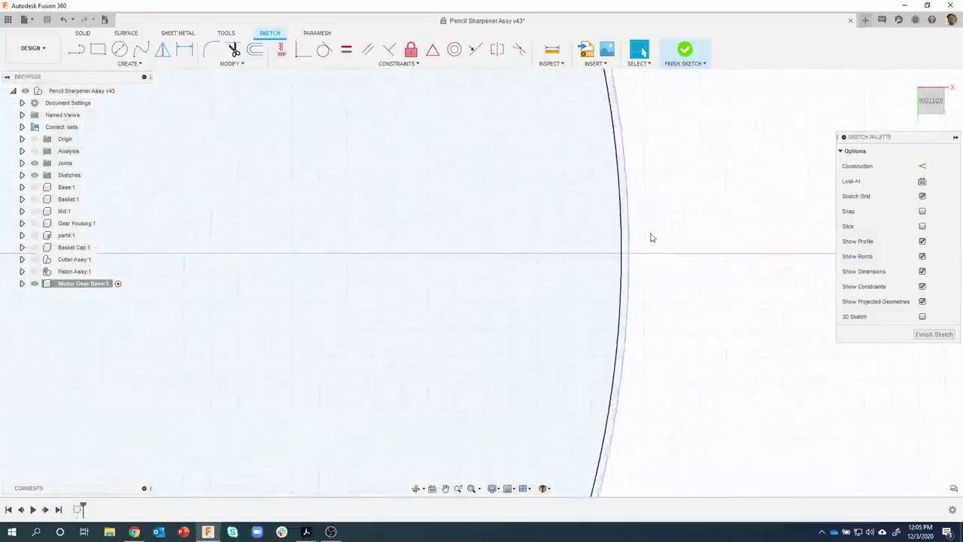
pyautogui.click(615, 220)
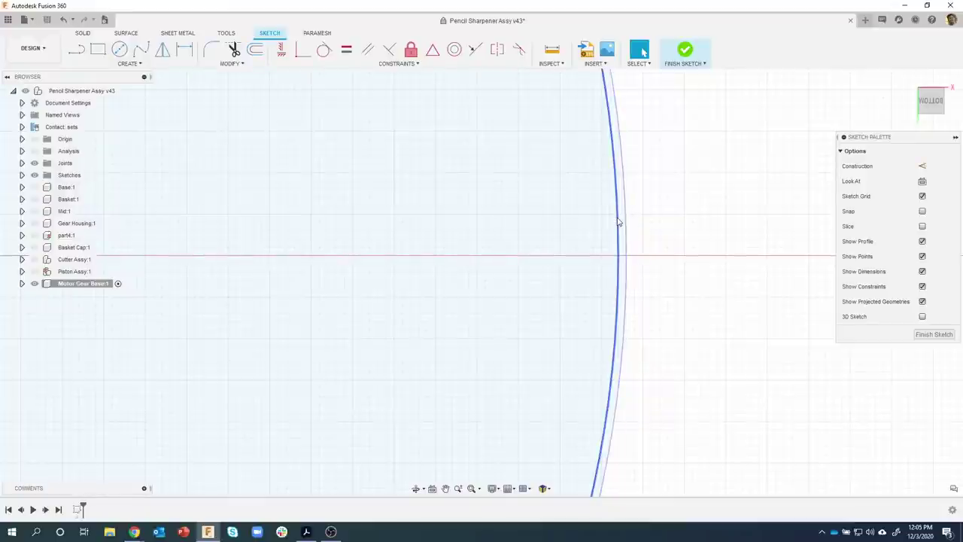
pyautogui.scroll(-5, 634, 286)
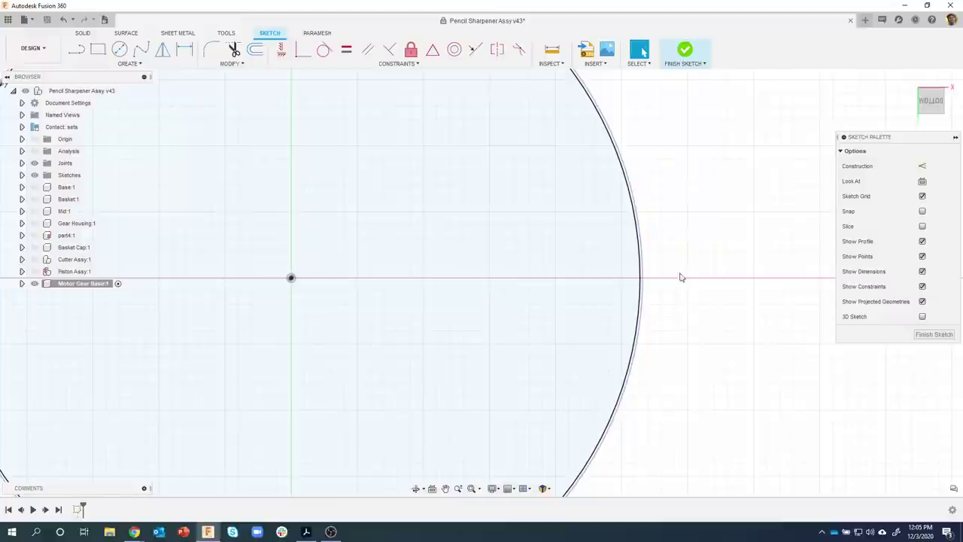
pyautogui.press('c')
pyautogui.scroll(2, 649, 279)
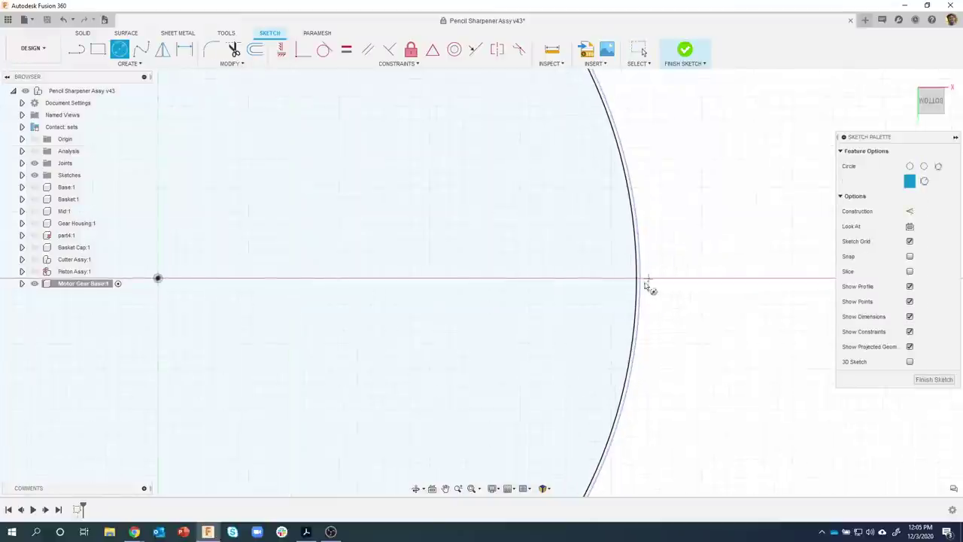
pyautogui.scroll(2, 640, 282)
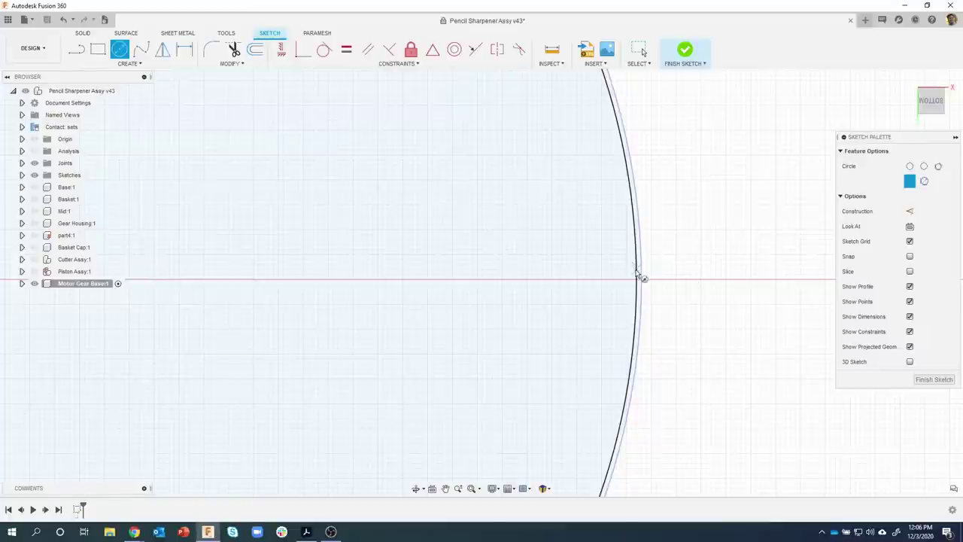
pyautogui.click(636, 272)
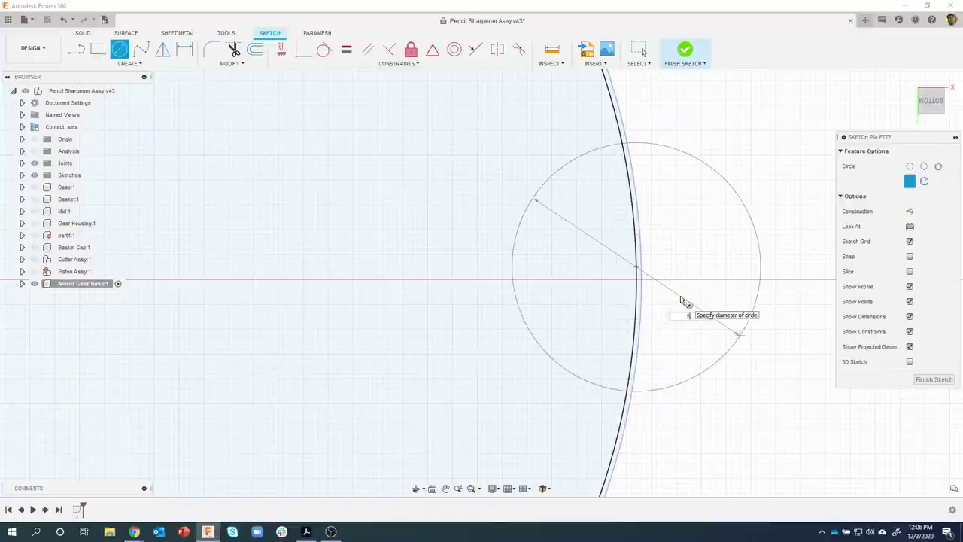
pyautogui.press('Return')
pyautogui.press('Escape')
pyautogui.scroll(-3, 669, 315)
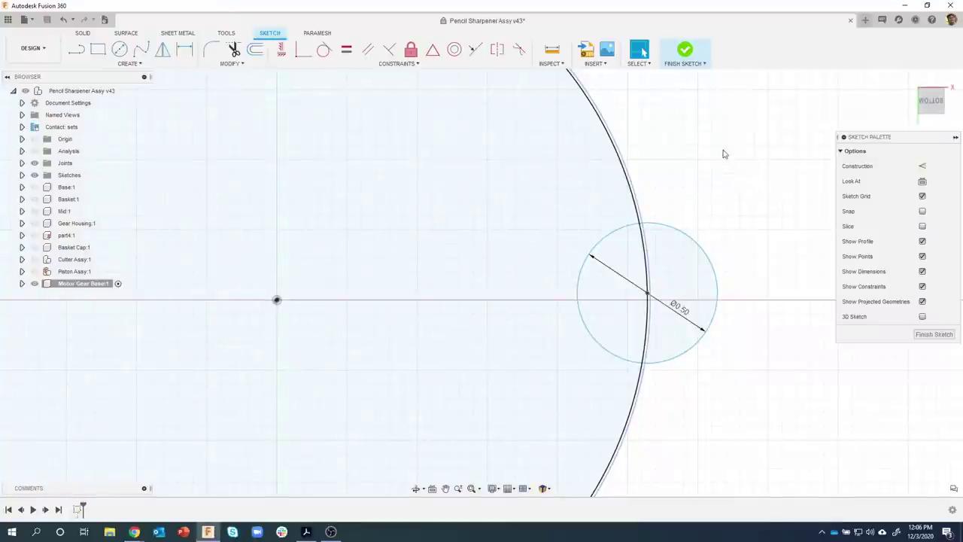
# Constrain the small circle's centre horizontally to the origin and finish the sketch
pyautogui.click(286, 57)
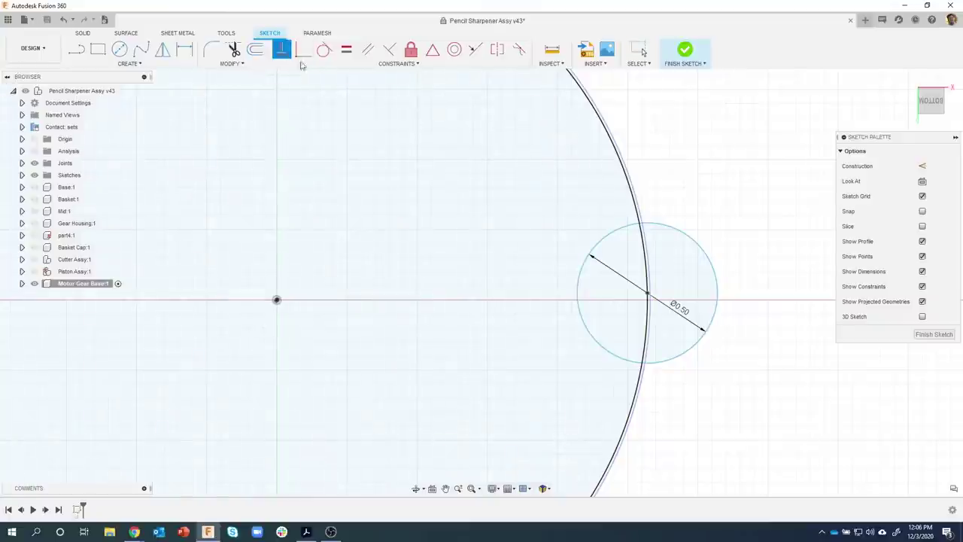
pyautogui.click(648, 295)
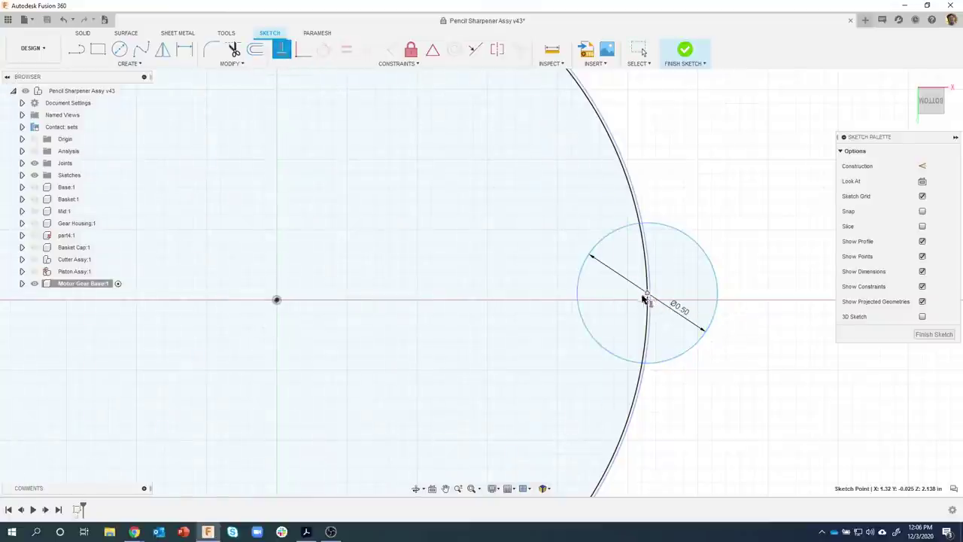
pyautogui.click(277, 301)
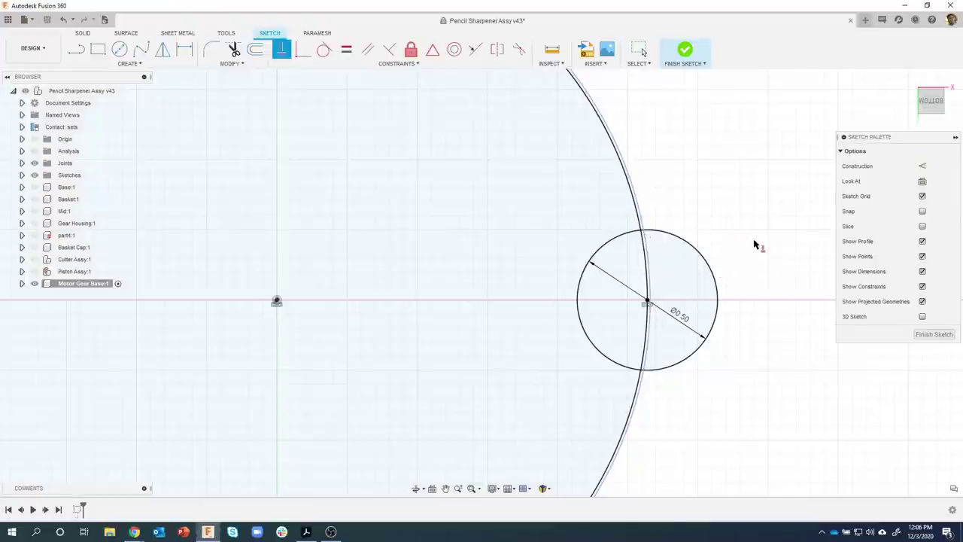
pyautogui.click(685, 50)
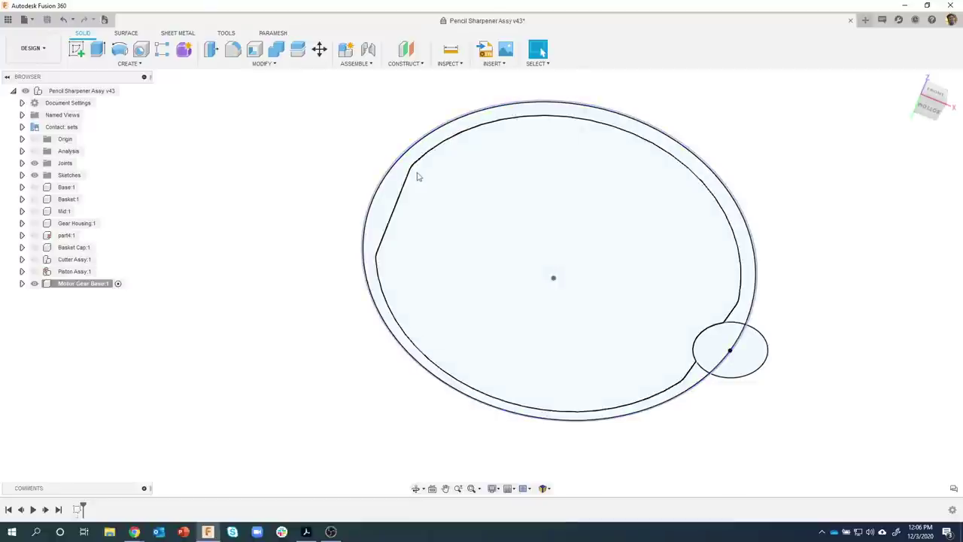
# Extrude the ledge-ring and inner profiles, excluding the small circle and the thin outer offset gap, 0.175 in as a new body
pyautogui.click(393, 189)
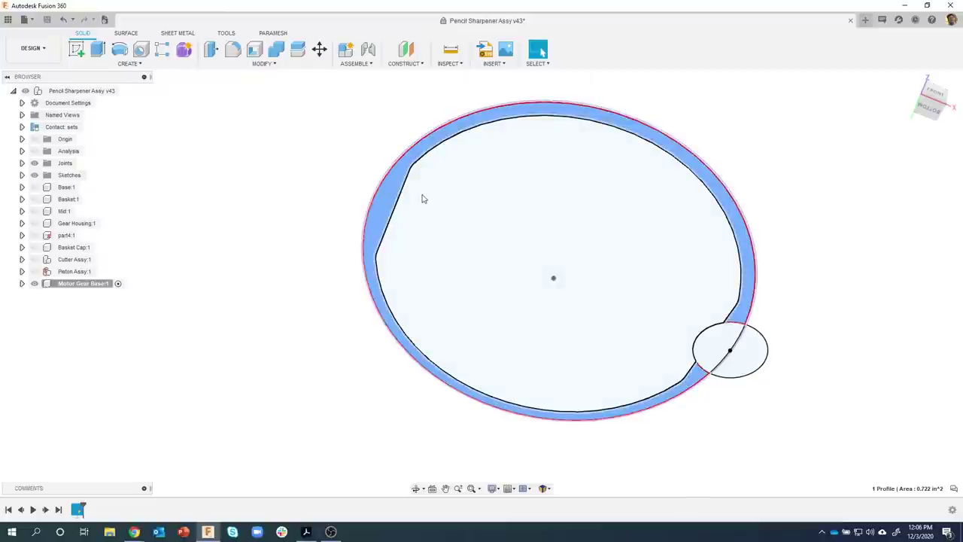
pyautogui.keyDown('ctrl'); pyautogui.click(422, 198); pyautogui.keyUp('ctrl')
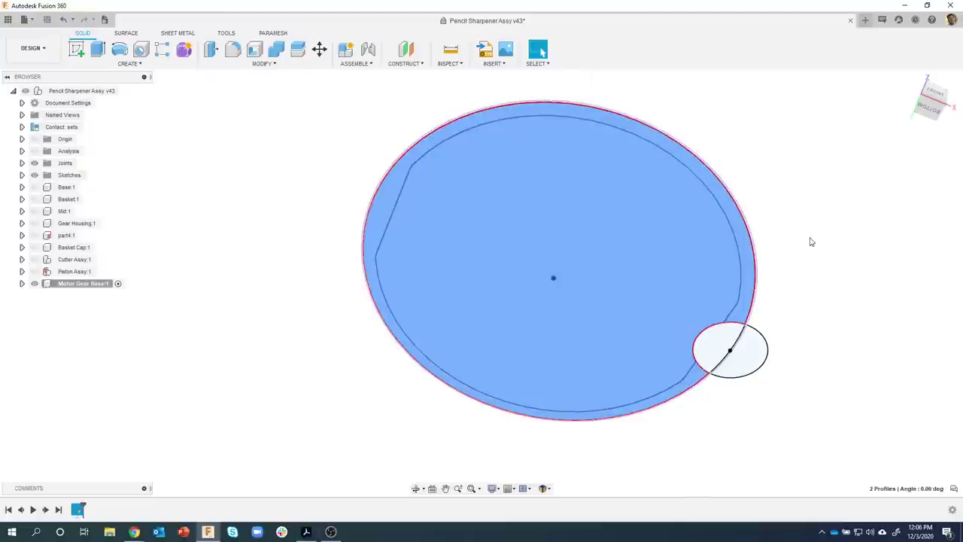
pyautogui.scroll(10, 776, 226)
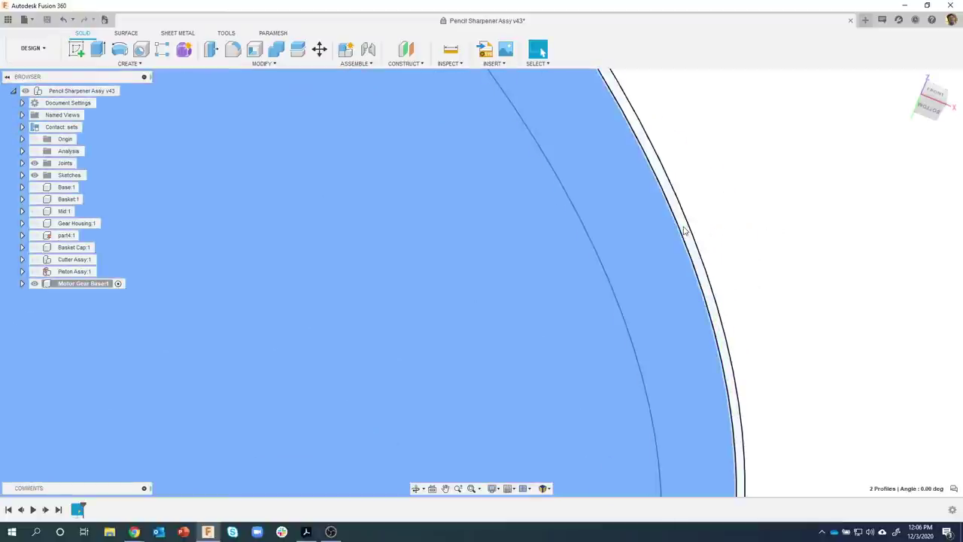
pyautogui.scroll(-4, 688, 230)
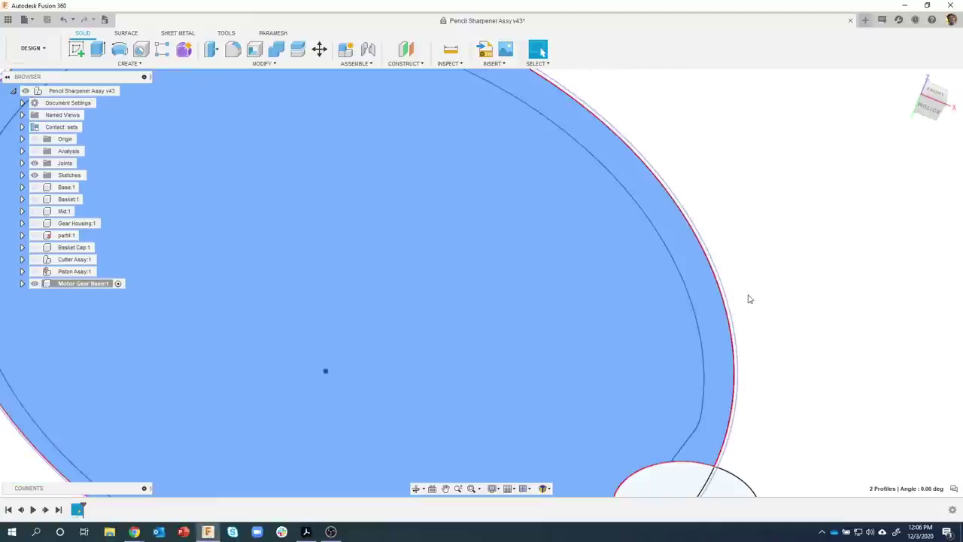
pyautogui.scroll(-5, 748, 299)
pyautogui.keyDown('shift'); pyautogui.moveTo(815, 297); pyautogui.dragTo(601, 205, button='middle'); pyautogui.keyUp('shift')
pyautogui.rightClick(601, 205)
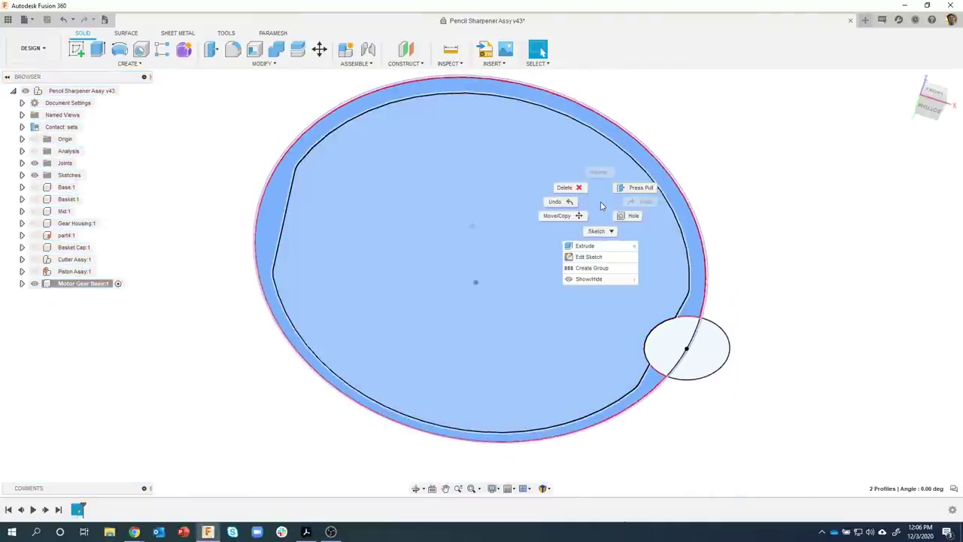
pyautogui.click(600, 247)
pyautogui.keyDown('shift'); pyautogui.moveTo(640, 261); pyautogui.dragTo(610, 282, button='middle'); pyautogui.keyUp('shift')
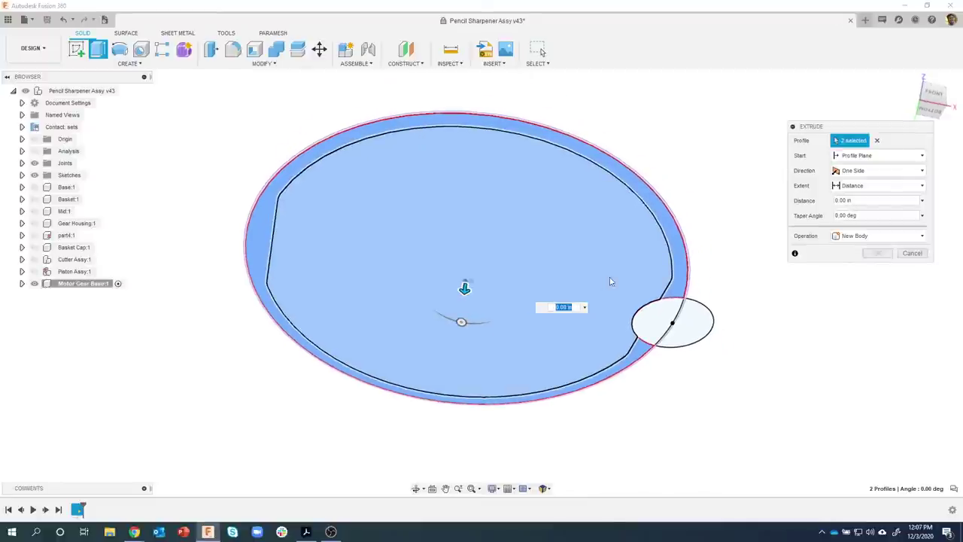
pyautogui.moveTo(458, 283); pyautogui.dragTo(458, 307)
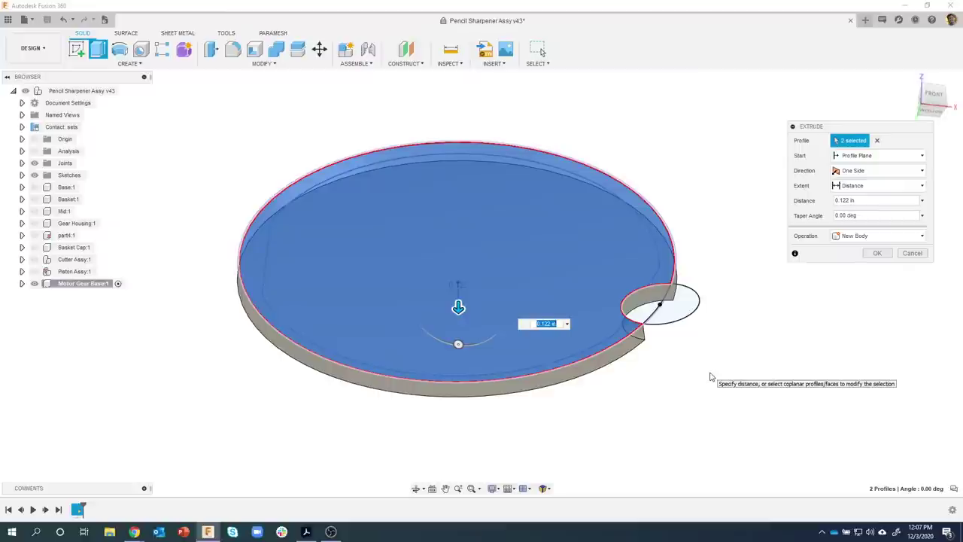
pyautogui.press('BackSpace')
pyautogui.write('.175')
pyautogui.press('Return')
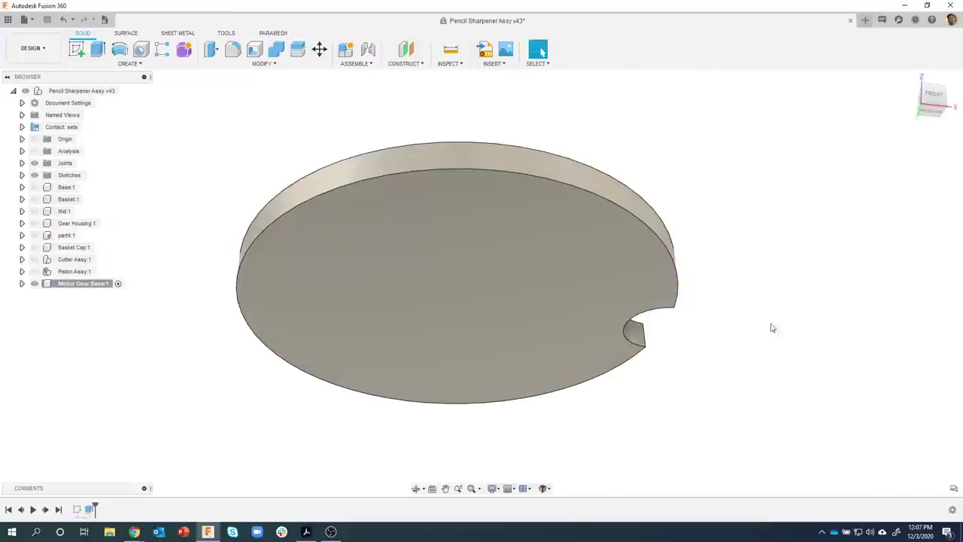
# Consult the Gear Base sheet of the Acrobat drawing set and shell the disc from its underside with an inside thickness of 0.06 in
pyautogui.keyDown('shift'); pyautogui.moveTo(760, 252); pyautogui.dragTo(687, 203, button='middle'); pyautogui.keyUp('shift')
pyautogui.click(306, 532)
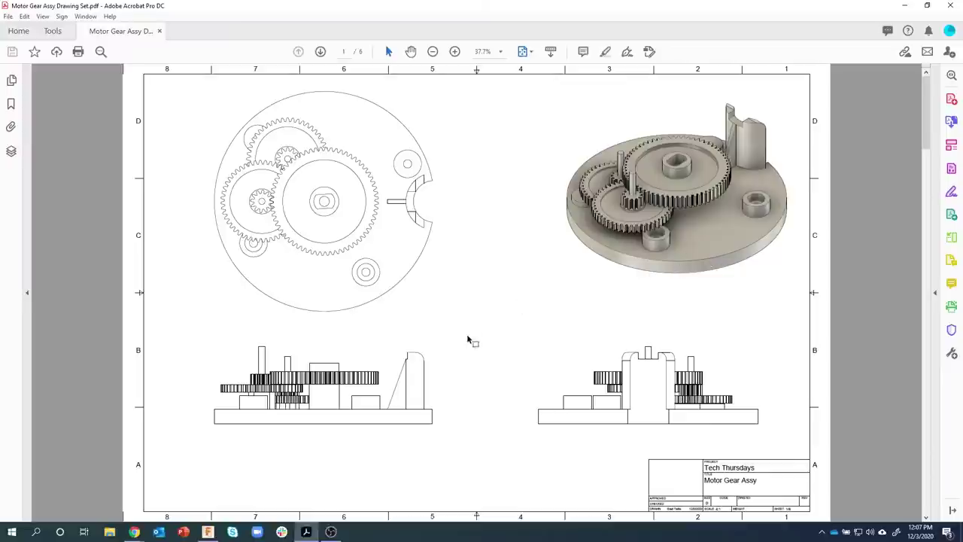
pyautogui.scroll(-1, 318, 406)
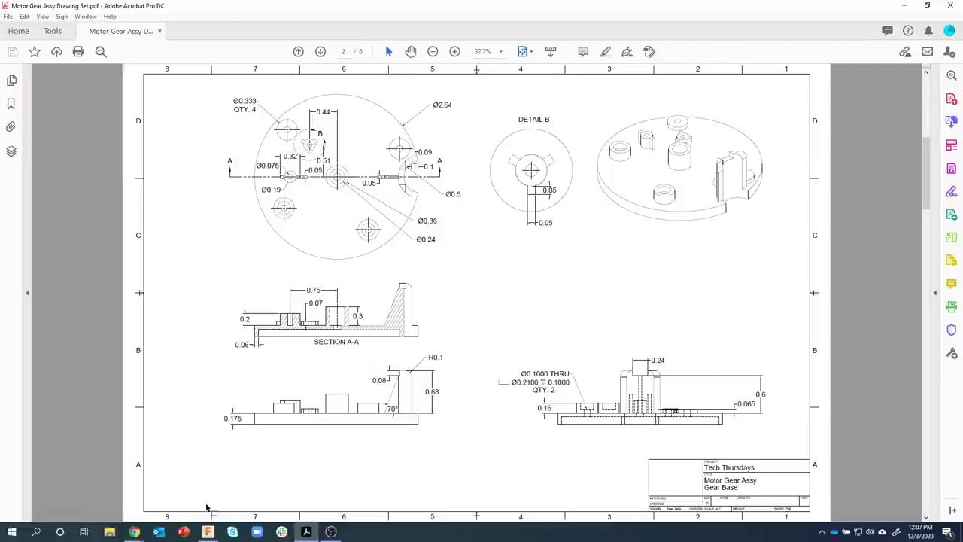
pyautogui.click(208, 532)
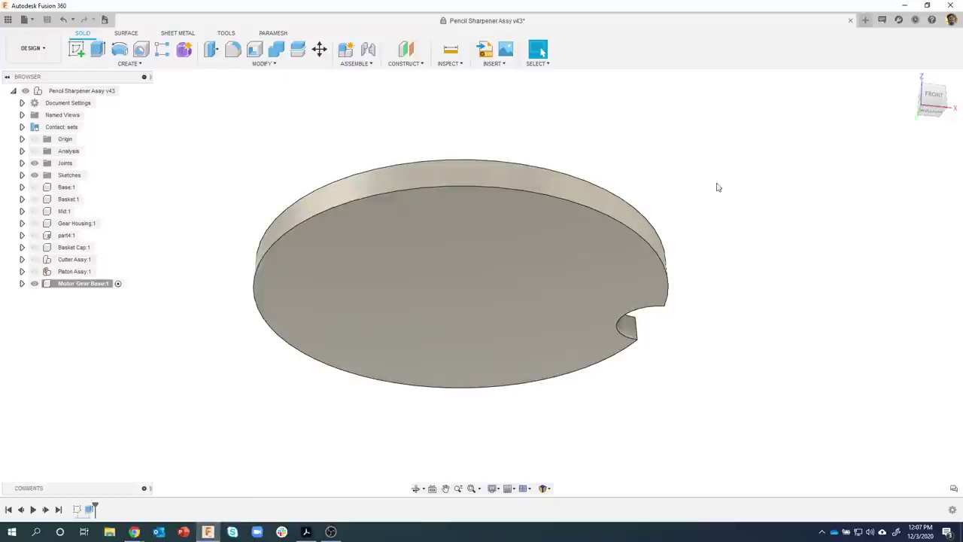
pyautogui.click(500, 233)
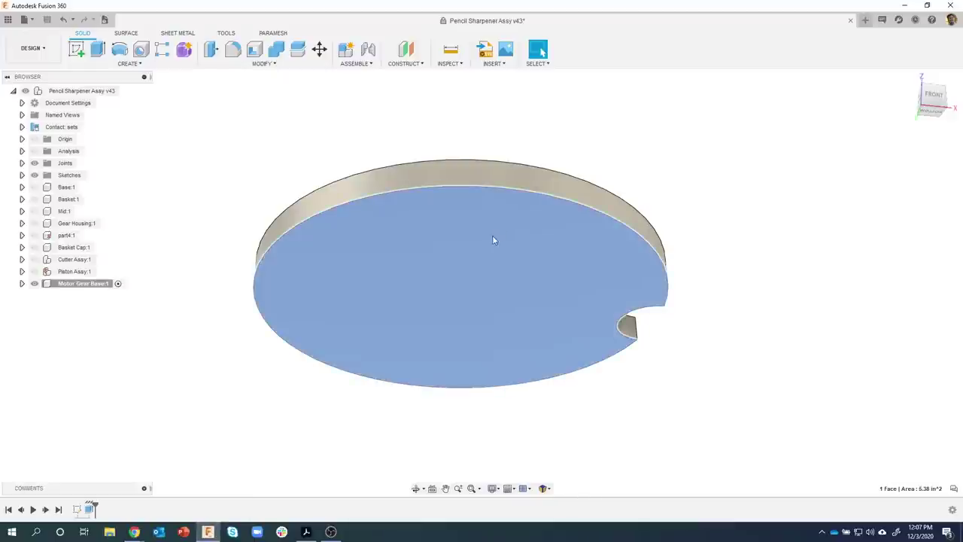
pyautogui.keyDown('shift'); pyautogui.moveTo(613, 298); pyautogui.dragTo(919, 90, button='middle'); pyautogui.keyUp('shift')
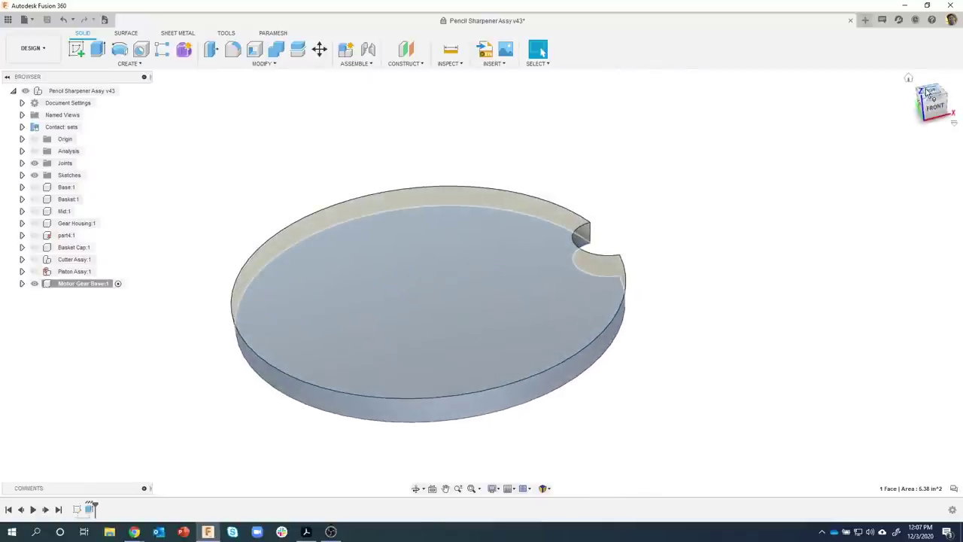
pyautogui.moveTo(908, 118); pyautogui.dragTo(950, 119)
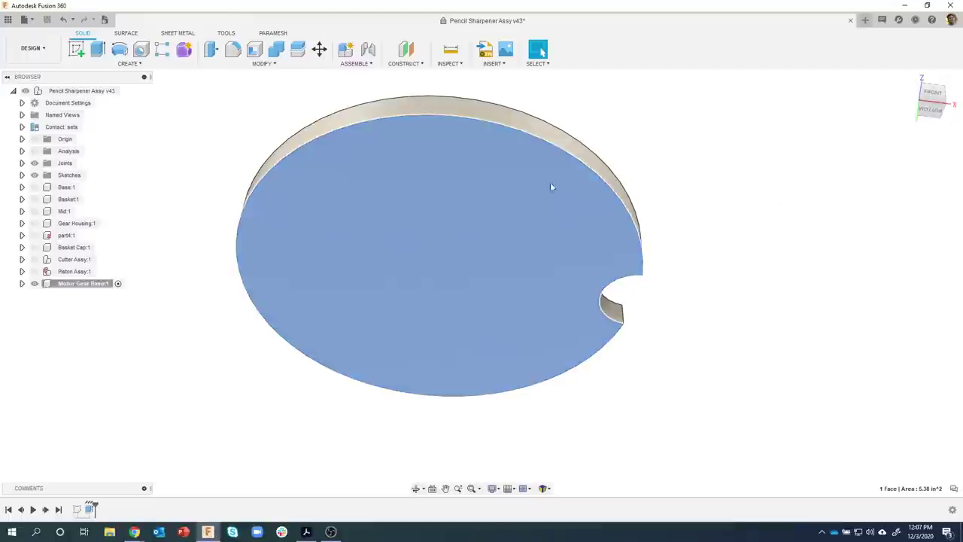
pyautogui.rightClick(465, 195)
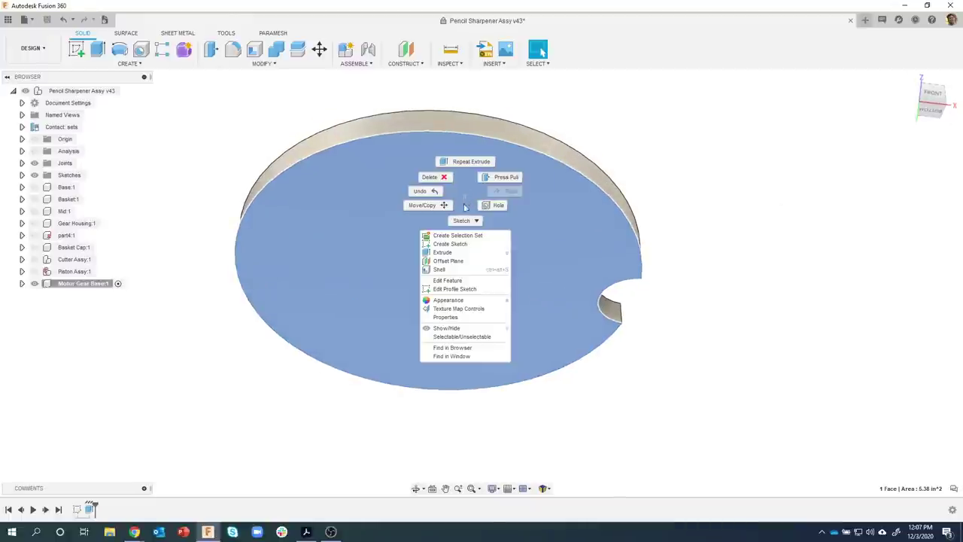
pyautogui.click(454, 271)
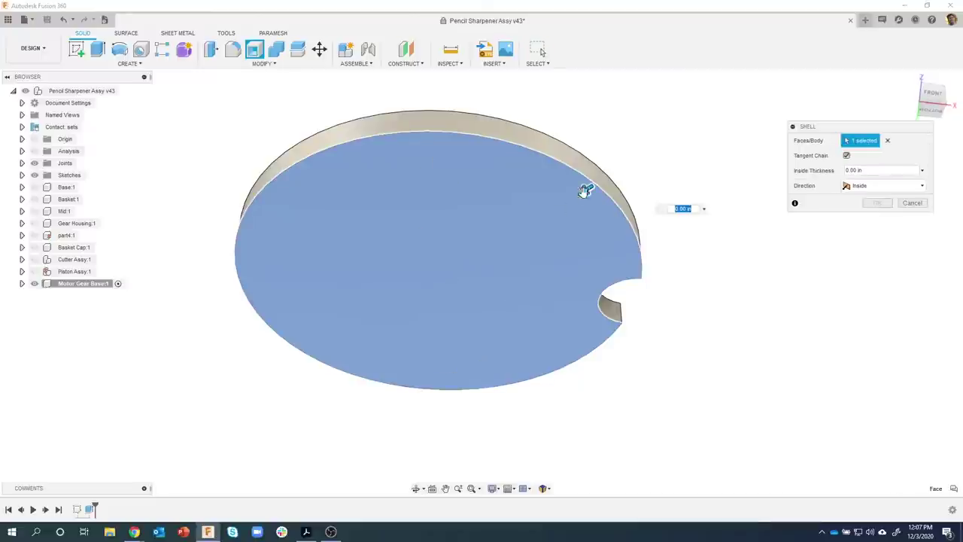
pyautogui.moveTo(576, 188); pyautogui.dragTo(576, 194)
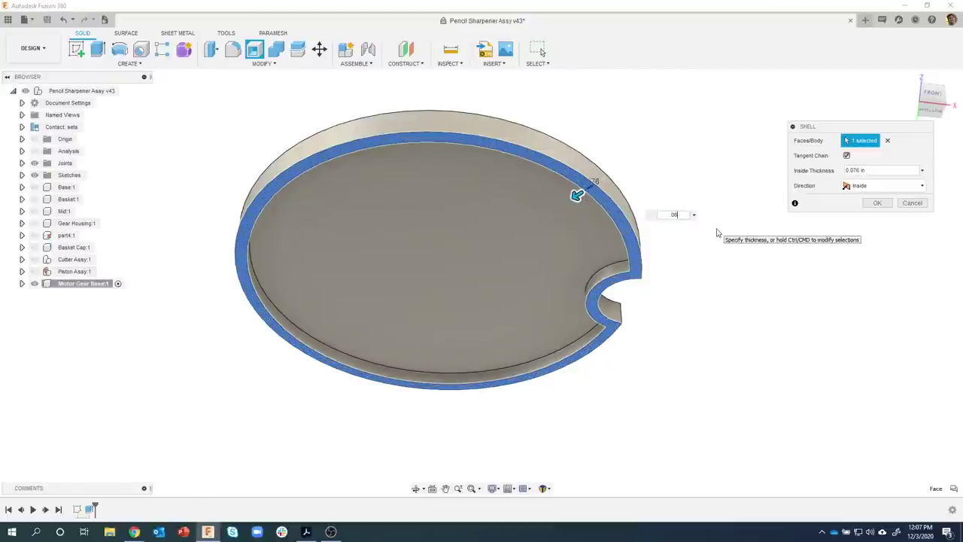
pyautogui.press('Return')
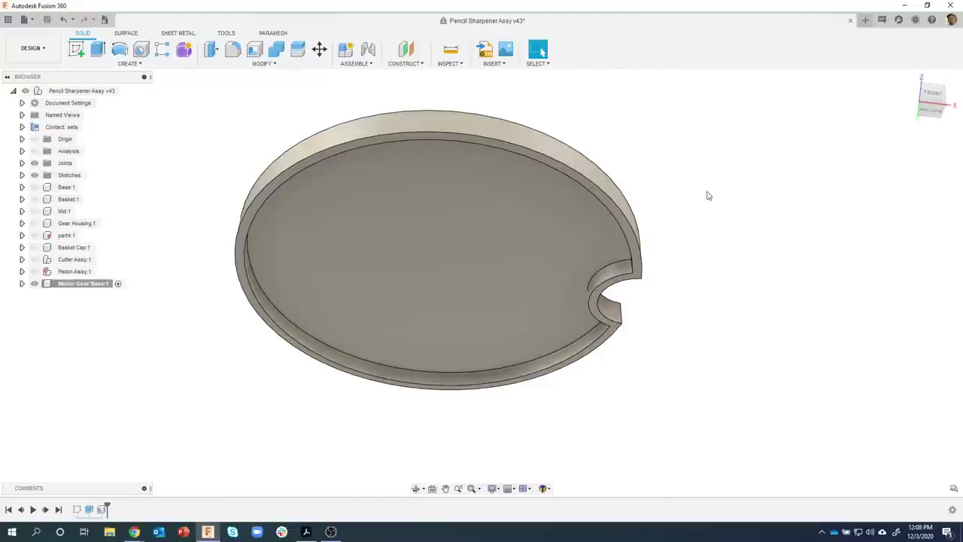
pyautogui.click(564, 216)
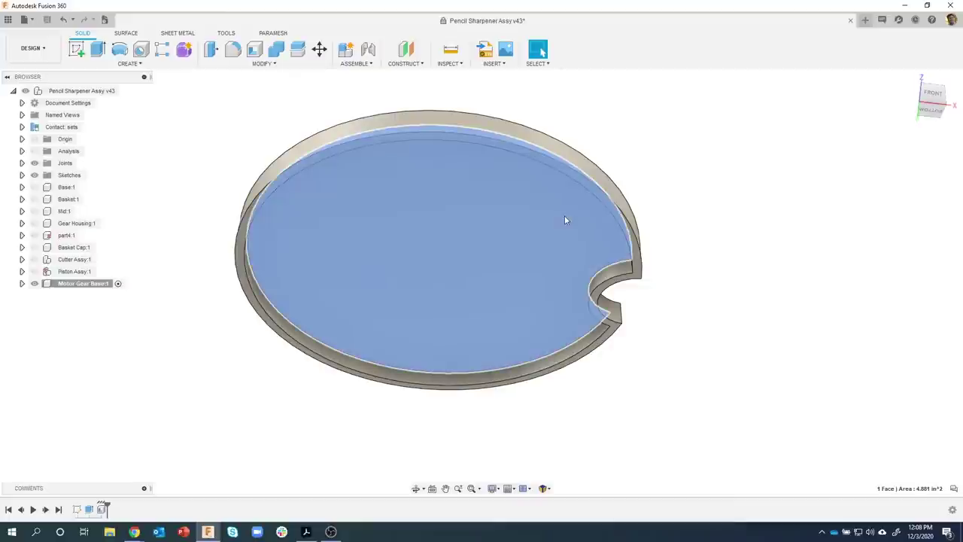
pyautogui.rightClick(565, 215)
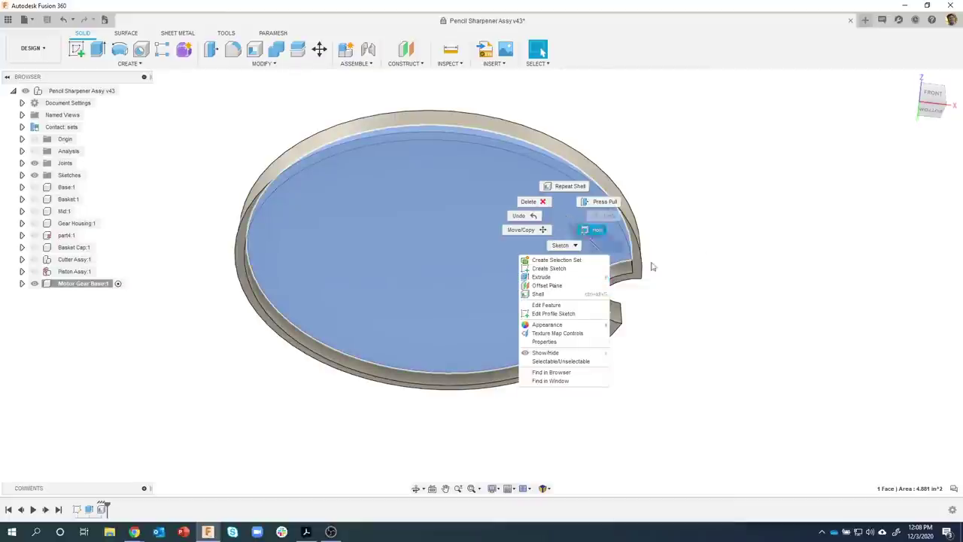
pyautogui.click(707, 194)
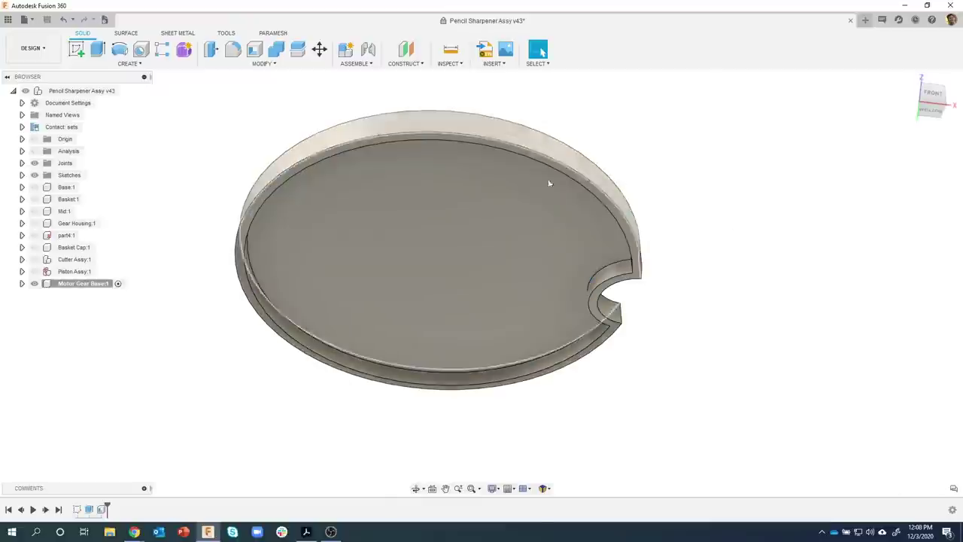
pyautogui.click(533, 198)
pyautogui.rightClick(533, 197)
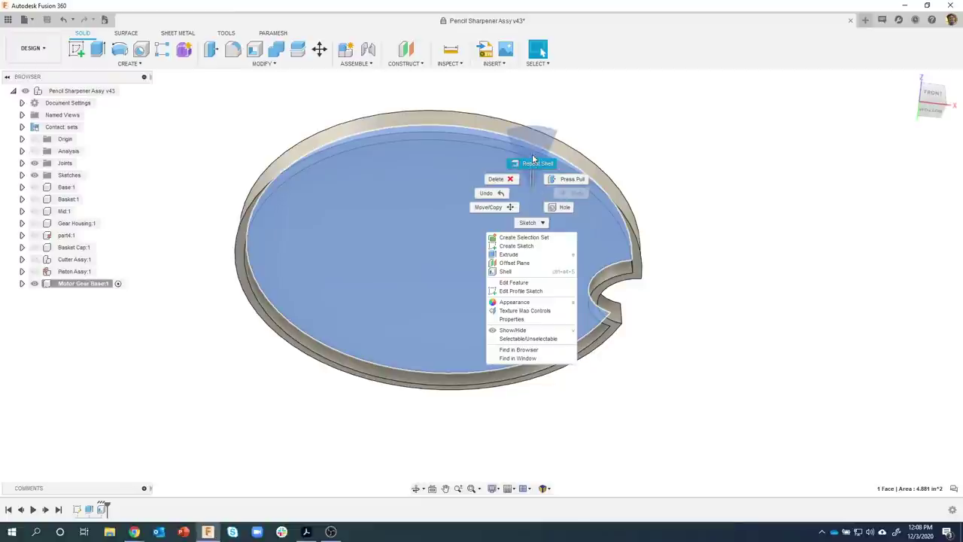
pyautogui.click(669, 118)
pyautogui.click(670, 119)
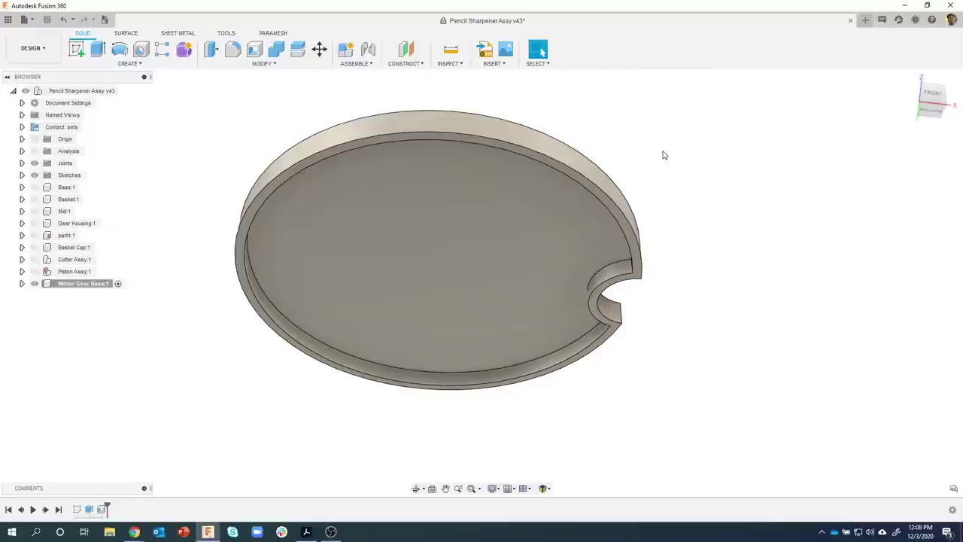
# Check the Gear Base sheet in Acrobat and start a new sketch on the disc's flat top face
pyautogui.keyDown('shift'); pyautogui.moveTo(664, 155); pyautogui.dragTo(338, 328, button='middle'); pyautogui.keyUp('shift')
pyautogui.click(305, 532)
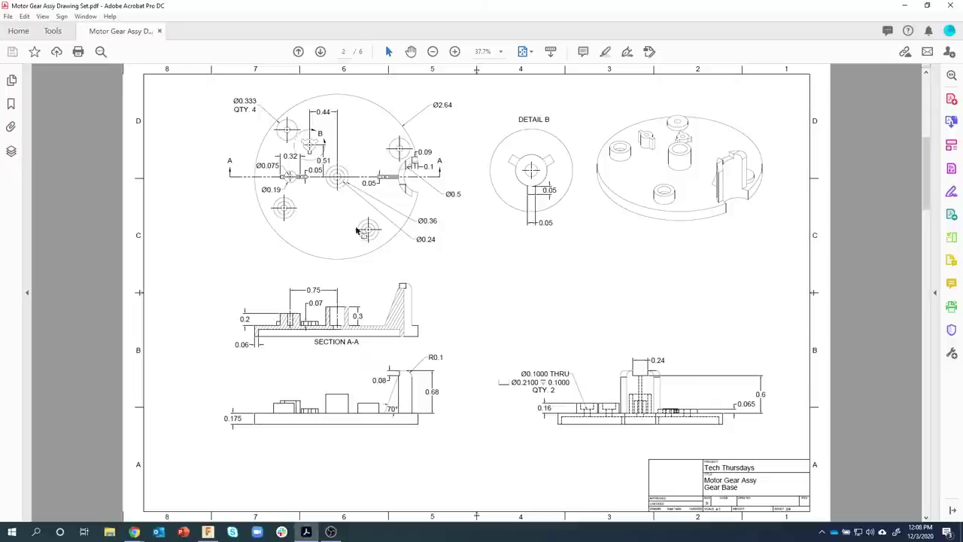
pyautogui.click(208, 532)
pyautogui.click(431, 221)
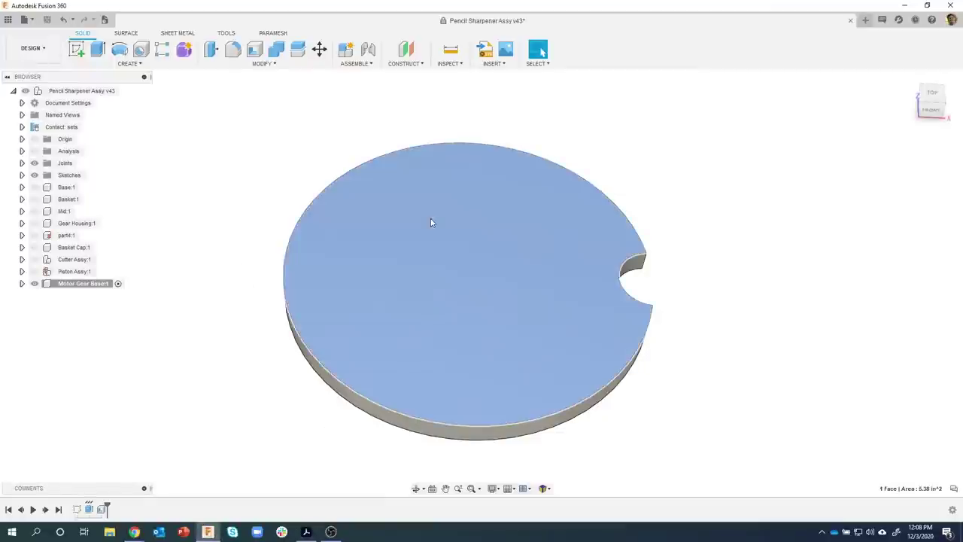
pyautogui.rightClick(431, 222)
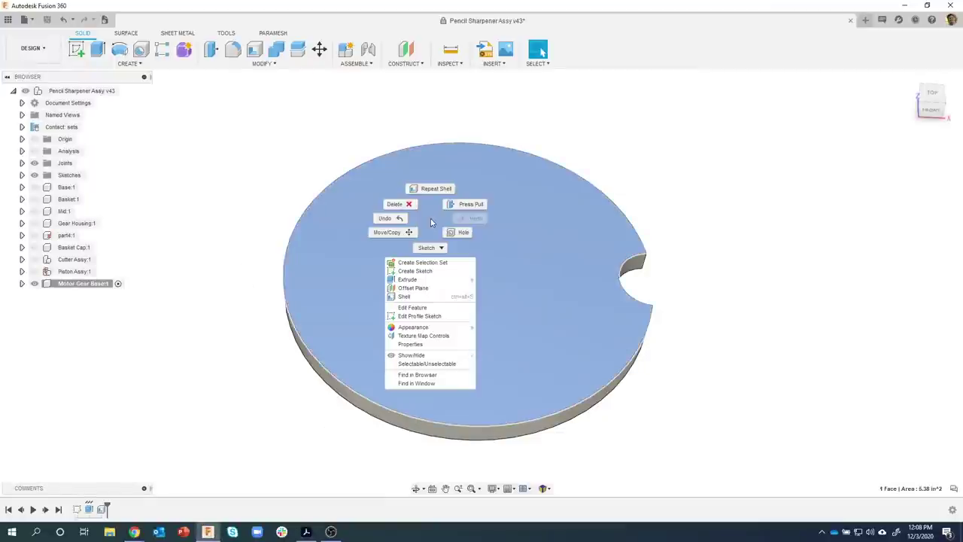
pyautogui.click(422, 271)
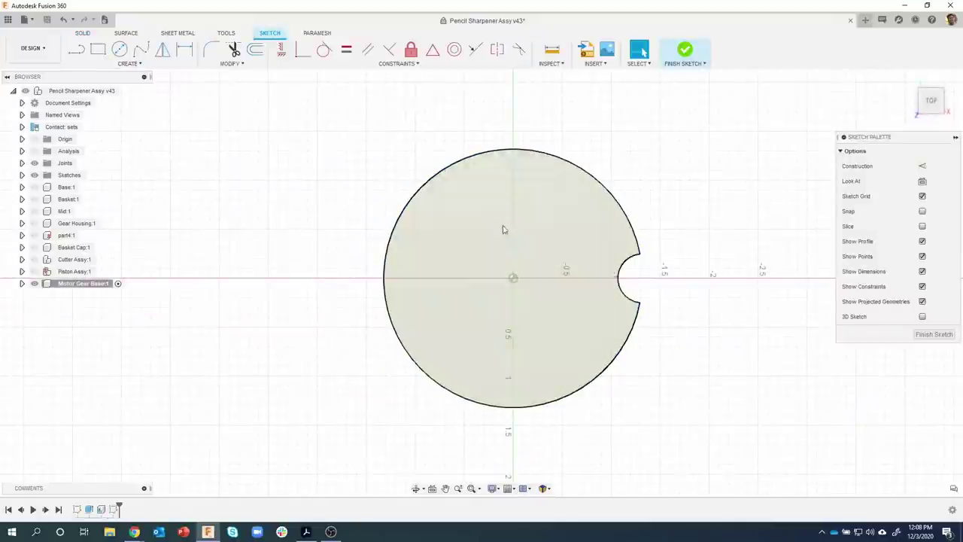
# Show the Gear Housing component and hide the bodies of Motor Gear Base to expose the housing's interior
pyautogui.click(33, 226)
pyautogui.click(34, 223)
pyautogui.keyDown('shift'); pyautogui.moveTo(541, 226); pyautogui.dragTo(533, 269, button='middle'); pyautogui.keyUp('shift')
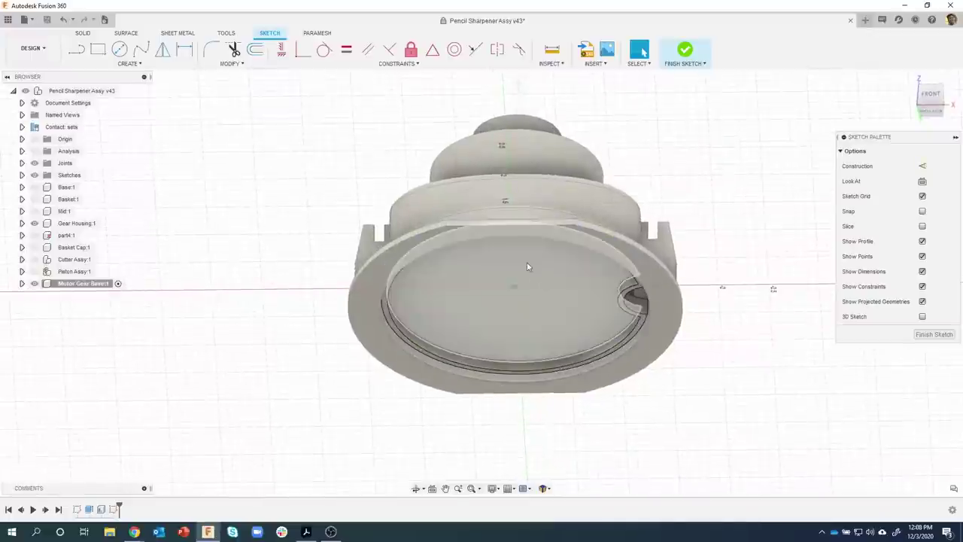
pyautogui.keyDown('shift'); pyautogui.moveTo(489, 318); pyautogui.dragTo(296, 297, button='middle'); pyautogui.keyUp('shift')
pyautogui.click(22, 282)
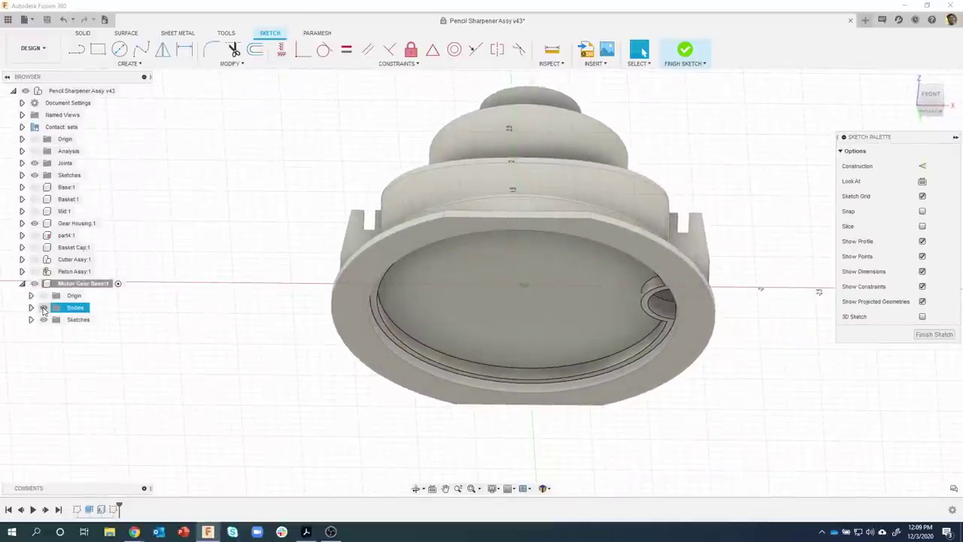
pyautogui.click(43, 308)
pyautogui.keyDown('shift'); pyautogui.moveTo(43, 310); pyautogui.dragTo(424, 199, button='middle'); pyautogui.keyUp('shift')
pyautogui.keyDown('shift'); pyautogui.moveTo(434, 264); pyautogui.dragTo(571, 198, button='middle'); pyautogui.keyUp('shift')
pyautogui.keyDown('shift'); pyautogui.moveTo(594, 347); pyautogui.dragTo(139, 331, button='middle'); pyautogui.keyUp('shift')
pyautogui.keyDown('shift'); pyautogui.moveTo(248, 361); pyautogui.dragTo(238, 400, button='middle'); pyautogui.keyUp('shift')
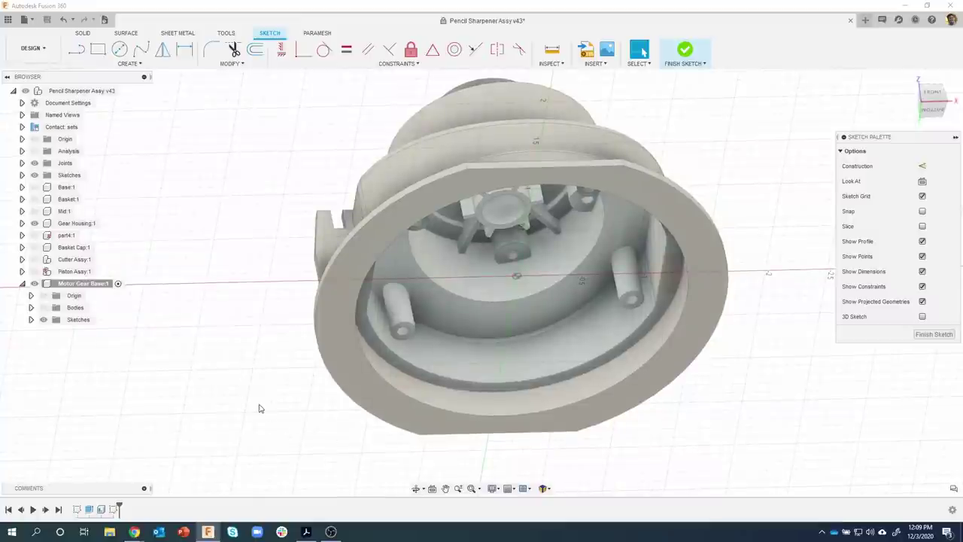
pyautogui.doubleClick(76, 285)
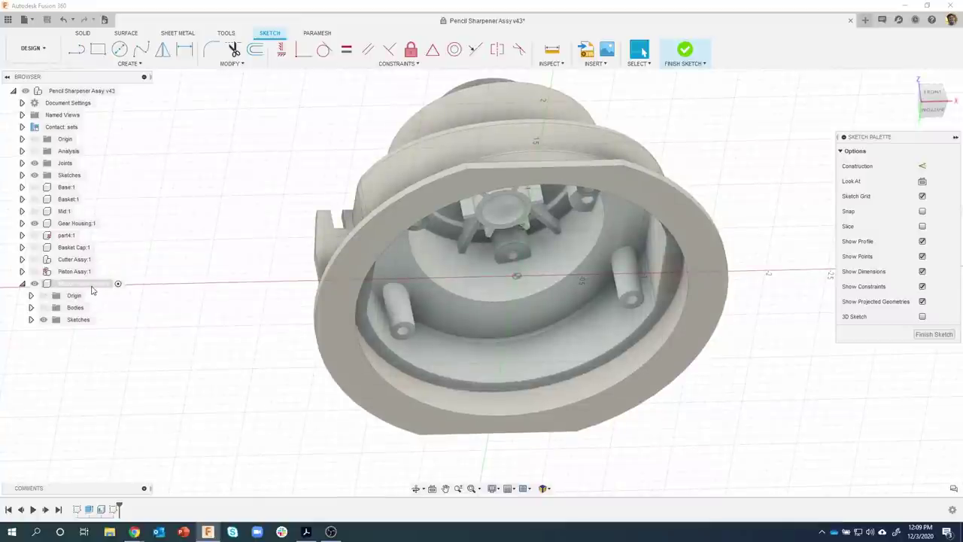
pyautogui.click(72, 307)
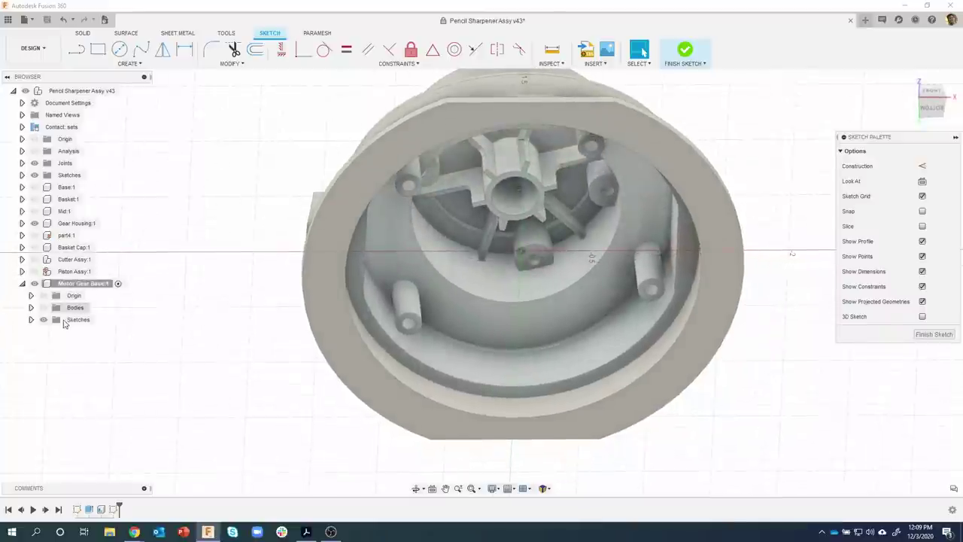
pyautogui.click(44, 308)
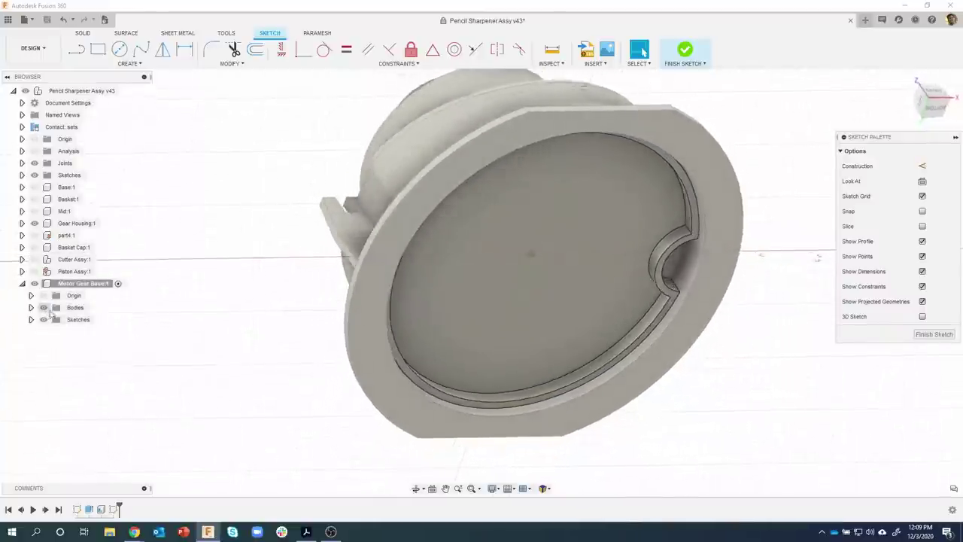
pyautogui.keyDown('shift'); pyautogui.moveTo(361, 249); pyautogui.dragTo(69, 312, button='middle'); pyautogui.keyUp('shift')
pyautogui.click(43, 308)
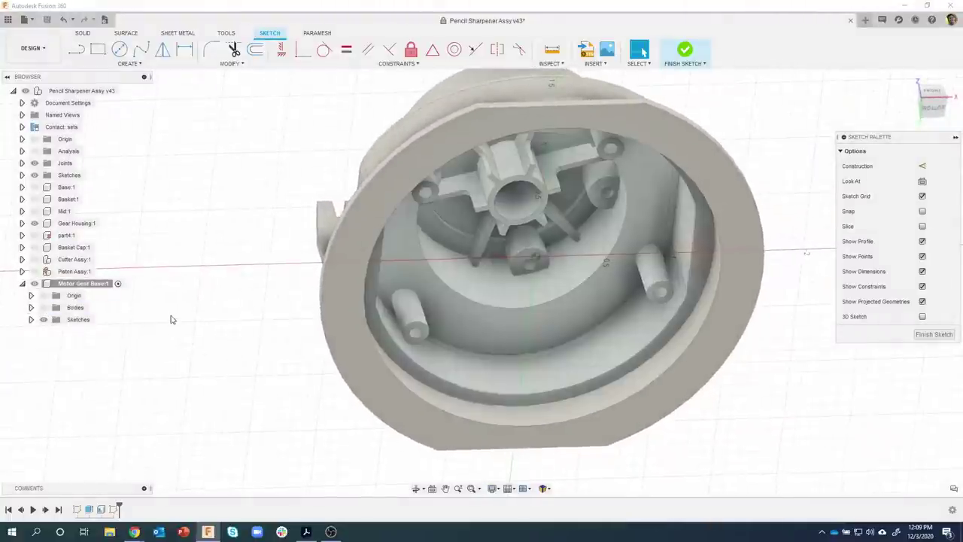
# Project the circular hole faces of the Gear Housing's four posts into the active sketch
pyautogui.keyDown('shift'); pyautogui.moveTo(171, 314); pyautogui.dragTo(183, 146, button='middle'); pyautogui.keyUp('shift')
pyautogui.press('p')
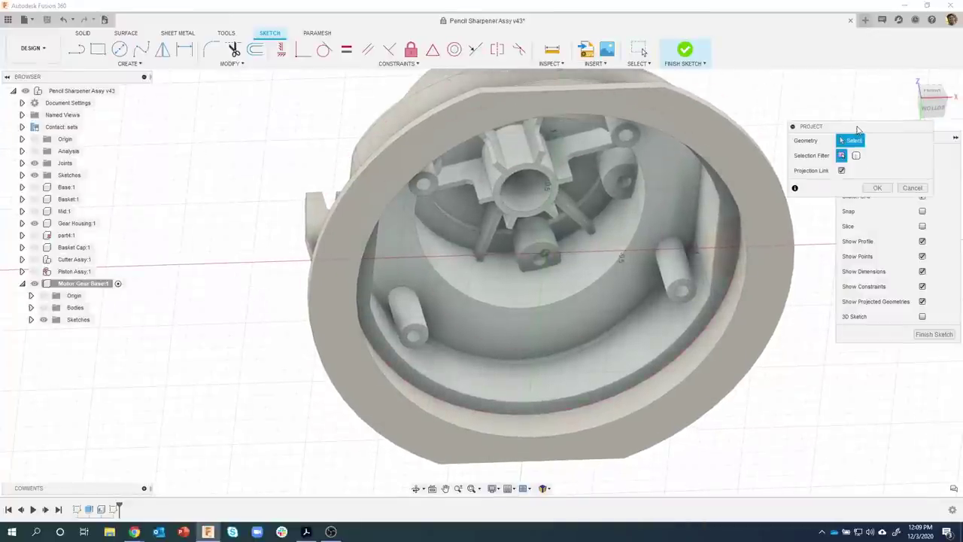
pyautogui.moveTo(860, 131); pyautogui.dragTo(814, 95)
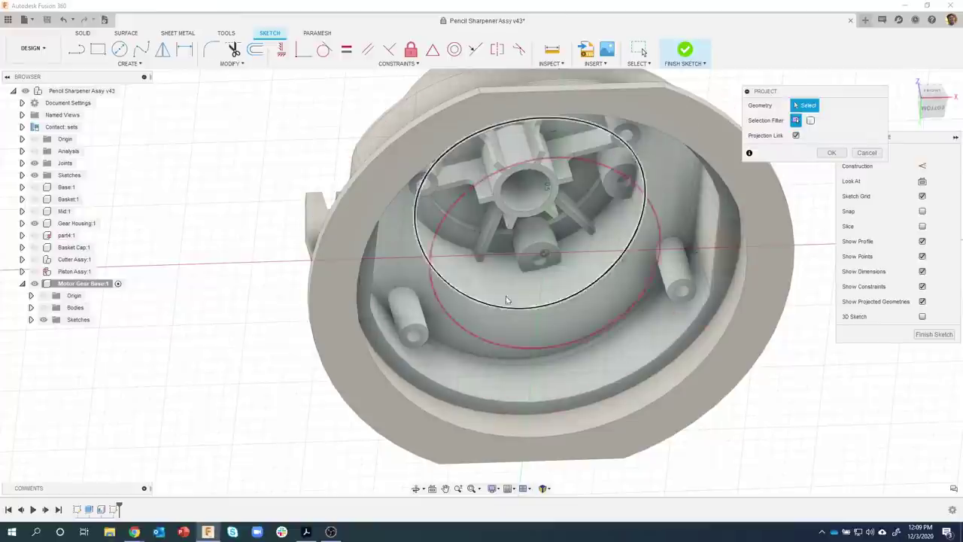
pyautogui.scroll(3, 413, 335)
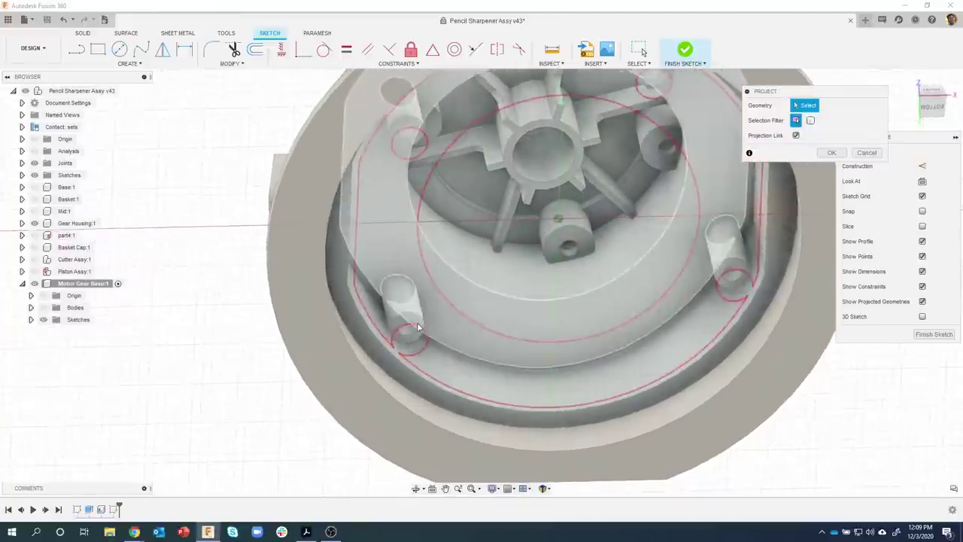
pyautogui.scroll(2, 407, 329)
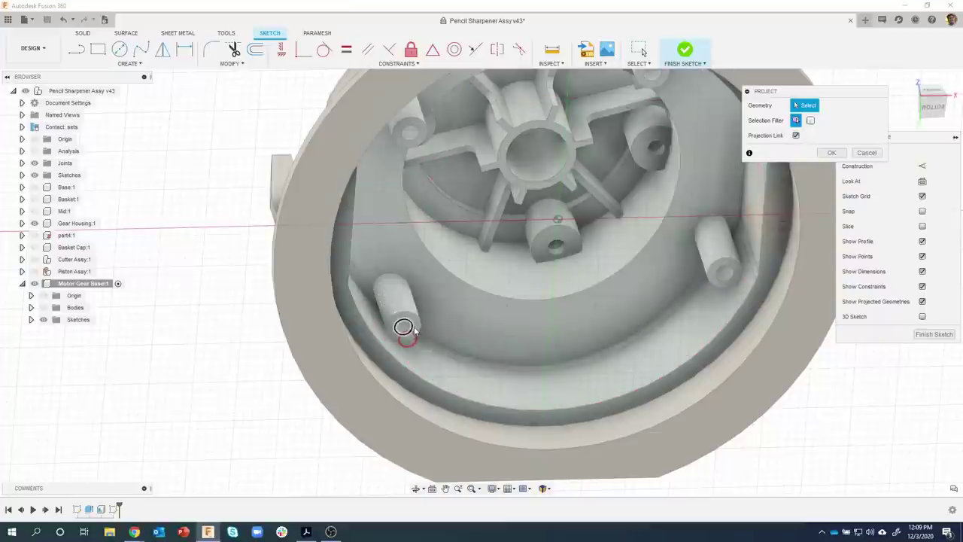
pyautogui.click(404, 329)
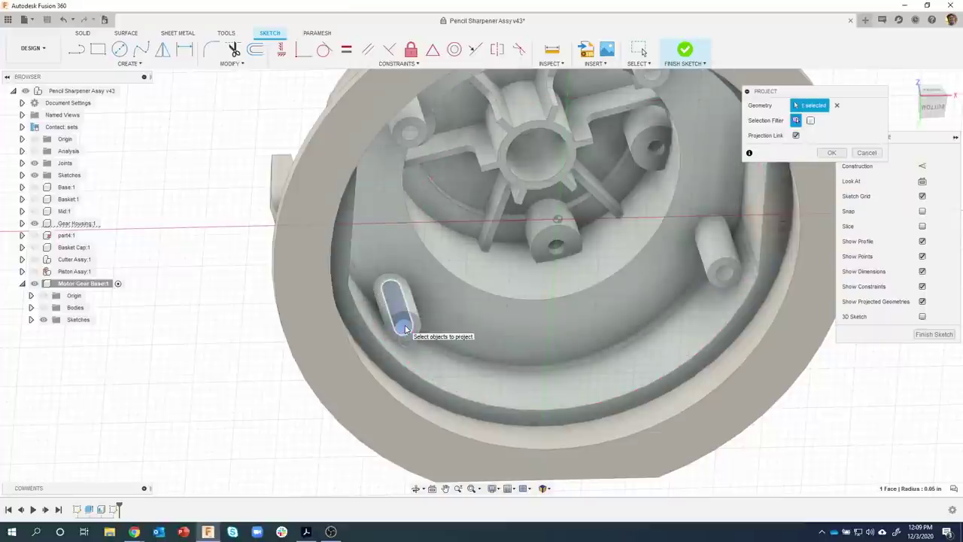
pyautogui.click(726, 273)
pyautogui.keyDown('shift'); pyautogui.moveTo(725, 272); pyautogui.dragTo(629, 147, button='middle'); pyautogui.keyUp('shift')
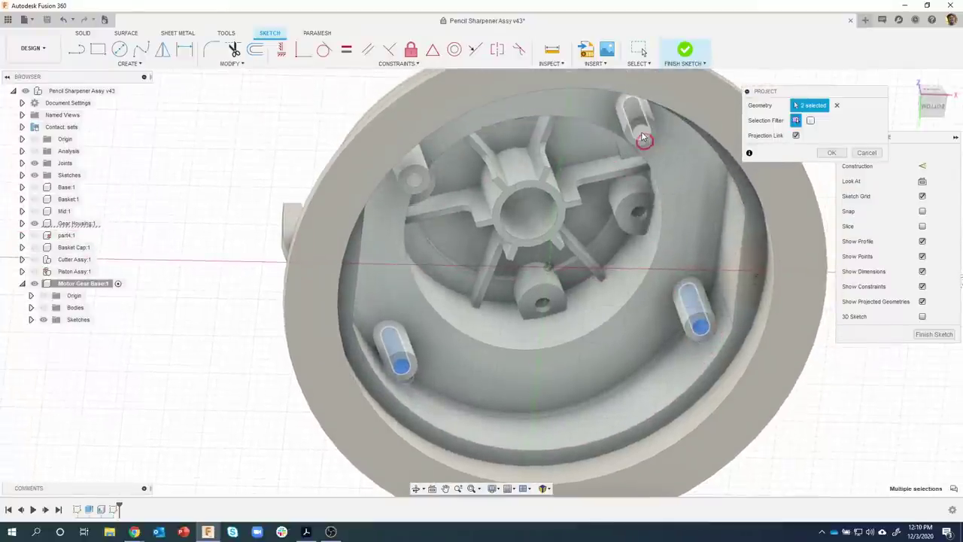
pyautogui.click(641, 136)
pyautogui.click(413, 183)
pyautogui.keyDown('shift'); pyautogui.moveTo(414, 183); pyautogui.dragTo(413, 232, button='middle'); pyautogui.keyUp('shift')
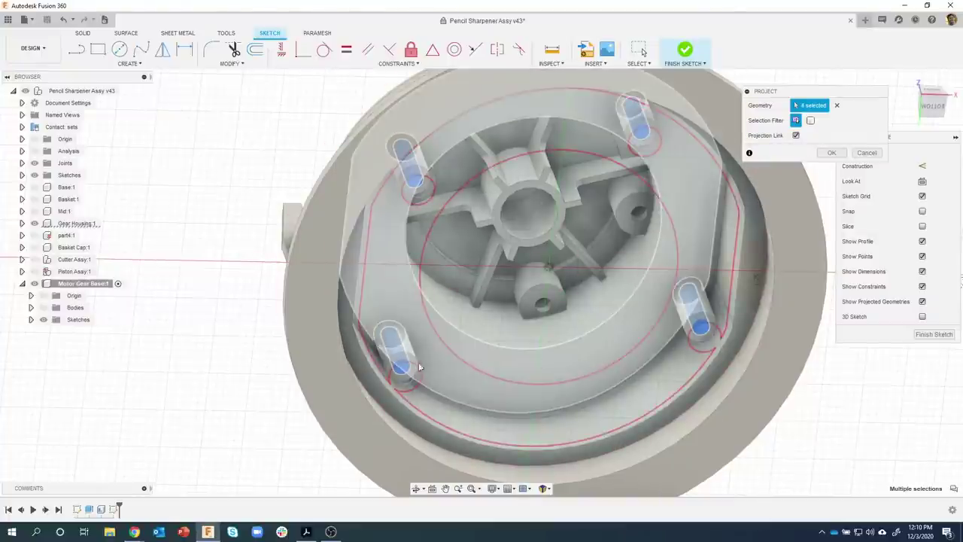
pyautogui.keyDown('shift'); pyautogui.moveTo(487, 298); pyautogui.dragTo(478, 319, button='middle'); pyautogui.keyUp('shift')
pyautogui.click(826, 155)
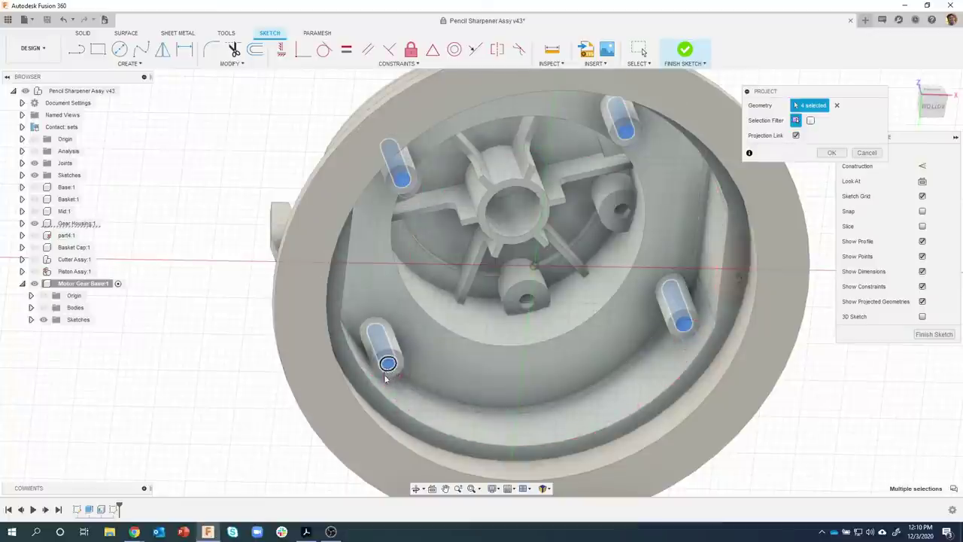
pyautogui.keyDown('shift'); pyautogui.moveTo(396, 381); pyautogui.dragTo(527, 285, button='middle'); pyautogui.keyUp('shift')
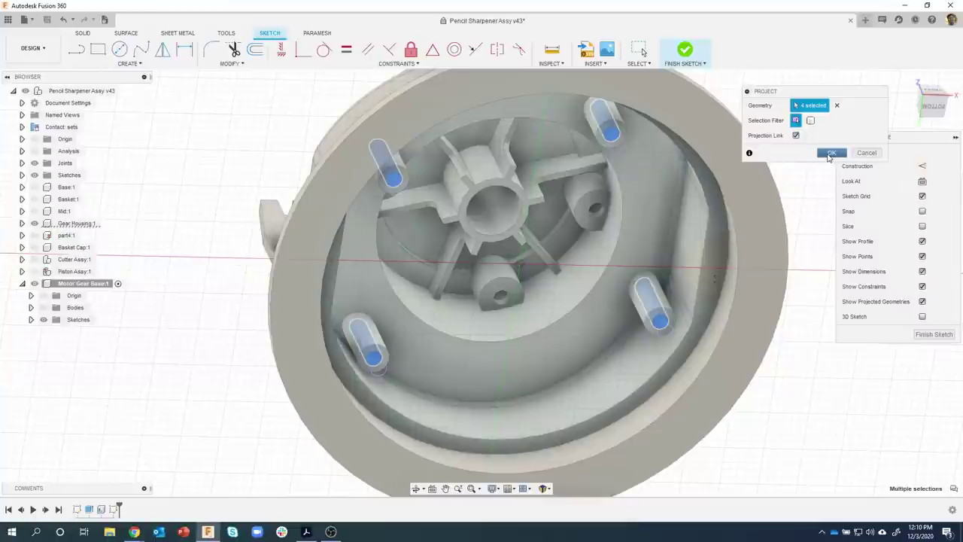
pyautogui.click(830, 154)
# Hide the Gear Housing, show the bodies of Motor Gear Base, and view the sketch from the top
pyautogui.moveTo(790, 310)
pyautogui.keyDown('shift'); pyautogui.mouseDown(button='middle')
pyautogui.moveTo(784, 263)
pyautogui.moveTo(804, 314)
pyautogui.moveTo(798, 264)
pyautogui.moveTo(784, 248)
pyautogui.moveTo(792, 258)
pyautogui.moveTo(809, 204)
pyautogui.mouseUp(button='middle'); pyautogui.keyUp('shift')
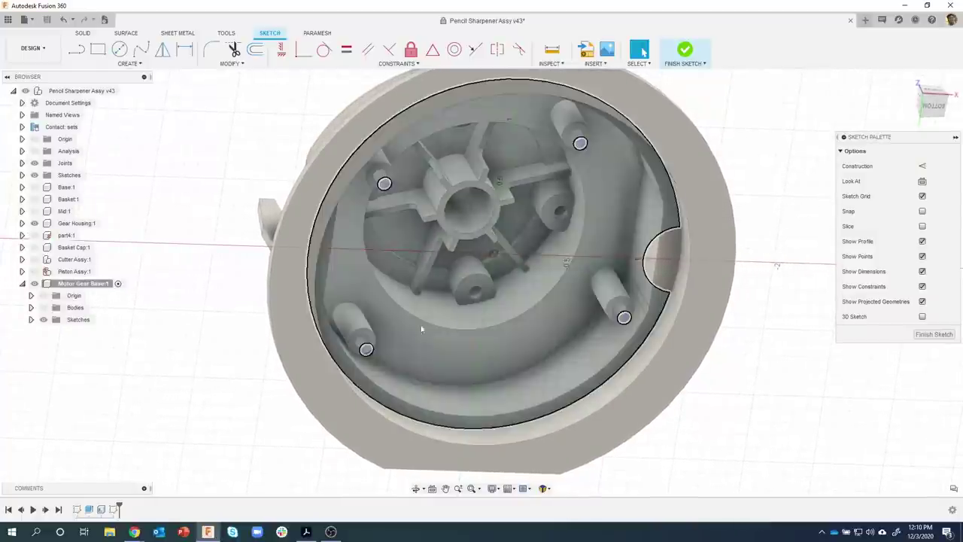
pyautogui.keyDown('shift'); pyautogui.moveTo(570, 126); pyautogui.dragTo(412, 162, button='middle'); pyautogui.keyUp('shift')
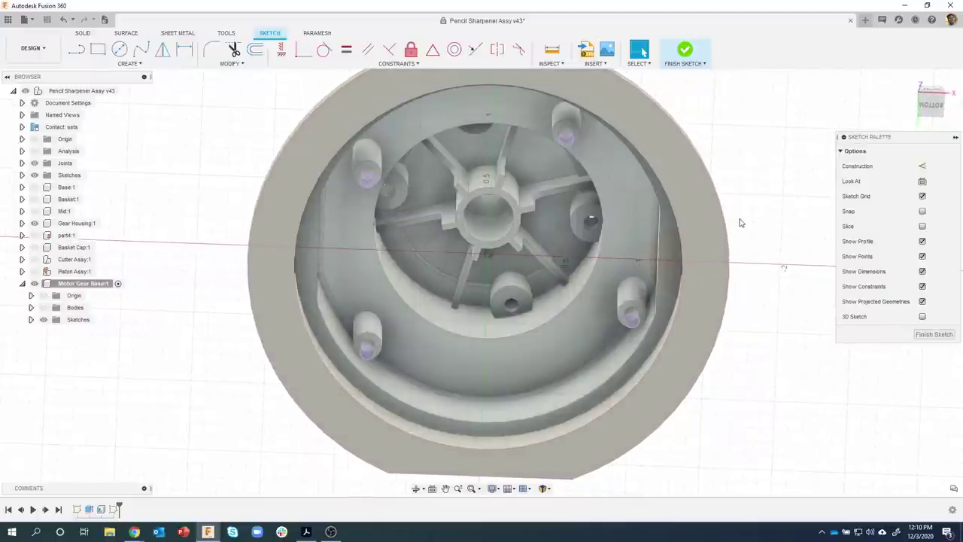
pyautogui.moveTo(740, 219)
pyautogui.keyDown('shift'); pyautogui.mouseDown(button='middle')
pyautogui.moveTo(755, 256)
pyautogui.moveTo(737, 319)
pyautogui.moveTo(467, 313)
pyautogui.moveTo(374, 162)
pyautogui.mouseUp(button='middle'); pyautogui.keyUp('shift')
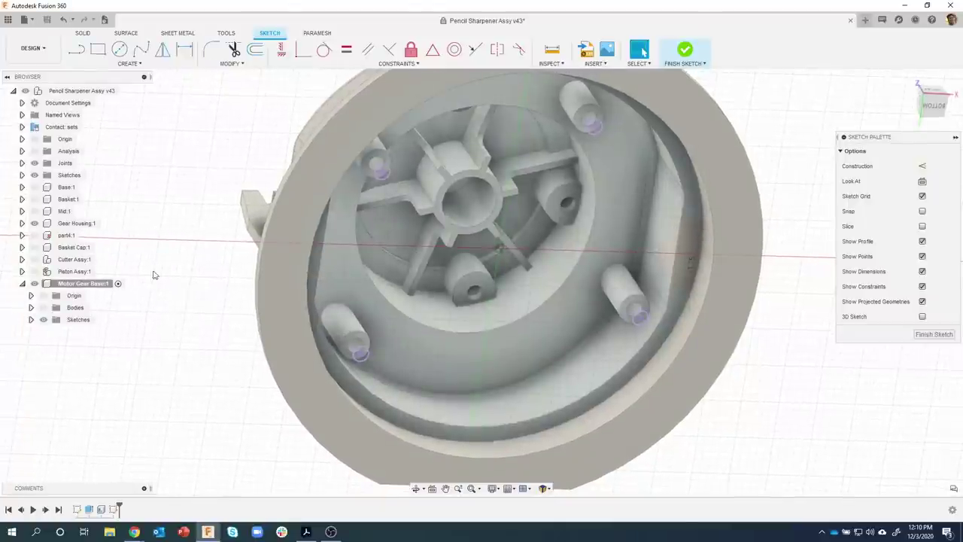
pyautogui.click(34, 222)
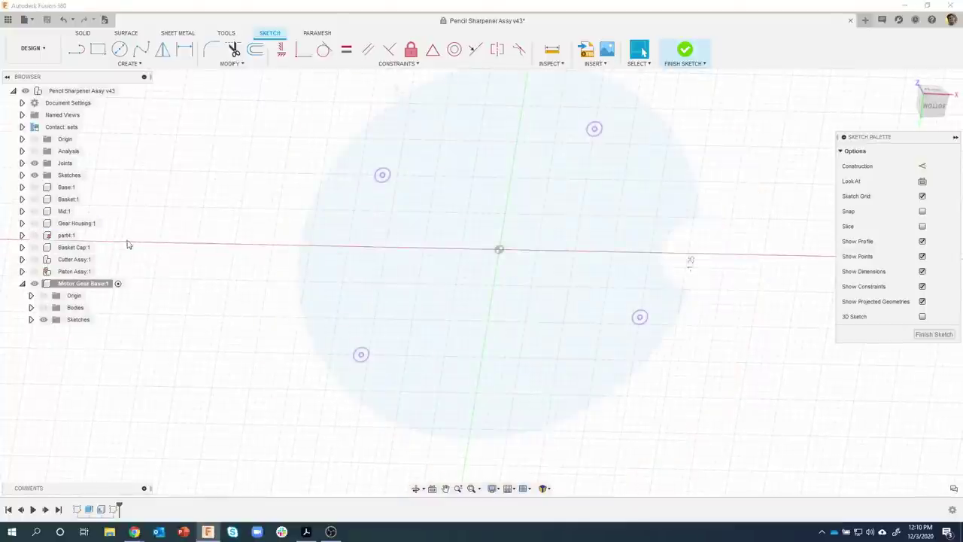
pyautogui.moveTo(146, 241)
pyautogui.keyDown('shift'); pyautogui.mouseDown(button='middle')
pyautogui.moveTo(262, 248)
pyautogui.moveTo(180, 290)
pyautogui.moveTo(239, 267)
pyautogui.mouseUp(button='middle'); pyautogui.keyUp('shift')
pyautogui.click(43, 307)
pyautogui.click(933, 100)
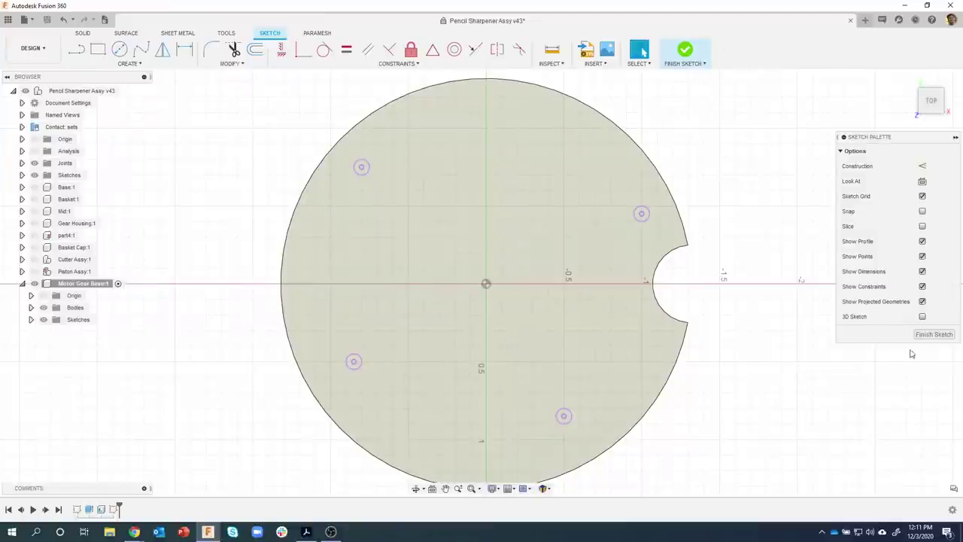
# Sketch a 0.33 in diameter circle centred on the projected hole farthest from the notch on the upper half of the disc
pyautogui.press('c')
pyautogui.click(361, 167)
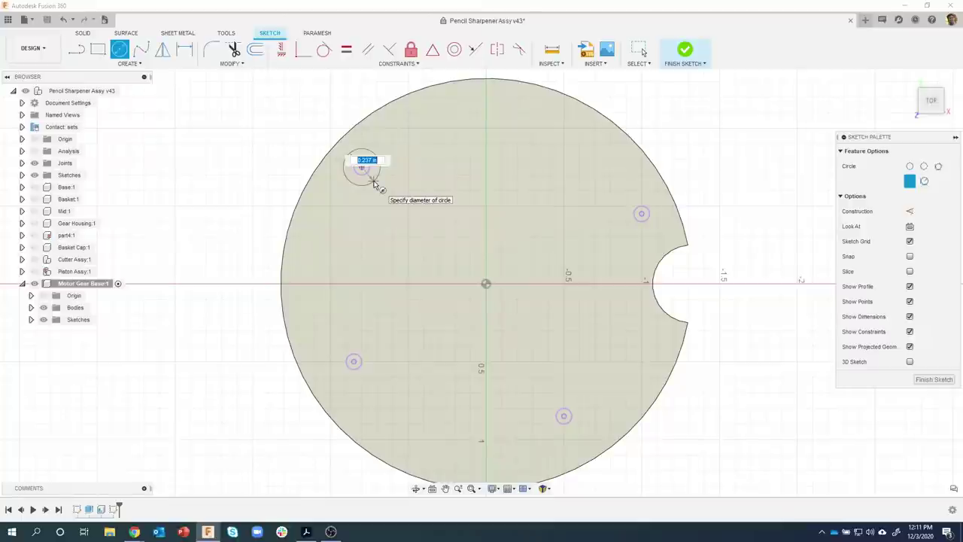
pyautogui.press('BackSpace')
pyautogui.write('.33')
pyautogui.press('Tab')
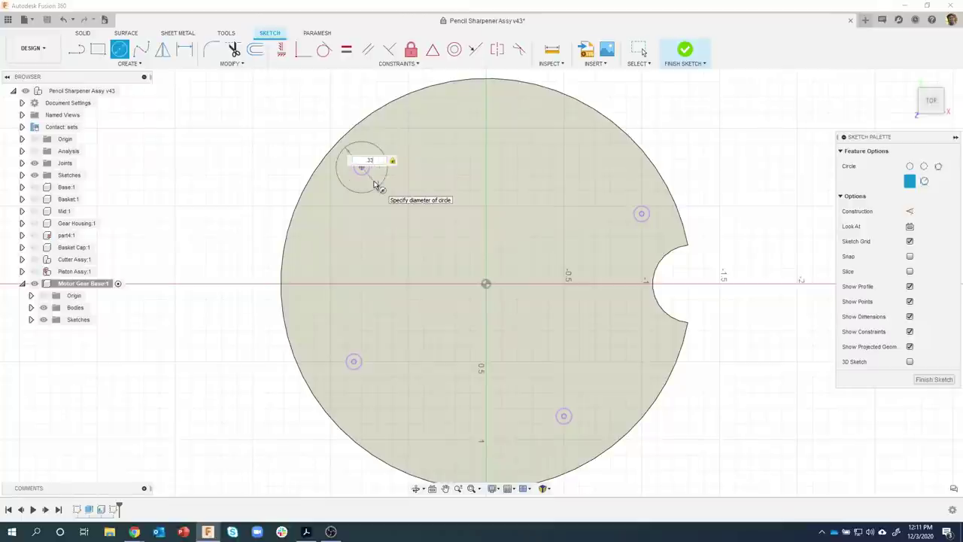
pyautogui.press('Return')
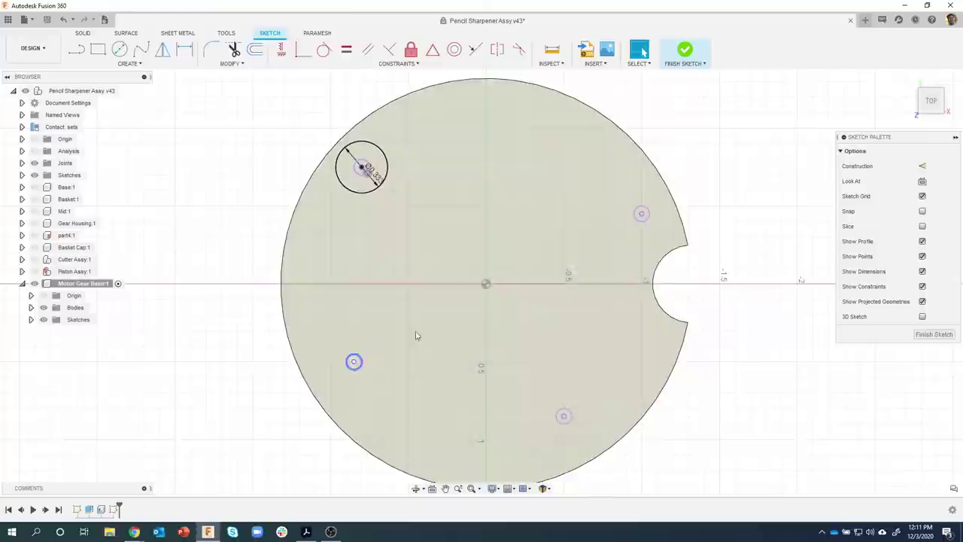
# Sketch a larger concentric circle around each of the other three projected post holes
pyautogui.press('c')
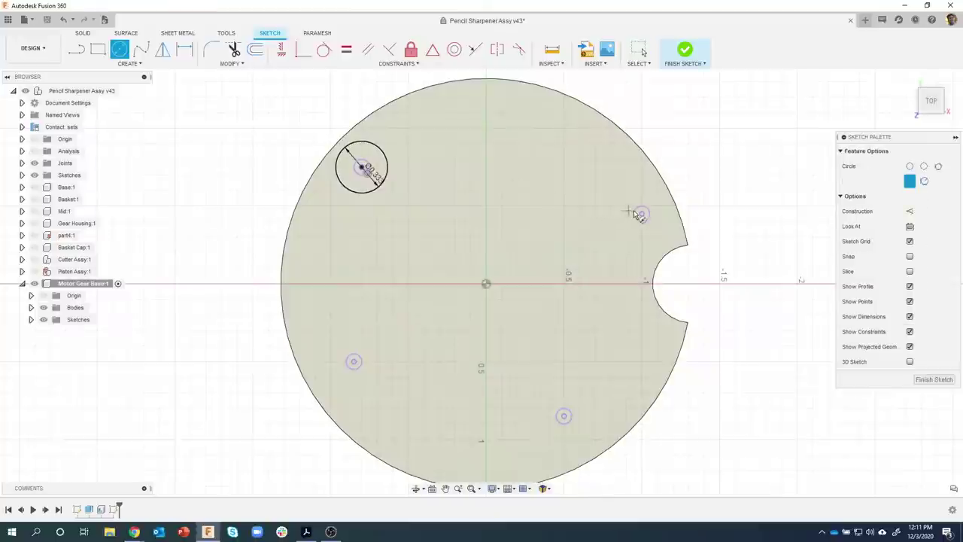
pyautogui.click(641, 213)
pyautogui.click(599, 215)
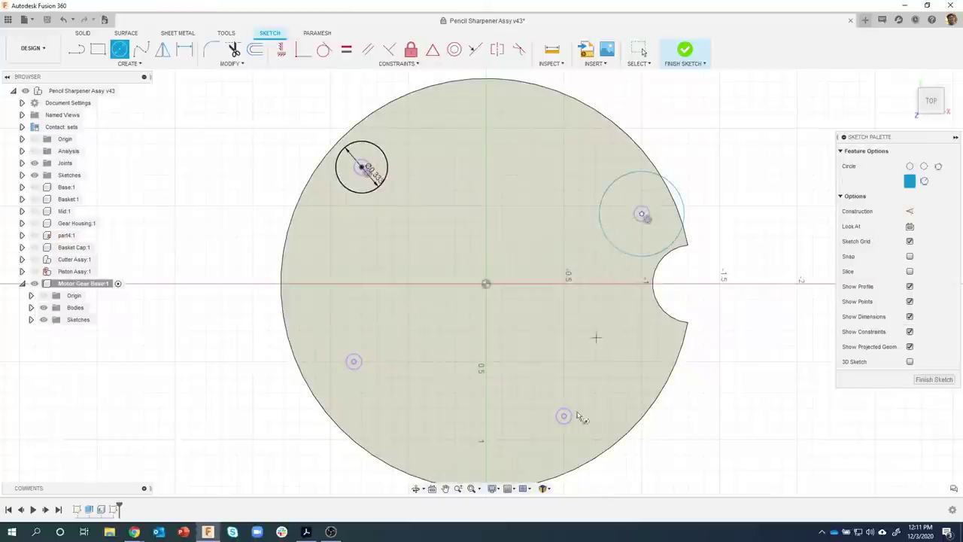
pyautogui.click(546, 399)
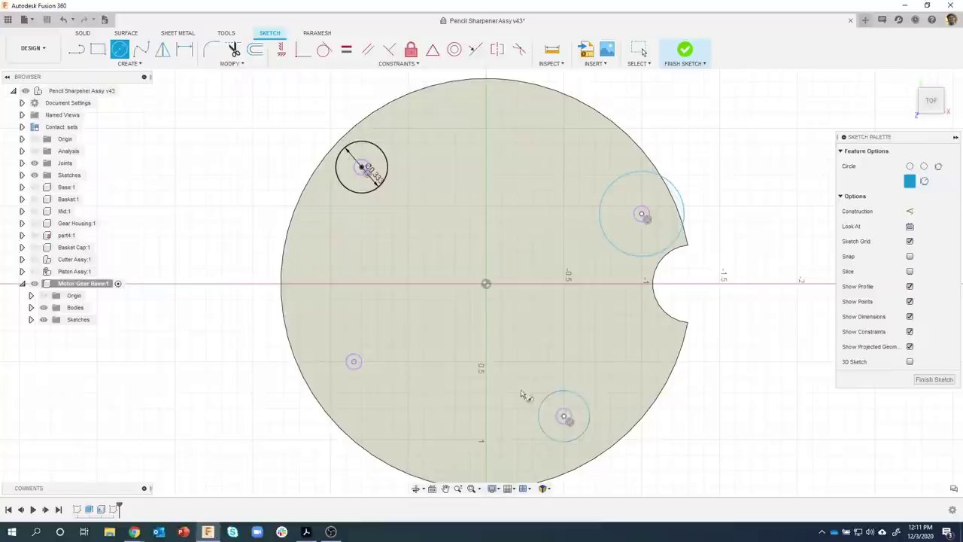
pyautogui.click(353, 362)
pyautogui.click(380, 338)
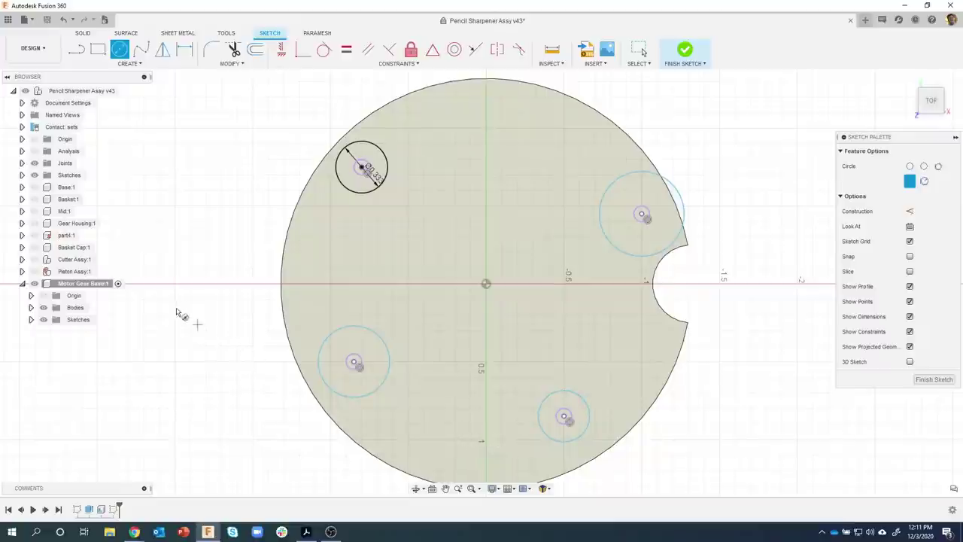
pyautogui.press('Escape')
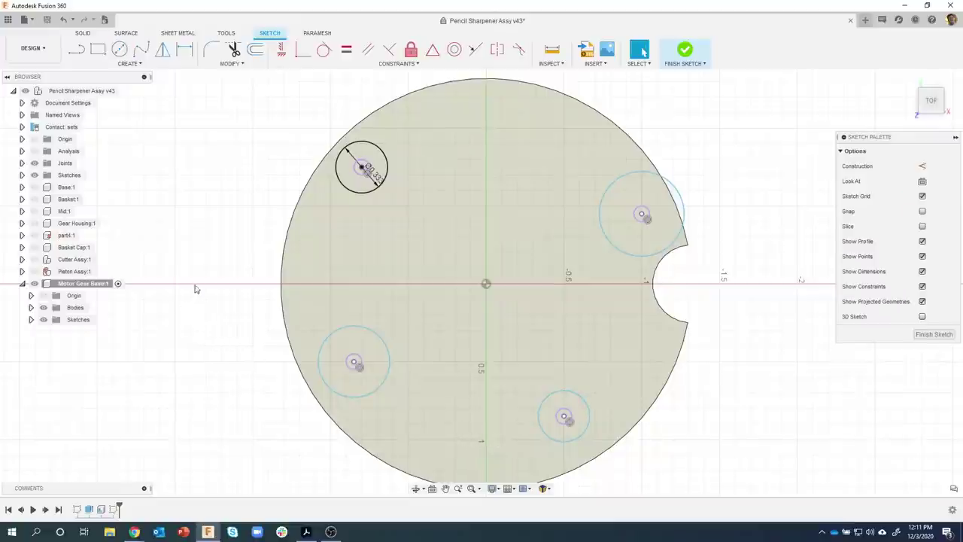
# Apply Equal constraints between the dimensioned circle and each of the three other boss circles
pyautogui.click(347, 52)
pyautogui.click(382, 154)
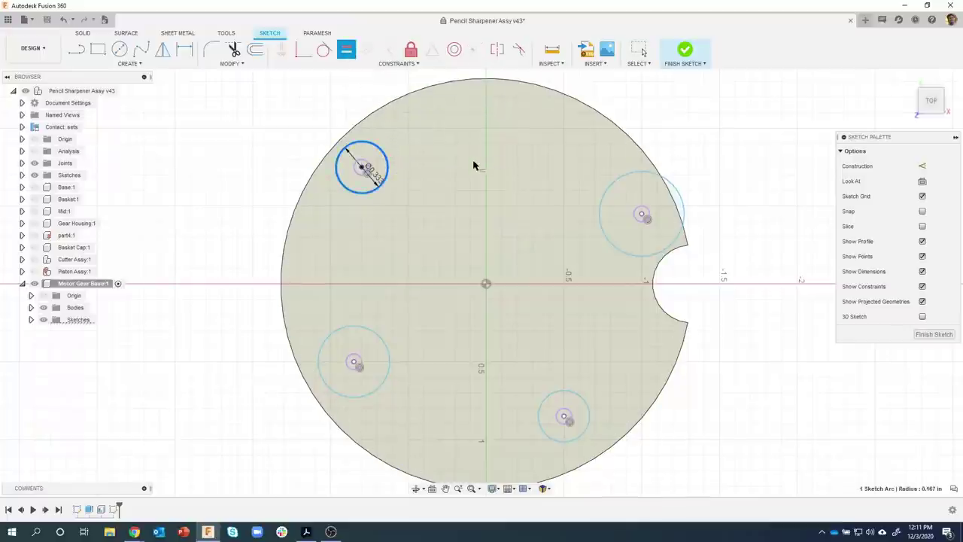
pyautogui.click(602, 199)
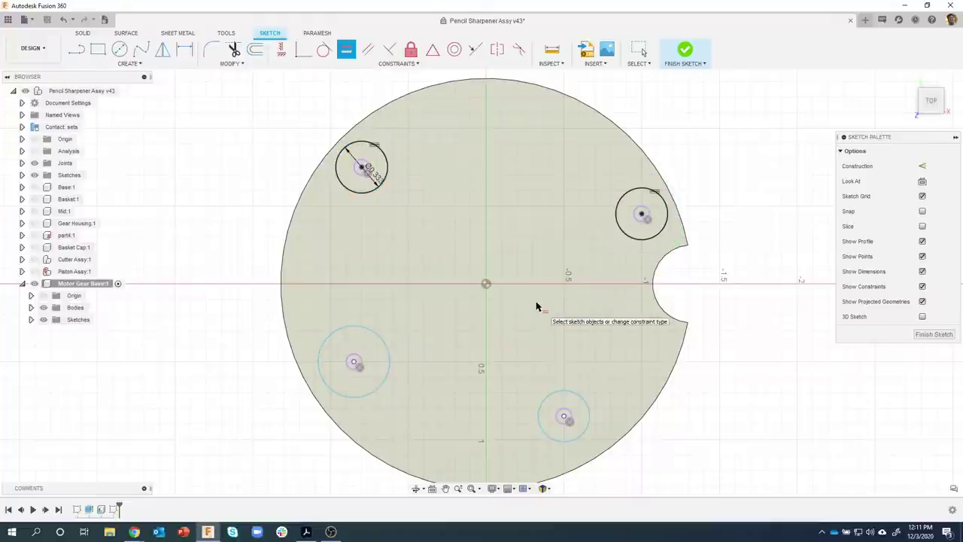
pyautogui.click(363, 194)
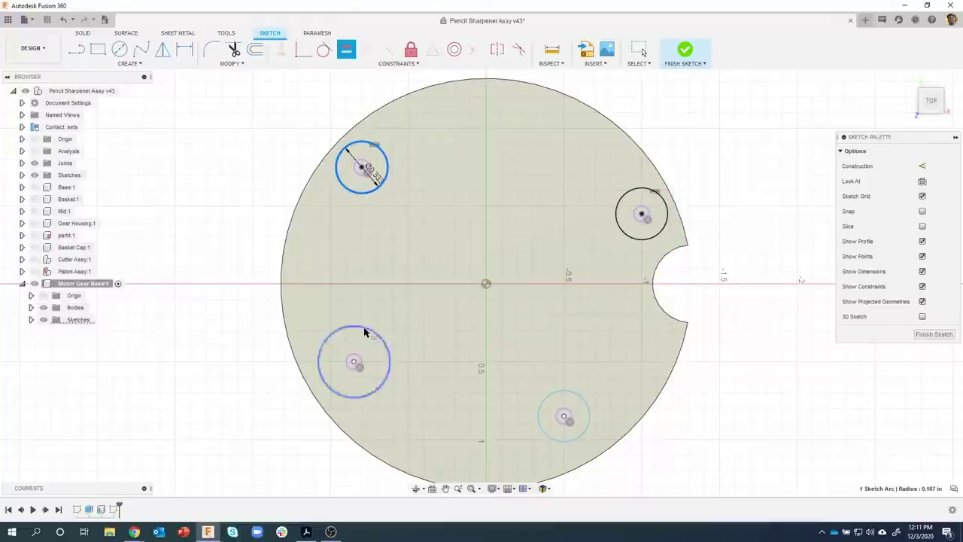
pyautogui.click(365, 325)
pyautogui.click(364, 192)
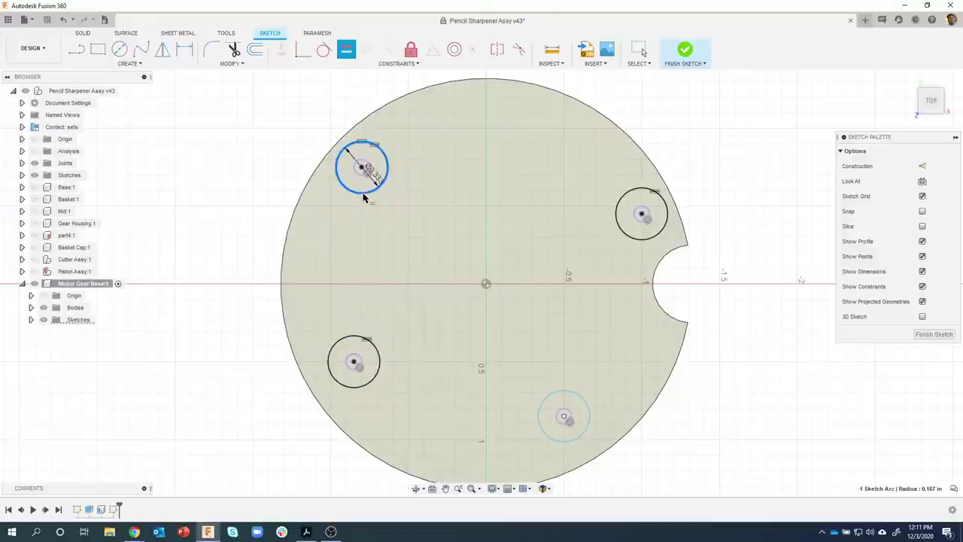
pyautogui.click(549, 399)
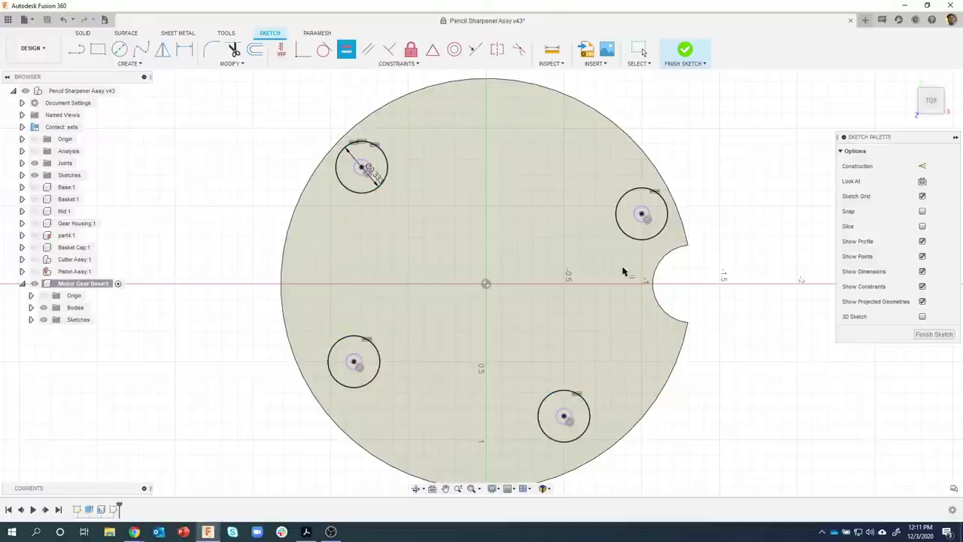
pyautogui.press('Escape')
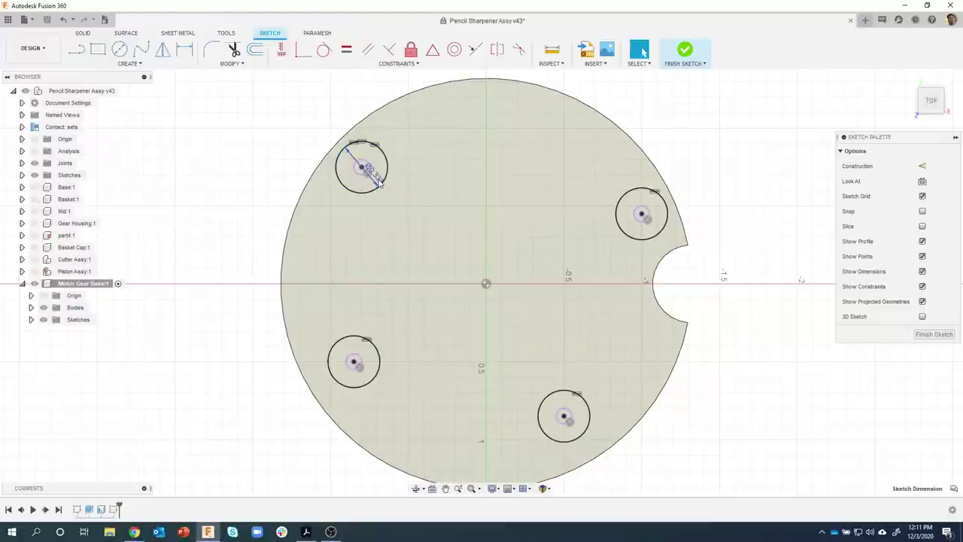
# Try a 0.5 in diameter on the dimensioned boss circle and undo the change
pyautogui.doubleClick(375, 174)
pyautogui.write('0.5')
pyautogui.press('Return')
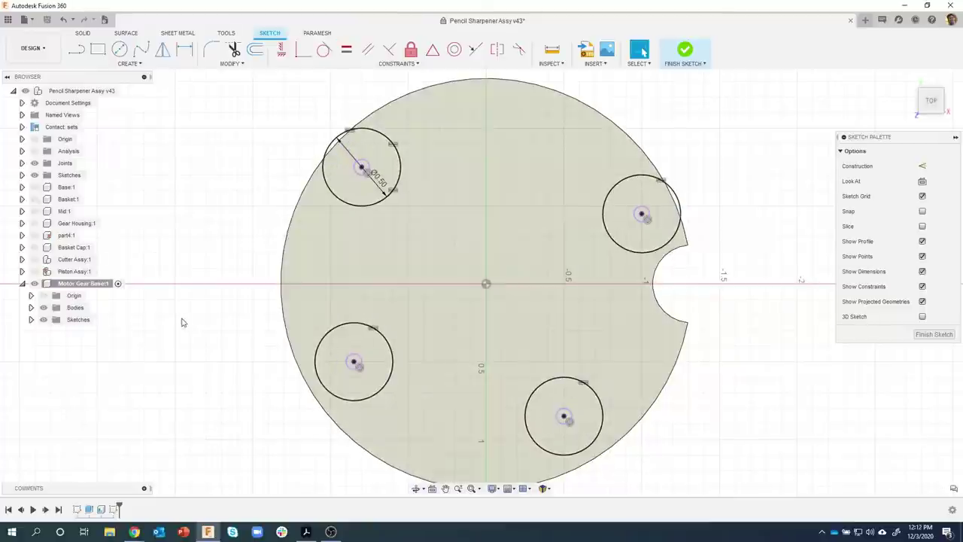
pyautogui.hotkey('ctrl', 'z')
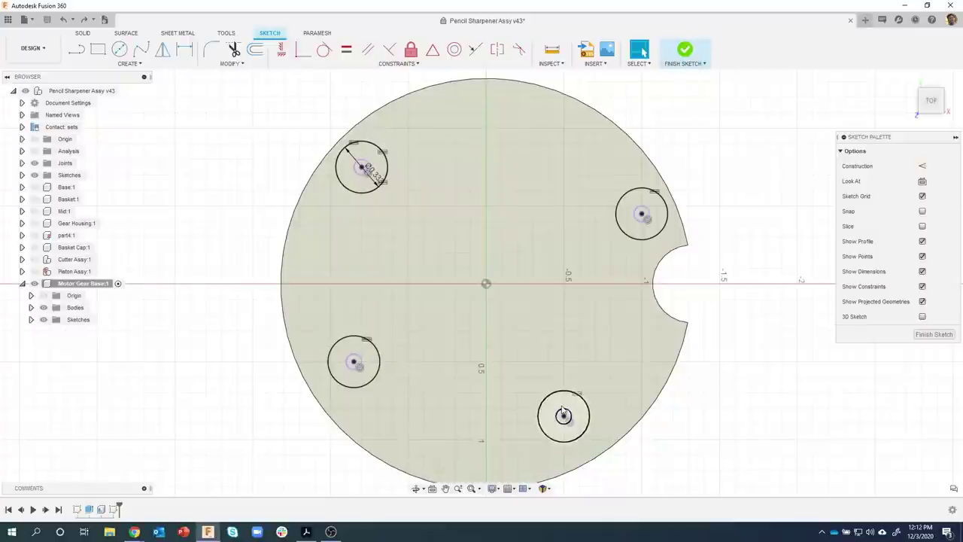
# Extrude the ring profiles of the two lower bosses 0.16 in upward, joined to the disc
pyautogui.click(558, 409)
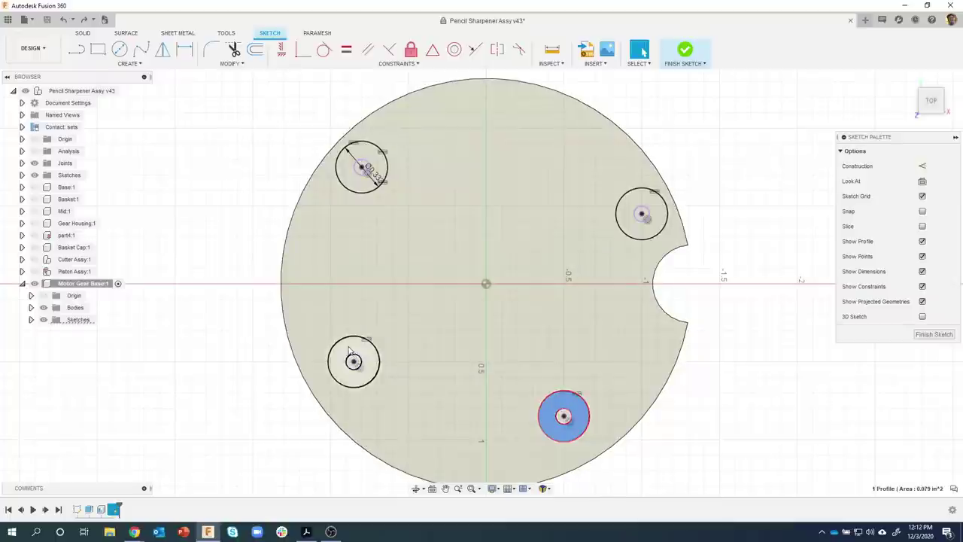
pyautogui.keyDown('shift'); pyautogui.click(349, 350); pyautogui.keyUp('shift')
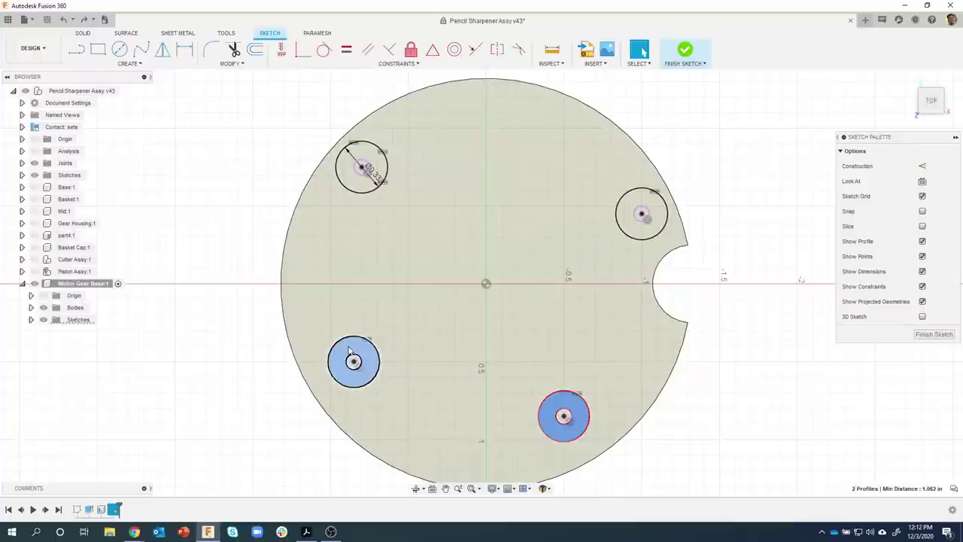
pyautogui.rightClick(349, 350)
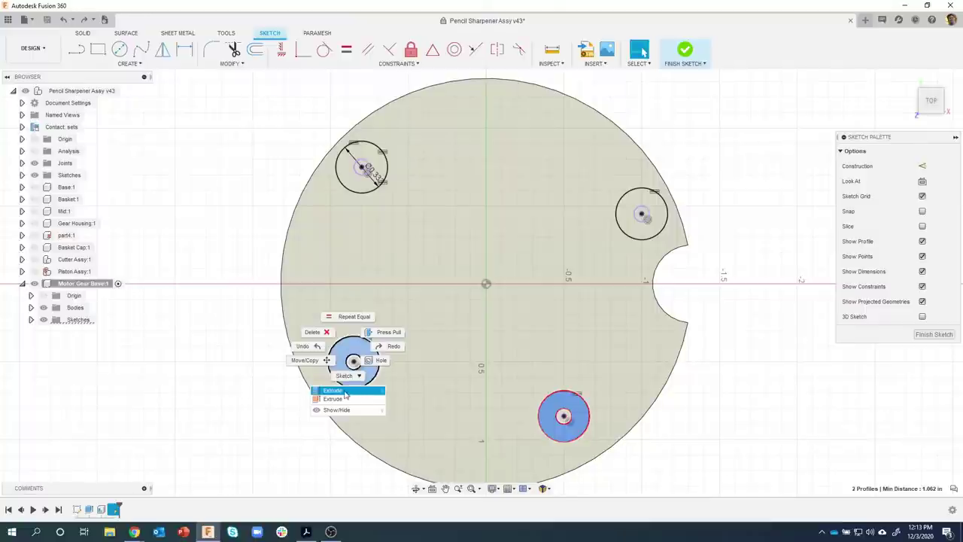
pyautogui.click(351, 392)
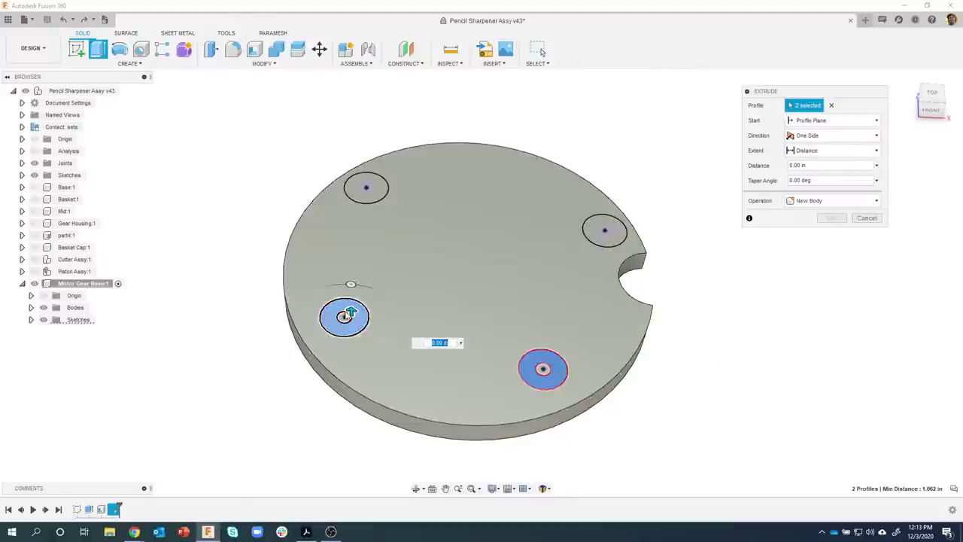
pyautogui.moveTo(349, 312); pyautogui.dragTo(351, 277)
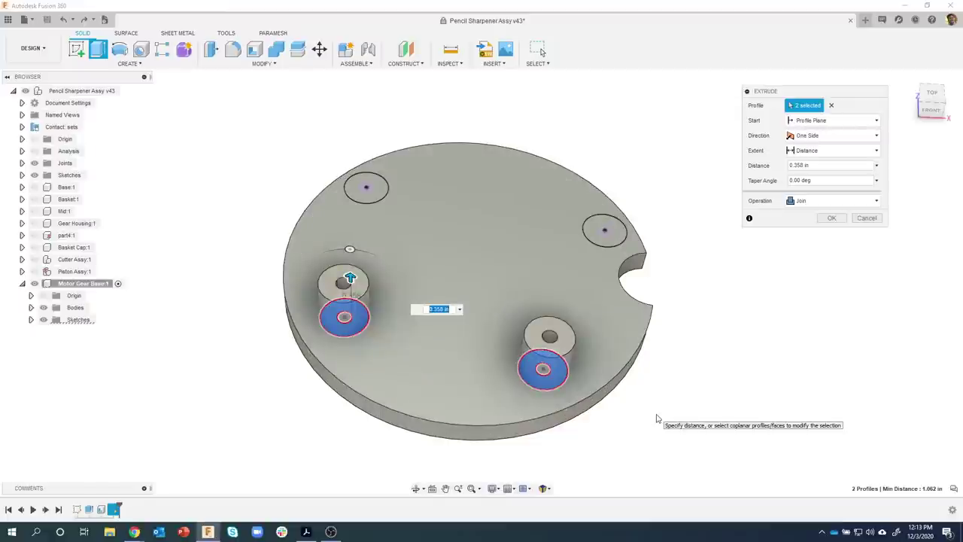
pyautogui.press('BackSpace')
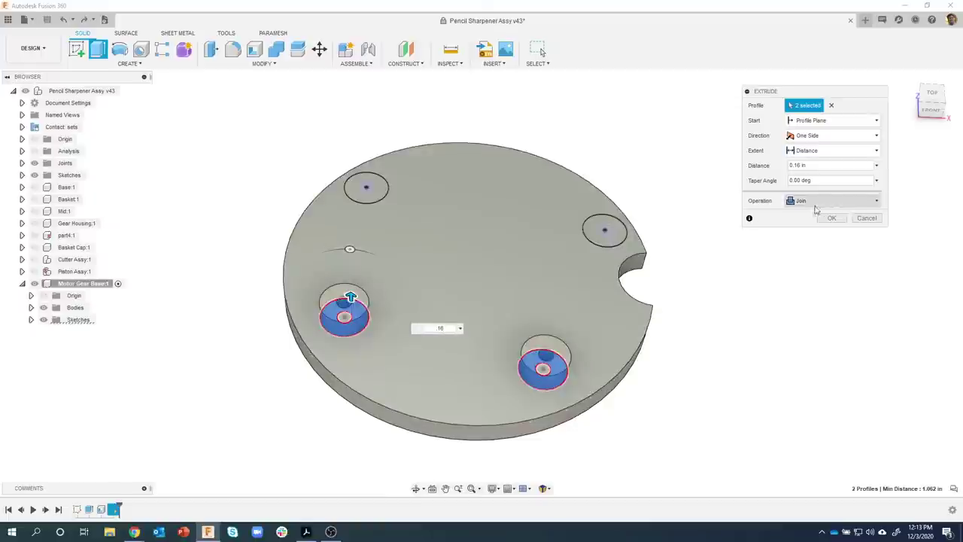
pyautogui.click(821, 218)
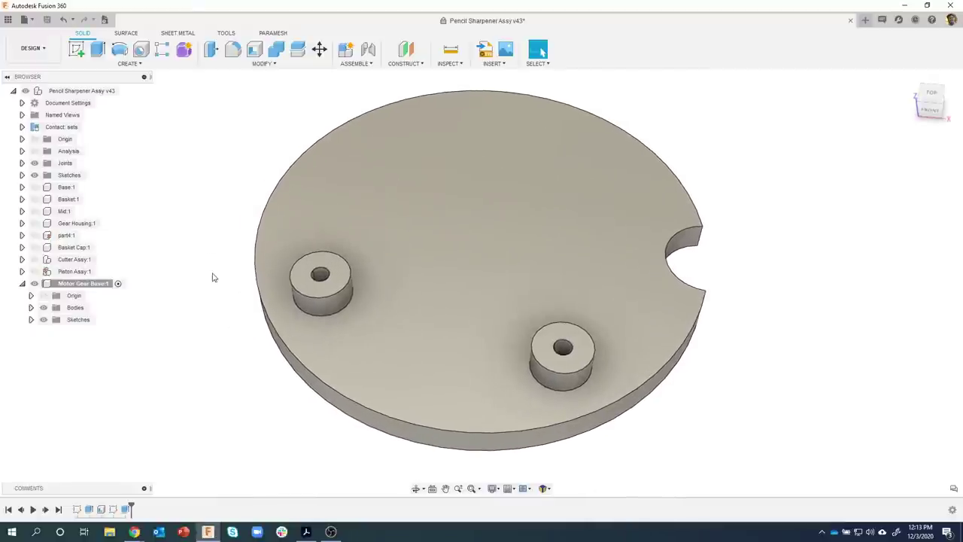
# Switch to the Motor Gear Assy drawing in Acrobat and examine the Gear Base sheet's counterbored hole callout and boss heights
pyautogui.click(306, 532)
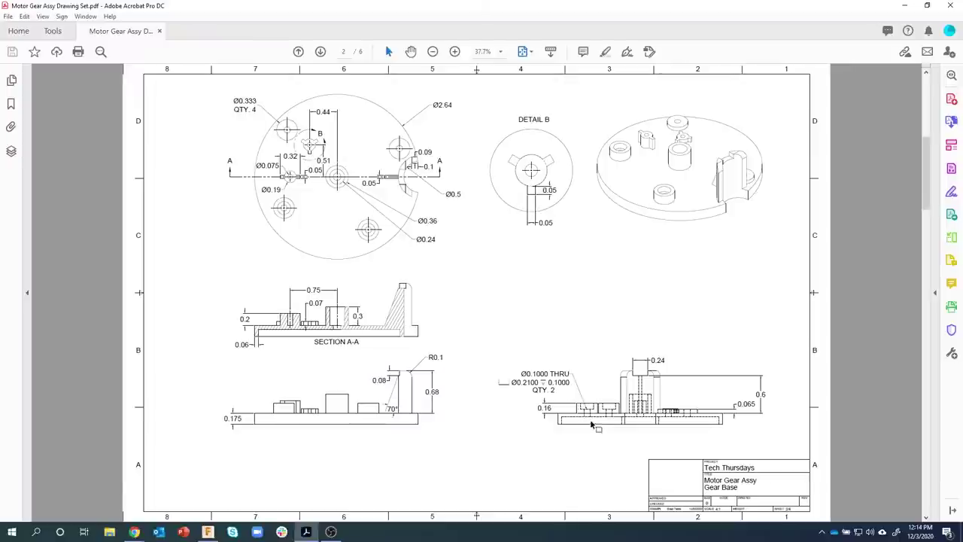
pyautogui.scroll(-2, 593, 416)
pyautogui.scroll(2, 582, 409)
pyautogui.click(454, 51)
pyautogui.moveTo(927, 167); pyautogui.dragTo(928, 179)
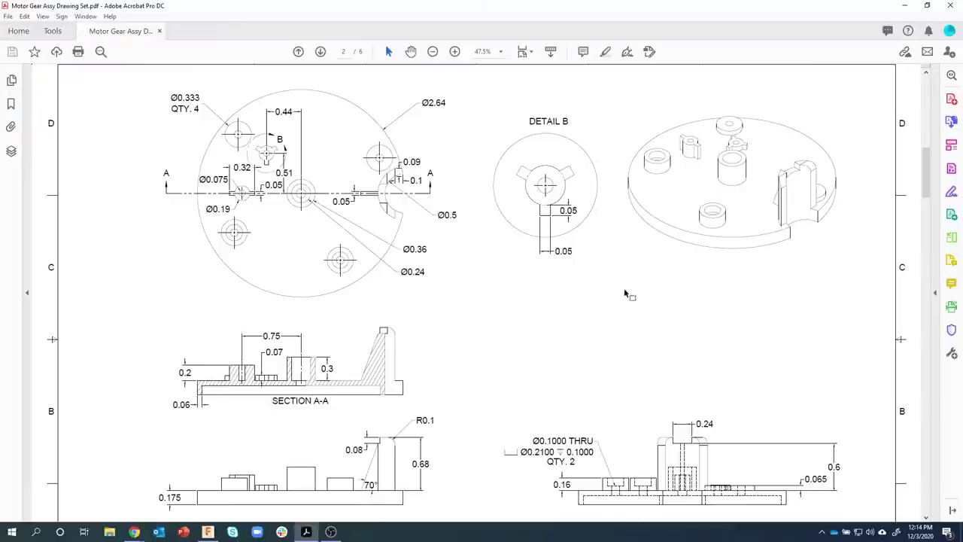
# Switch back to Fusion 360 and place a hole at the centre of the top face of the raised boss nearer the notch
pyautogui.click(208, 532)
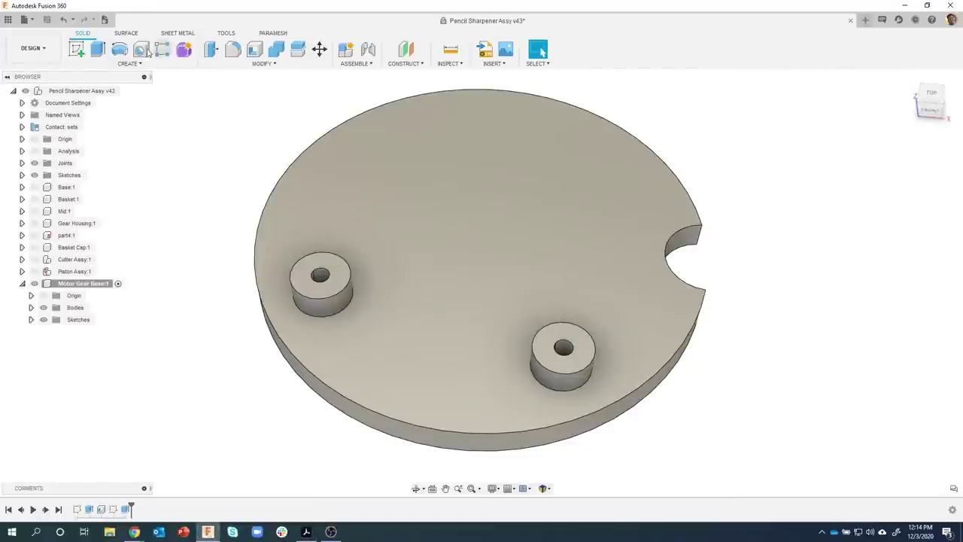
pyautogui.press('h')
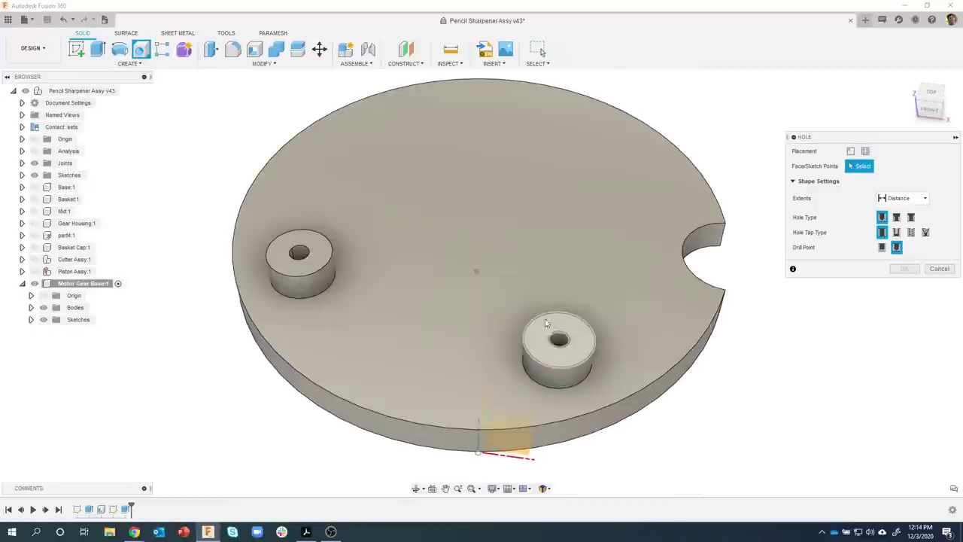
pyautogui.scroll(5, 578, 331)
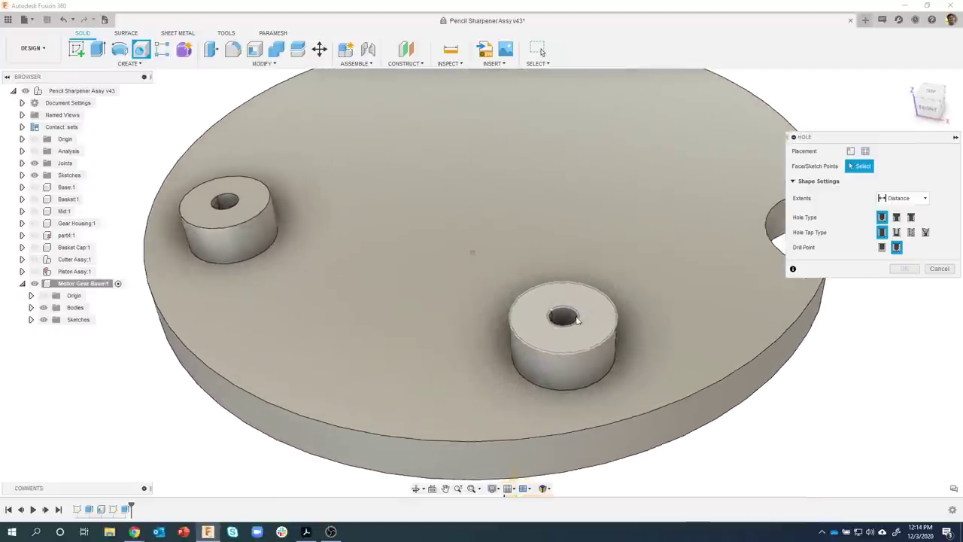
pyautogui.click(596, 311)
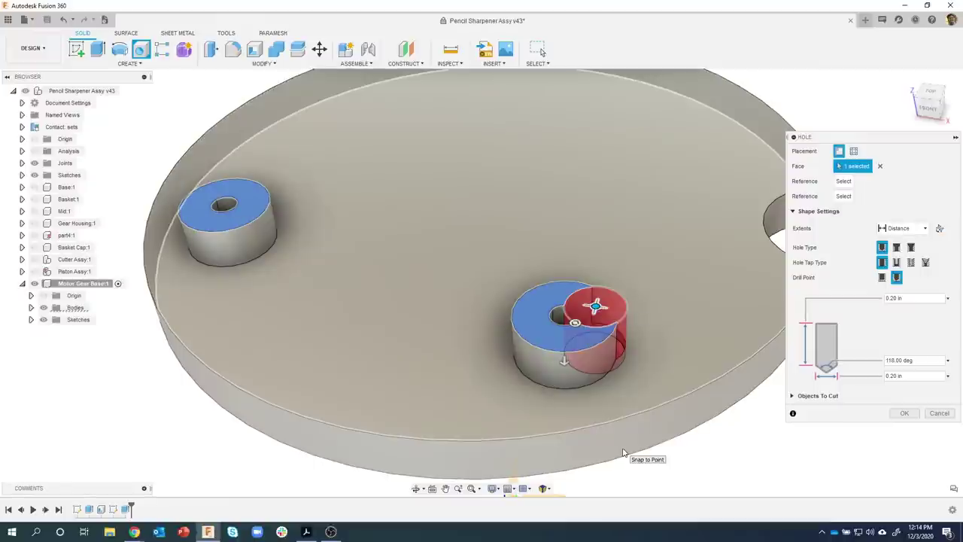
pyautogui.scroll(5, 640, 376)
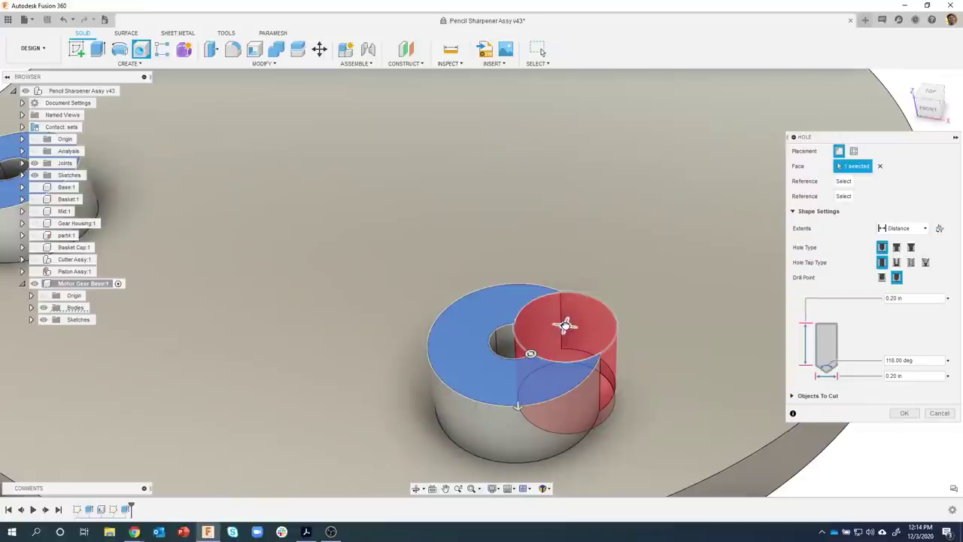
pyautogui.moveTo(566, 323); pyautogui.dragTo(513, 340)
pyautogui.keyDown('shift'); pyautogui.moveTo(512, 340); pyautogui.dragTo(758, 313, button='middle'); pyautogui.keyUp('shift')
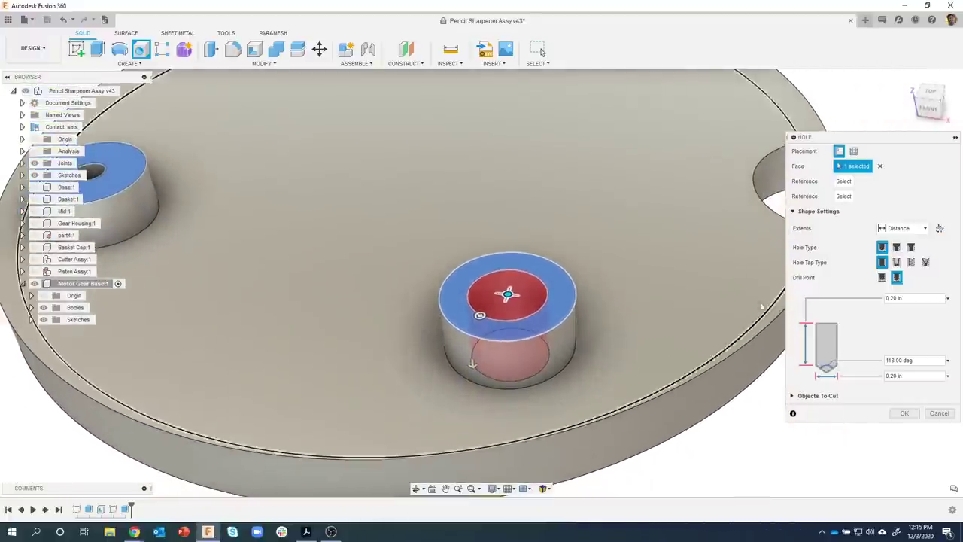
# Make the hole a counterbore type with its extent set to All
pyautogui.click(896, 248)
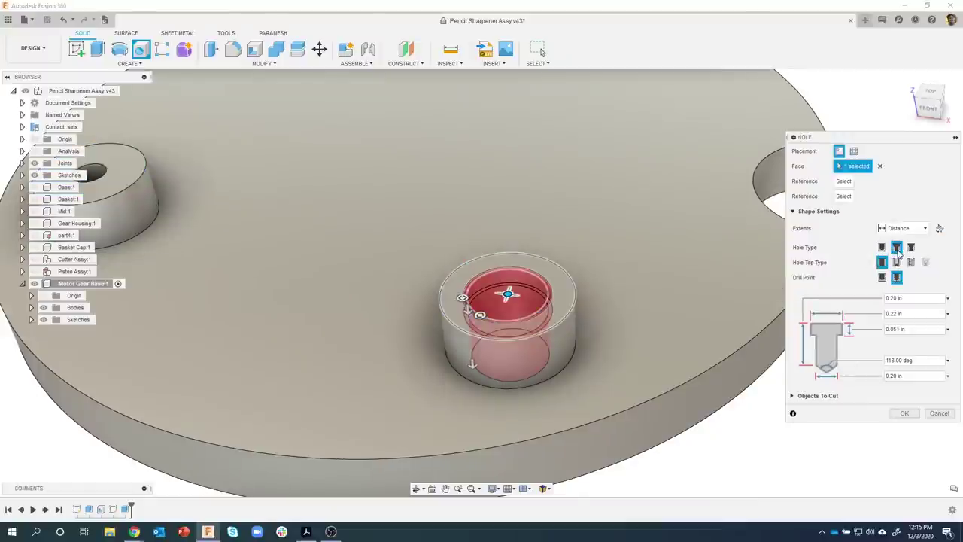
pyautogui.click(919, 230)
pyautogui.click(902, 263)
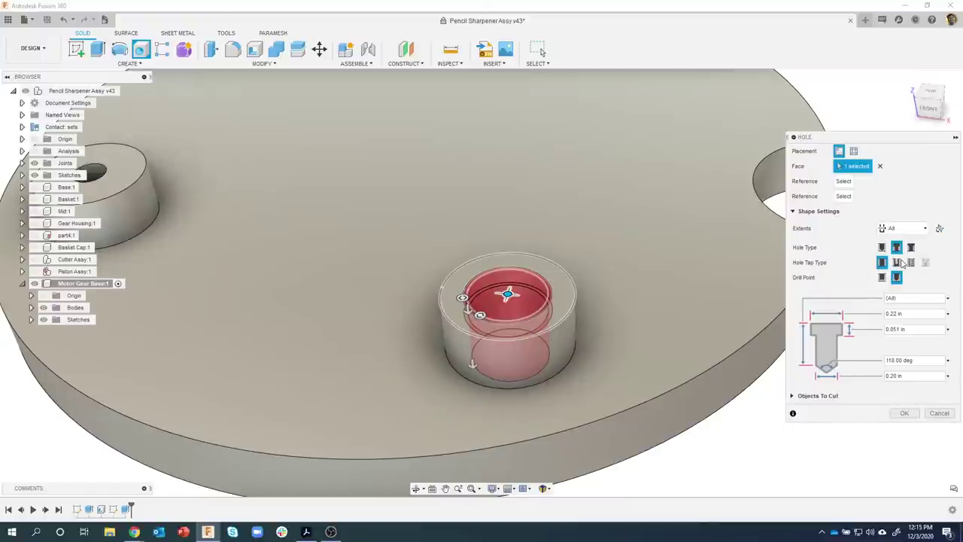
# Give the hole a 0.1 in diameter and a 0.21 in counterbore 0.1 in deep, and create it
pyautogui.keyDown('shift'); pyautogui.moveTo(526, 248); pyautogui.dragTo(912, 380, button='middle'); pyautogui.keyUp('shift')
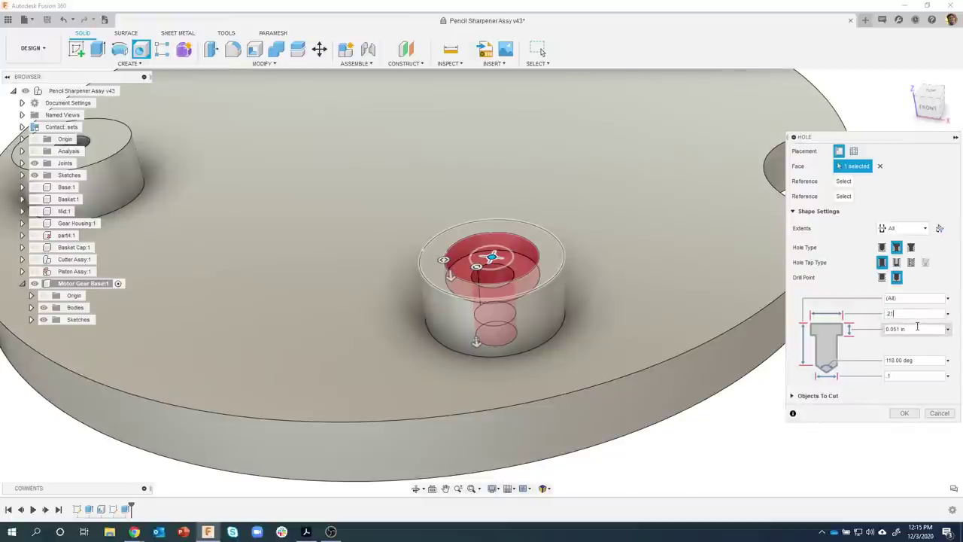
pyautogui.click(915, 328)
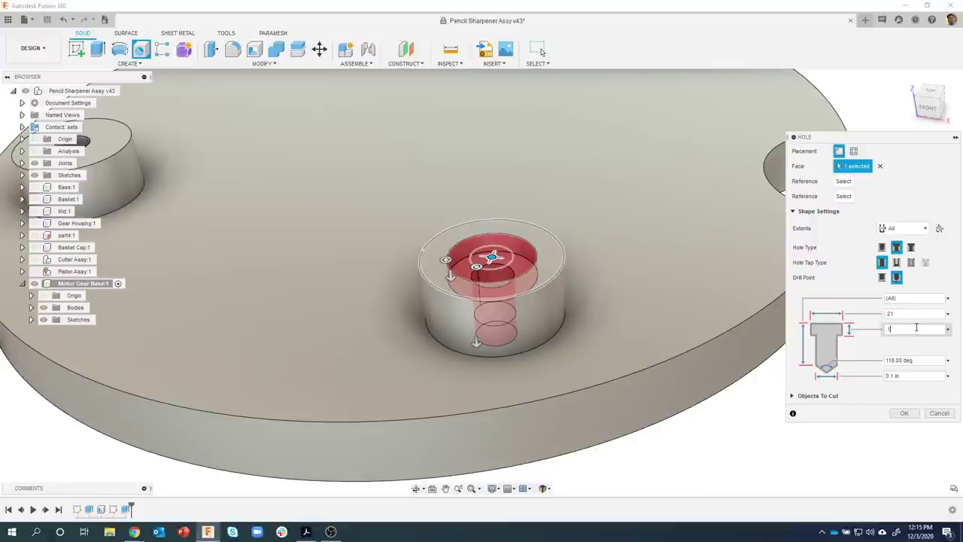
pyautogui.keyDown('shift'); pyautogui.moveTo(512, 316); pyautogui.dragTo(624, 420, button='middle'); pyautogui.keyUp('shift')
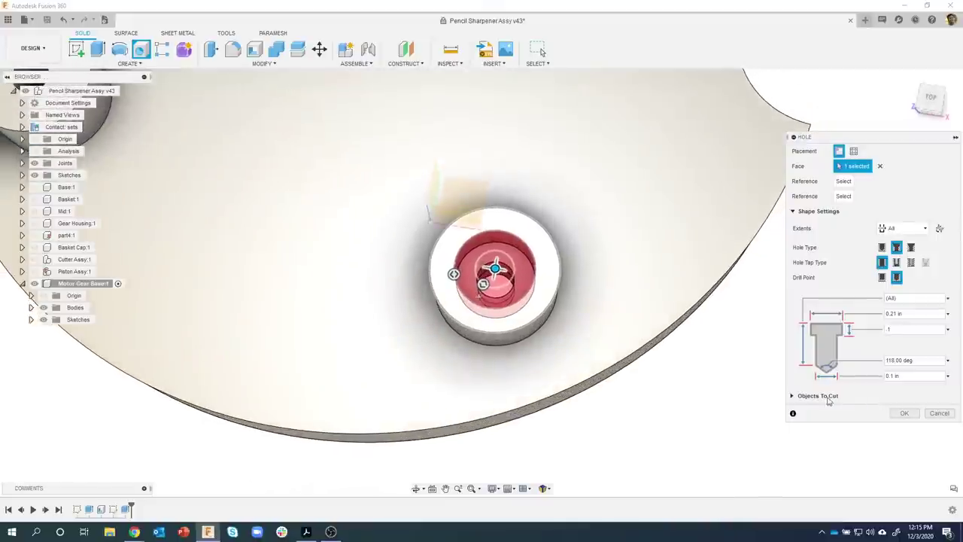
pyautogui.scroll(-2, 469, 276)
pyautogui.moveTo(469, 275); pyautogui.dragTo(507, 340, button='middle')
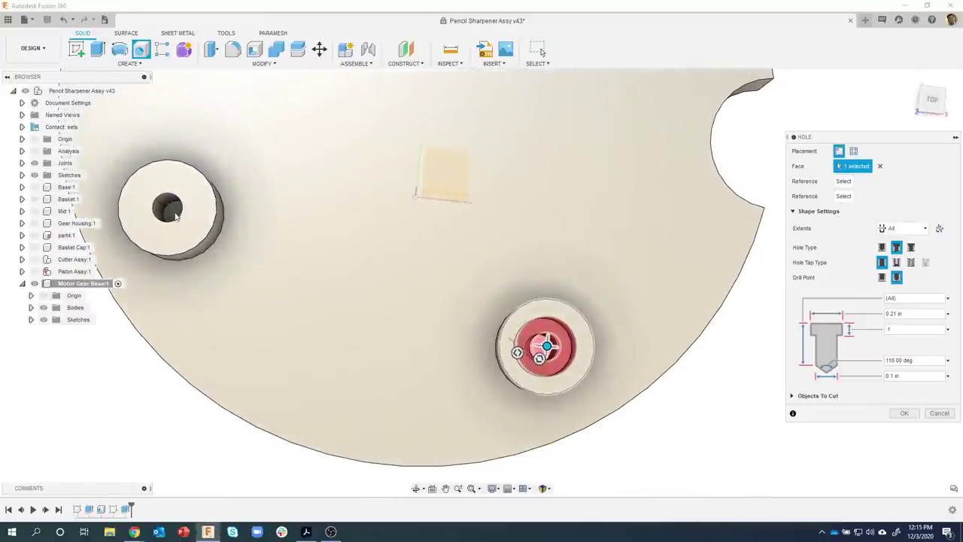
pyautogui.keyDown('shift'); pyautogui.moveTo(173, 215); pyautogui.dragTo(180, 188, button='middle'); pyautogui.keyUp('shift')
pyautogui.keyDown('shift'); pyautogui.moveTo(481, 324); pyautogui.dragTo(497, 248, button='middle'); pyautogui.keyUp('shift')
pyautogui.click(902, 413)
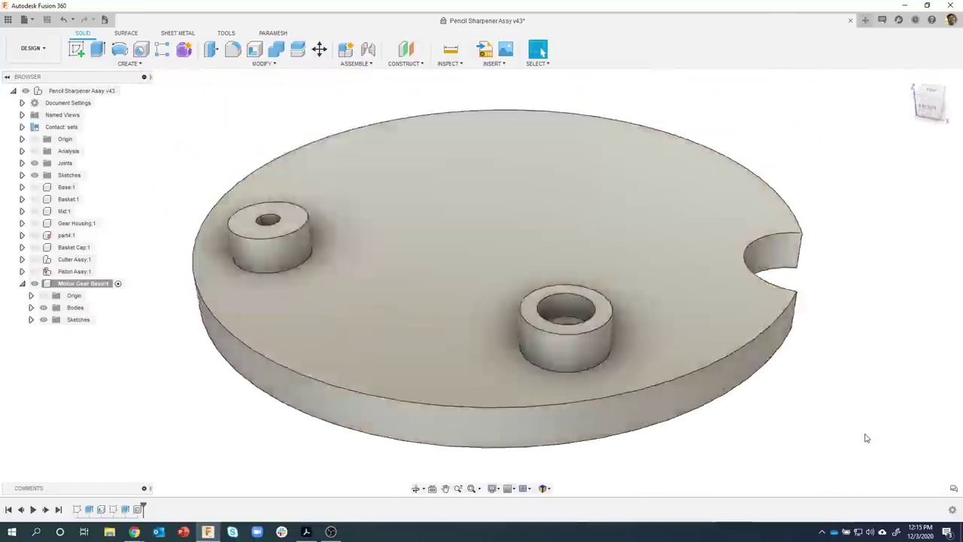
# Cut a matching counterbored hole with extent All, centred on the top face of the other raised boss
pyautogui.keyDown('shift'); pyautogui.moveTo(865, 438); pyautogui.dragTo(263, 257, button='middle'); pyautogui.keyUp('shift')
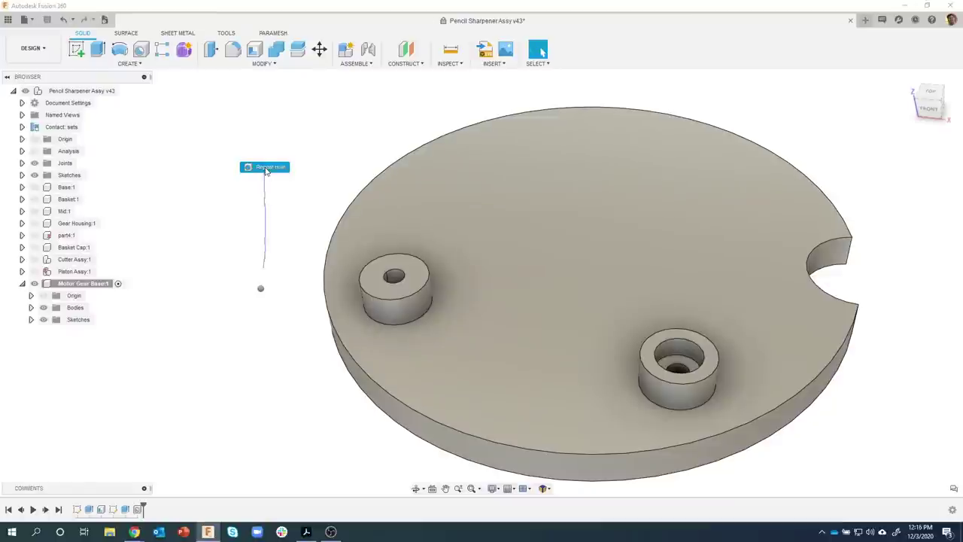
pyautogui.press('h')
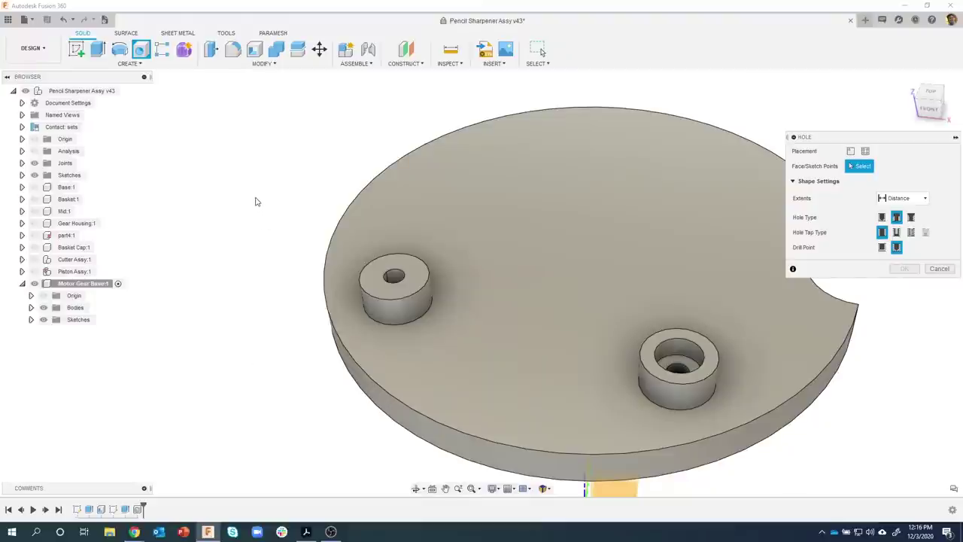
pyautogui.click(897, 217)
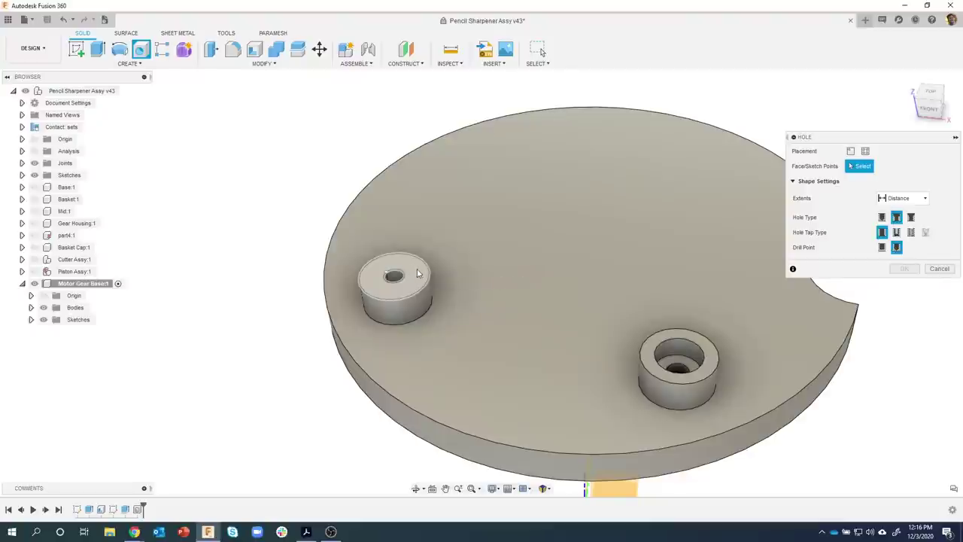
pyautogui.click(419, 273)
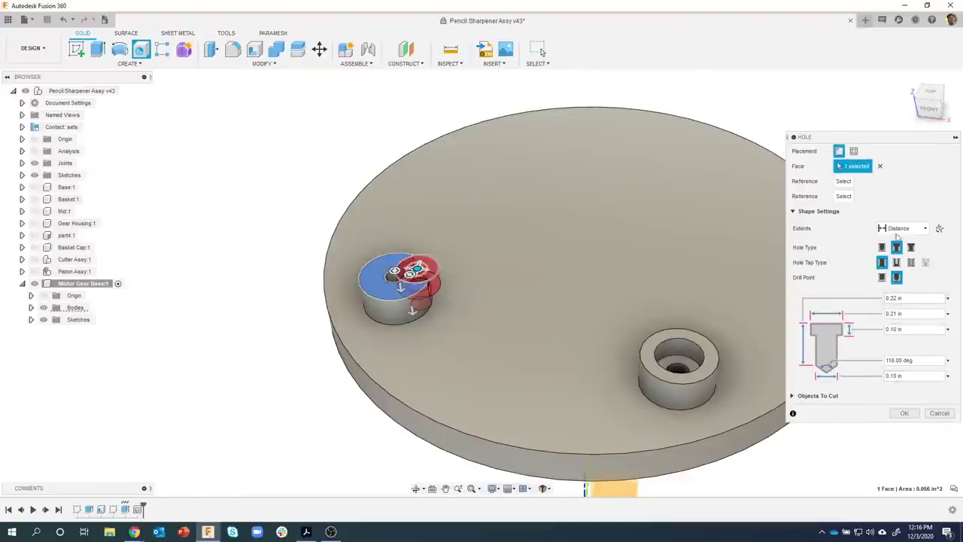
pyautogui.scroll(5, 407, 290)
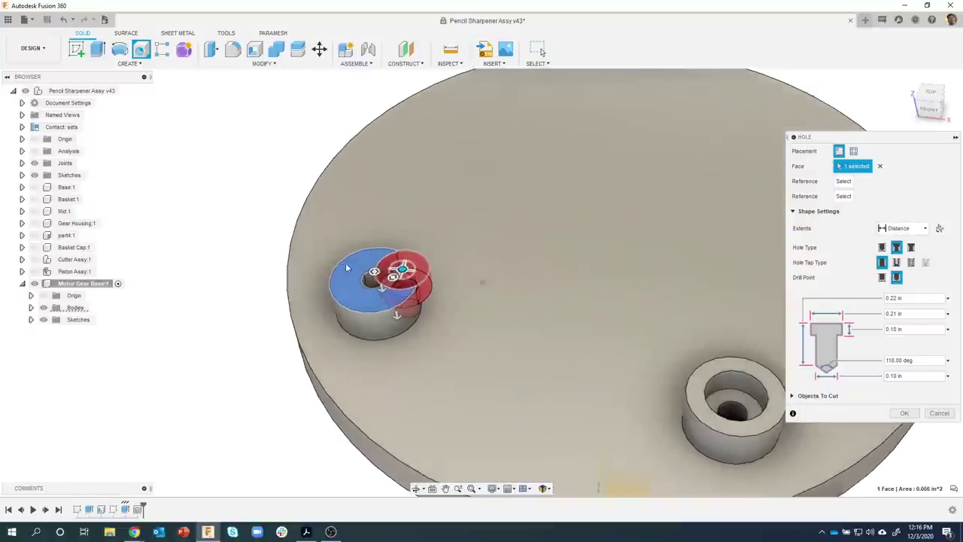
pyautogui.moveTo(441, 286)
pyautogui.mouseDown()
pyautogui.moveTo(368, 307)
pyautogui.moveTo(376, 292)
pyautogui.moveTo(371, 304)
pyautogui.mouseUp()
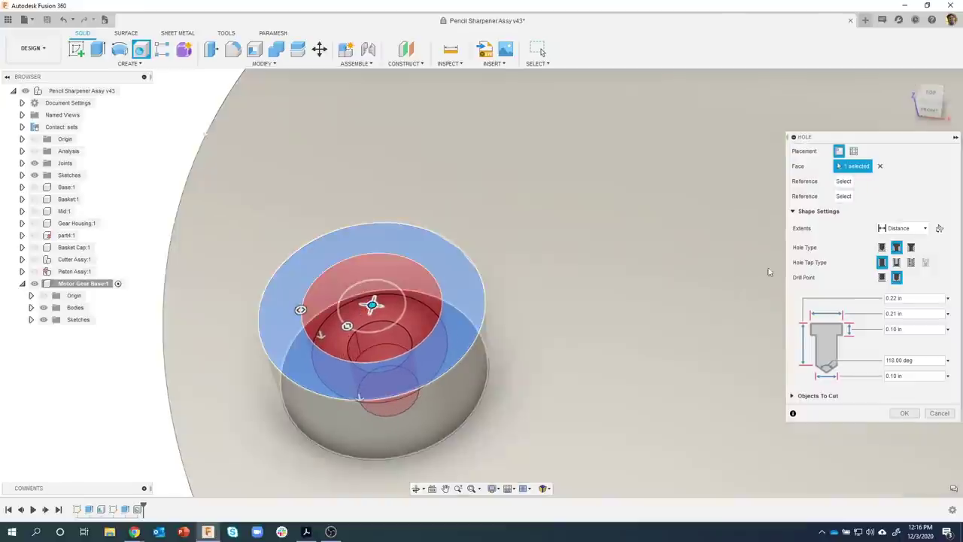
pyautogui.click(903, 227)
pyautogui.click(894, 265)
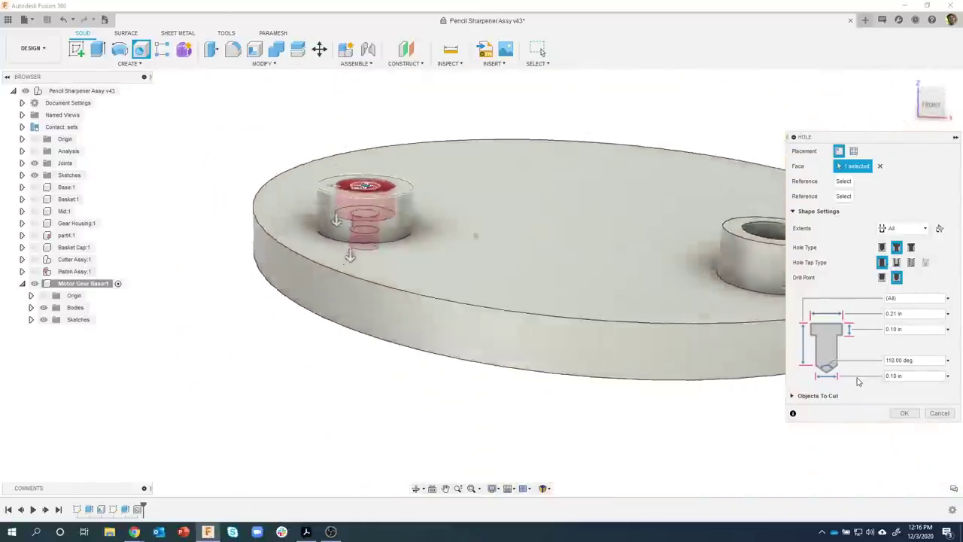
pyautogui.click(905, 413)
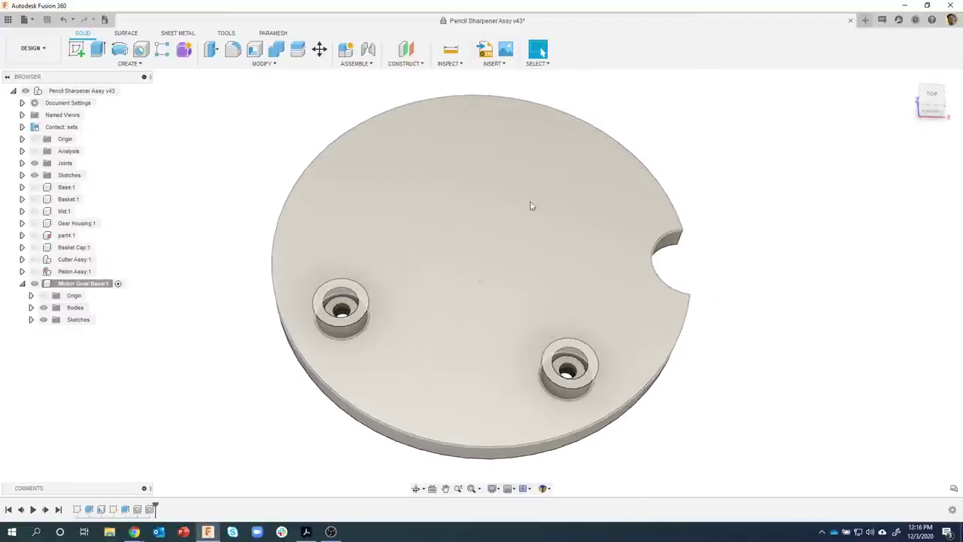
# Show Sketch2 of the Motor Gear Base component
pyautogui.click(31, 320)
pyautogui.click(57, 344)
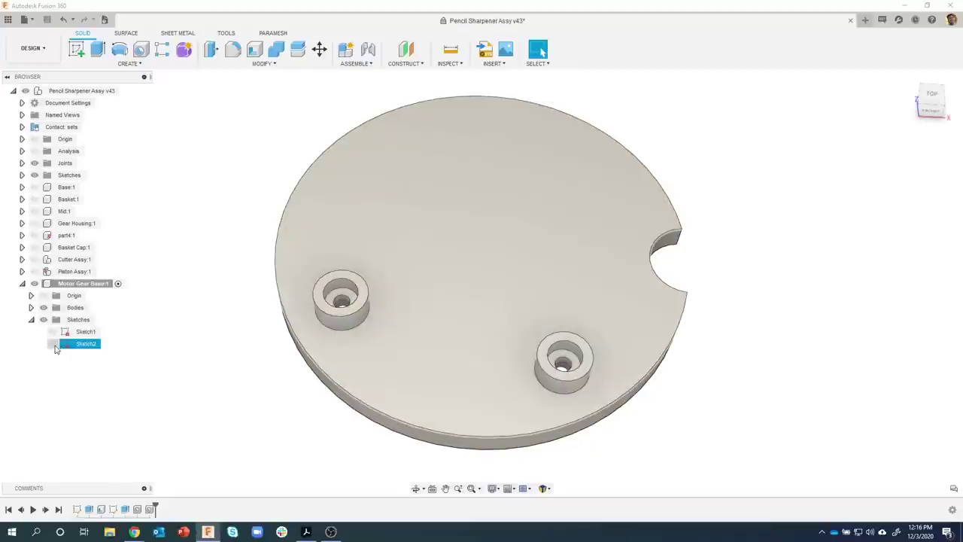
pyautogui.click(52, 343)
# Extrude the two remaining ring profiles of Sketch2 upward by 0.065 in, joined to the disc
pyautogui.moveTo(209, 309)
pyautogui.keyDown('shift'); pyautogui.mouseDown(button='middle')
pyautogui.moveTo(312, 202)
pyautogui.moveTo(193, 205)
pyautogui.moveTo(338, 161)
pyautogui.mouseUp(button='middle'); pyautogui.keyUp('shift')
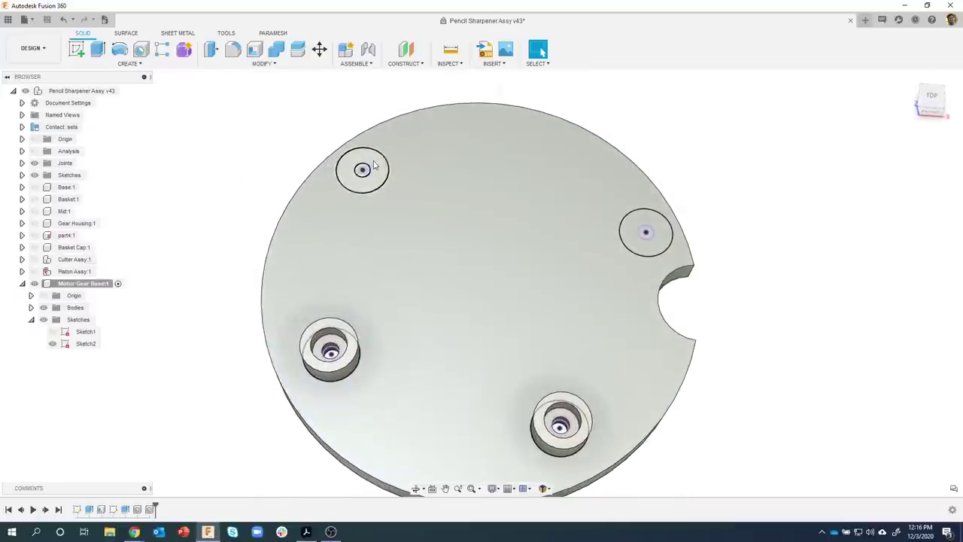
pyautogui.click(373, 167)
pyautogui.keyDown('ctrl'); pyautogui.click(632, 233); pyautogui.keyUp('ctrl')
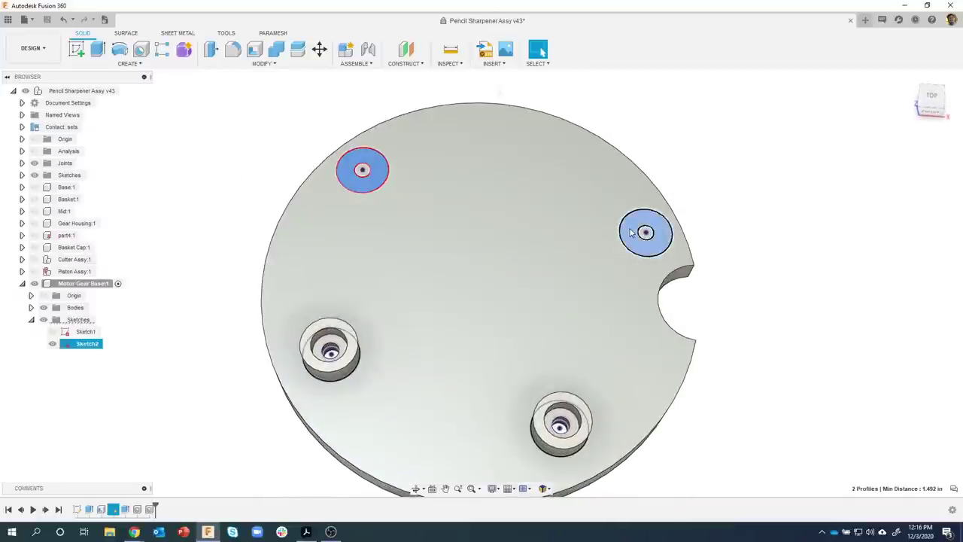
pyautogui.rightClick(632, 233)
pyautogui.click(615, 274)
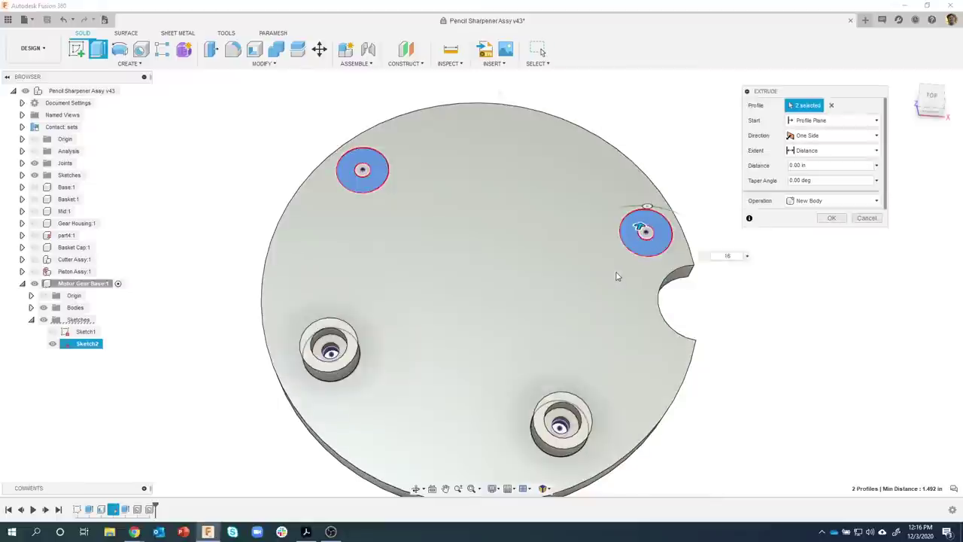
pyautogui.moveTo(632, 209); pyautogui.dragTo(662, 210)
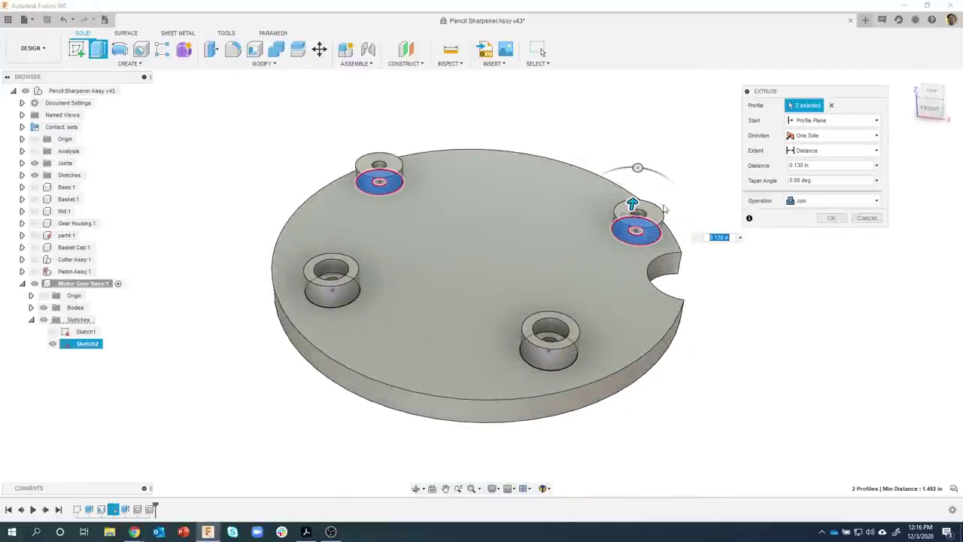
pyautogui.click(825, 167)
pyautogui.write('.065')
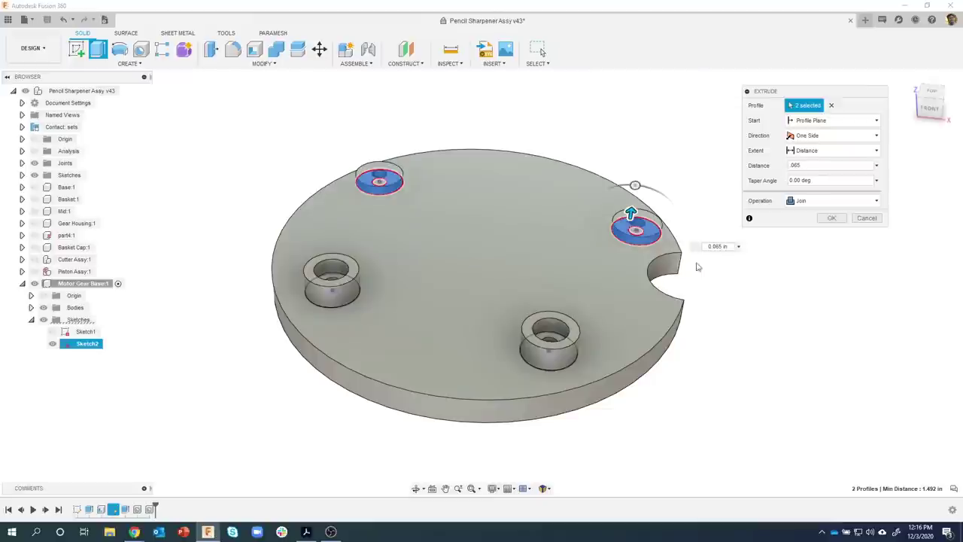
pyautogui.click(830, 218)
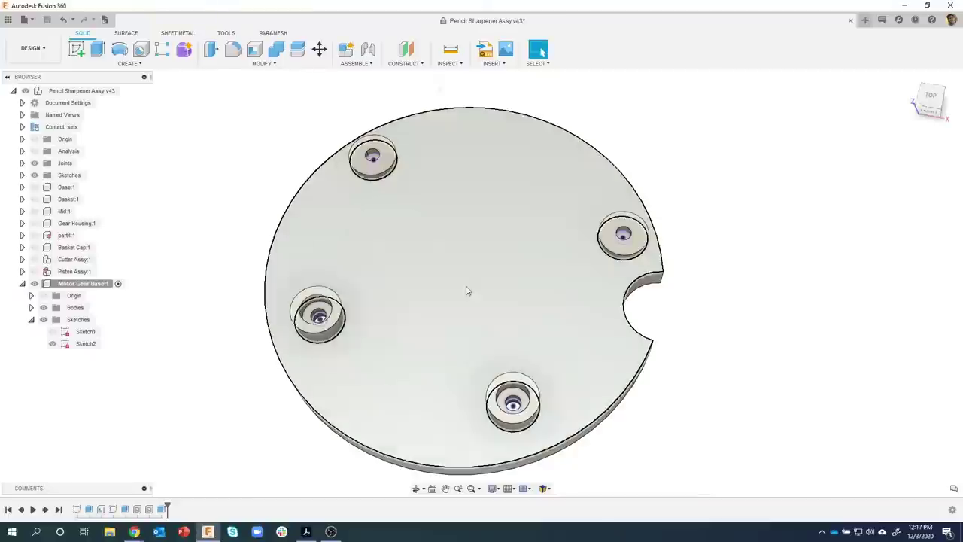
# Check the central boss dimensions in the Motor Gear Assy drawing in Acrobat and reopen Sketch2 for editing in Fusion 360
pyautogui.click(306, 531)
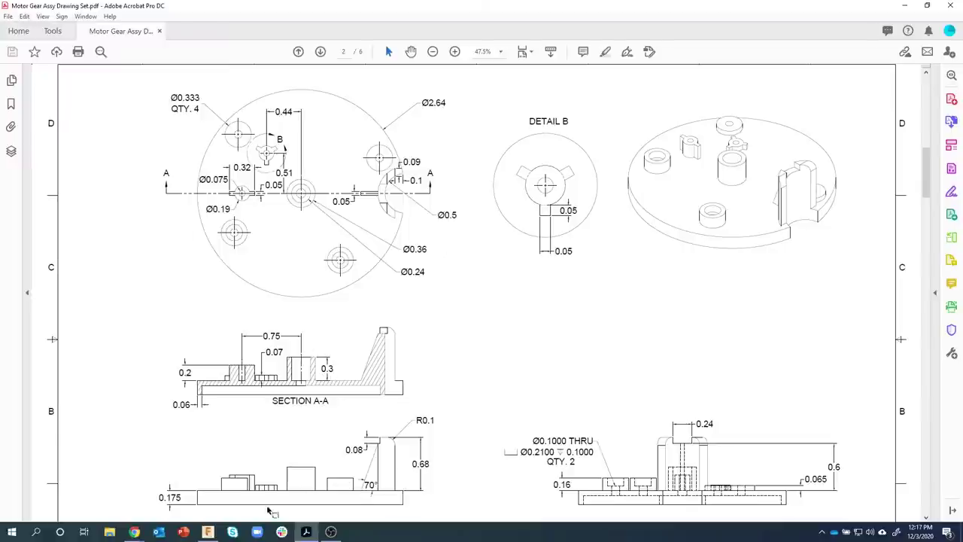
pyautogui.click(207, 532)
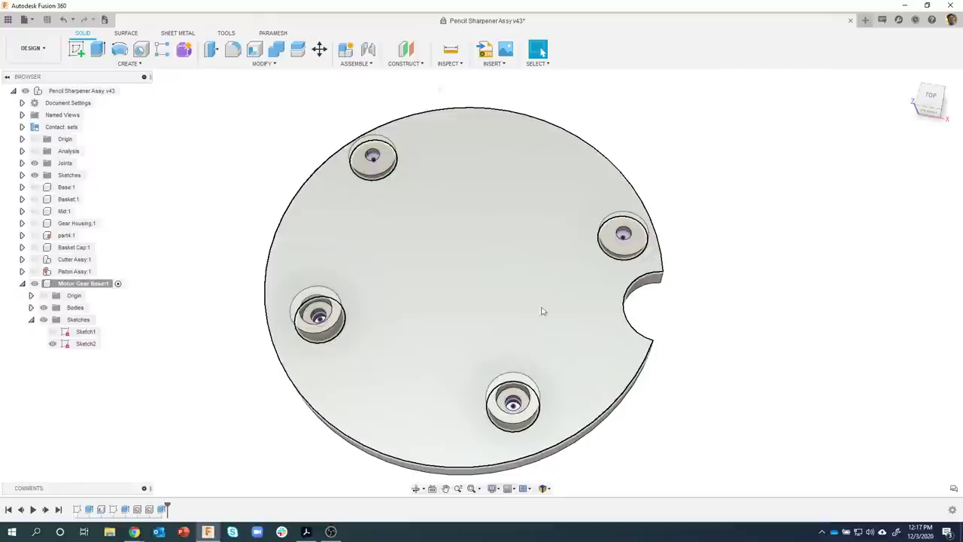
pyautogui.click(113, 511)
pyautogui.rightClick(114, 511)
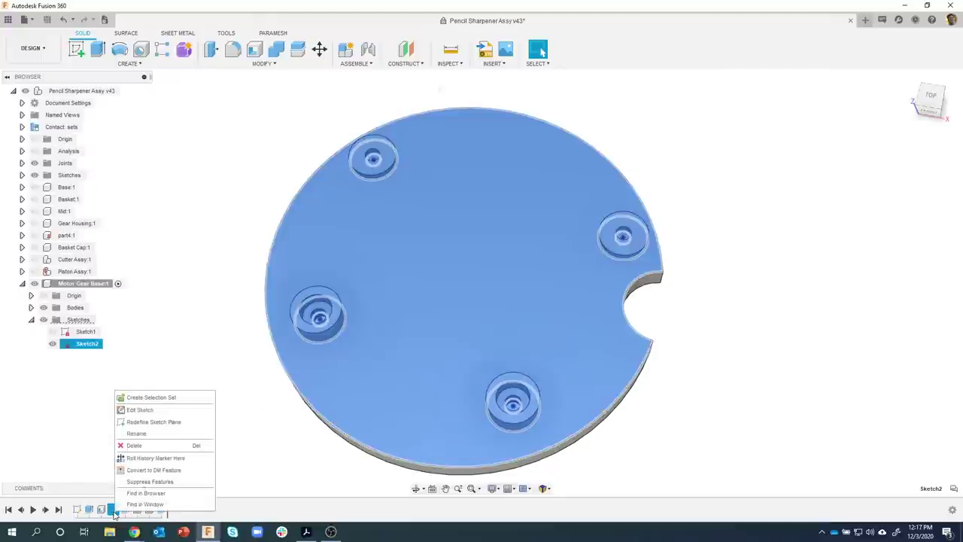
pyautogui.click(139, 409)
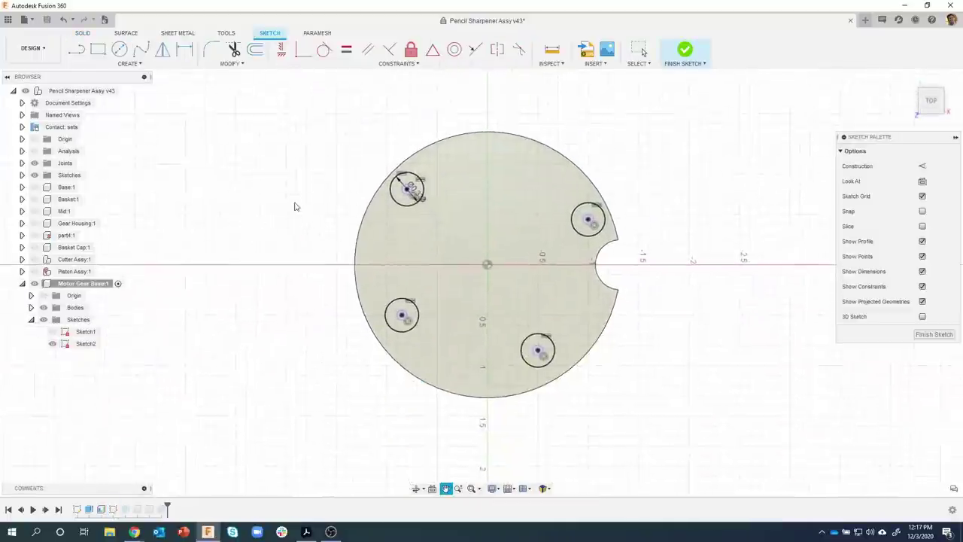
# Draw a circle 0.24 in in diameter centred on the sketch origin
pyautogui.scroll(3, 509, 286)
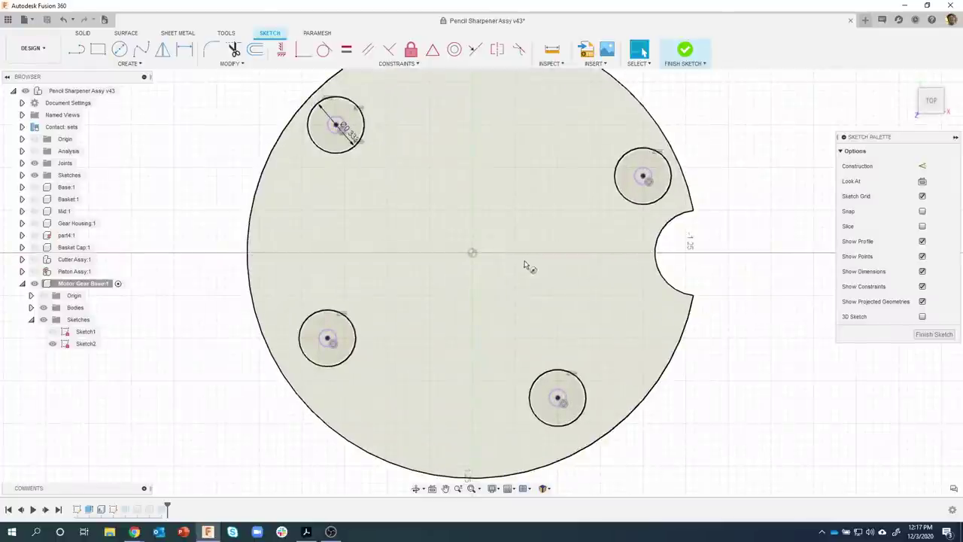
pyautogui.press('c')
pyautogui.click(471, 253)
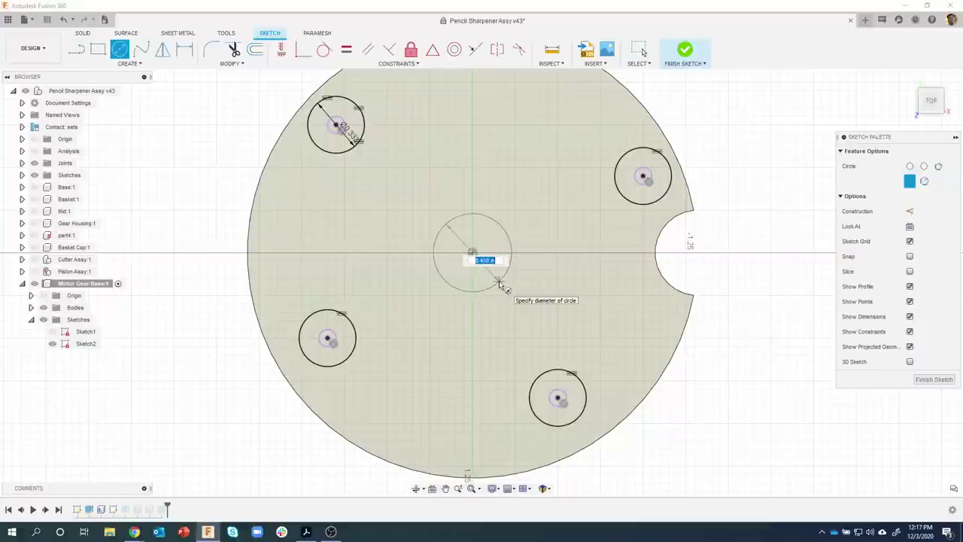
pyautogui.press('BackSpace')
pyautogui.write('.24')
pyautogui.press('Return')
pyautogui.press('Escape')
pyautogui.click(531, 328)
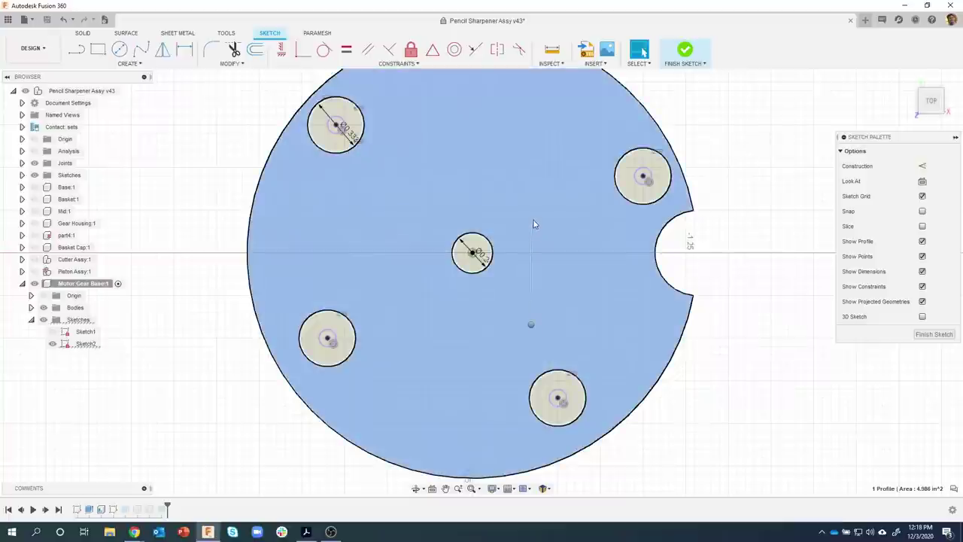
# Add a concentric circle 0.36 in in diameter around the central circle
pyautogui.press('c')
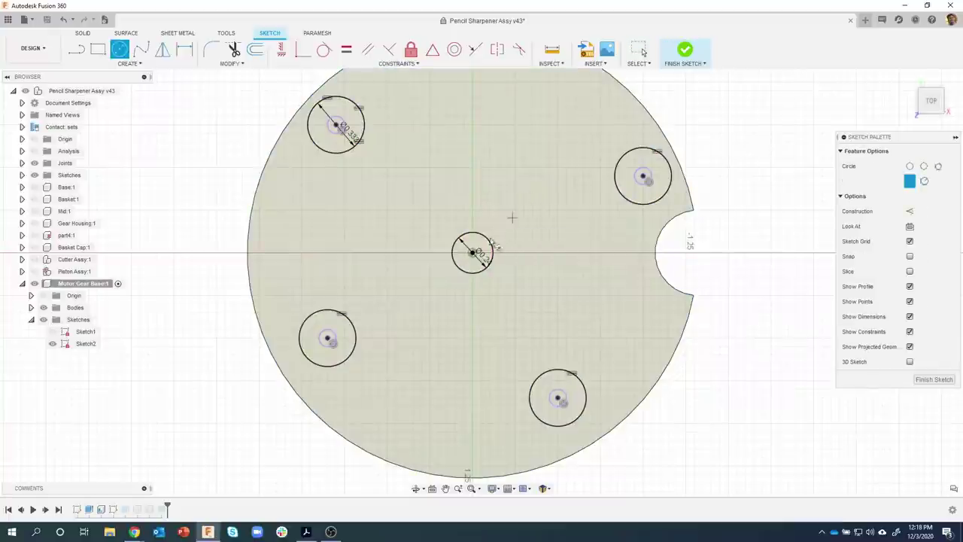
pyautogui.click(471, 254)
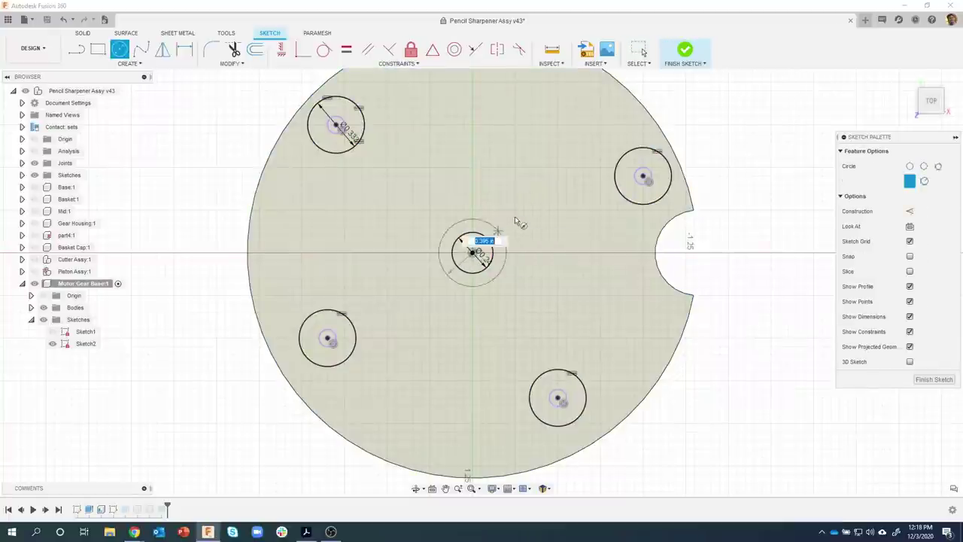
pyautogui.press('BackSpace')
pyautogui.write('.35')
pyautogui.press('Return')
pyautogui.press('Escape')
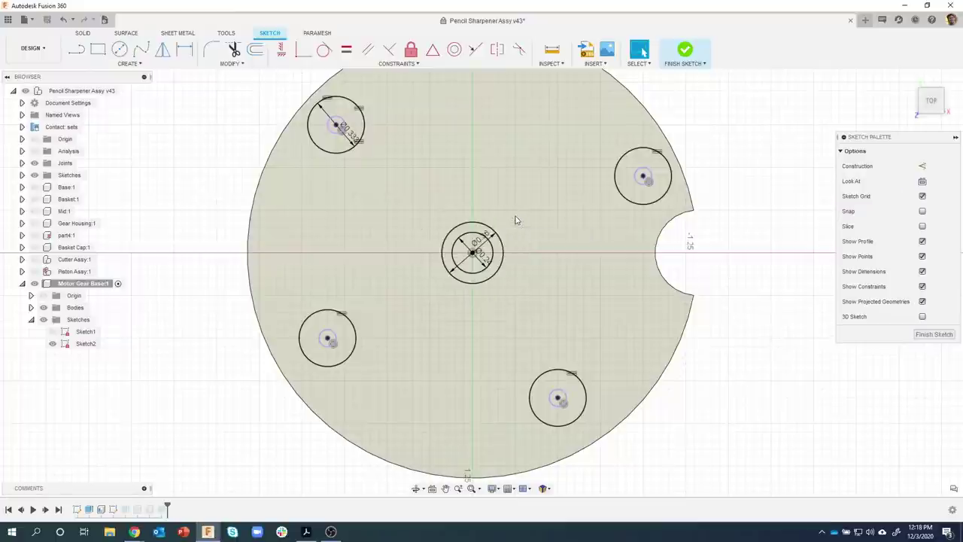
pyautogui.scroll(2, 486, 245)
pyautogui.scroll(3, 490, 250)
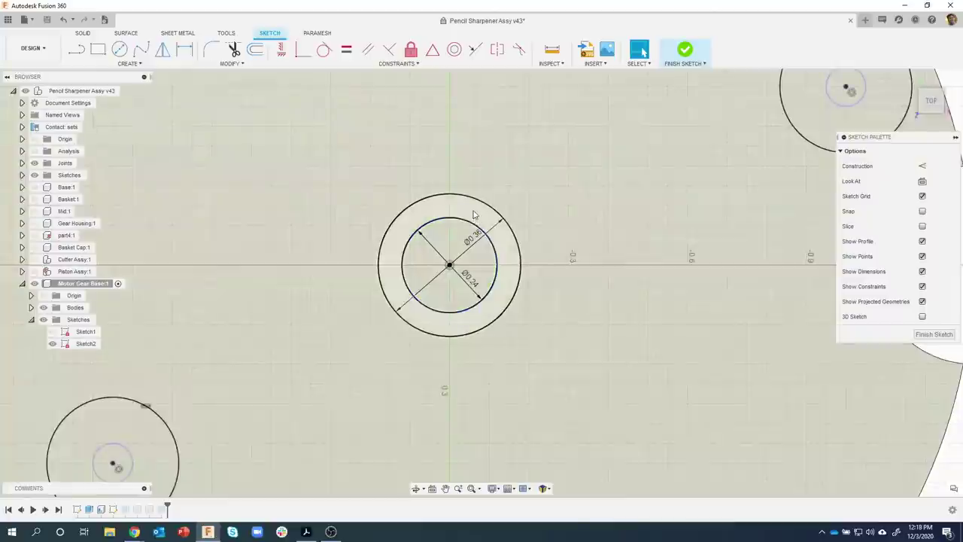
pyautogui.click(473, 214)
pyautogui.rightClick(474, 214)
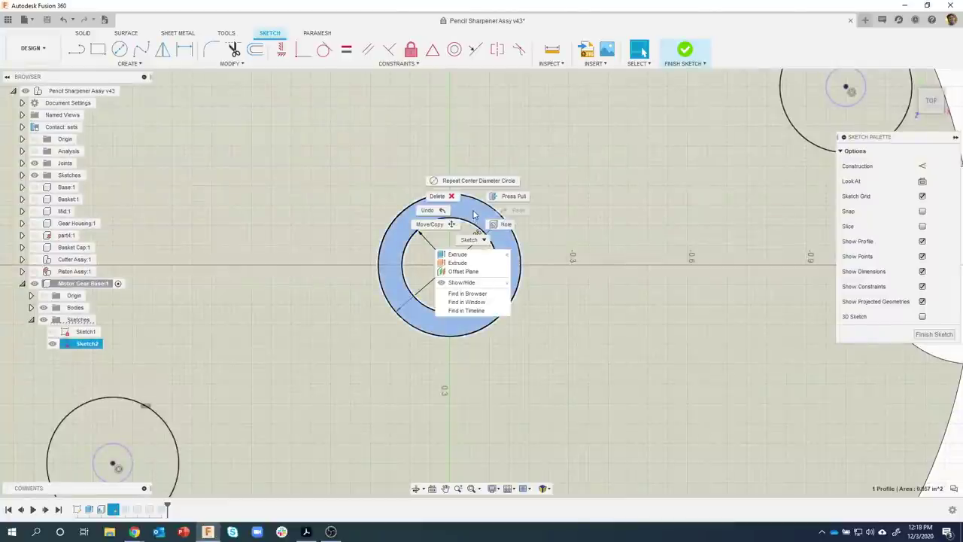
pyautogui.click(471, 265)
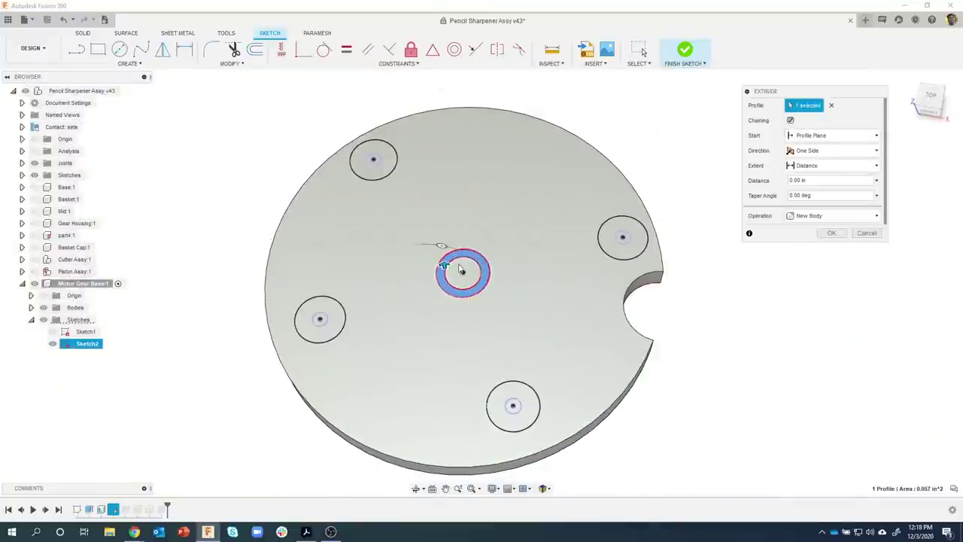
pyautogui.scroll(3, 440, 261)
pyautogui.moveTo(444, 252); pyautogui.dragTo(445, 199)
pyautogui.scroll(5, 409, 173)
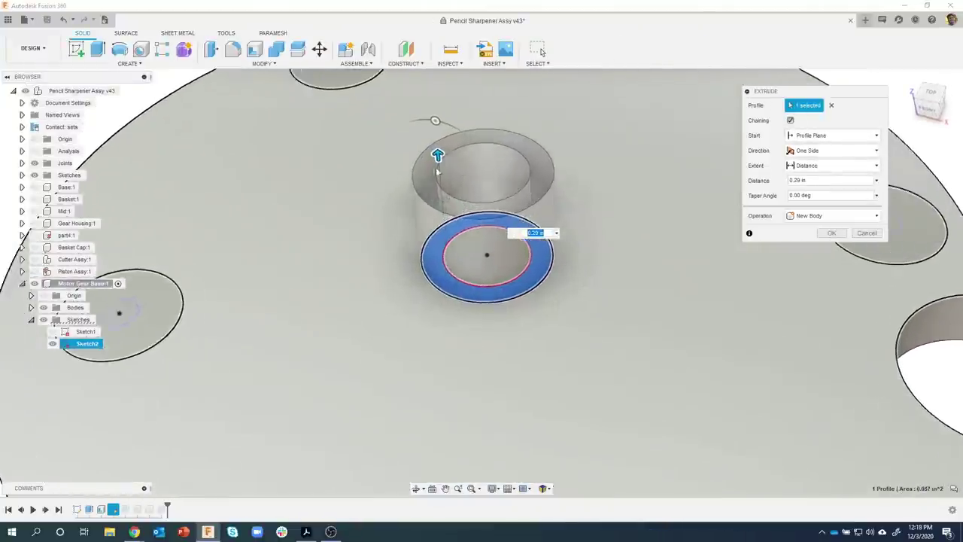
pyautogui.keyDown('shift'); pyautogui.moveTo(409, 173); pyautogui.dragTo(608, 233, button='middle'); pyautogui.keyUp('shift')
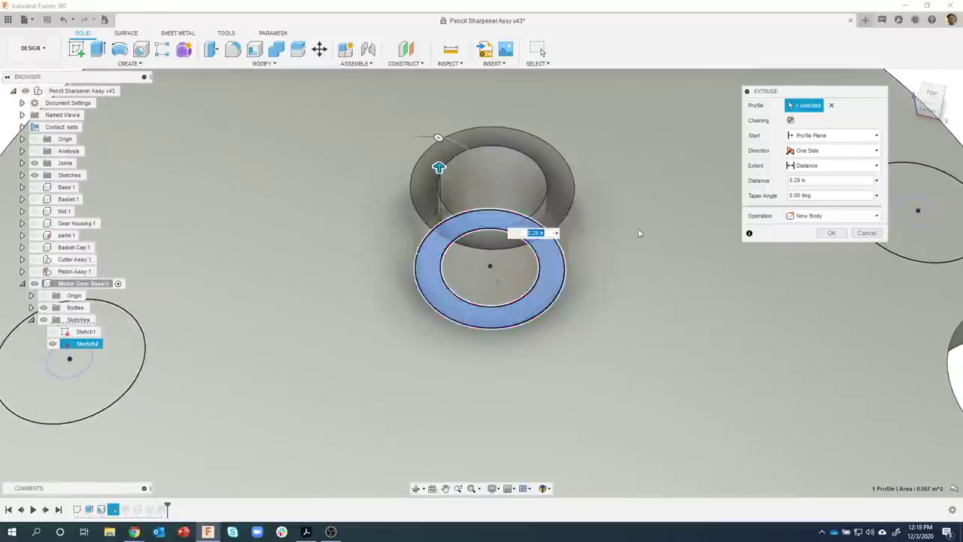
pyautogui.click(865, 235)
# Extrude the central ring profile upward by 0.3 in as a solid joined to the disc
pyautogui.rightClick(430, 264)
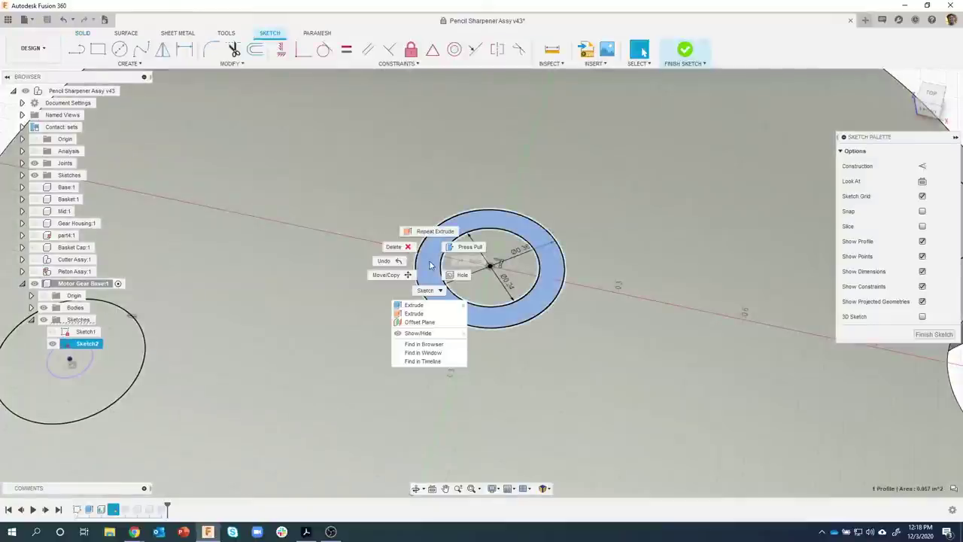
pyautogui.click(415, 305)
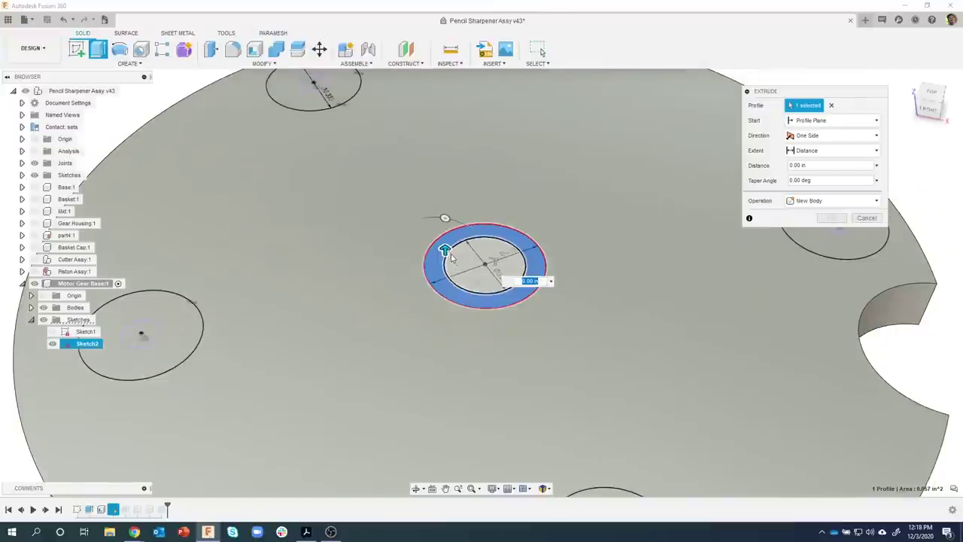
pyautogui.moveTo(444, 250); pyautogui.dragTo(444, 194)
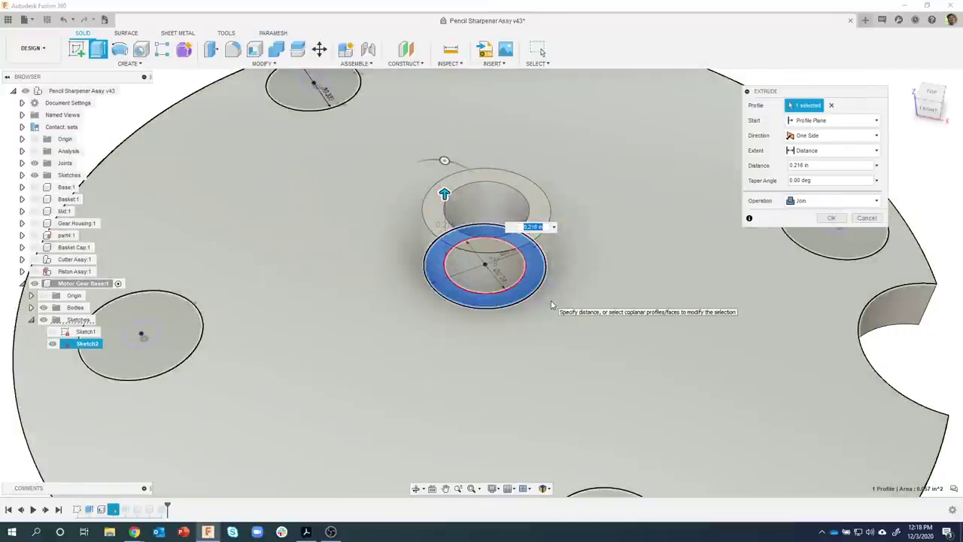
pyautogui.write('.3')
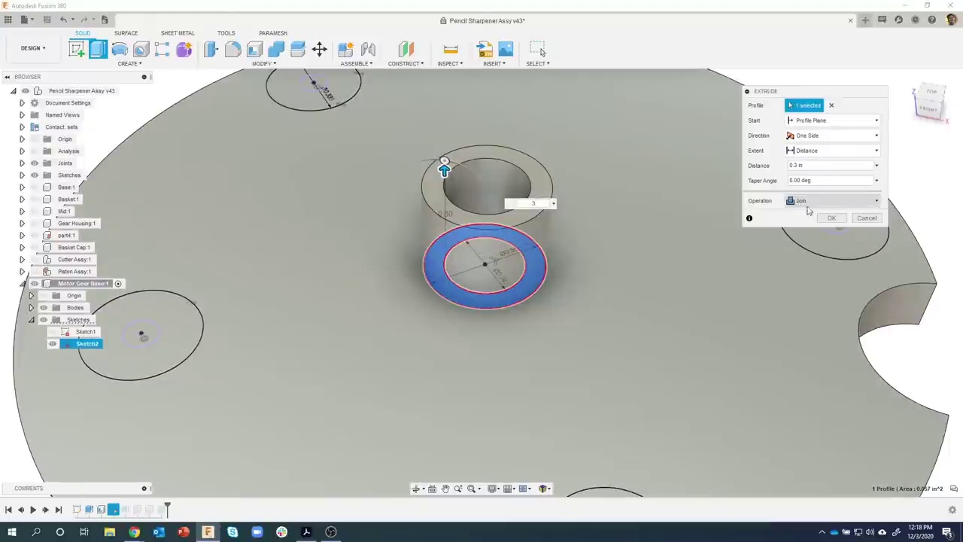
pyautogui.click(828, 218)
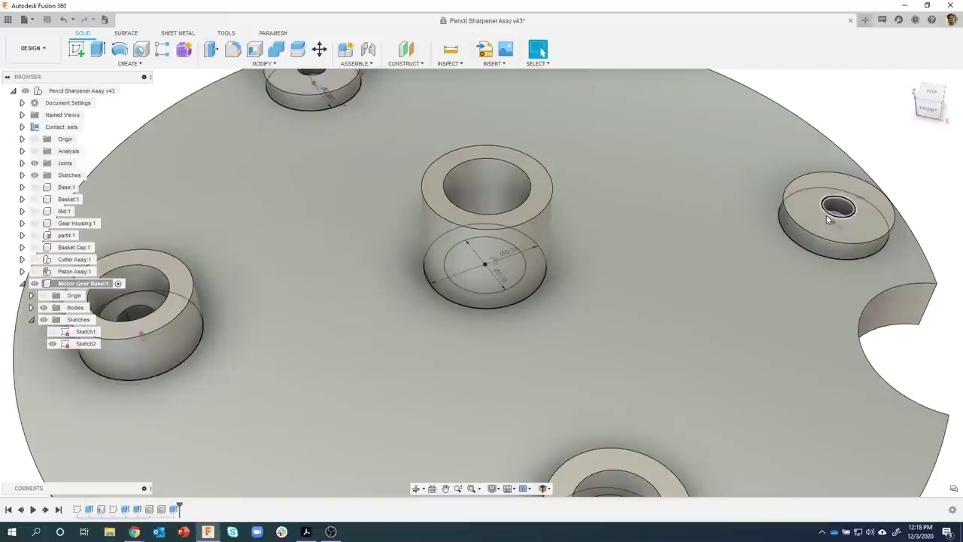
# Set up a simple hole placed from sketch points at the centre of the low boss farthest from the notch, with extent All
pyautogui.keyDown('shift'); pyautogui.moveTo(828, 218); pyautogui.dragTo(531, 251, button='middle'); pyautogui.keyUp('shift')
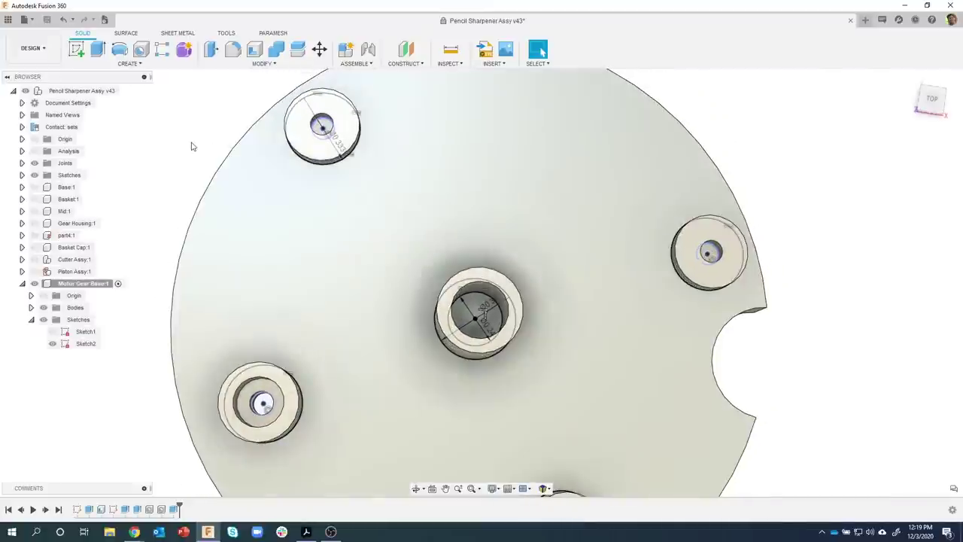
pyautogui.click(142, 50)
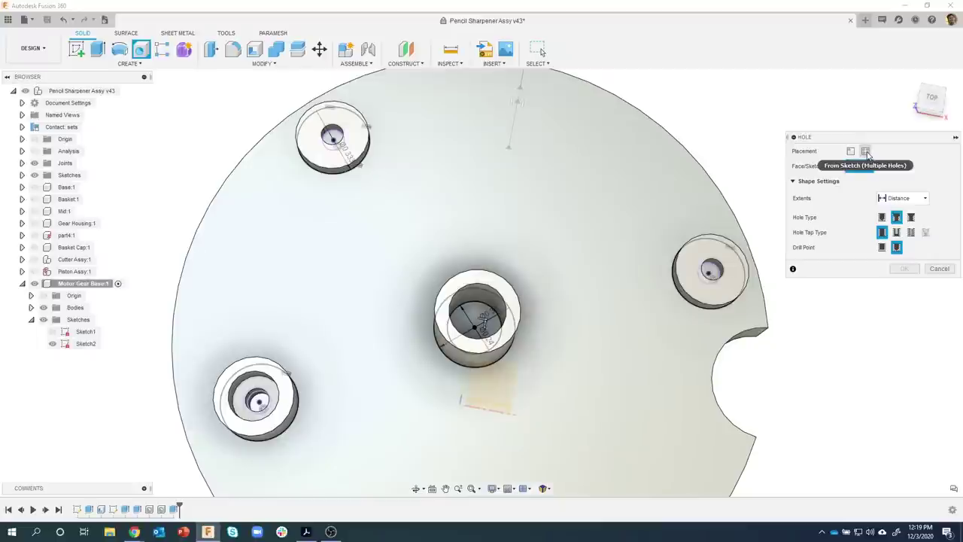
pyautogui.click(865, 151)
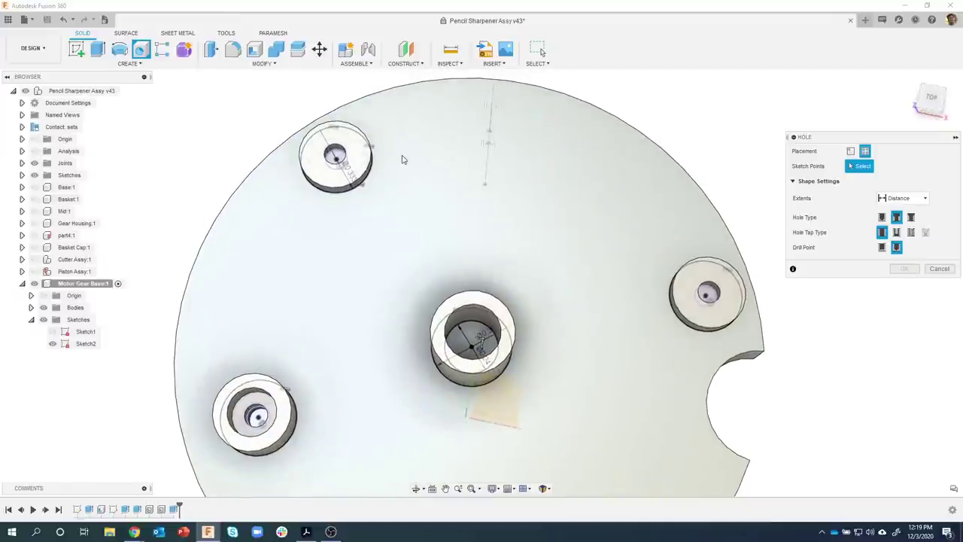
pyautogui.click(335, 154)
pyautogui.keyDown('shift'); pyautogui.moveTo(336, 262); pyautogui.dragTo(788, 254, button='middle'); pyautogui.keyUp('shift')
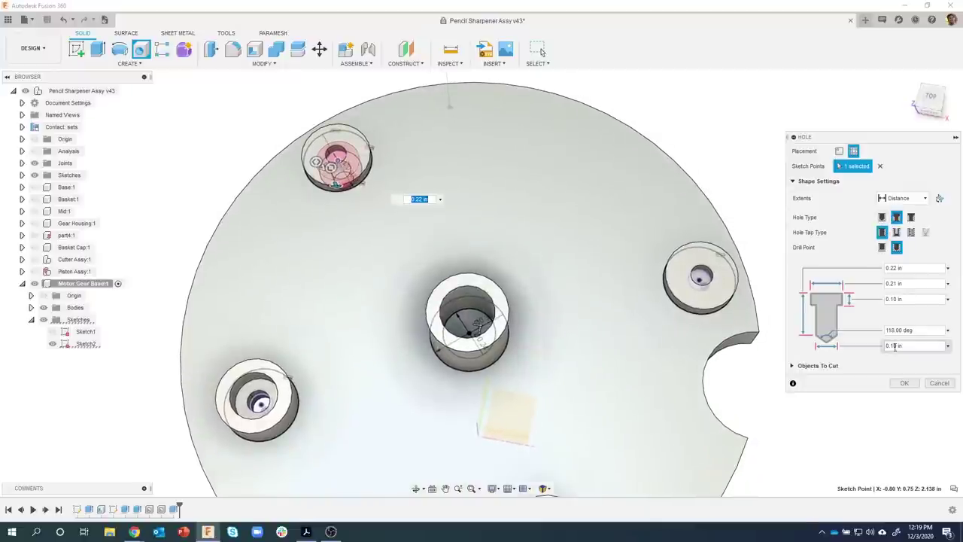
pyautogui.click(882, 218)
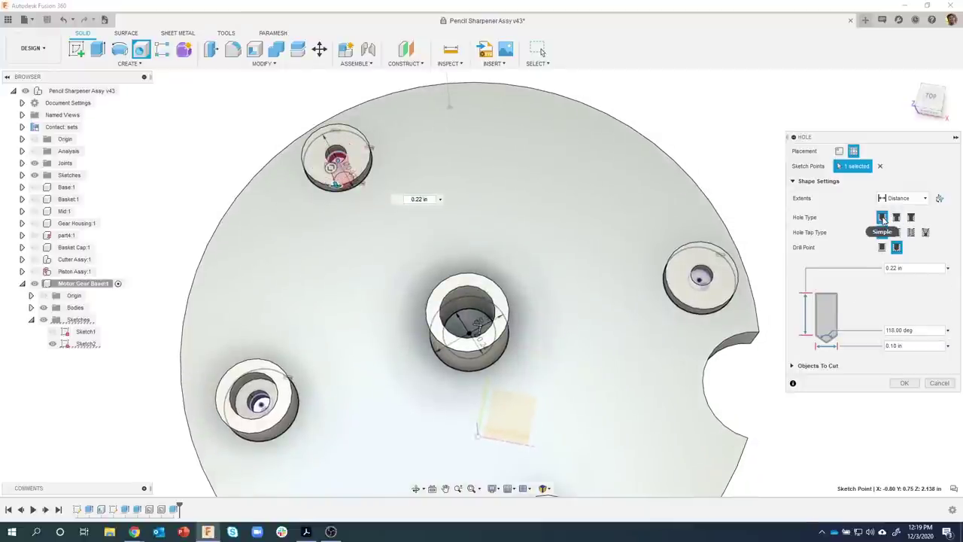
pyautogui.click(902, 198)
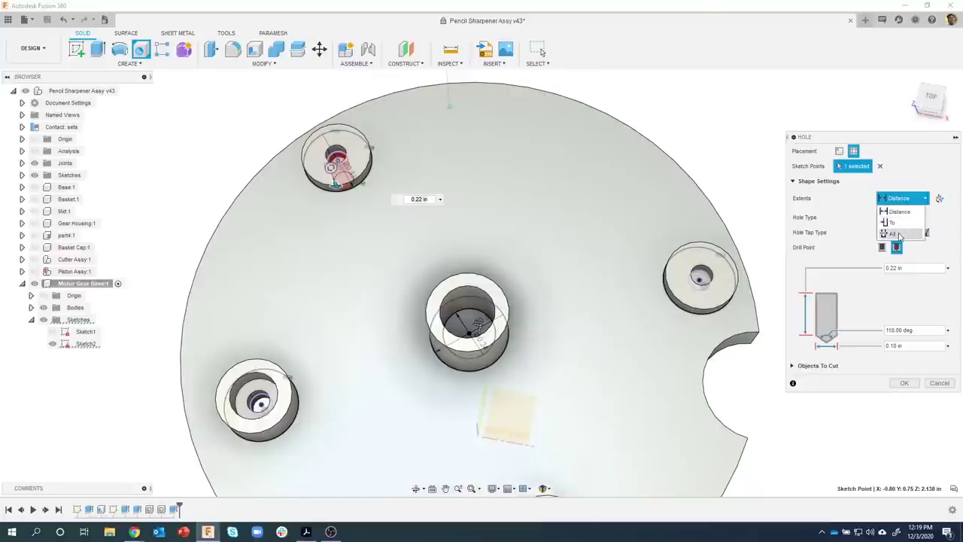
pyautogui.click(899, 235)
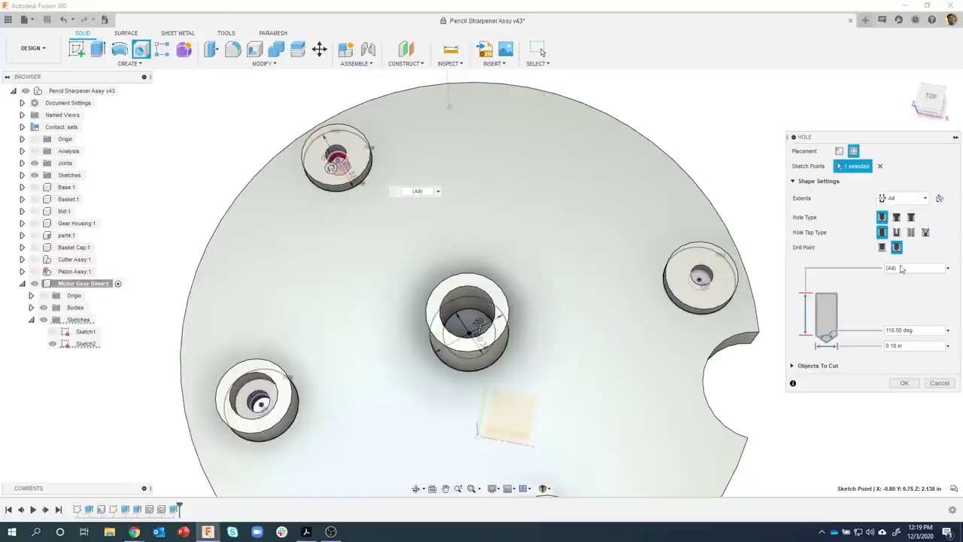
# Add the centres of the low boss near the notch and the central boss as hole points, and create the 0.10 in through holes
pyautogui.keyDown('shift'); pyautogui.moveTo(526, 376); pyautogui.dragTo(503, 181, button='middle'); pyautogui.keyUp('shift')
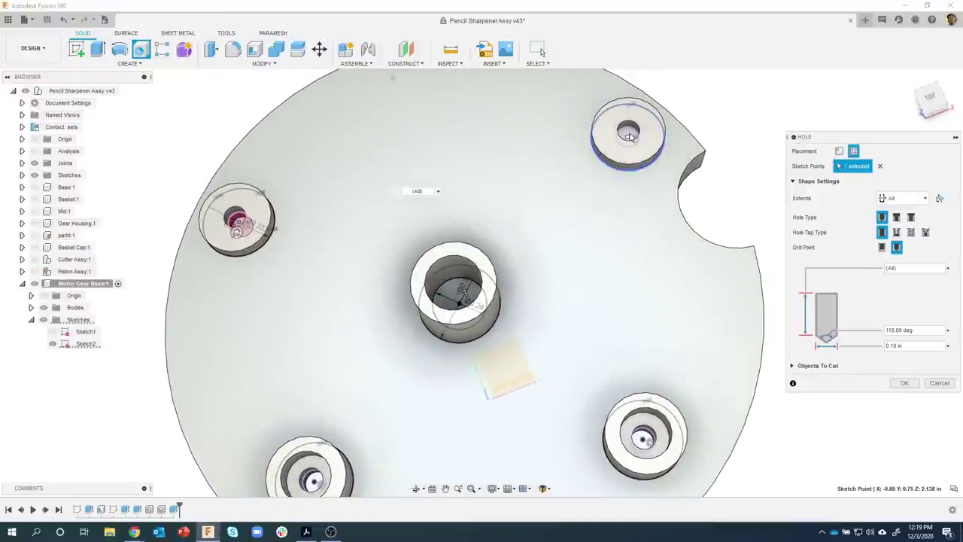
pyautogui.click(629, 137)
pyautogui.moveTo(685, 126)
pyautogui.keyDown('shift'); pyautogui.mouseDown(button='middle')
pyautogui.moveTo(719, 297)
pyautogui.moveTo(492, 289)
pyautogui.mouseUp(button='middle'); pyautogui.keyUp('shift')
pyautogui.keyDown('shift'); pyautogui.moveTo(554, 382); pyautogui.dragTo(516, 458, button='middle'); pyautogui.keyUp('shift')
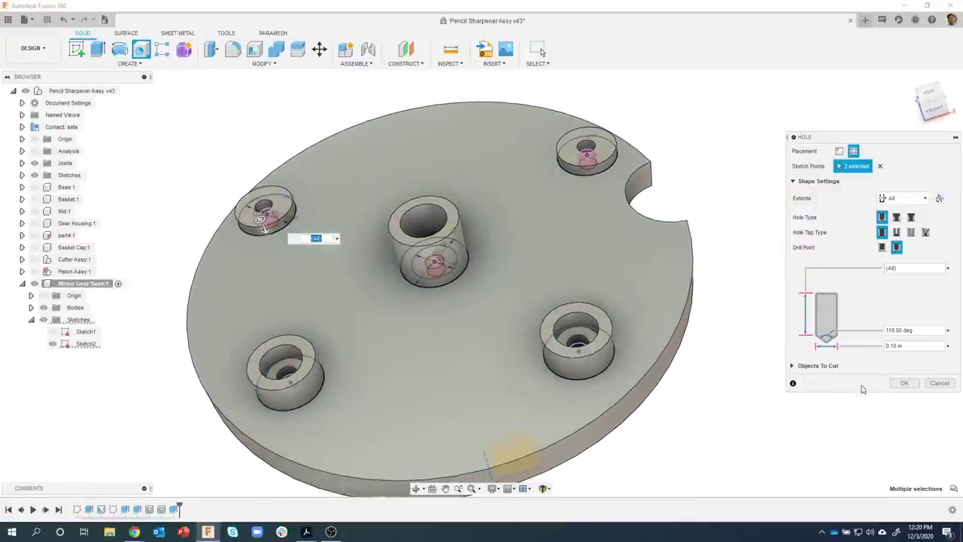
pyautogui.click(904, 384)
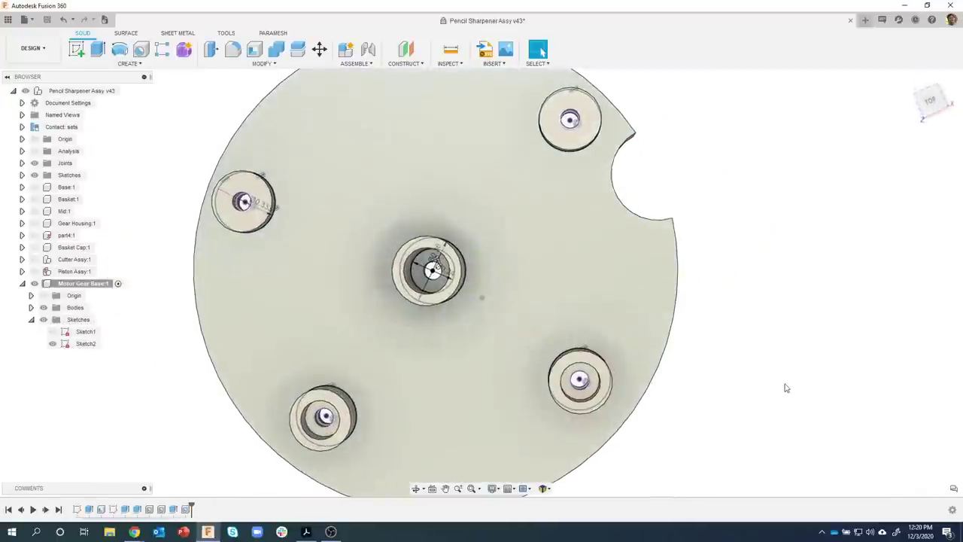
pyautogui.moveTo(785, 387)
pyautogui.keyDown('shift'); pyautogui.mouseDown(button='middle')
pyautogui.moveTo(767, 365)
pyautogui.moveTo(778, 357)
pyautogui.moveTo(323, 505)
pyautogui.mouseUp(button='middle'); pyautogui.keyUp('shift')
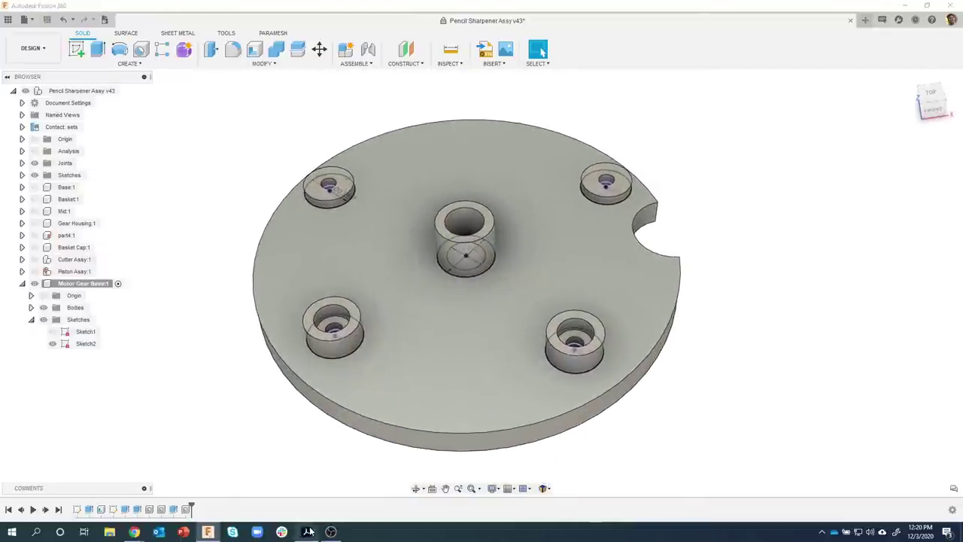
# Switch to the drawing set in Adobe Acrobat and examine the dimensions of the curved wall at the notch in the plan and section views
pyautogui.click(305, 531)
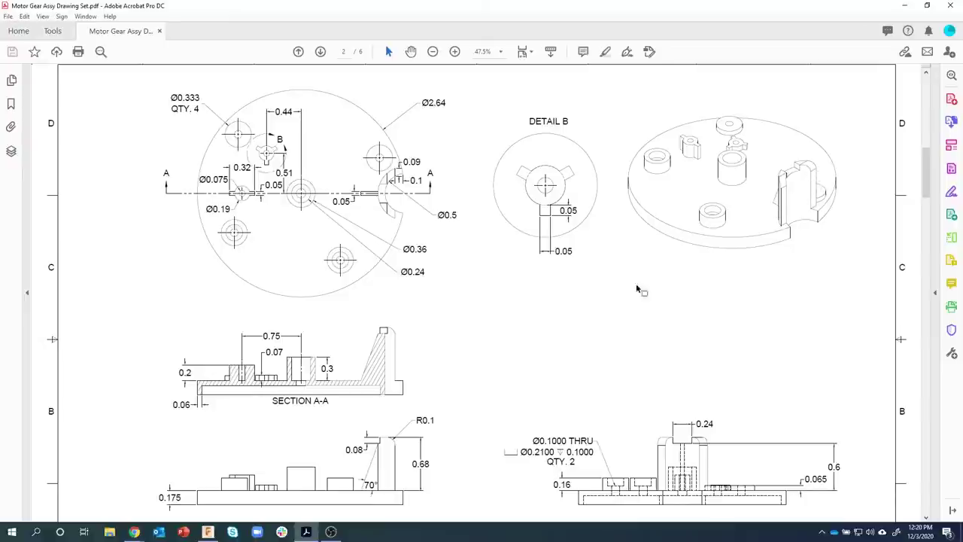
pyautogui.scroll(-1, 406, 182)
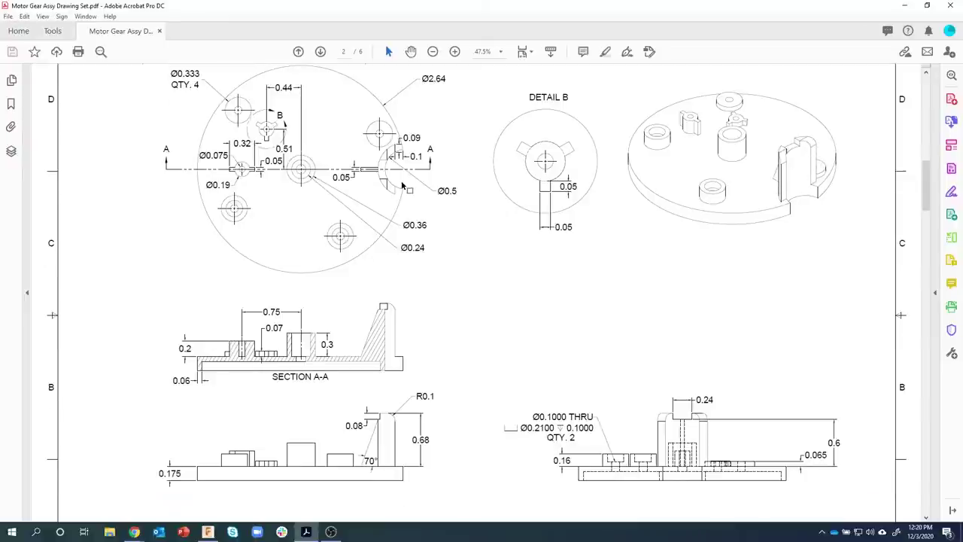
pyautogui.click(455, 52)
pyautogui.click(456, 51)
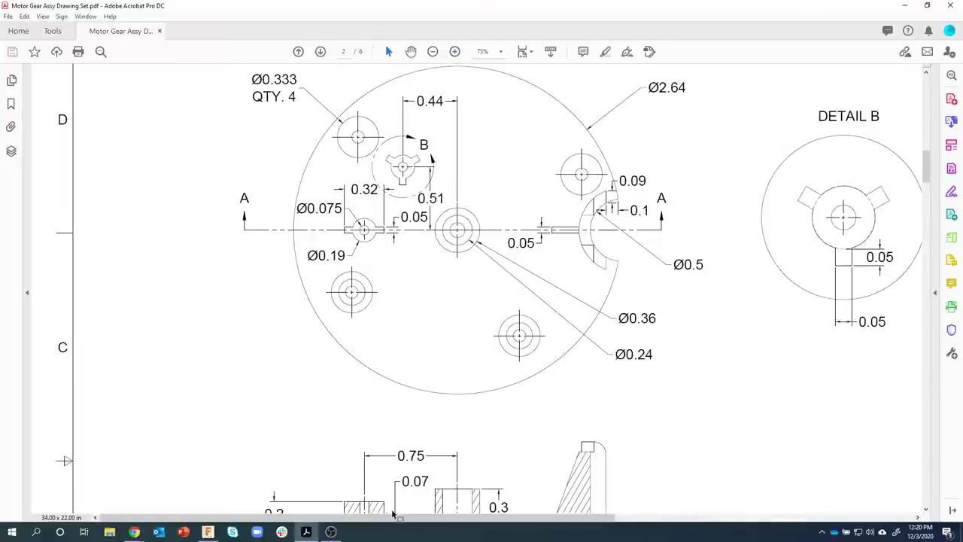
pyautogui.moveTo(396, 524); pyautogui.dragTo(433, 525)
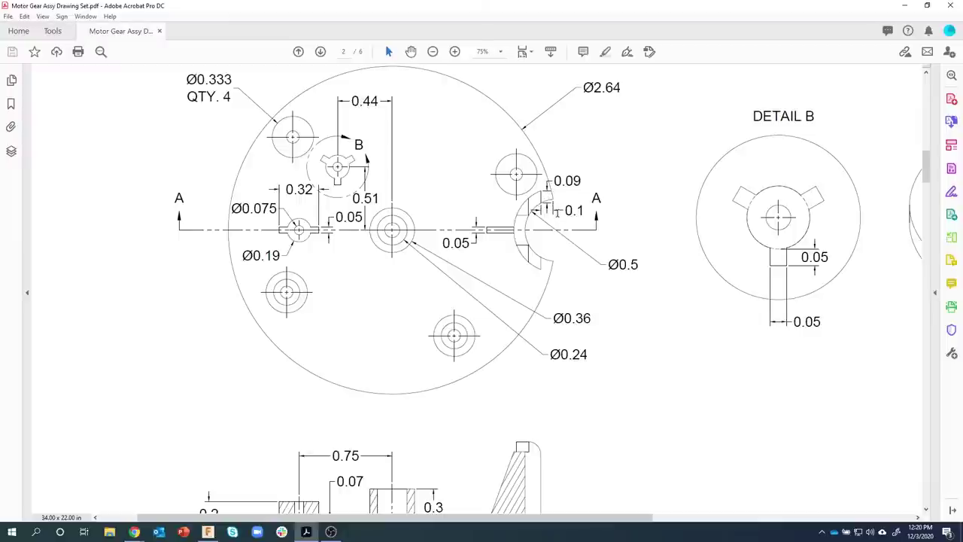
pyautogui.scroll(-1, 558, 365)
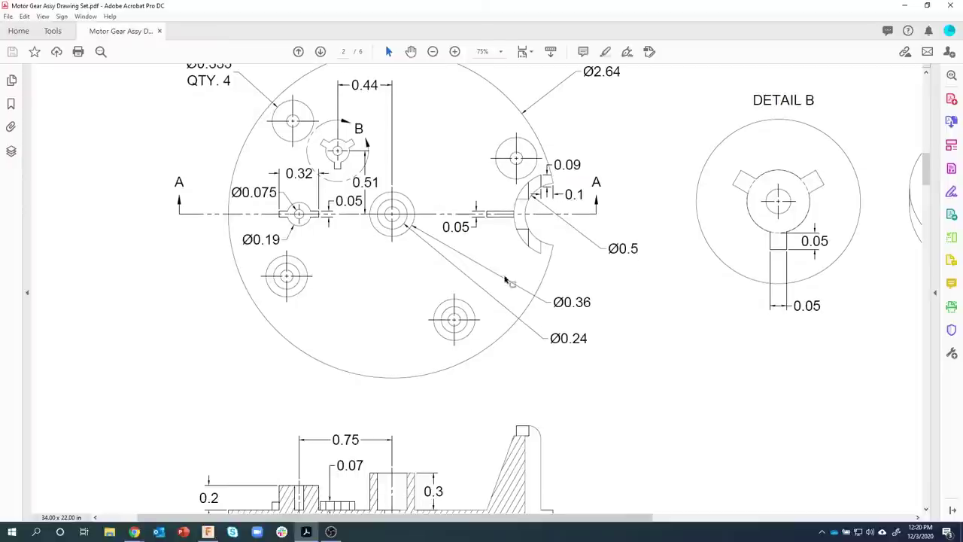
pyautogui.click(432, 51)
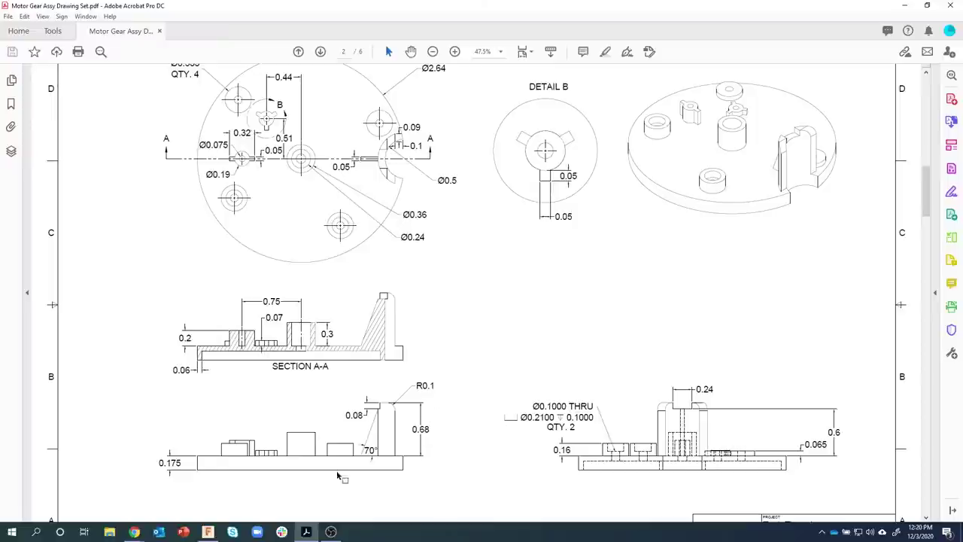
# Switch back to Fusion 360 and reopen the boss sketch, Sketch2, for editing
pyautogui.click(205, 532)
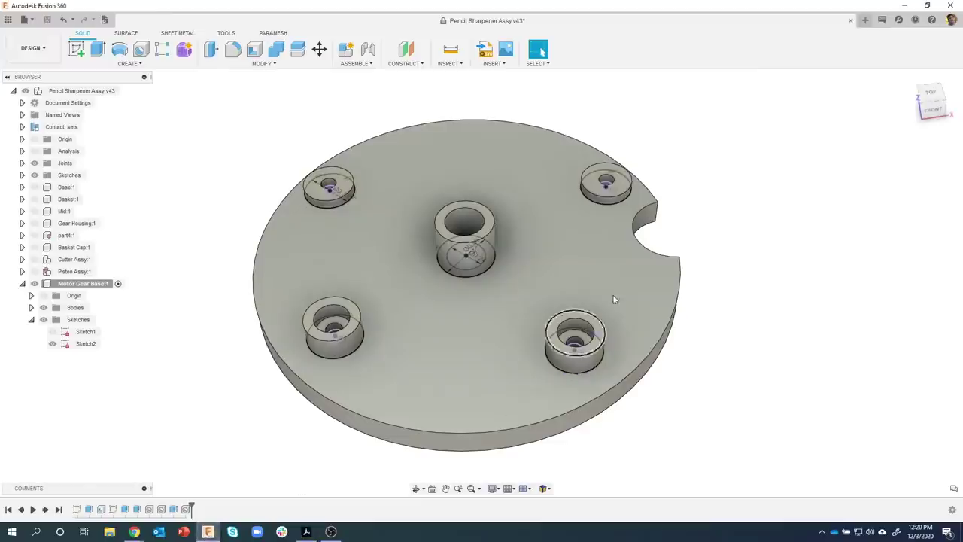
pyautogui.rightClick(86, 343)
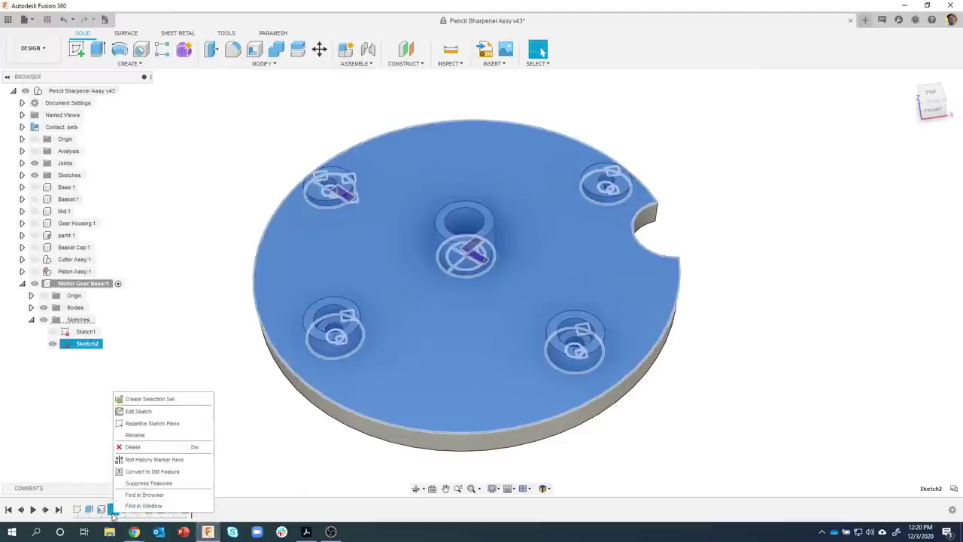
pyautogui.click(140, 412)
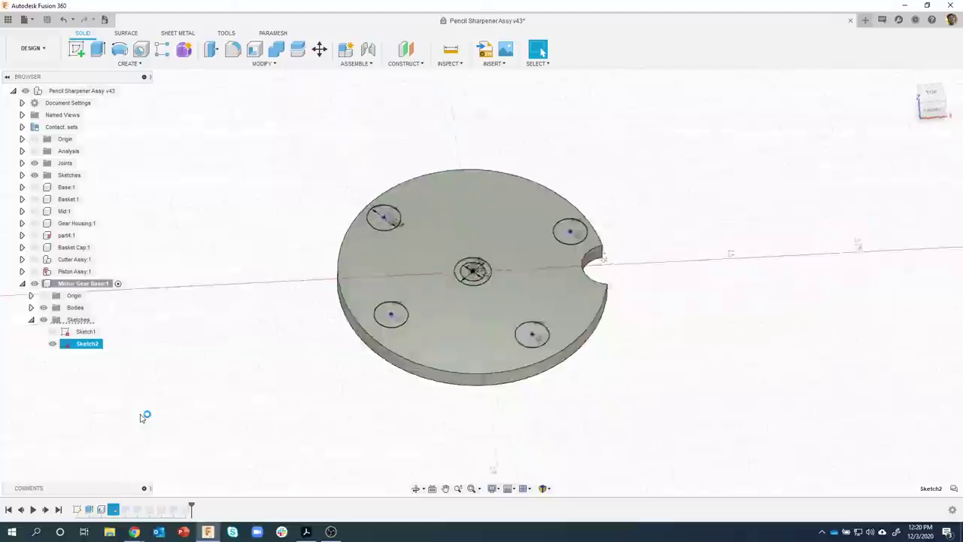
pyautogui.moveTo(531, 230); pyautogui.dragTo(526, 148)
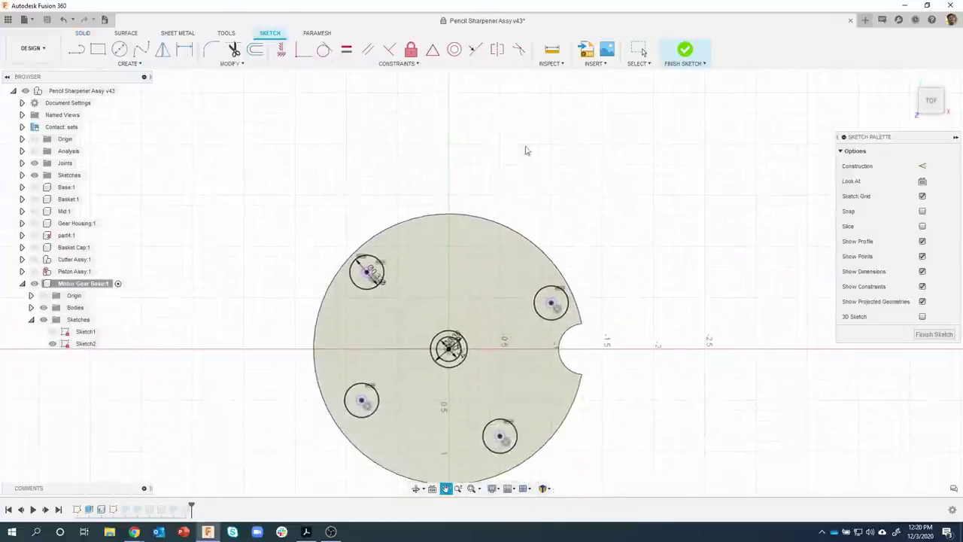
pyautogui.press('Escape')
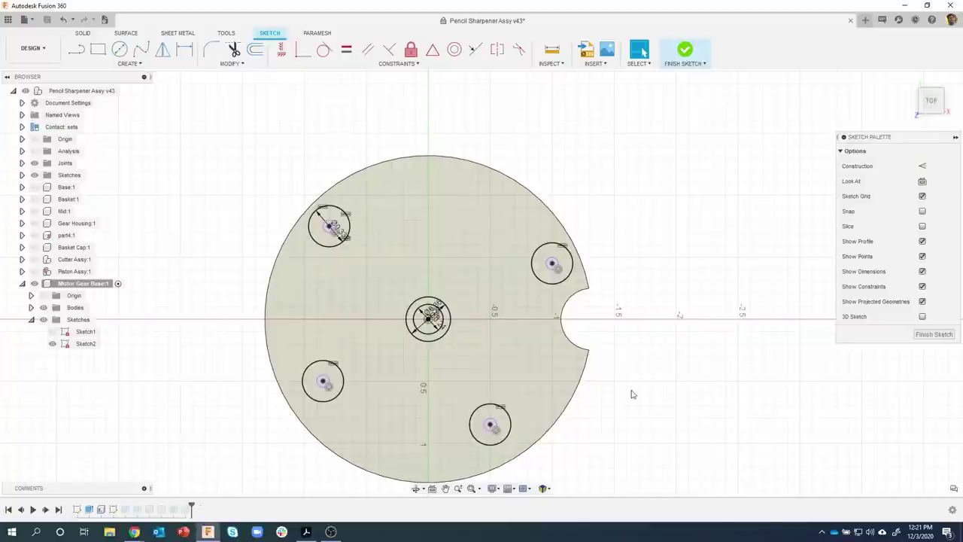
# Offset the notch arc by 0.09 in into the disc
pyautogui.scroll(3, 601, 311)
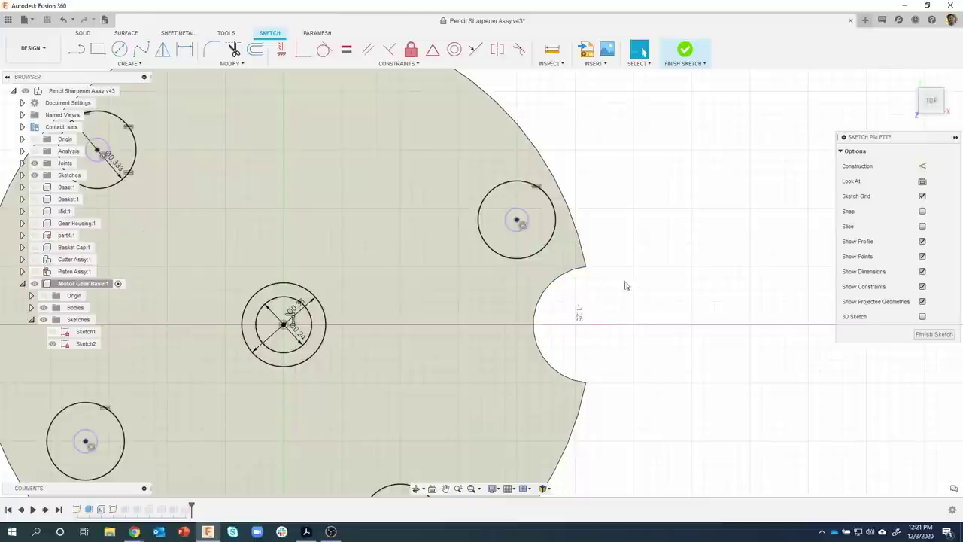
pyautogui.press('o')
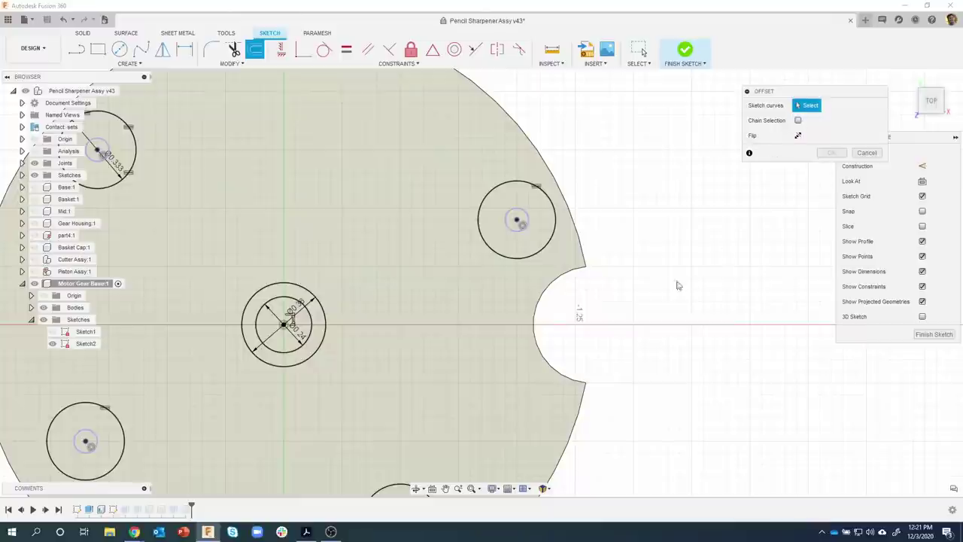
pyautogui.click(552, 283)
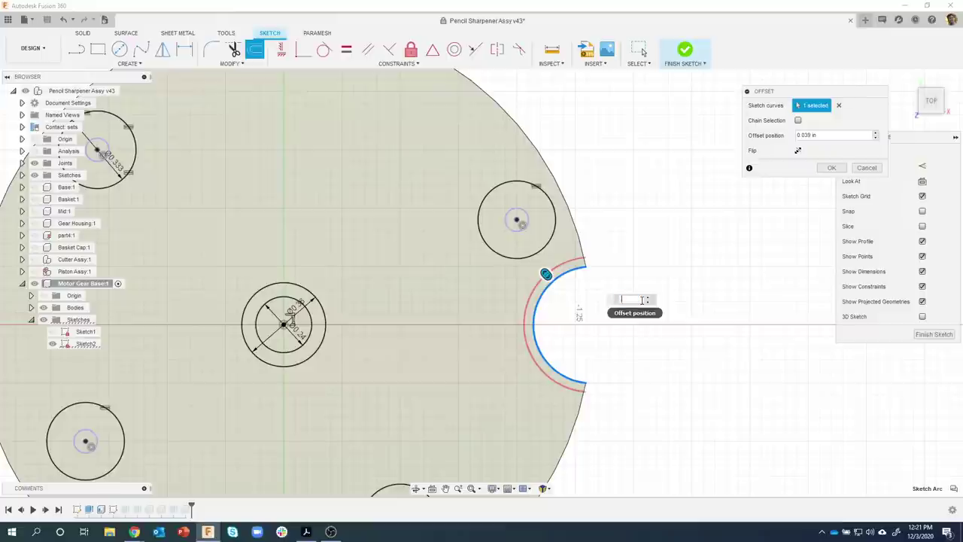
pyautogui.press('Return')
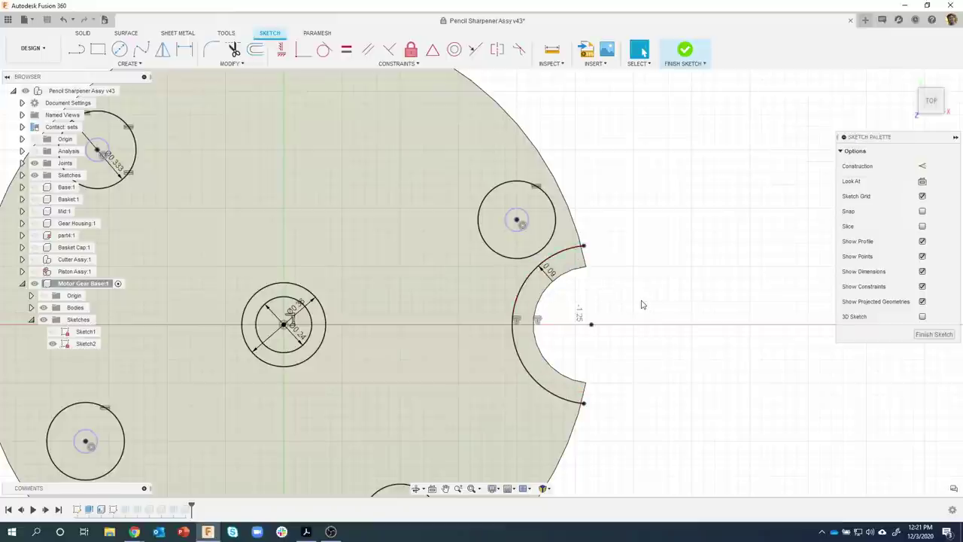
# Draw a vertical line about 0.67 in long across the notch, with both ends on the offset arc
pyautogui.scroll(2, 578, 315)
pyautogui.moveTo(572, 318); pyautogui.dragTo(570, 291, button='middle')
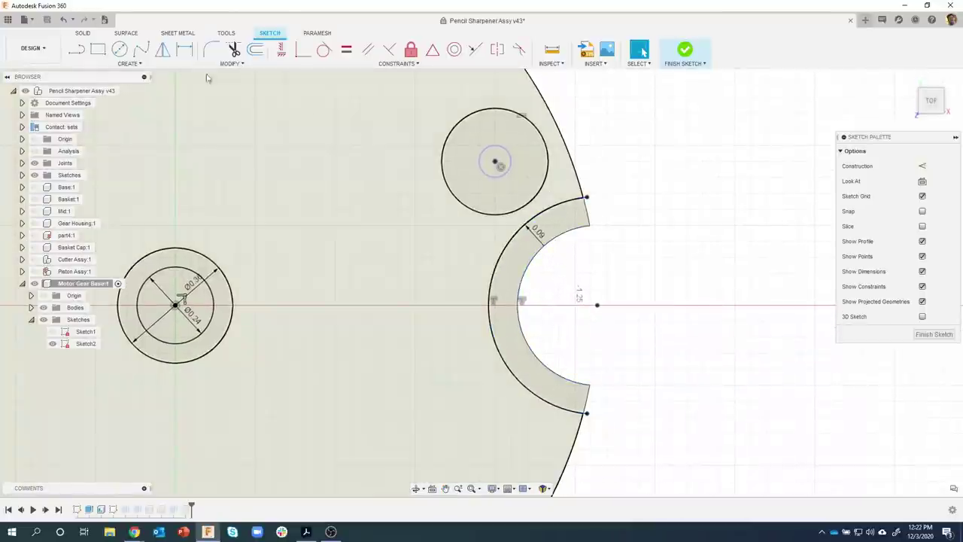
pyautogui.press('l')
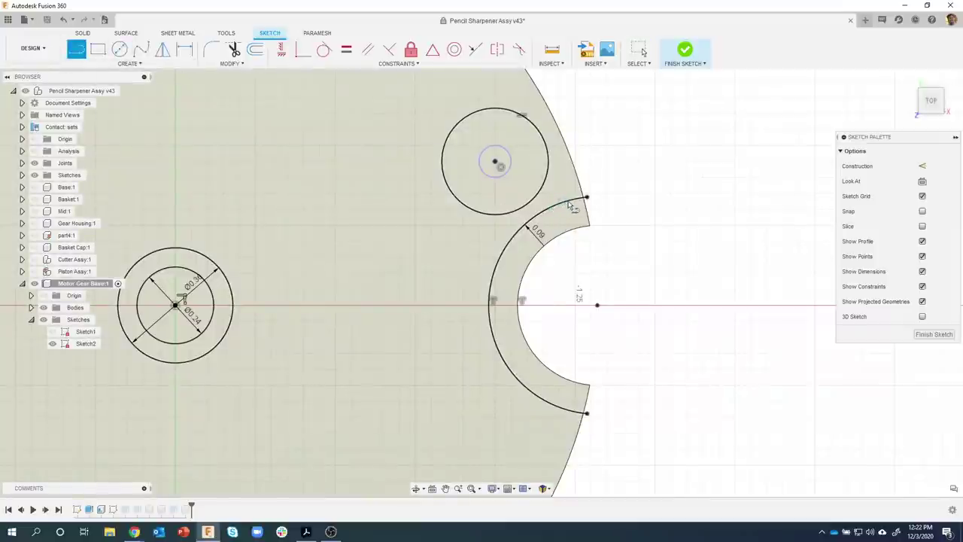
pyautogui.click(569, 201)
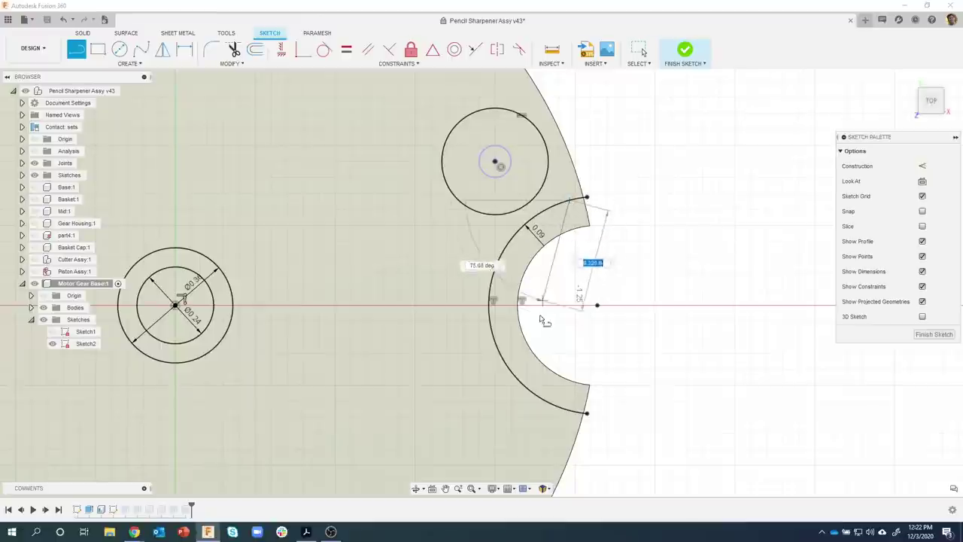
pyautogui.click(572, 410)
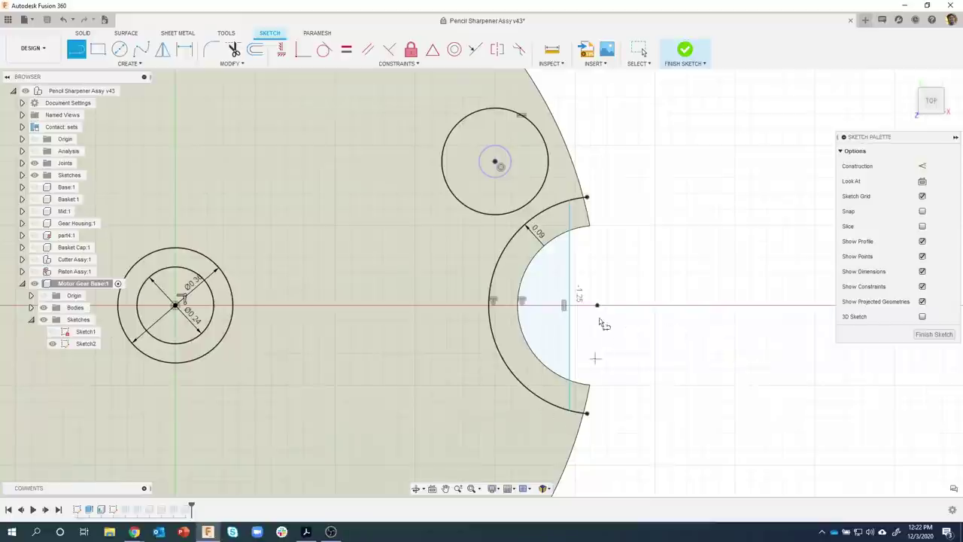
pyautogui.press('Escape')
pyautogui.click(570, 278)
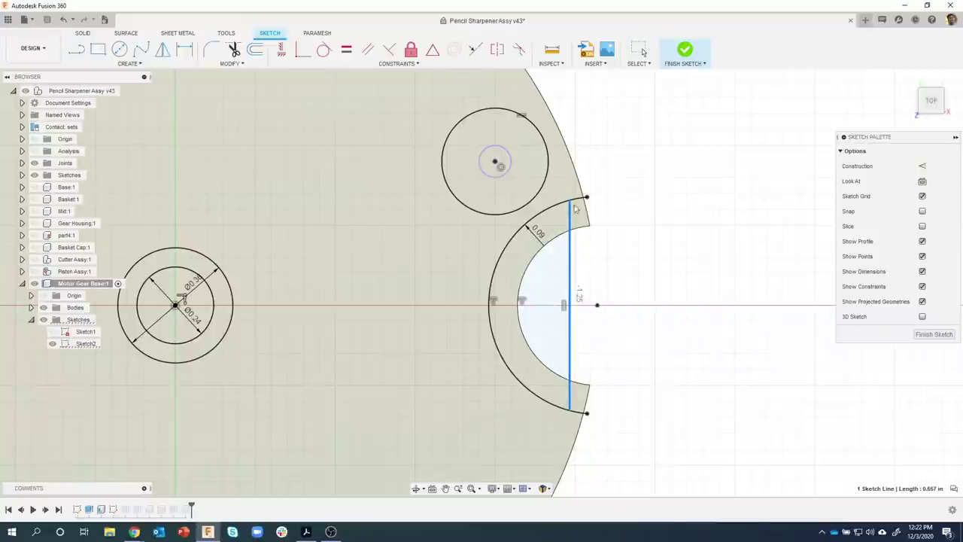
pyautogui.moveTo(572, 203)
pyautogui.mouseDown()
pyautogui.moveTo(557, 209)
pyautogui.moveTo(570, 203)
pyautogui.mouseUp()
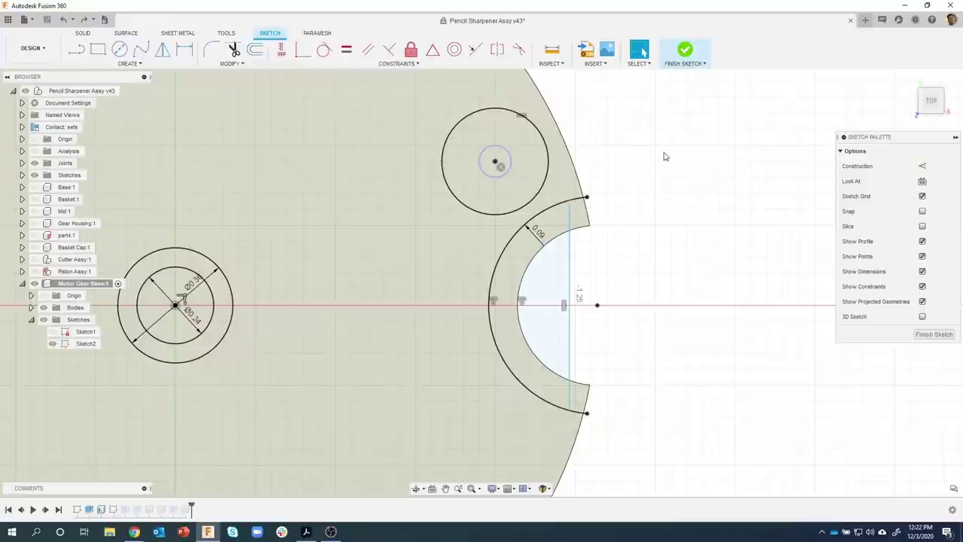
# Dimension the vertical line 0.1 in from the upper end point of the notch arc
pyautogui.press('d')
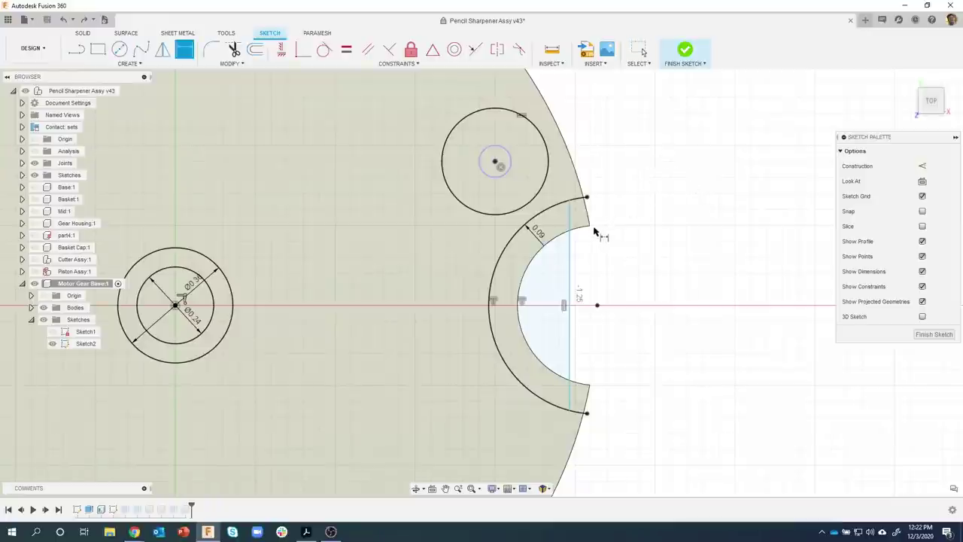
pyautogui.click(570, 225)
pyautogui.click(589, 225)
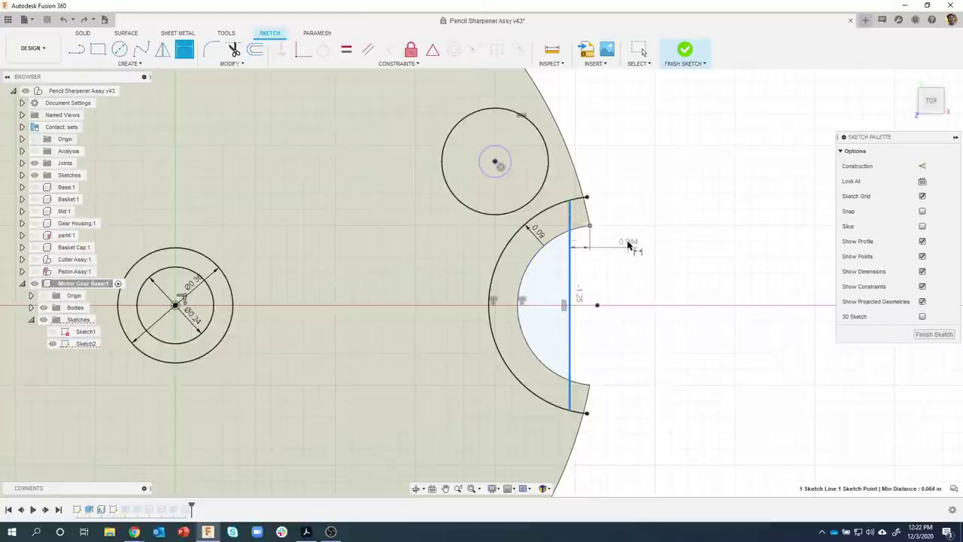
pyautogui.click(628, 245)
pyautogui.press('BackSpace')
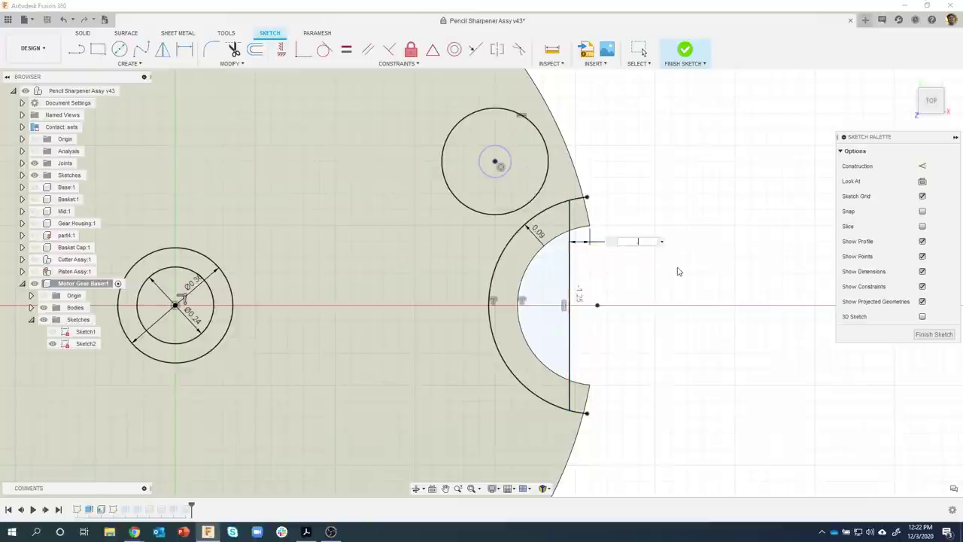
pyautogui.write('.1')
pyautogui.press('Return')
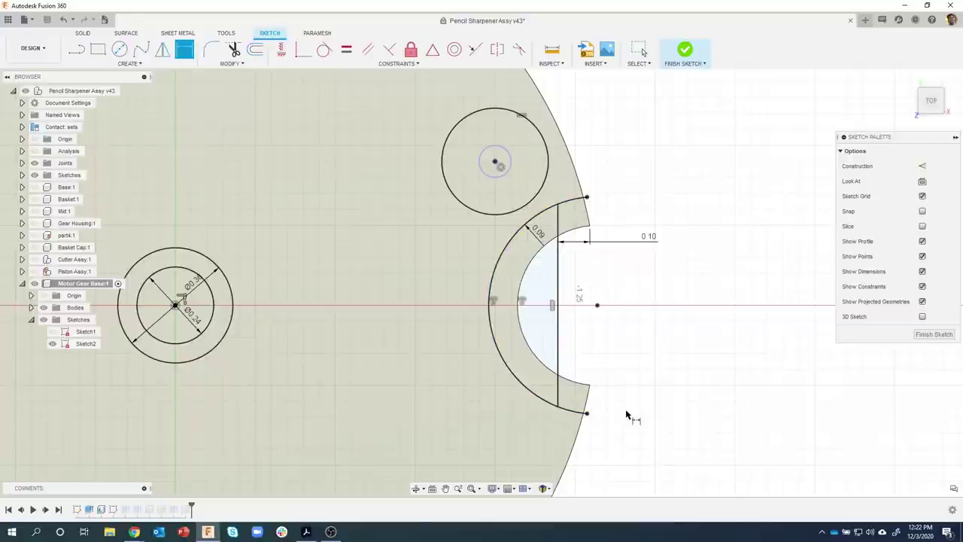
pyautogui.press('Escape')
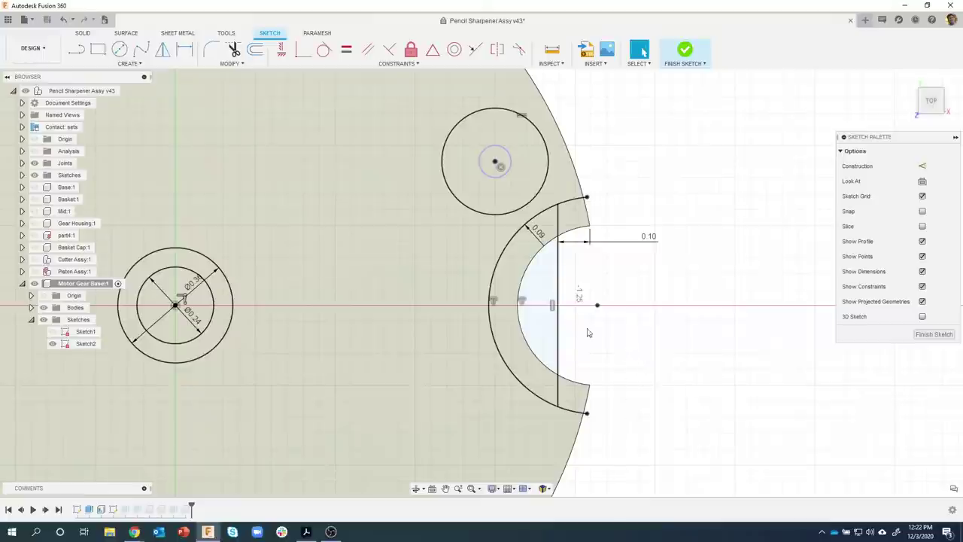
# Extrude the curved profile between the notch arc, offset arc and vertical line upward by 0.68 in, joined to the disc
pyautogui.click(511, 273)
pyautogui.rightClick(512, 269)
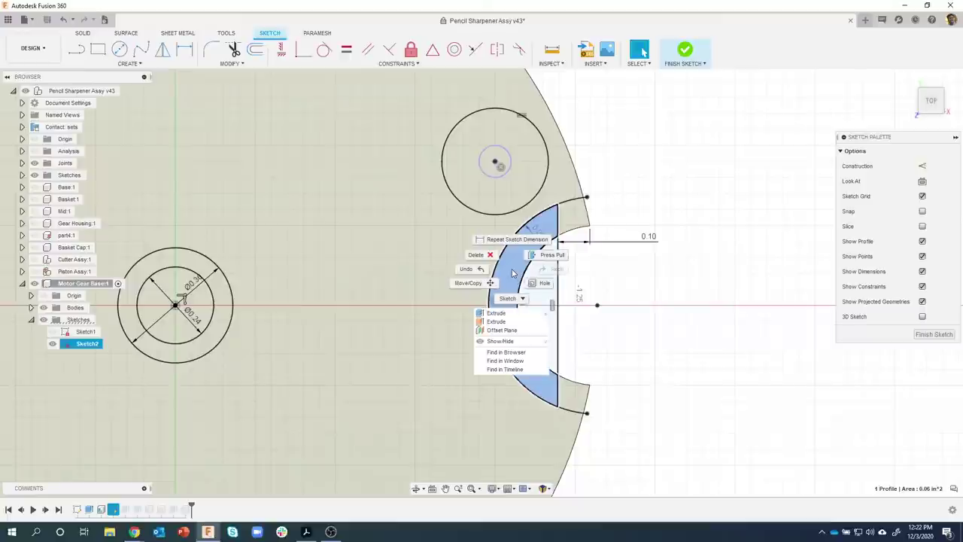
pyautogui.click(503, 313)
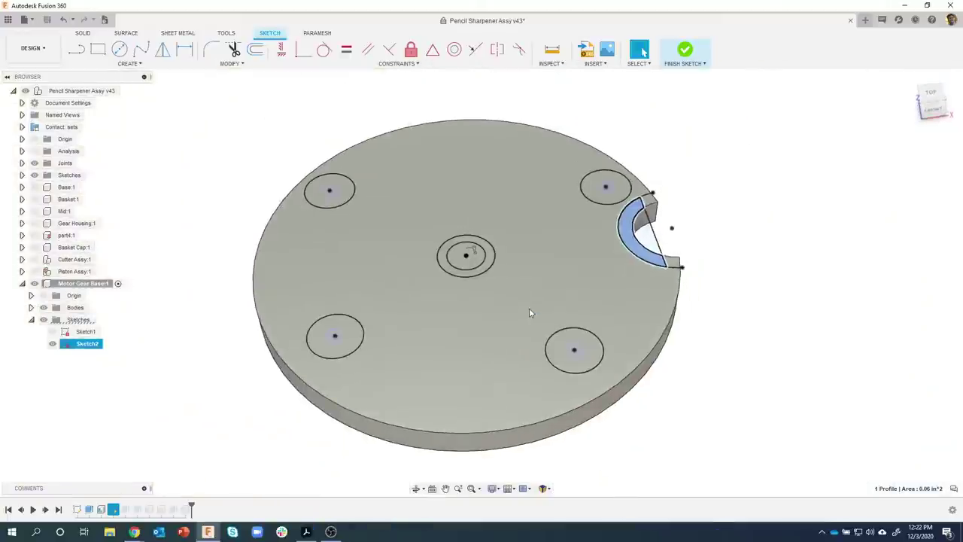
pyautogui.moveTo(617, 244); pyautogui.dragTo(628, 162)
pyautogui.keyDown('shift'); pyautogui.moveTo(628, 161); pyautogui.dragTo(714, 238, button='middle'); pyautogui.keyUp('shift')
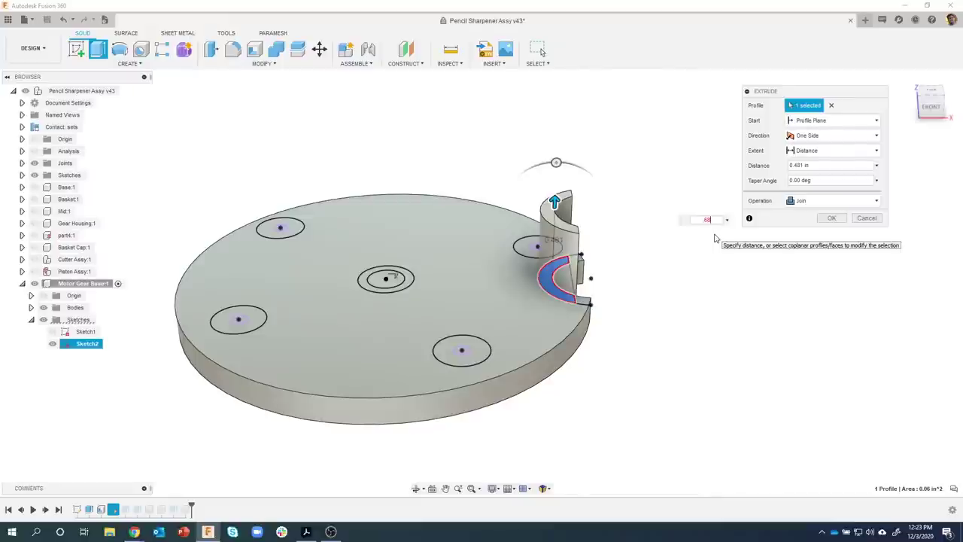
pyautogui.press('Return')
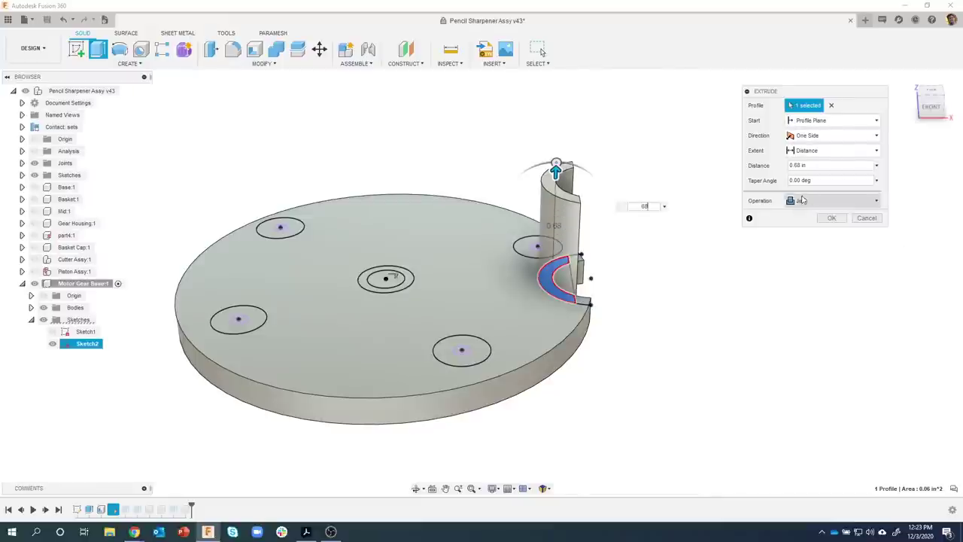
pyautogui.click(832, 218)
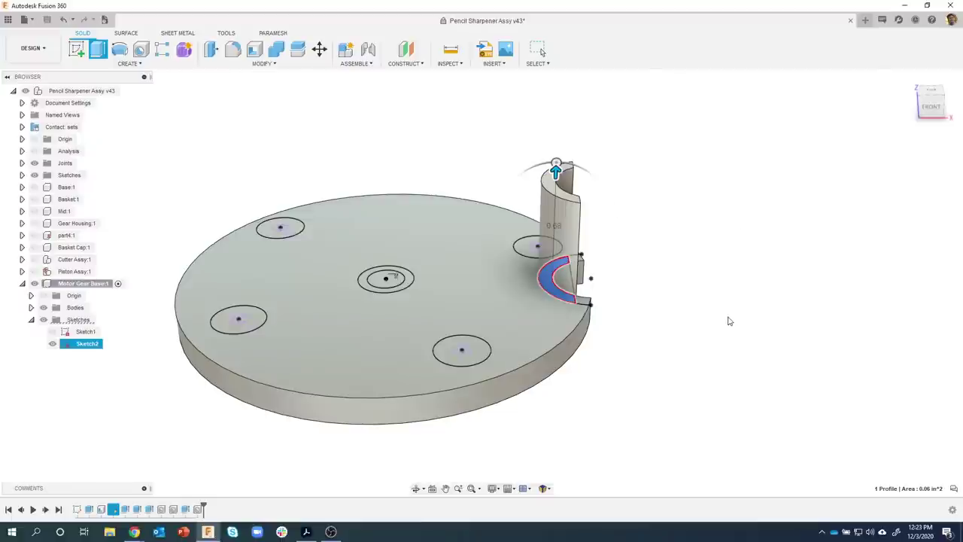
# Hide Sketch2 to view the model without its lines, and show the sketch again
pyautogui.keyDown('shift'); pyautogui.moveTo(720, 328); pyautogui.dragTo(720, 372, button='middle'); pyautogui.keyUp('shift')
pyautogui.click(52, 343)
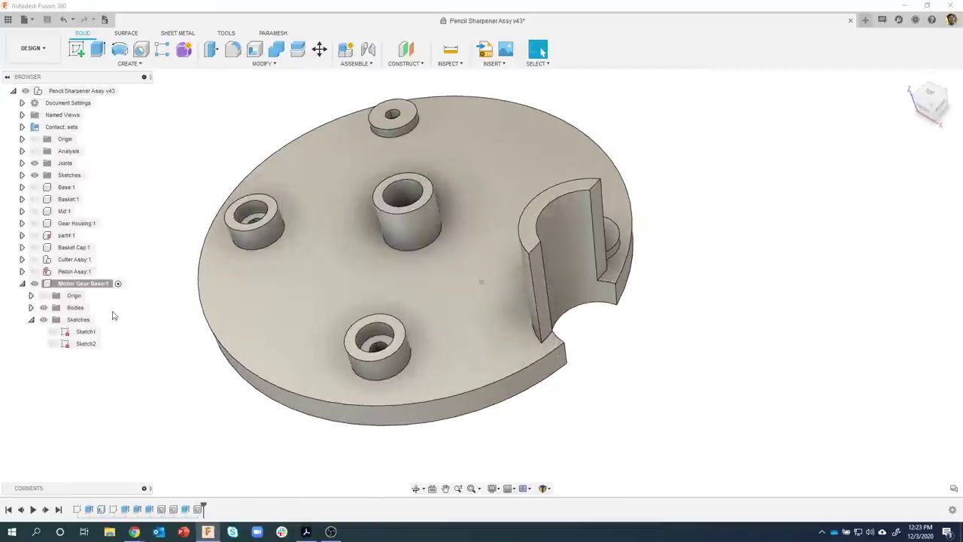
pyautogui.click(52, 343)
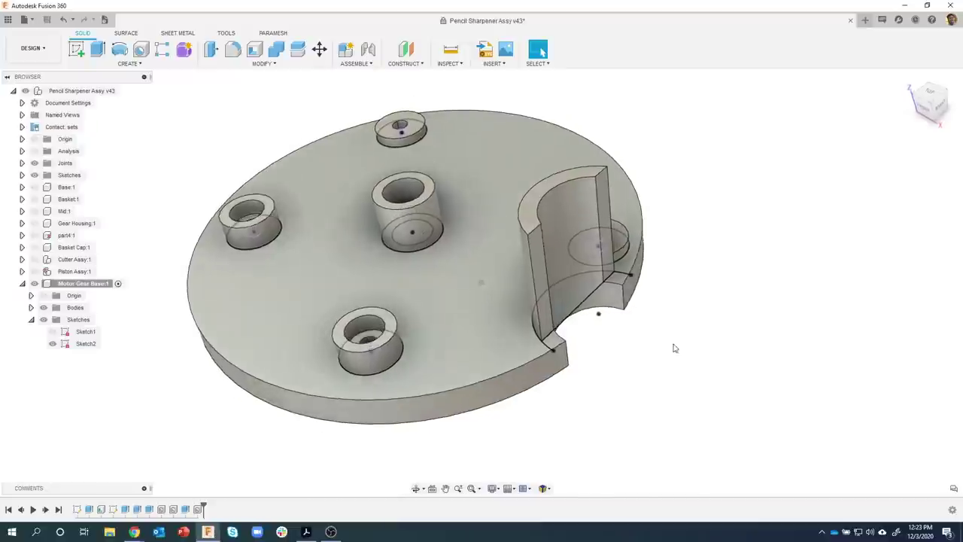
# Fillet the two short top edges at the ends of the curved notch wall with a 0.1 in constant radius
pyautogui.scroll(5, 582, 258)
pyautogui.click(568, 181)
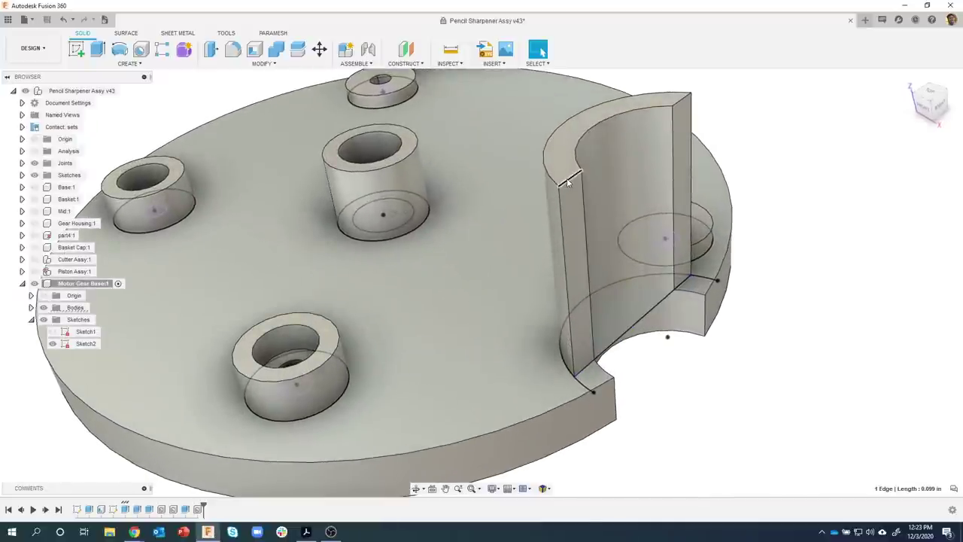
pyautogui.keyDown('ctrl'); pyautogui.click(683, 106); pyautogui.keyUp('ctrl')
pyautogui.rightClick(683, 106)
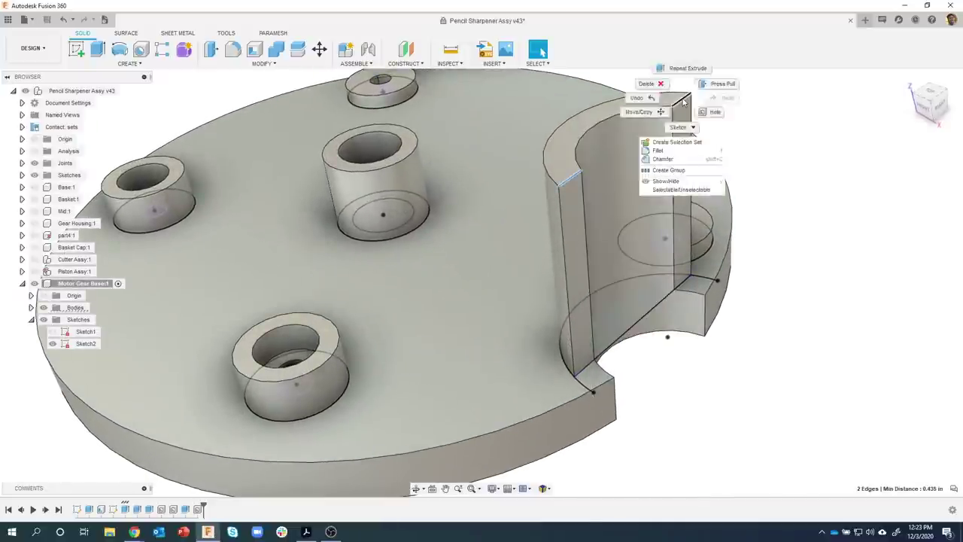
pyautogui.click(678, 152)
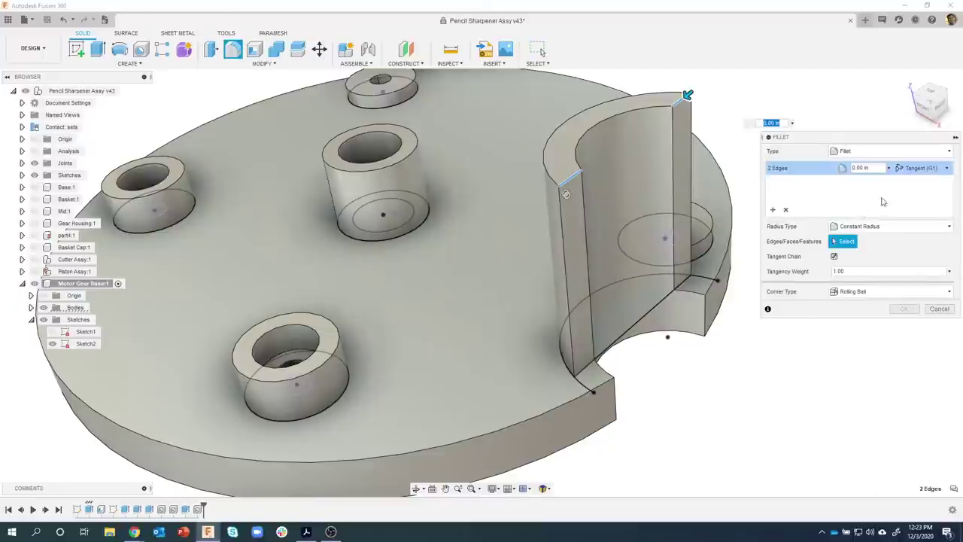
pyautogui.click(882, 167)
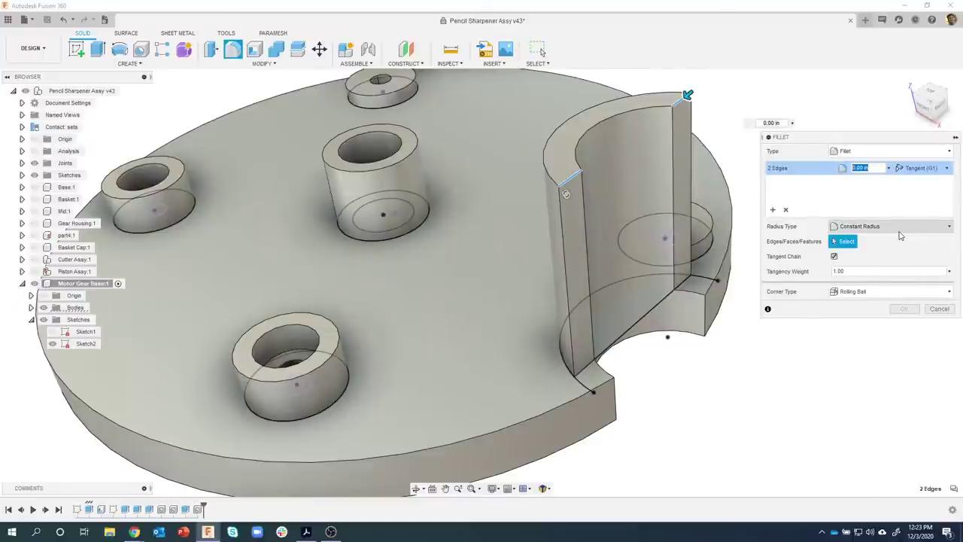
pyautogui.write('.1')
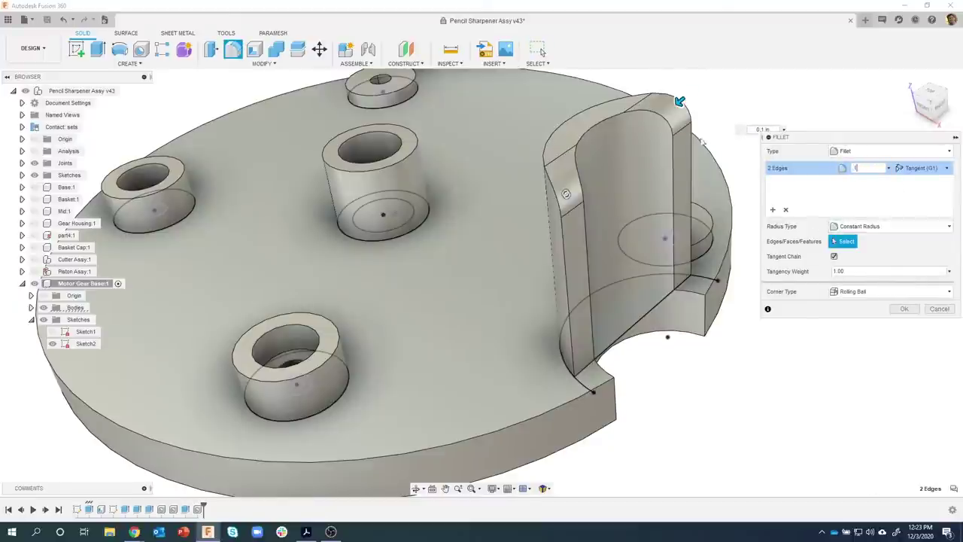
pyautogui.scroll(-3, 686, 217)
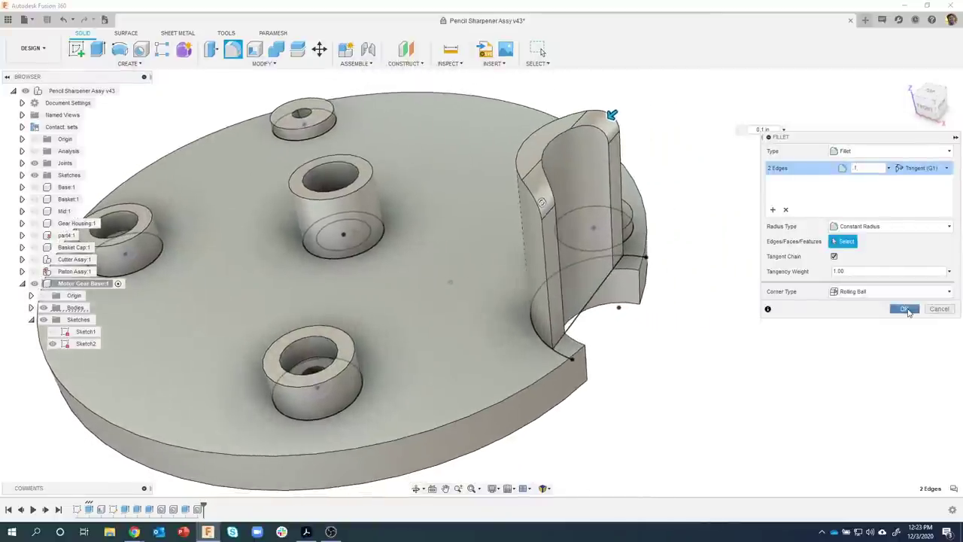
pyautogui.click(904, 308)
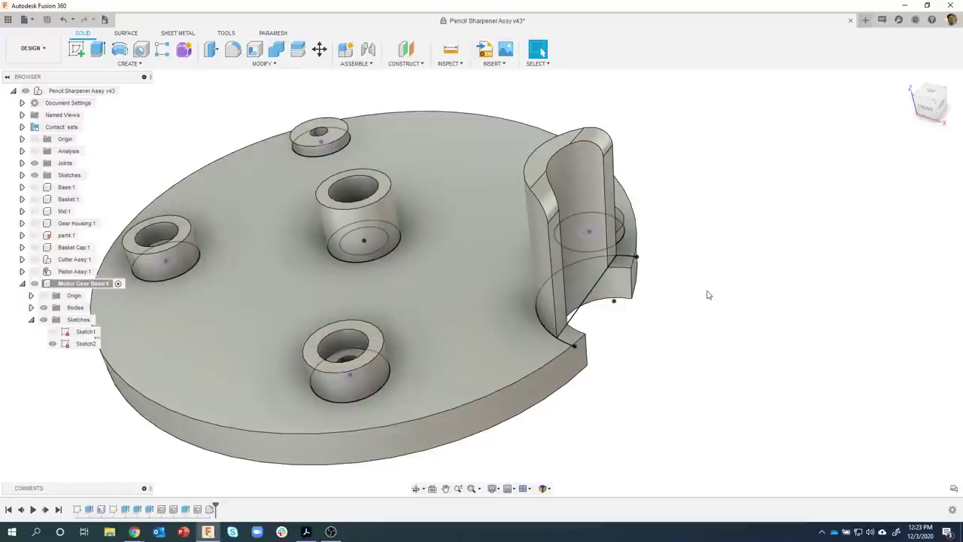
pyautogui.moveTo(707, 295)
pyautogui.keyDown('shift'); pyautogui.mouseDown(button='middle')
pyautogui.moveTo(635, 351)
pyautogui.moveTo(669, 368)
pyautogui.mouseUp(button='middle'); pyautogui.keyUp('shift')
pyautogui.keyDown('shift'); pyautogui.moveTo(678, 152); pyautogui.dragTo(667, 262, button='middle'); pyautogui.keyUp('shift')
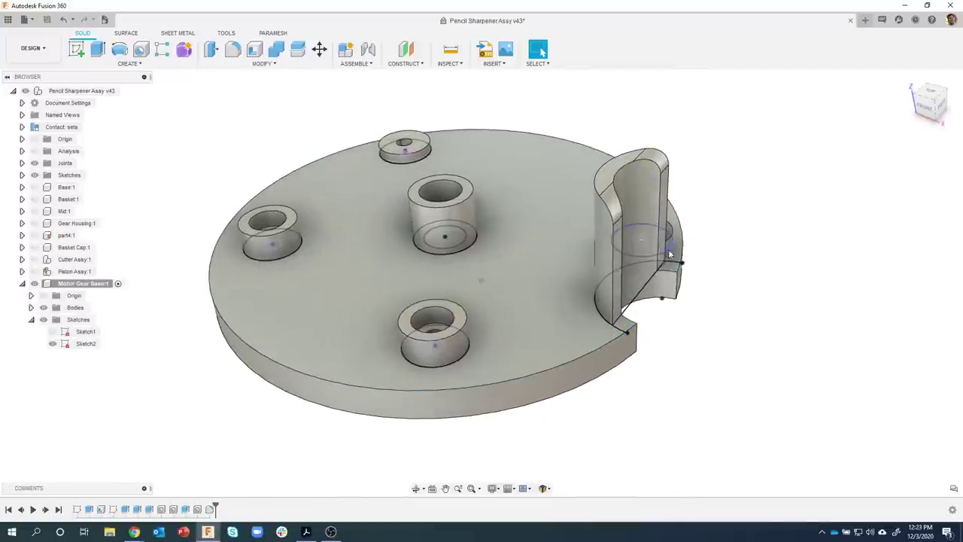
pyautogui.keyDown('shift'); pyautogui.moveTo(513, 229); pyautogui.dragTo(421, 233, button='middle'); pyautogui.keyUp('shift')
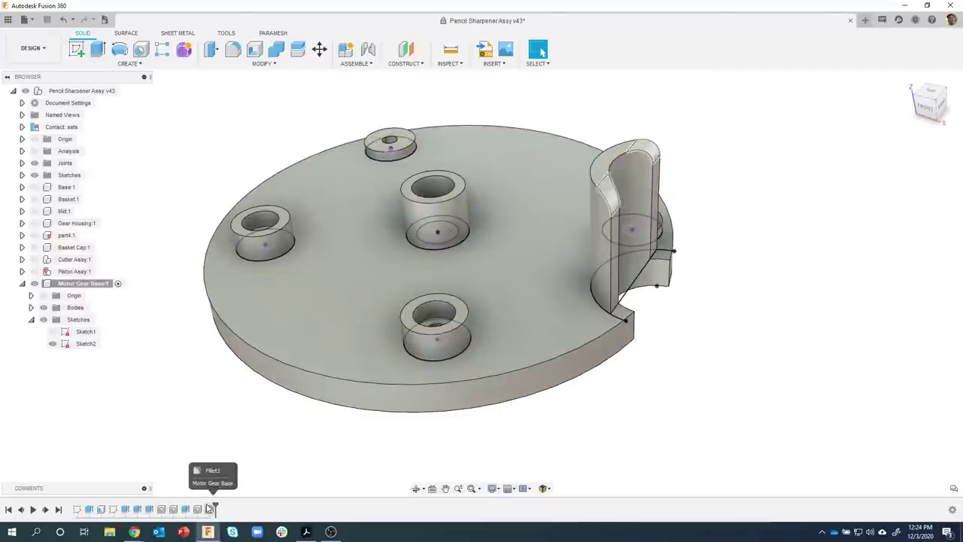
pyautogui.keyDown('shift'); pyautogui.moveTo(647, 263); pyautogui.dragTo(485, 421, button='middle'); pyautogui.keyUp('shift')
pyautogui.keyDown('shift'); pyautogui.moveTo(401, 464); pyautogui.dragTo(695, 379, button='middle'); pyautogui.keyUp('shift')
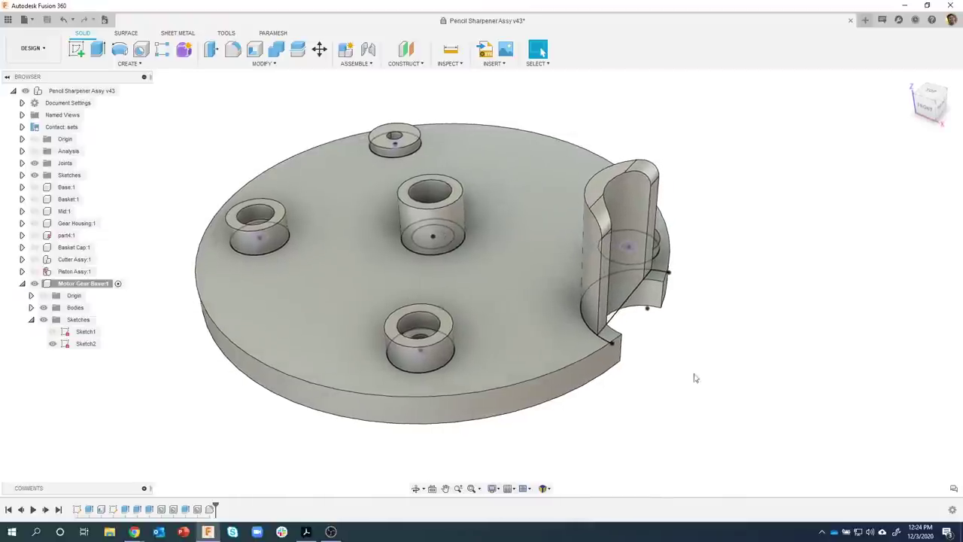
# Switch to the Motor Gear Assy drawing in Acrobat, check the notch wall's views and dimensions, and return to Fusion 360
pyautogui.click(307, 534)
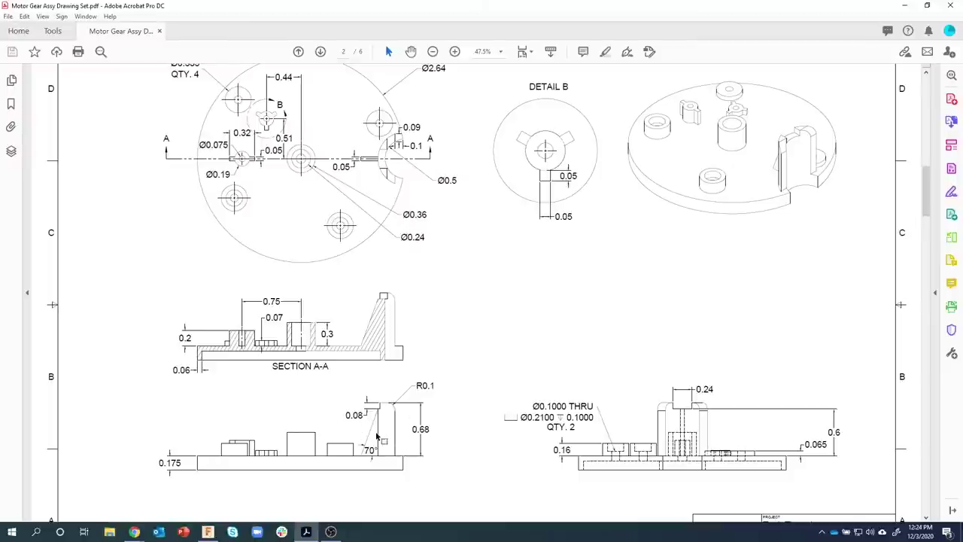
pyautogui.scroll(-1, 378, 441)
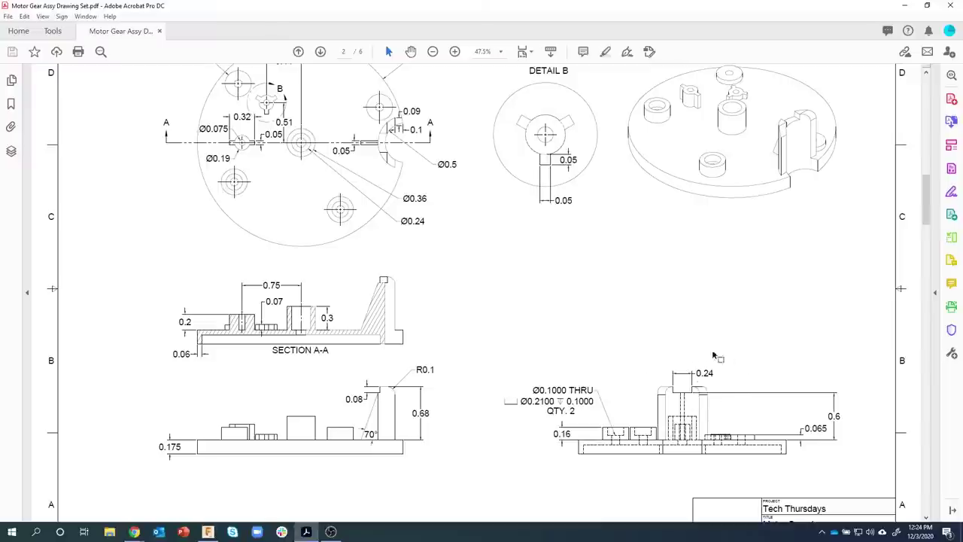
pyautogui.click(208, 531)
# Reopen Sketch2, which holds the boss circles and notch arcs, for editing
pyautogui.keyDown('shift'); pyautogui.moveTo(806, 315); pyautogui.dragTo(738, 355, button='middle'); pyautogui.keyUp('shift')
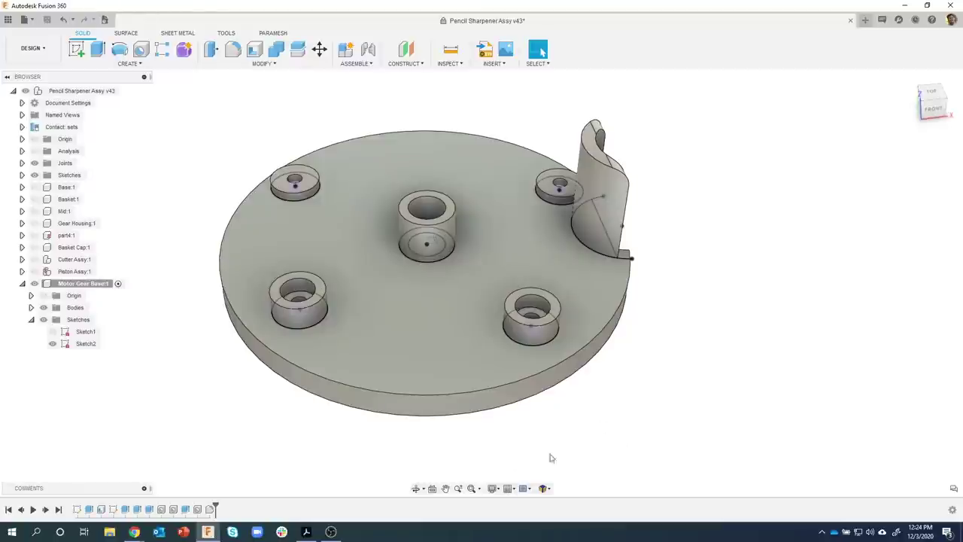
pyautogui.rightClick(113, 510)
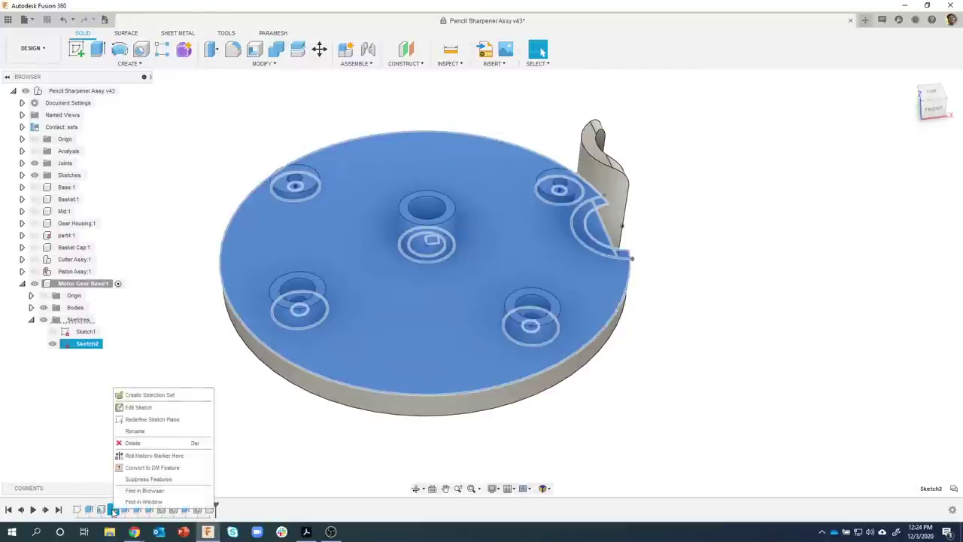
pyautogui.click(147, 408)
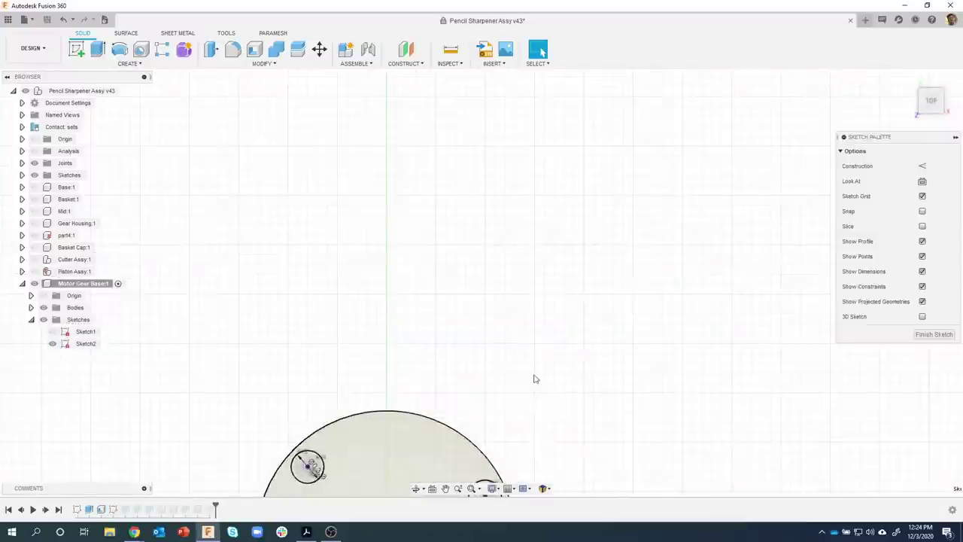
pyautogui.scroll(2, 473, 337)
pyautogui.scroll(4, 473, 337)
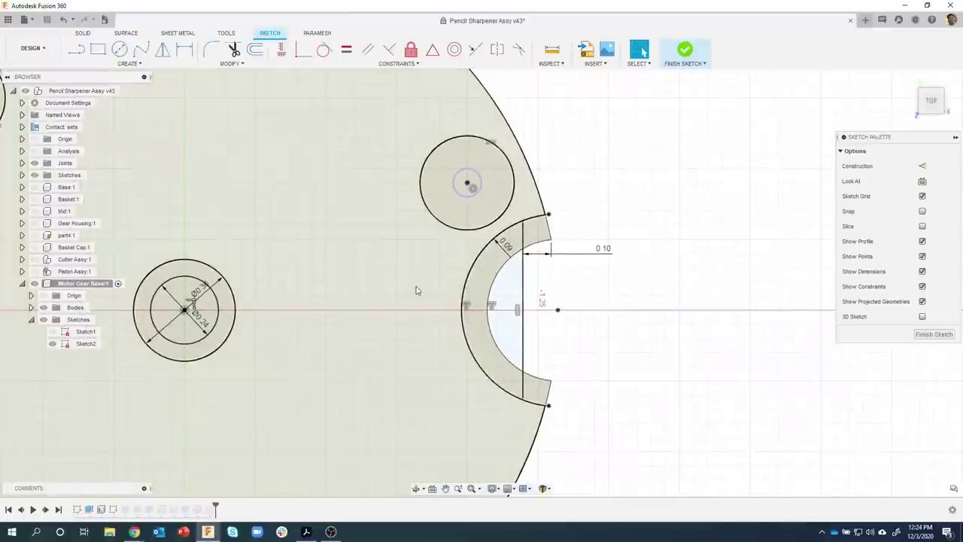
# Draw a center rectangle 0.24 in high and 0.5 in wide, centered where the offset notch arc crosses the horizontal axis
pyautogui.press('r')
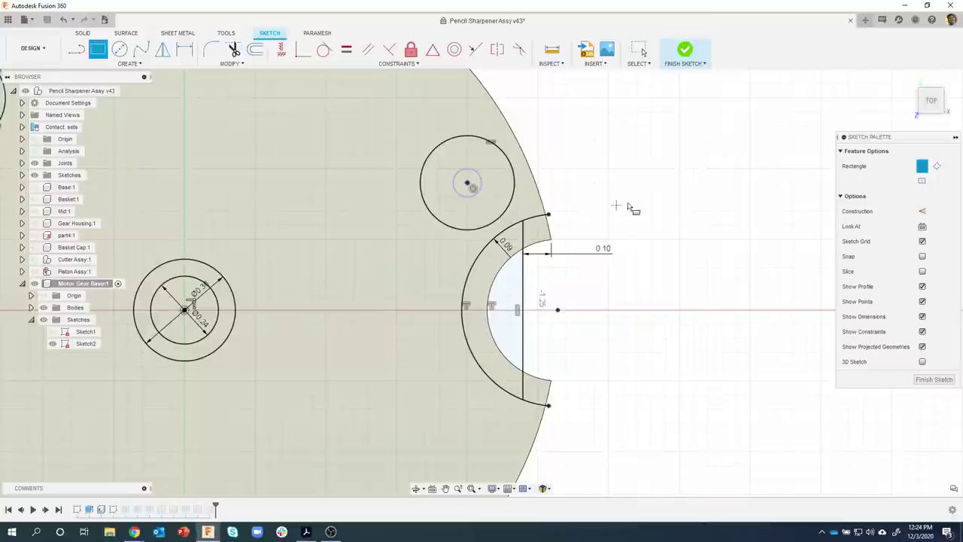
pyautogui.click(922, 183)
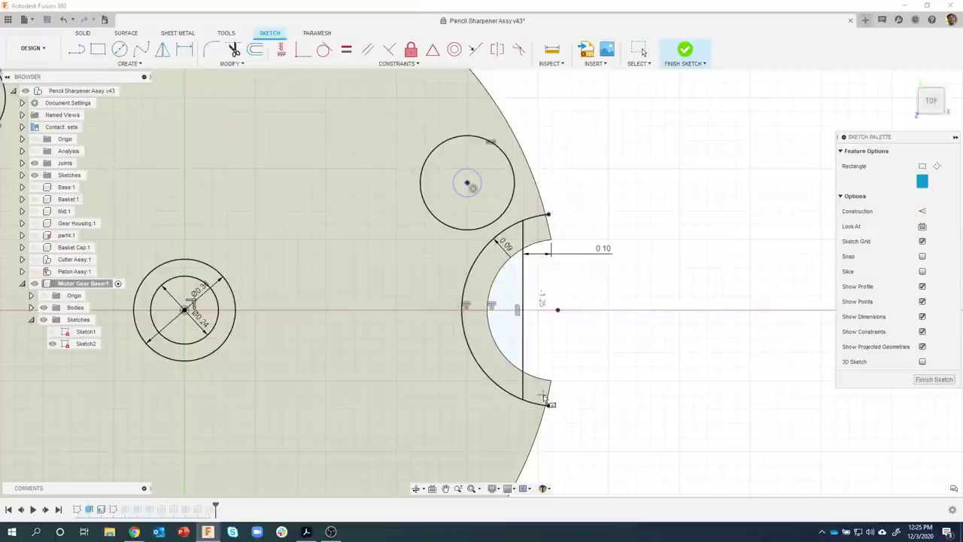
pyautogui.click(462, 310)
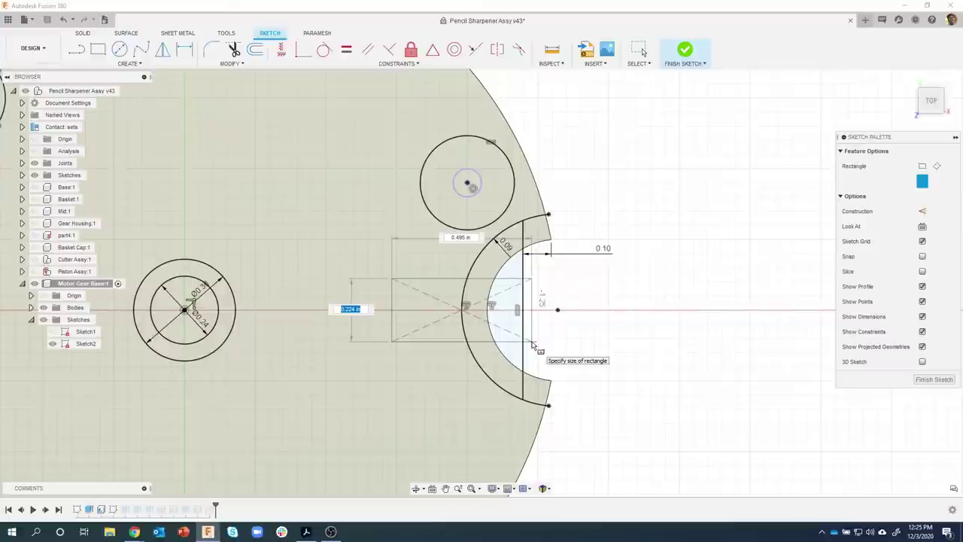
pyautogui.write('.24')
pyautogui.press('Tab')
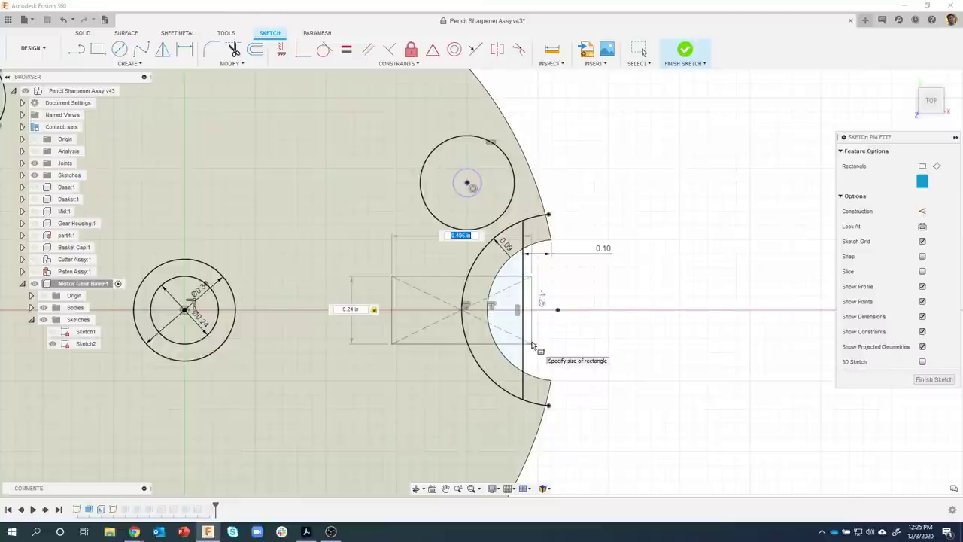
pyautogui.write('.5')
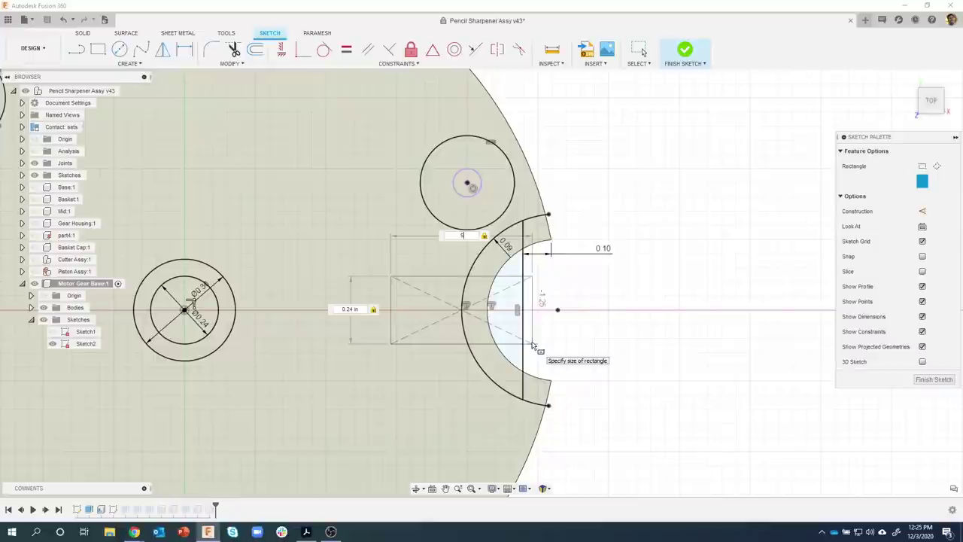
pyautogui.press('Return')
pyautogui.press('Escape')
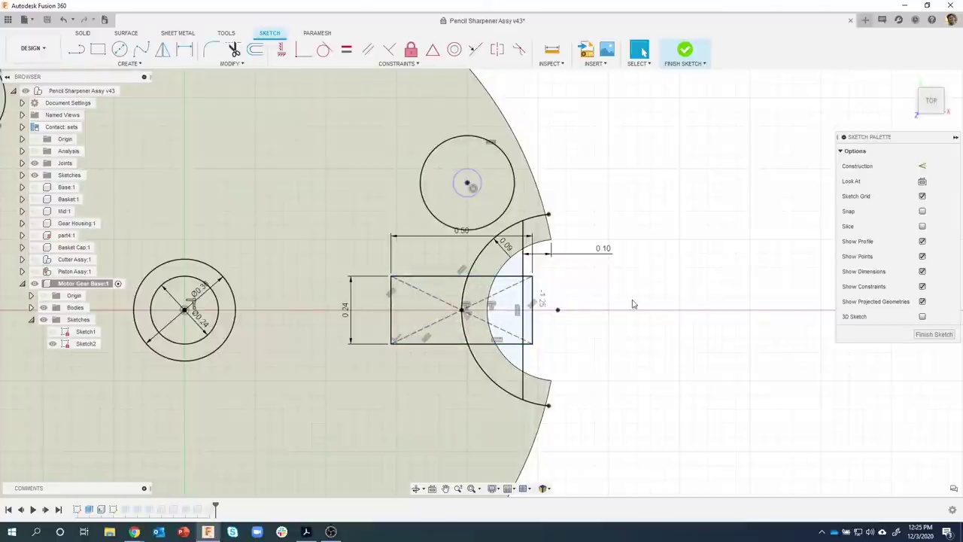
pyautogui.click(435, 289)
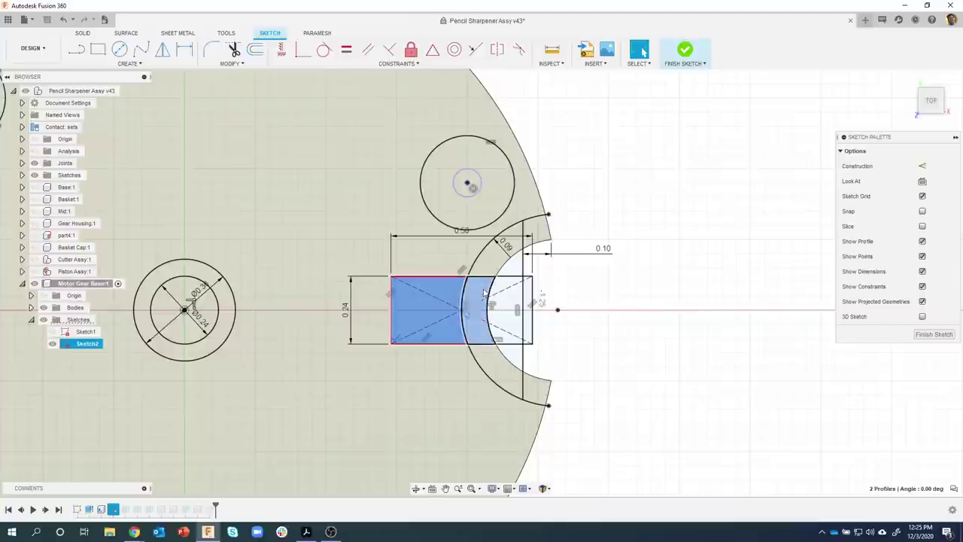
pyautogui.keyDown('shift'); pyautogui.click(476, 314); pyautogui.keyUp('shift')
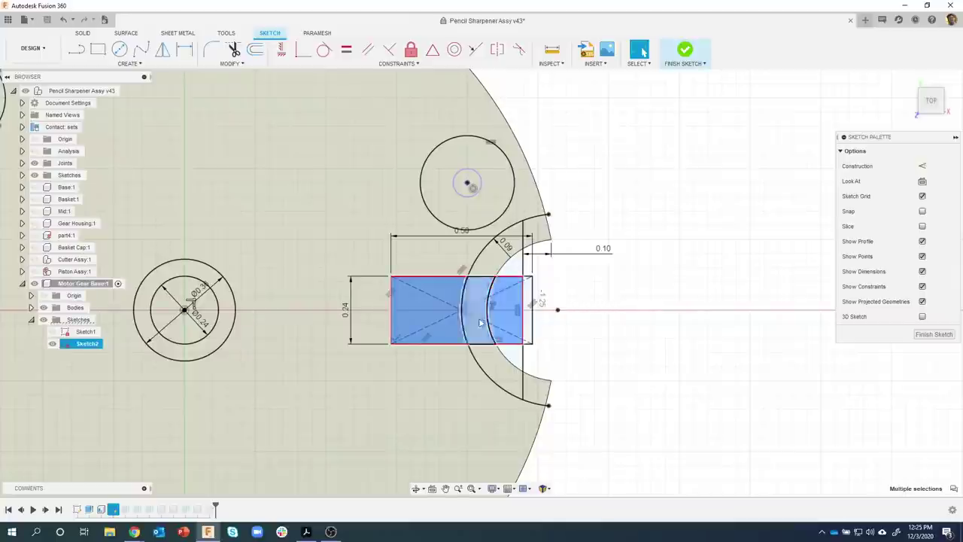
pyautogui.click(596, 297)
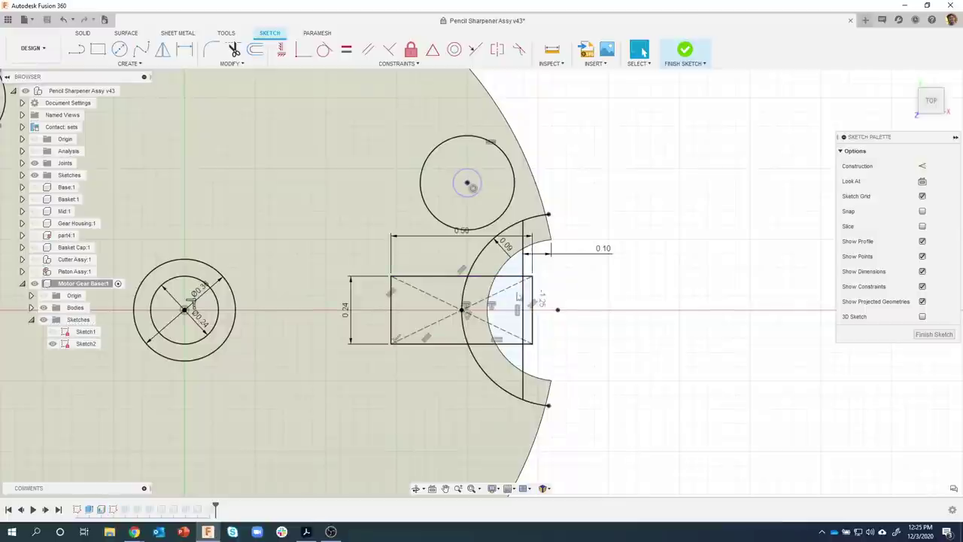
pyautogui.click(479, 292)
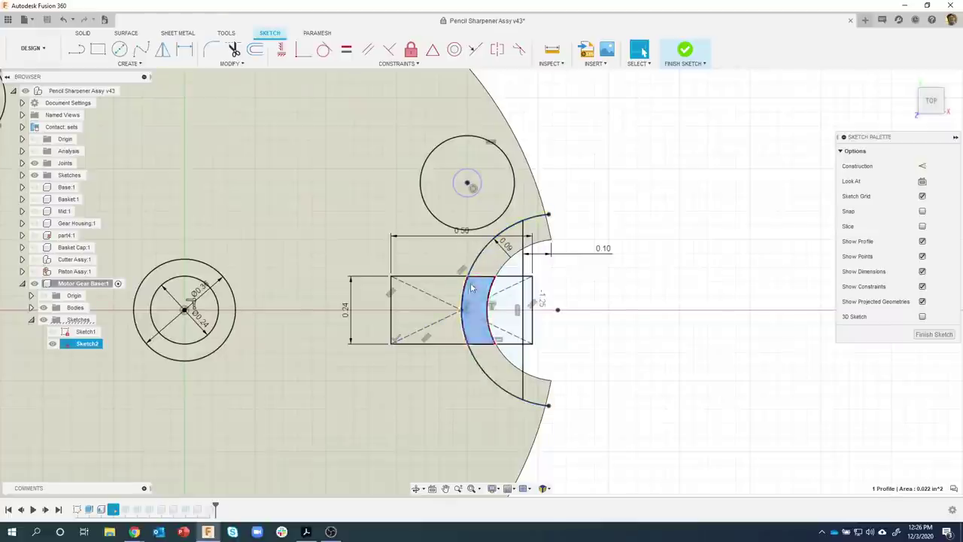
pyautogui.keyDown('ctrl'); pyautogui.click(433, 305); pyautogui.keyUp('ctrl')
pyautogui.keyDown('ctrl'); pyautogui.click(506, 302); pyautogui.keyUp('ctrl')
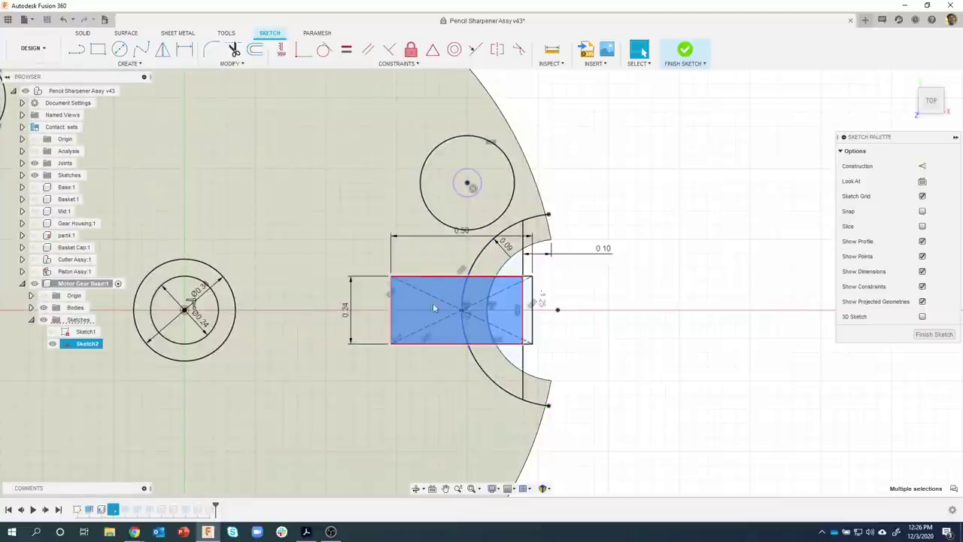
pyautogui.keyDown('ctrl'); pyautogui.click(432, 302); pyautogui.keyUp('ctrl')
pyautogui.moveTo(586, 333)
pyautogui.keyDown('shift'); pyautogui.mouseDown(button='middle')
pyautogui.moveTo(480, 314)
pyautogui.moveTo(460, 307)
pyautogui.moveTo(454, 289)
pyautogui.mouseUp(button='middle'); pyautogui.keyUp('shift')
pyautogui.rightClick(454, 289)
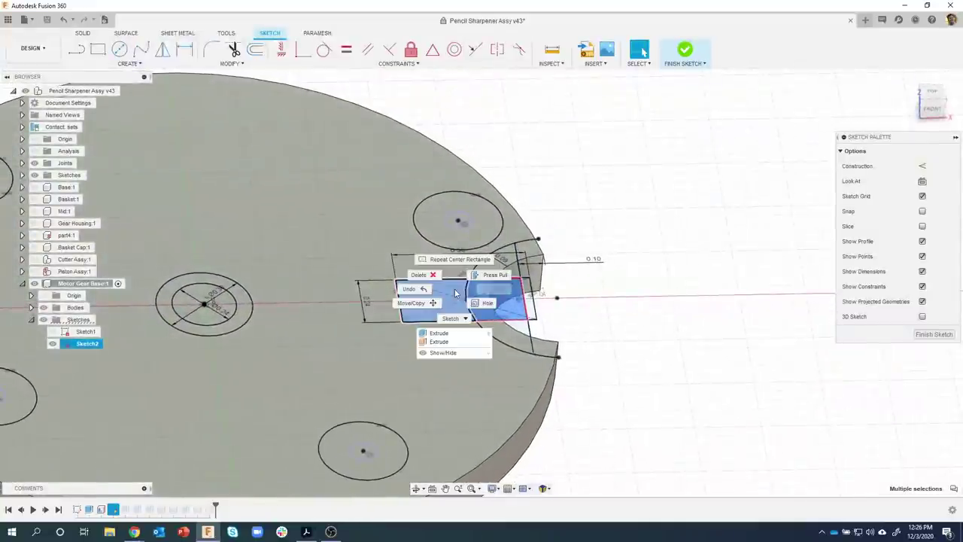
pyautogui.click(443, 333)
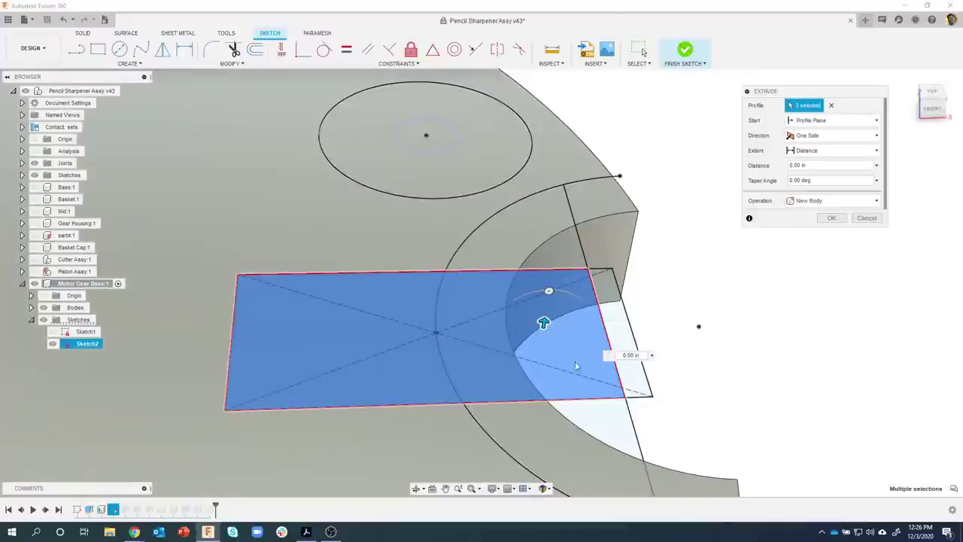
pyautogui.scroll(-10, 677, 361)
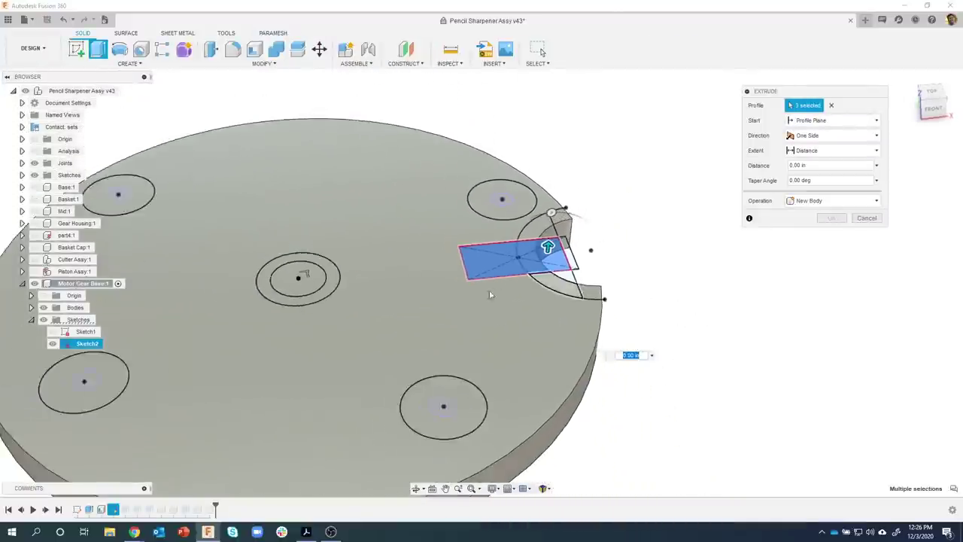
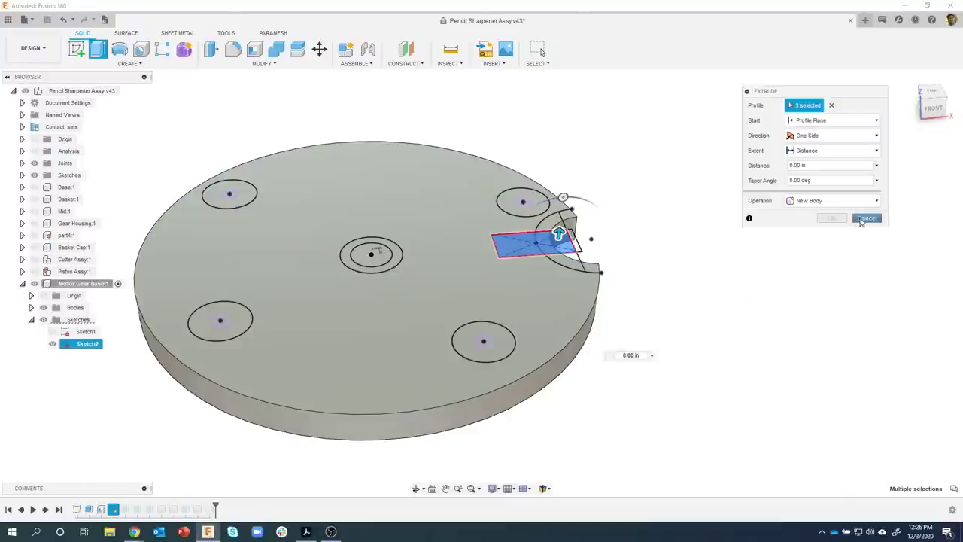
pyautogui.click(865, 219)
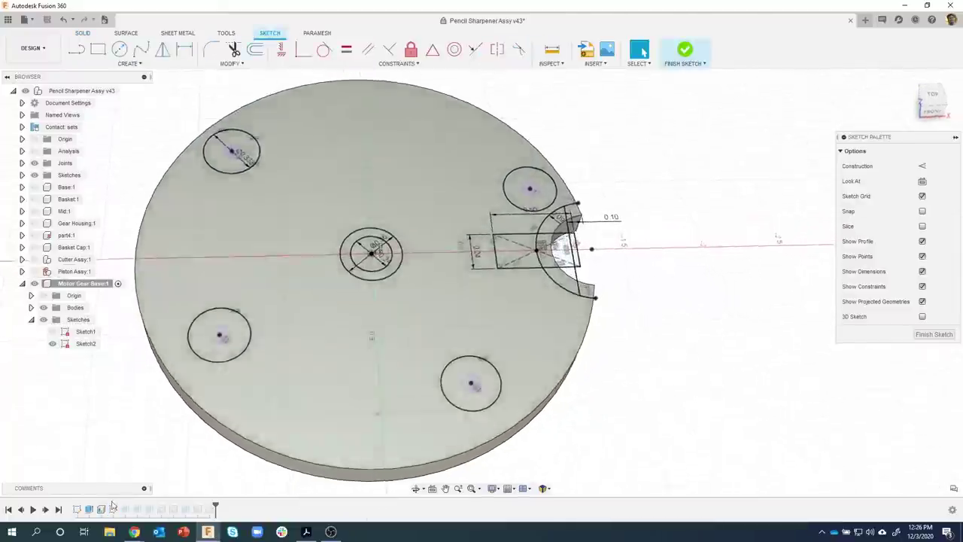
pyautogui.click(112, 510)
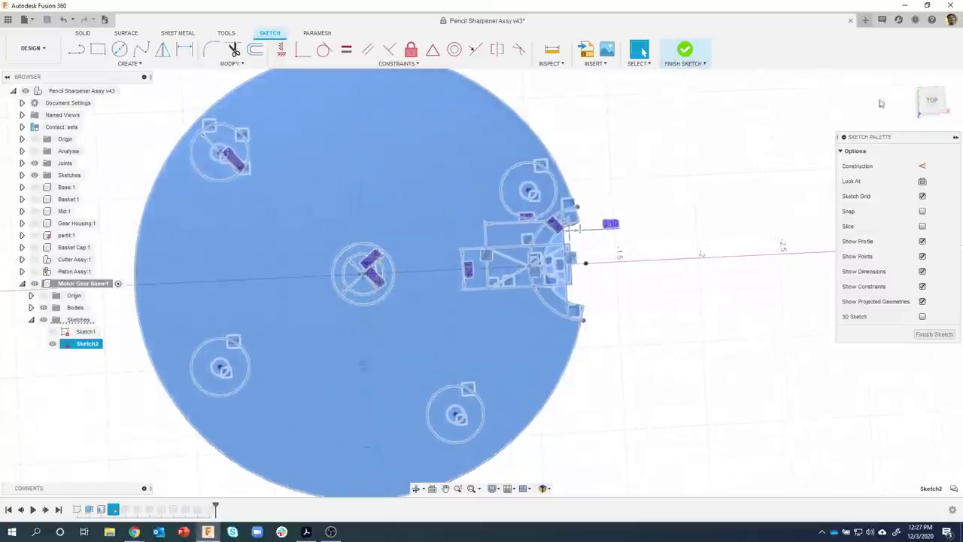
# Check Sketch2 squarely from the top and finish editing it
pyautogui.click(931, 100)
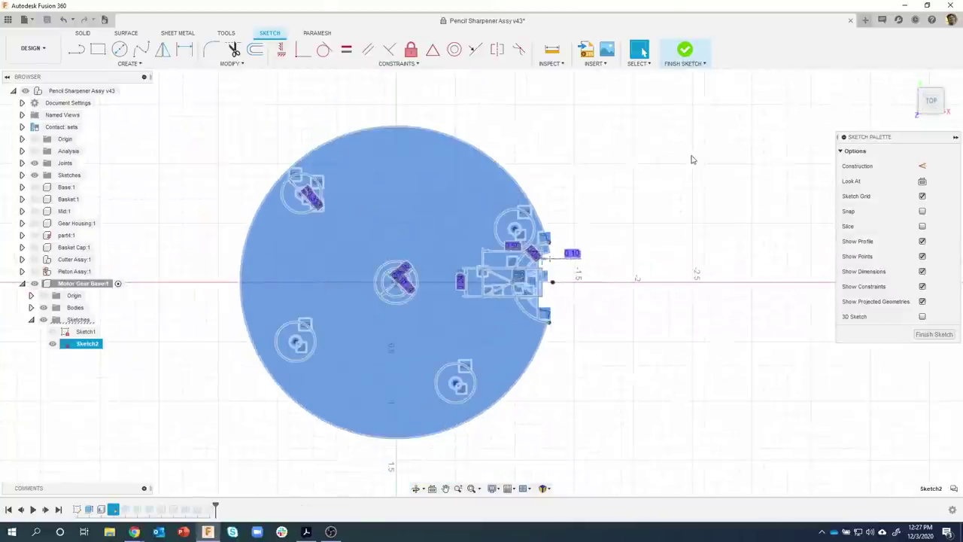
pyautogui.click(690, 162)
pyautogui.scroll(3, 545, 282)
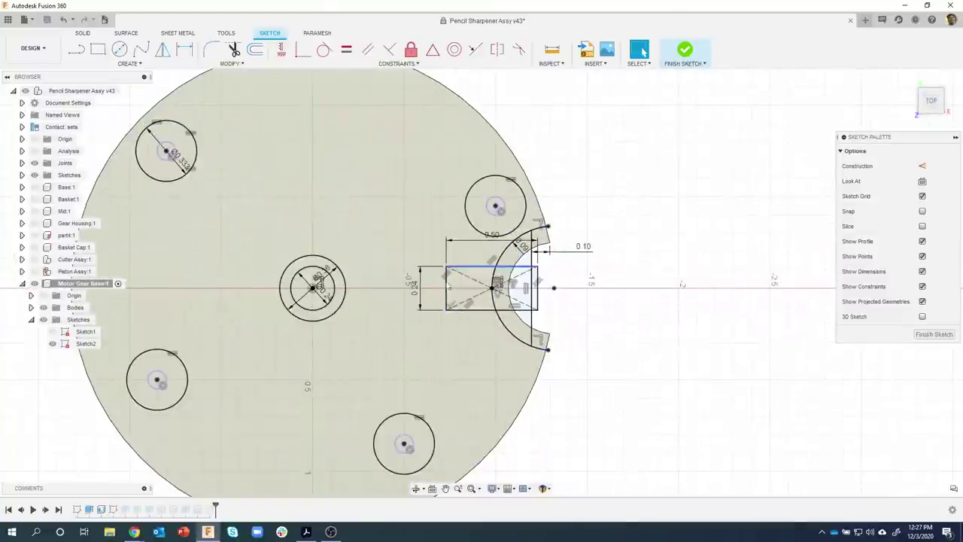
pyautogui.click(685, 51)
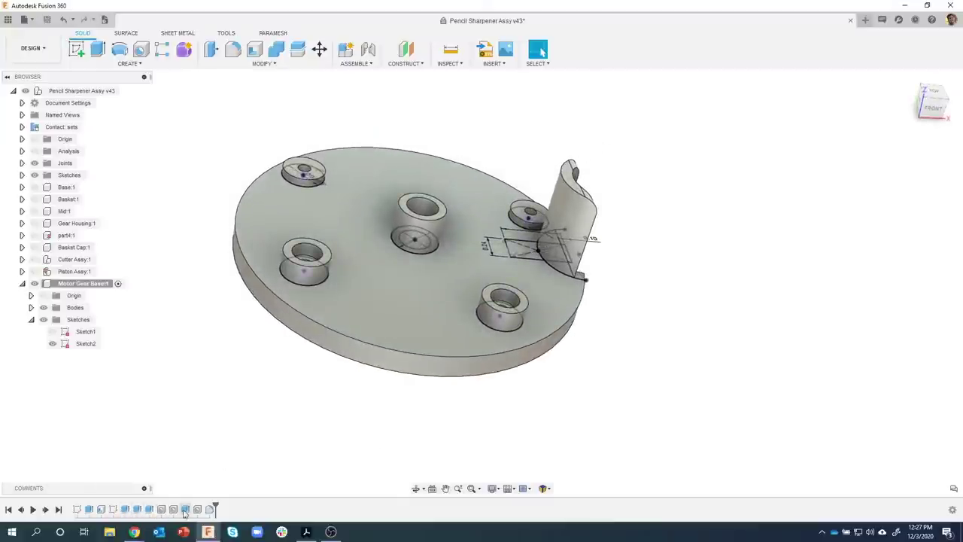
# Select all three regions of the rectangle crossing the notch wall and start extruding them
pyautogui.scroll(2, 507, 402)
pyautogui.keyDown('shift'); pyautogui.moveTo(546, 386); pyautogui.dragTo(630, 374, button='middle'); pyautogui.keyUp('shift')
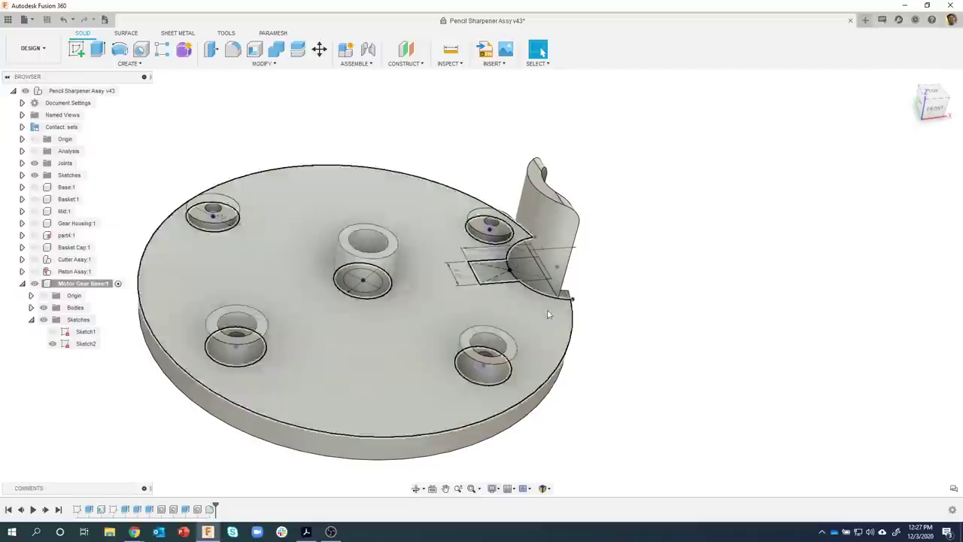
pyautogui.keyDown('shift'); pyautogui.moveTo(637, 229); pyautogui.dragTo(556, 255, button='middle'); pyautogui.keyUp('shift')
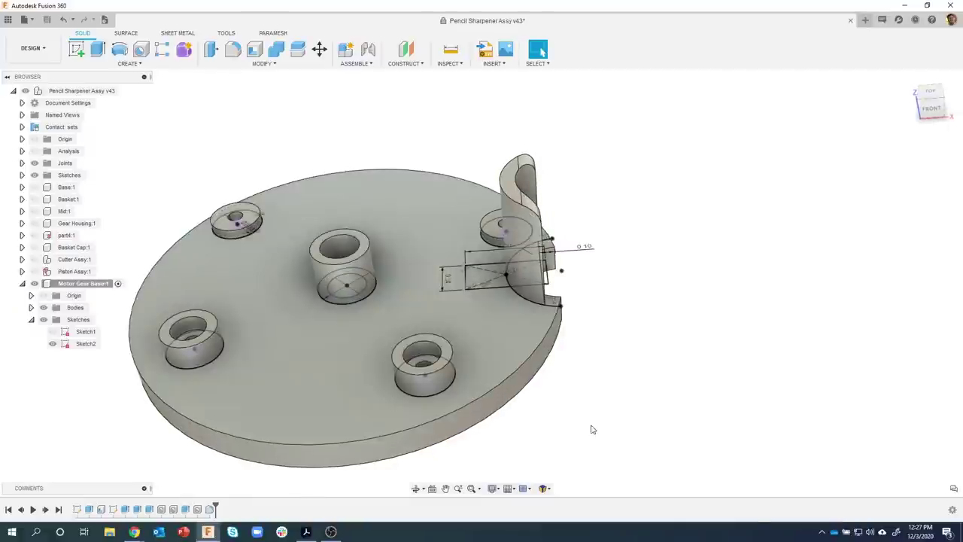
pyautogui.keyDown('shift'); pyautogui.moveTo(609, 301); pyautogui.dragTo(527, 286, button='middle'); pyautogui.keyUp('shift')
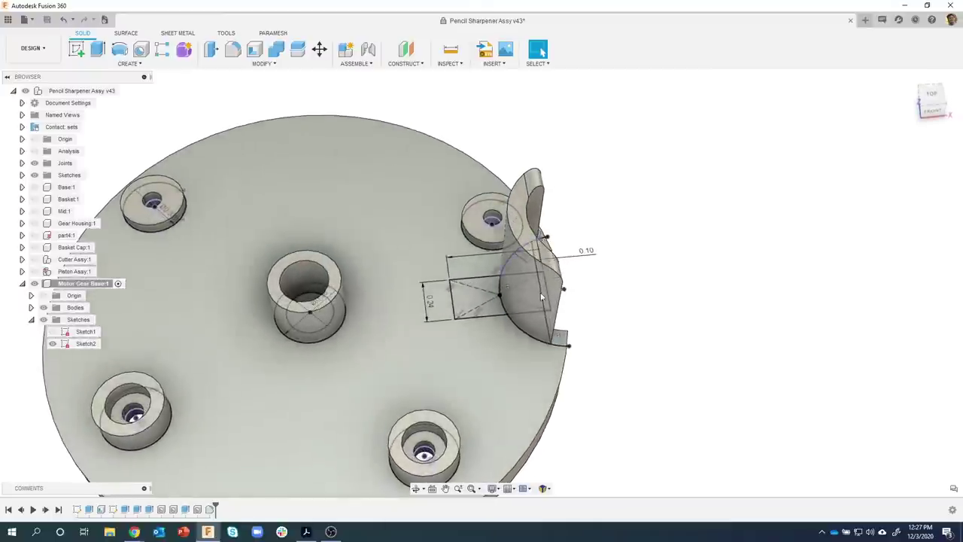
pyautogui.click(493, 290)
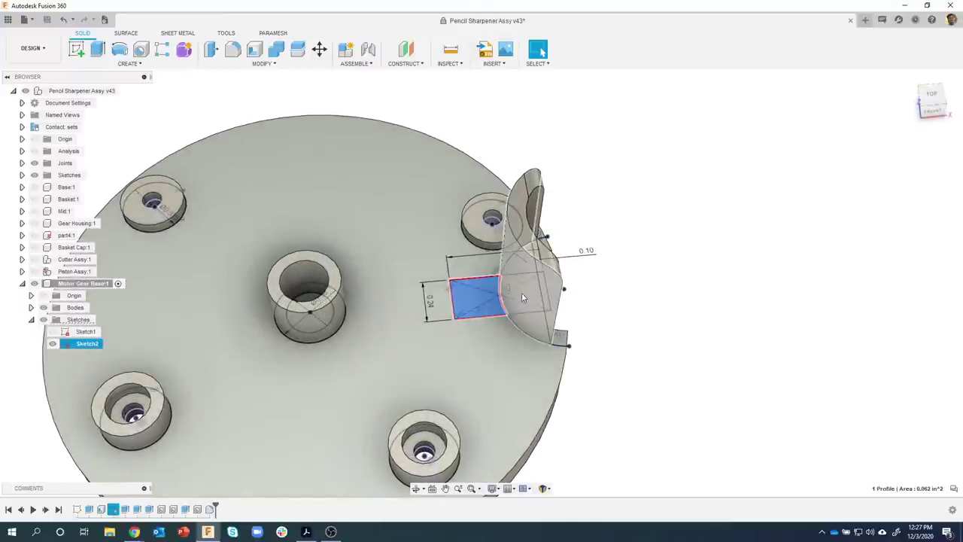
pyautogui.click(522, 295)
pyautogui.click(530, 336)
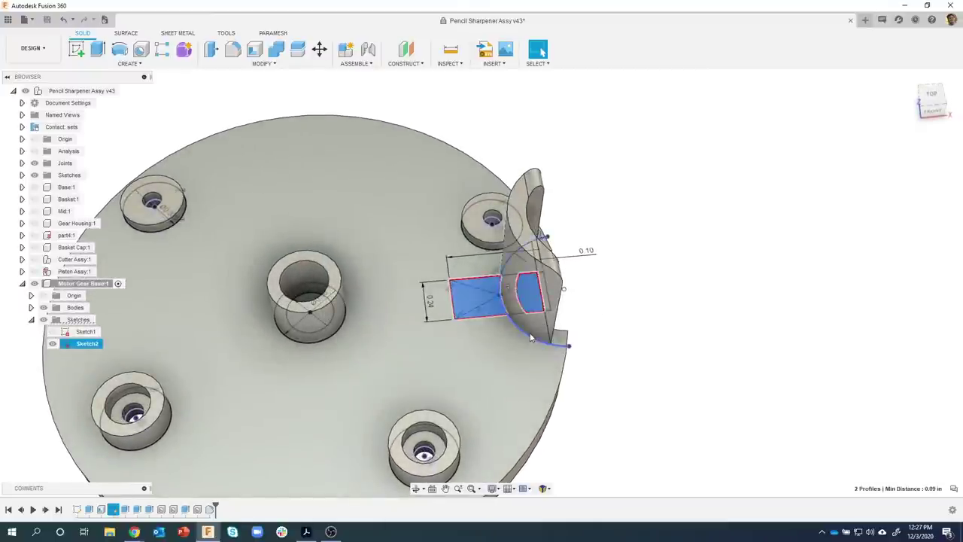
pyautogui.click(515, 309)
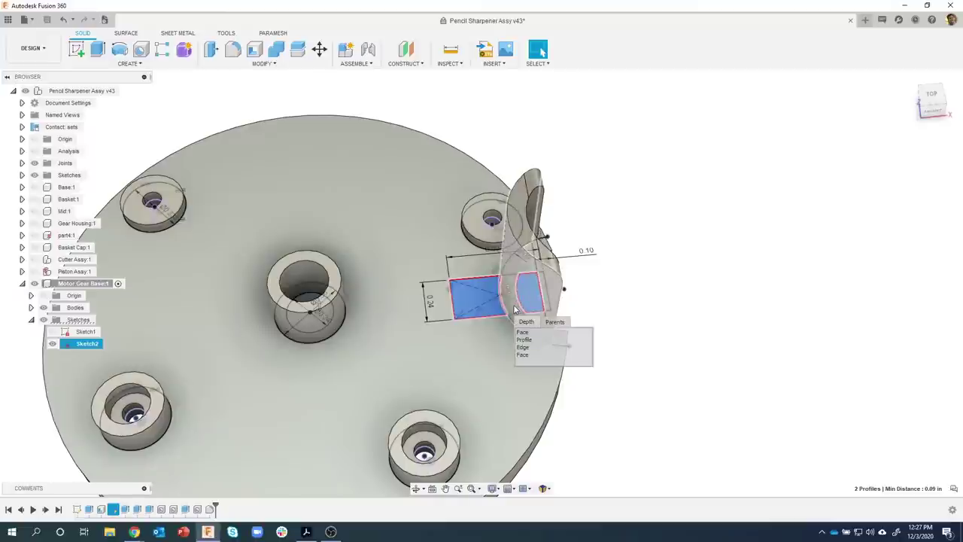
pyautogui.click(522, 331)
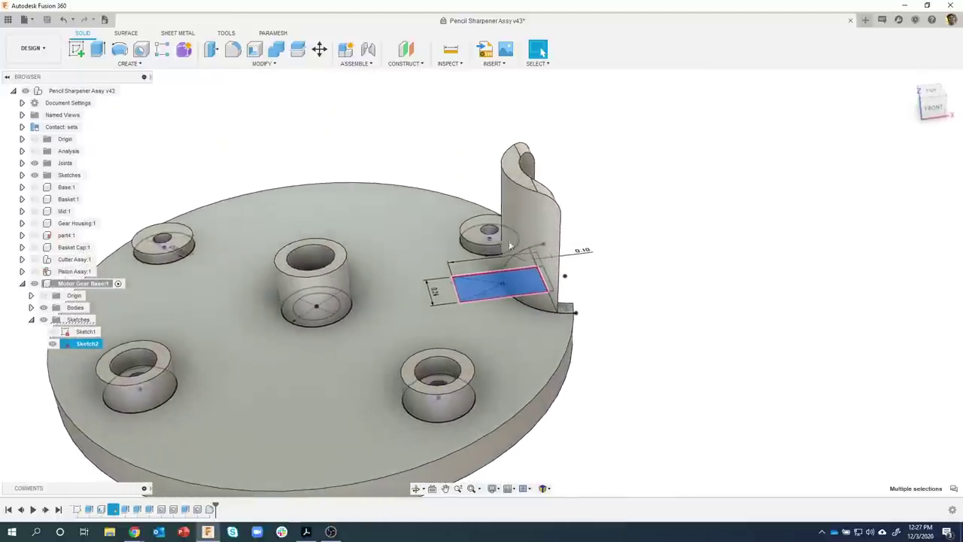
pyautogui.rightClick(470, 286)
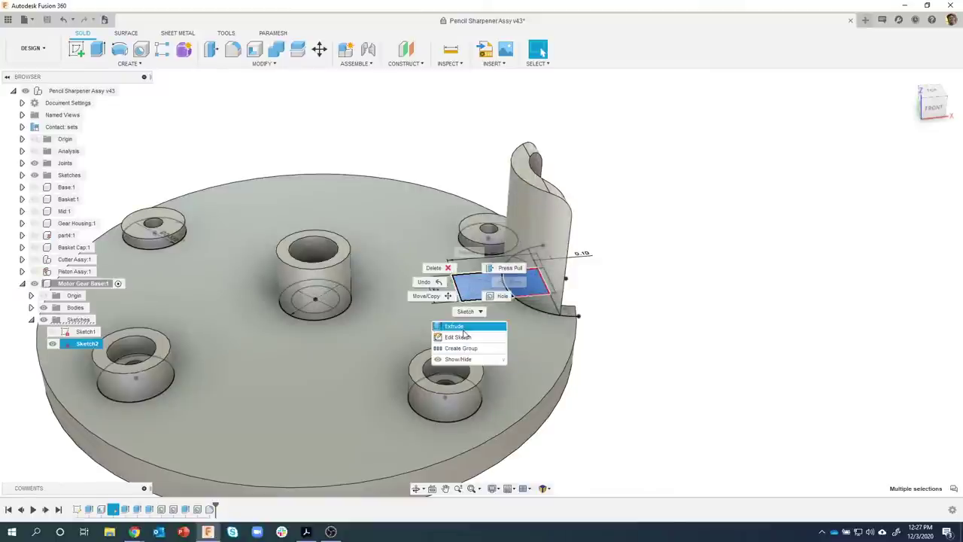
pyautogui.click(467, 328)
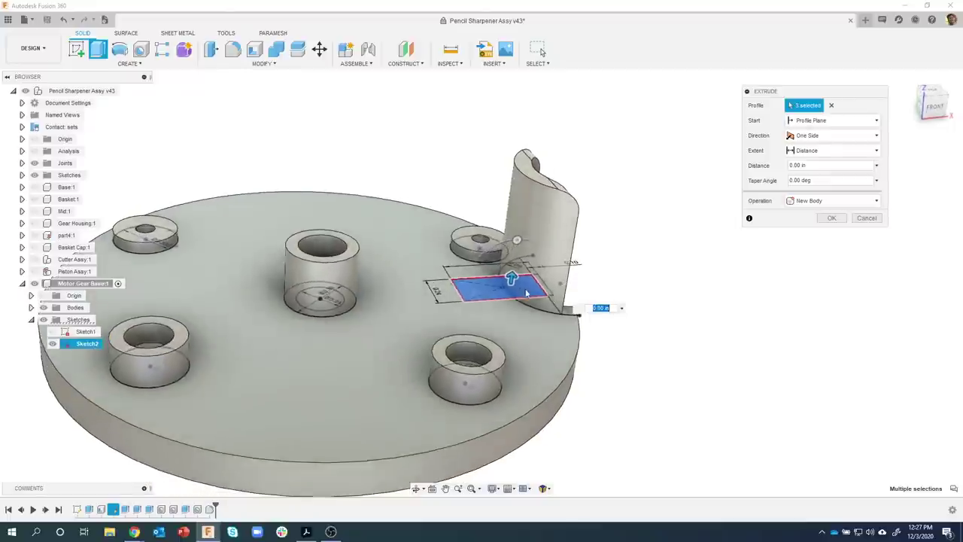
# Pull the extrusion upward as a cut and start it from an offset plane 0.6 in above the sketch
pyautogui.moveTo(511, 280); pyautogui.dragTo(577, 267)
pyautogui.keyDown('shift'); pyautogui.moveTo(578, 267); pyautogui.dragTo(636, 220, button='middle'); pyautogui.keyUp('shift')
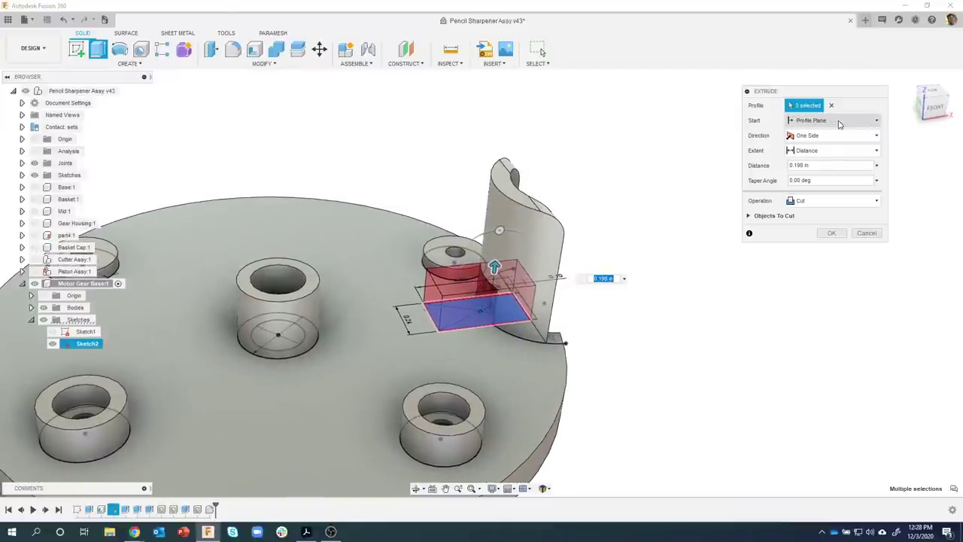
pyautogui.click(838, 122)
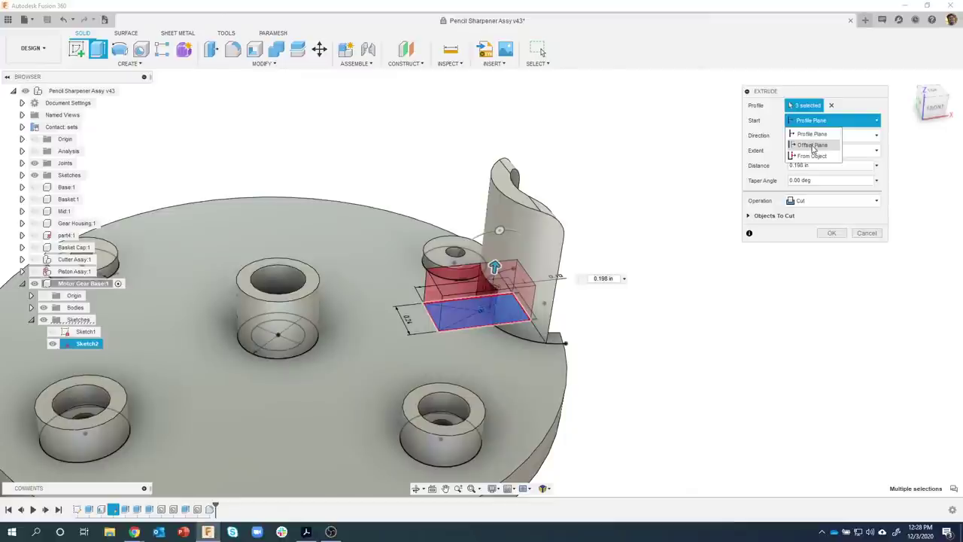
pyautogui.click(813, 145)
pyautogui.moveTo(825, 138); pyautogui.dragTo(784, 136)
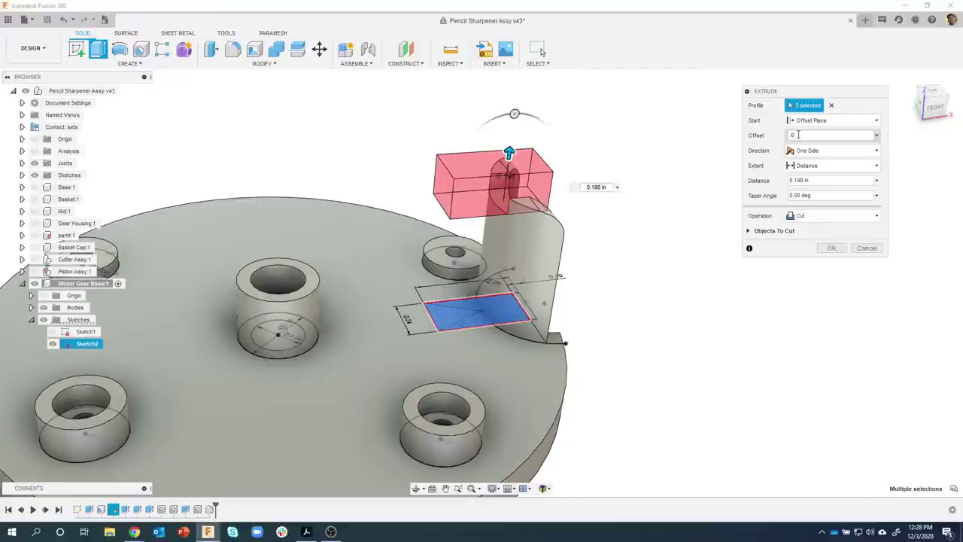
pyautogui.moveTo(519, 226)
pyautogui.keyDown('shift'); pyautogui.mouseDown(button='middle')
pyautogui.moveTo(508, 223)
pyautogui.moveTo(540, 236)
pyautogui.moveTo(536, 226)
pyautogui.mouseUp(button='middle'); pyautogui.keyUp('shift')
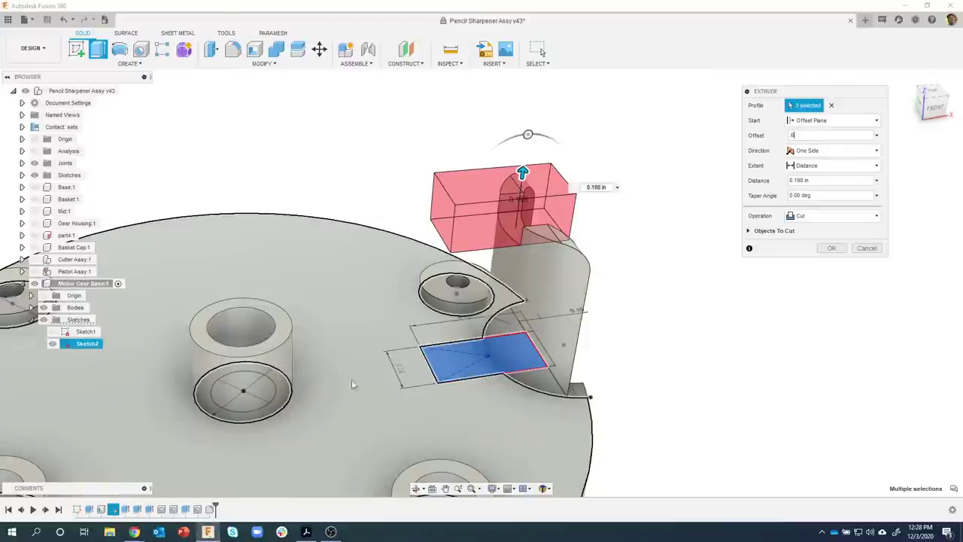
pyautogui.keyDown('shift'); pyautogui.moveTo(557, 333); pyautogui.dragTo(632, 241, button='middle'); pyautogui.keyUp('shift')
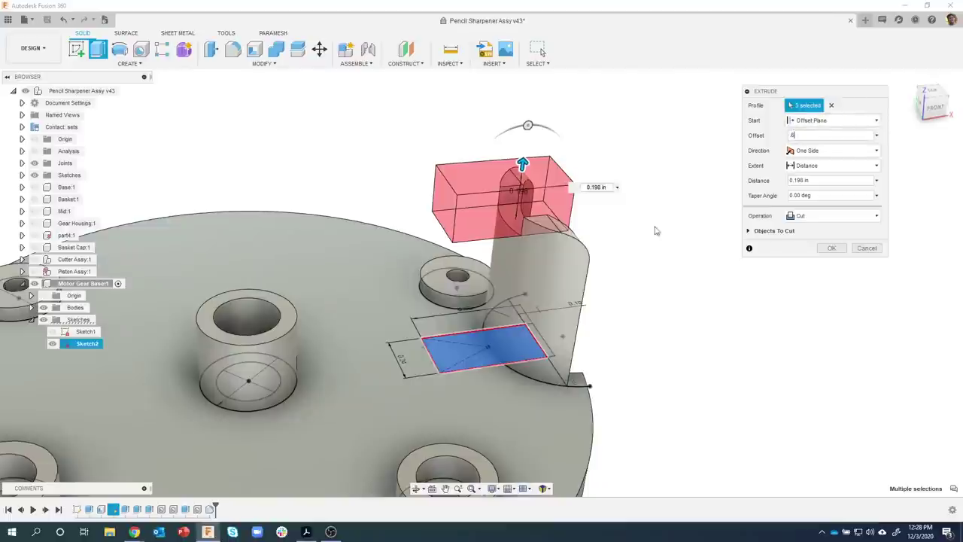
pyautogui.keyDown('shift'); pyautogui.moveTo(679, 203); pyautogui.dragTo(643, 293, button='middle'); pyautogui.keyUp('shift')
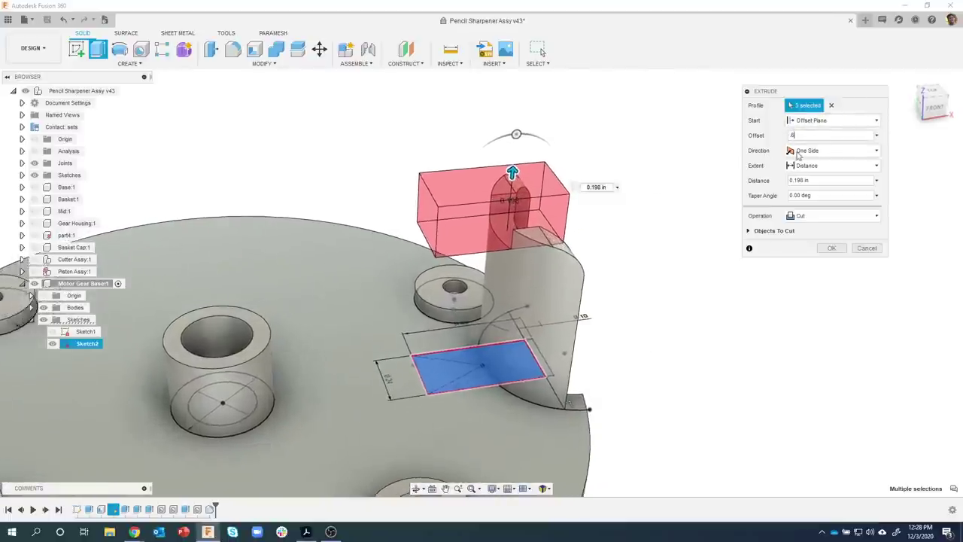
# Extend the cut to the top face of the curved notch wall and complete the extrusion
pyautogui.click(820, 166)
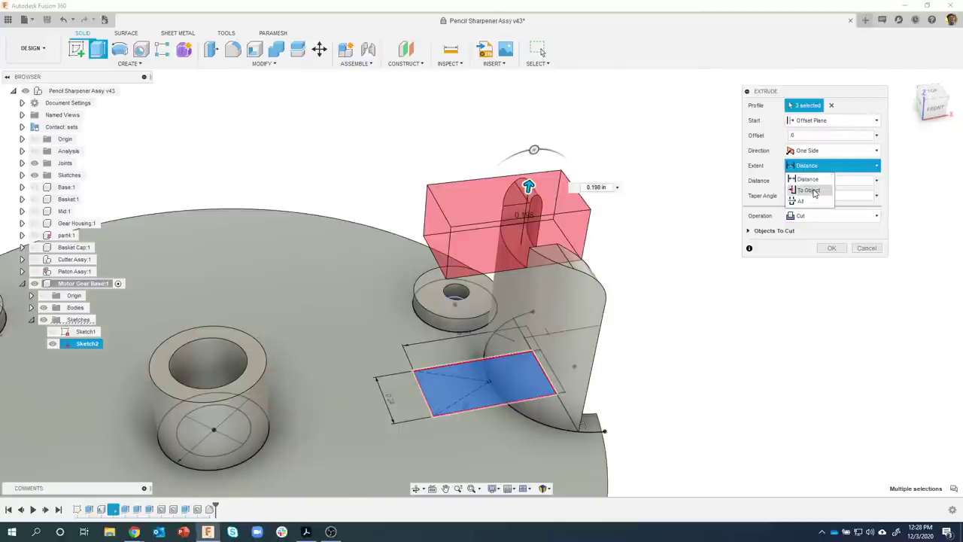
pyautogui.click(810, 190)
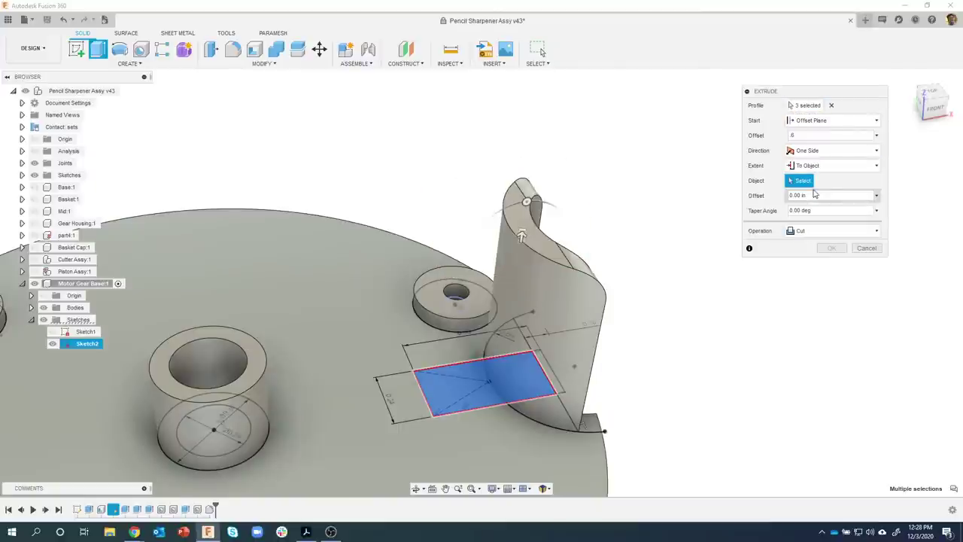
pyautogui.click(518, 199)
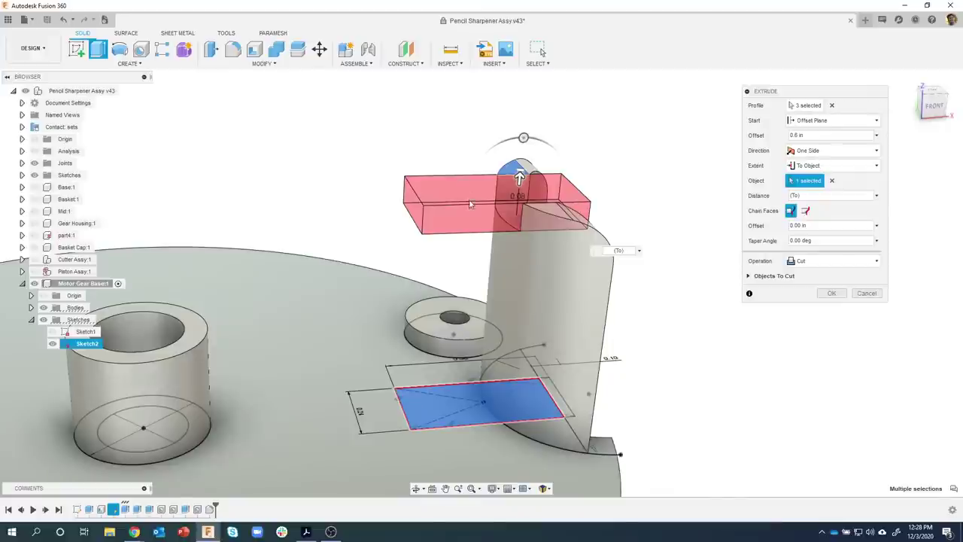
pyautogui.keyDown('shift'); pyautogui.moveTo(504, 100); pyautogui.dragTo(757, 337, button='middle'); pyautogui.keyUp('shift')
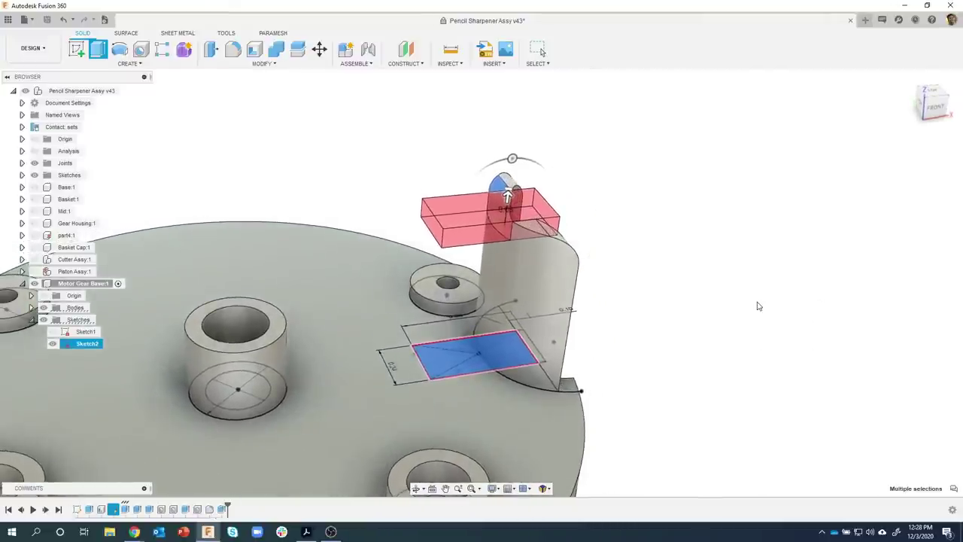
pyautogui.press('Escape')
pyautogui.keyDown('shift'); pyautogui.moveTo(758, 306); pyautogui.dragTo(514, 272, button='middle'); pyautogui.keyUp('shift')
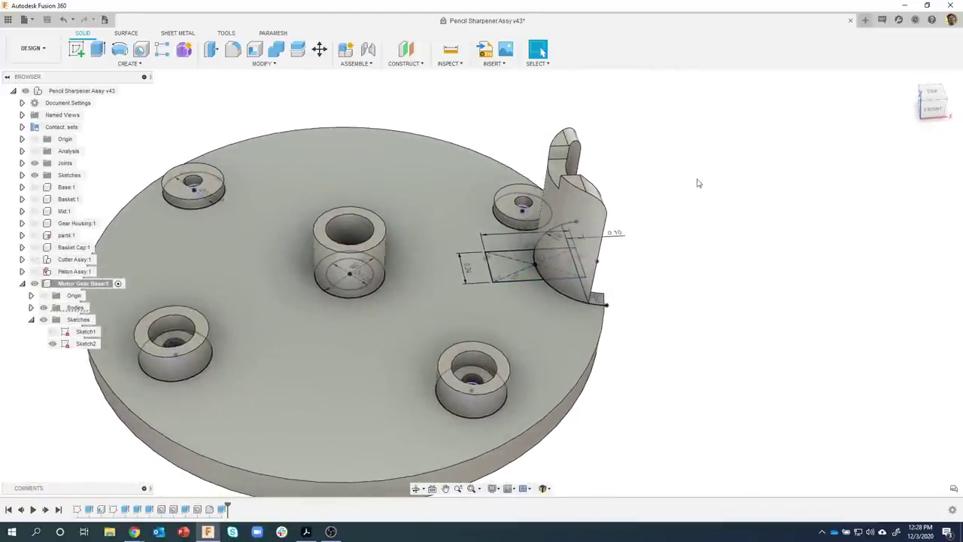
pyautogui.keyDown('shift'); pyautogui.moveTo(696, 183); pyautogui.dragTo(699, 184, button='middle'); pyautogui.keyUp('shift')
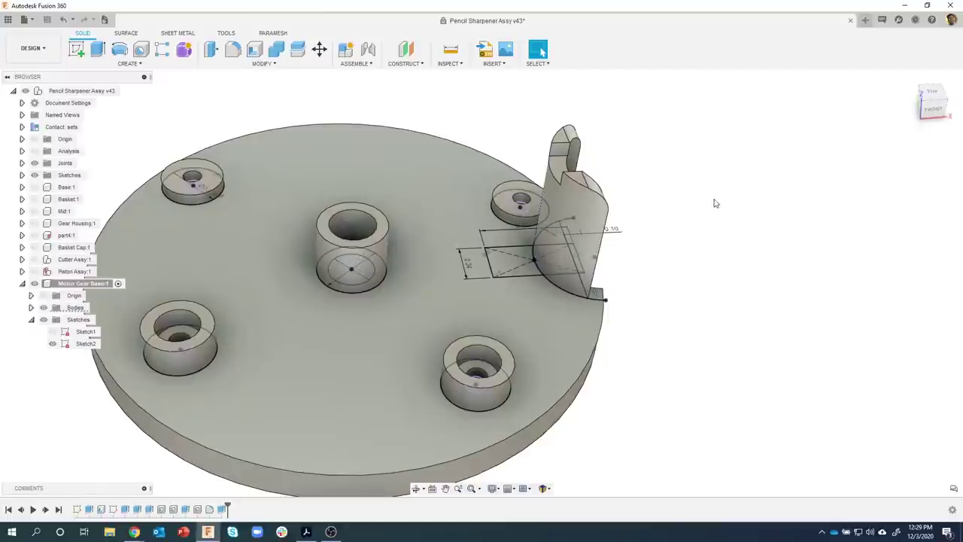
pyautogui.scroll(-1, 716, 204)
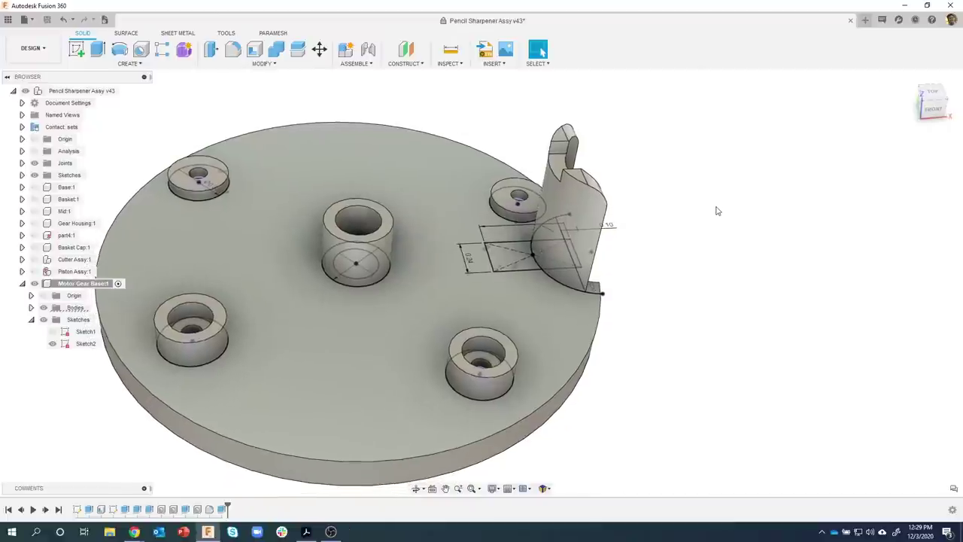
pyautogui.scroll(-2, 719, 232)
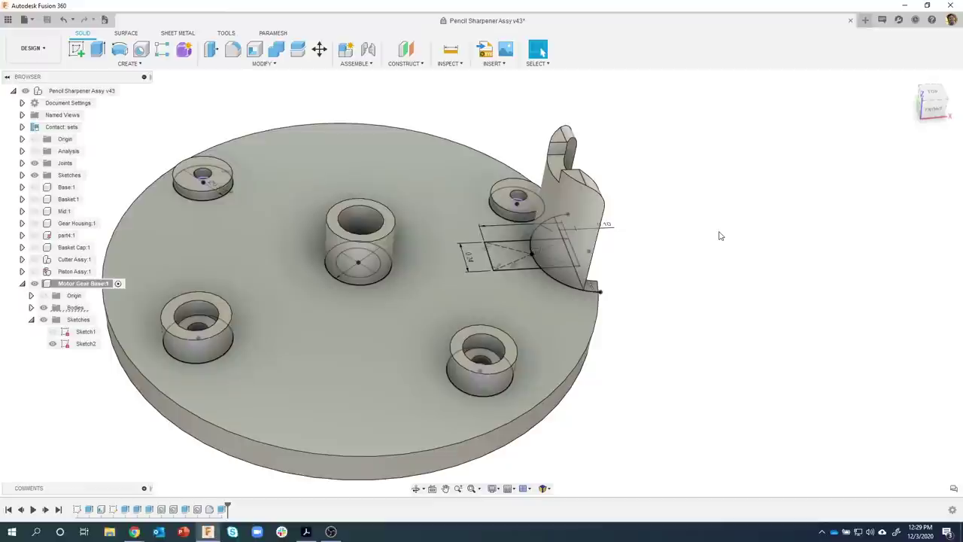
pyautogui.keyDown('shift'); pyautogui.moveTo(695, 303); pyautogui.dragTo(403, 442, button='middle'); pyautogui.keyUp('shift')
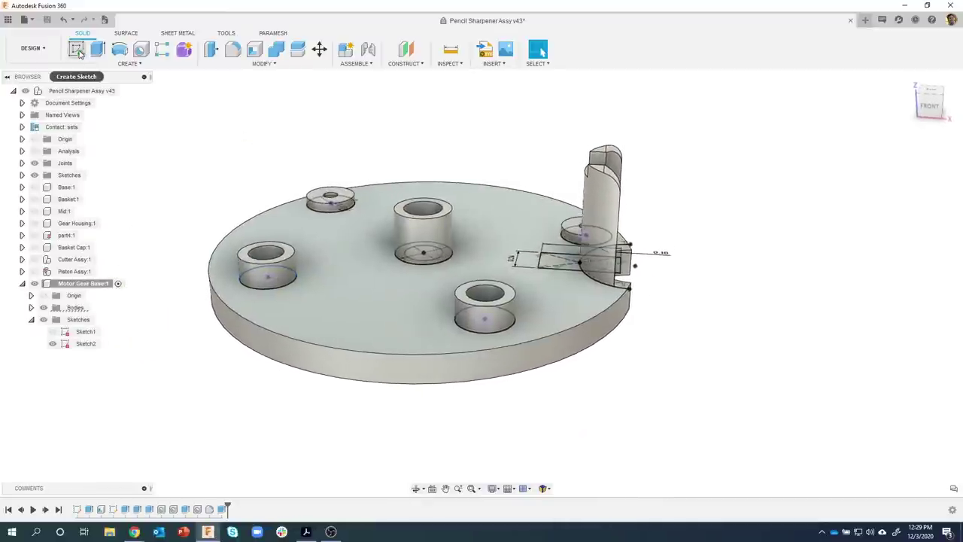
pyautogui.click(77, 50)
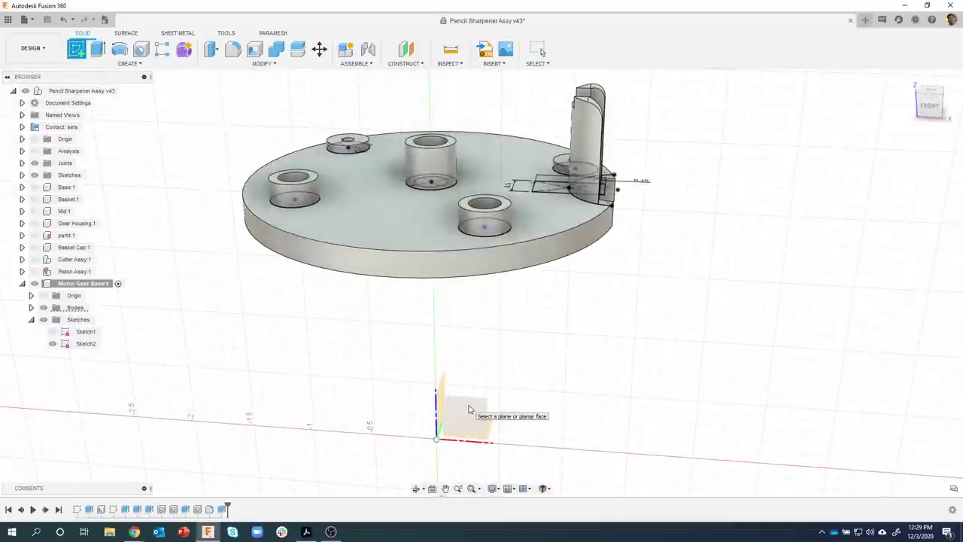
pyautogui.click(469, 408)
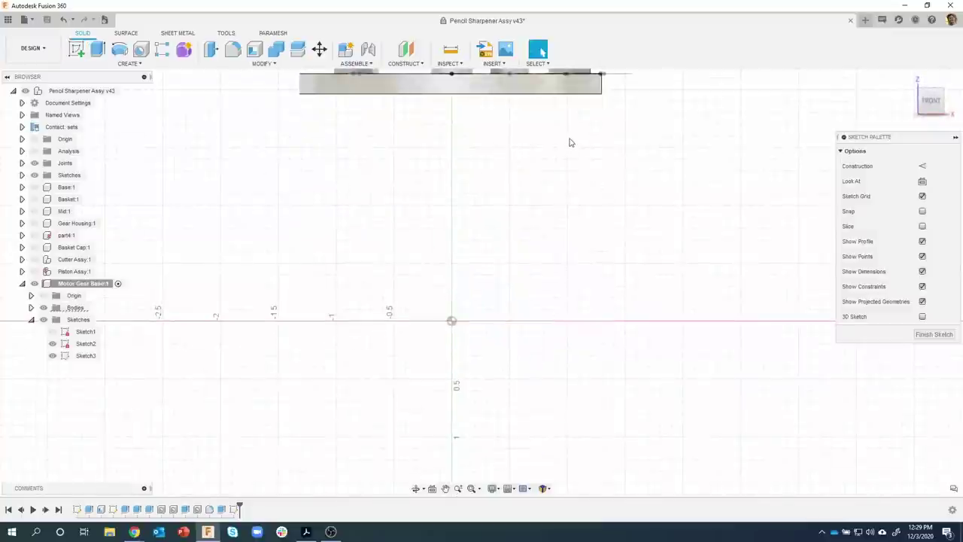
pyautogui.scroll(5, 527, 320)
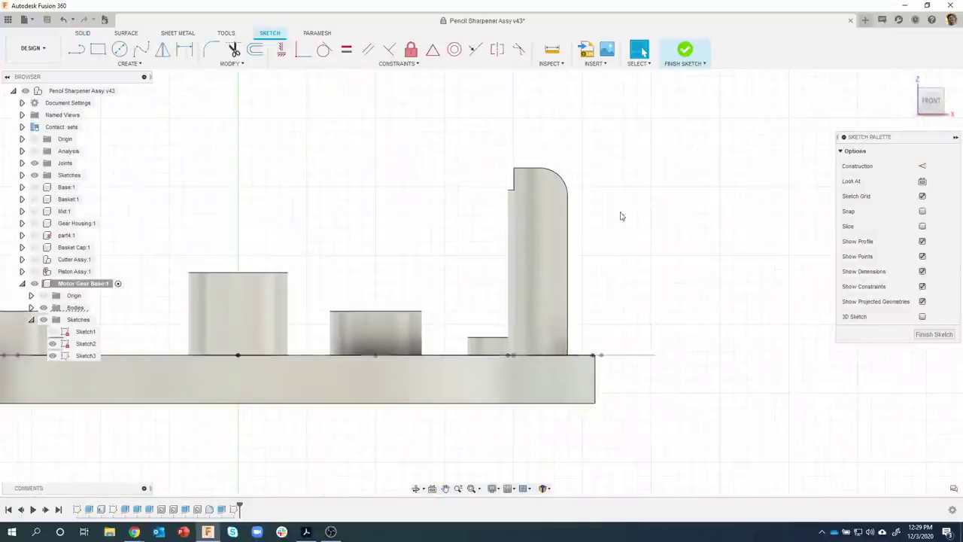
pyautogui.scroll(-3, 582, 301)
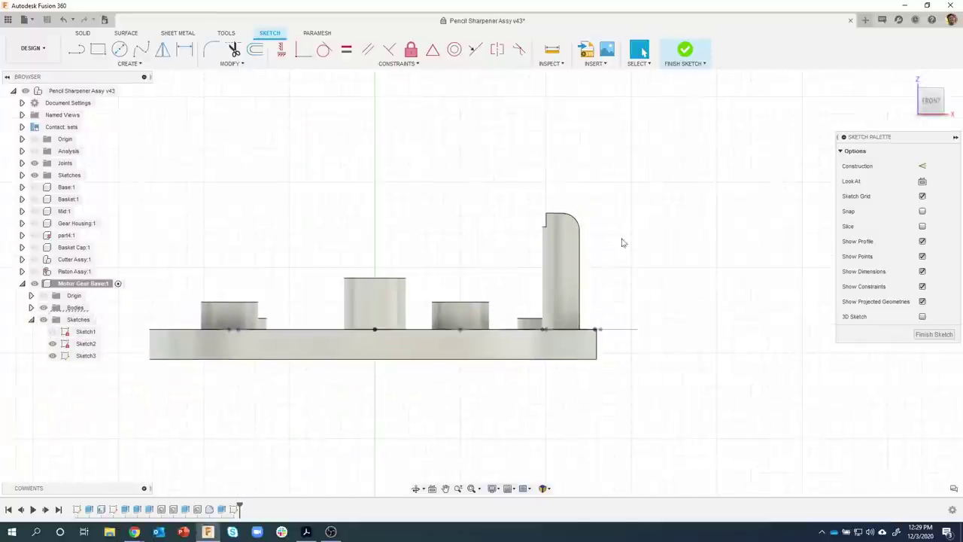
pyautogui.click(685, 49)
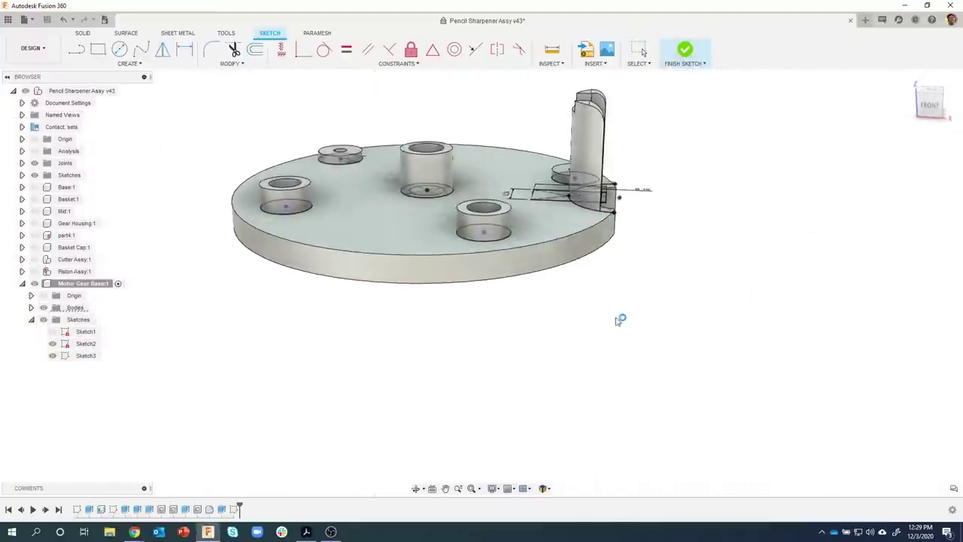
pyautogui.hotkey('ctrl', 'z')
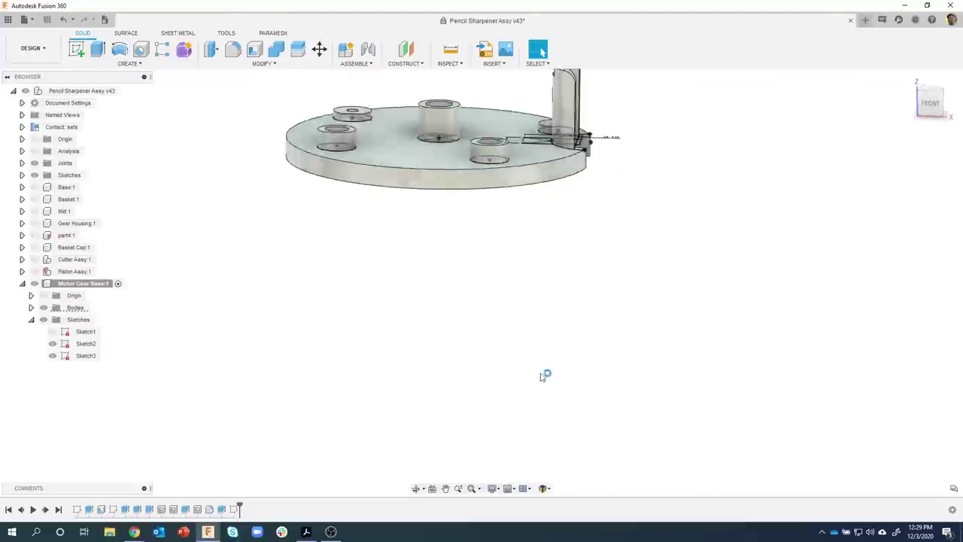
pyautogui.hotkey('ctrl', 'z')
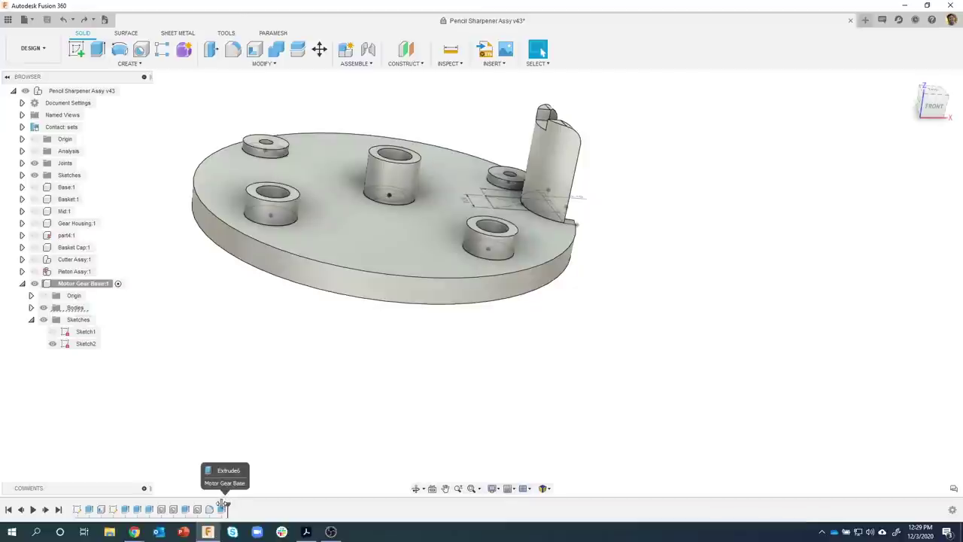
# Roll the design history back to just before the notch wall's cut extrusion
pyautogui.moveTo(221, 502); pyautogui.dragTo(216, 503)
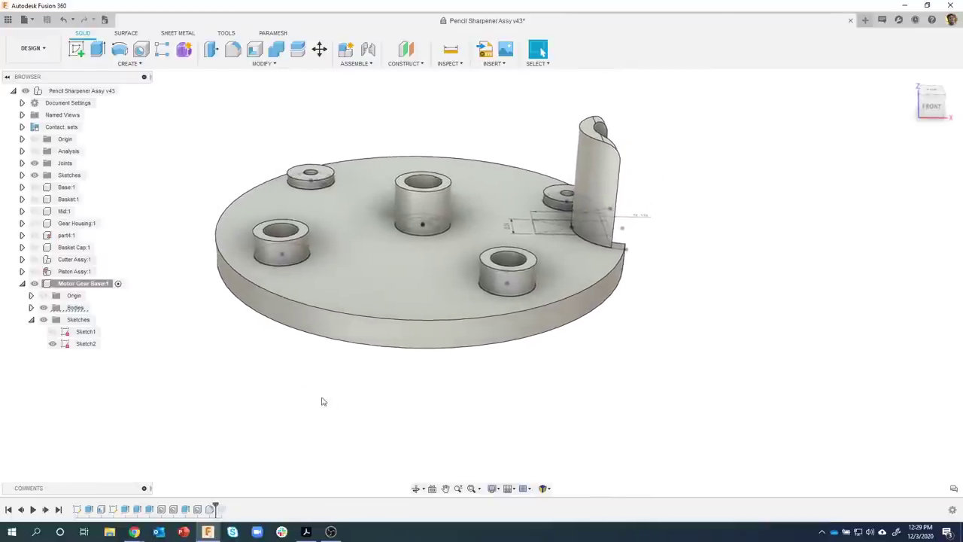
# Create a sketch on the front origin plane, project the curved wall's face into it, and check the projection with the body hidden
pyautogui.click(77, 49)
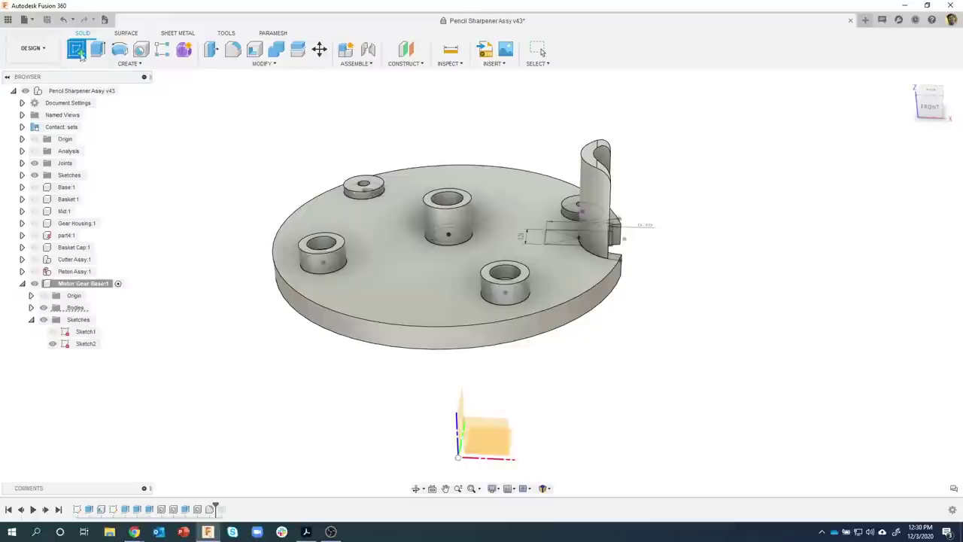
pyautogui.click(498, 429)
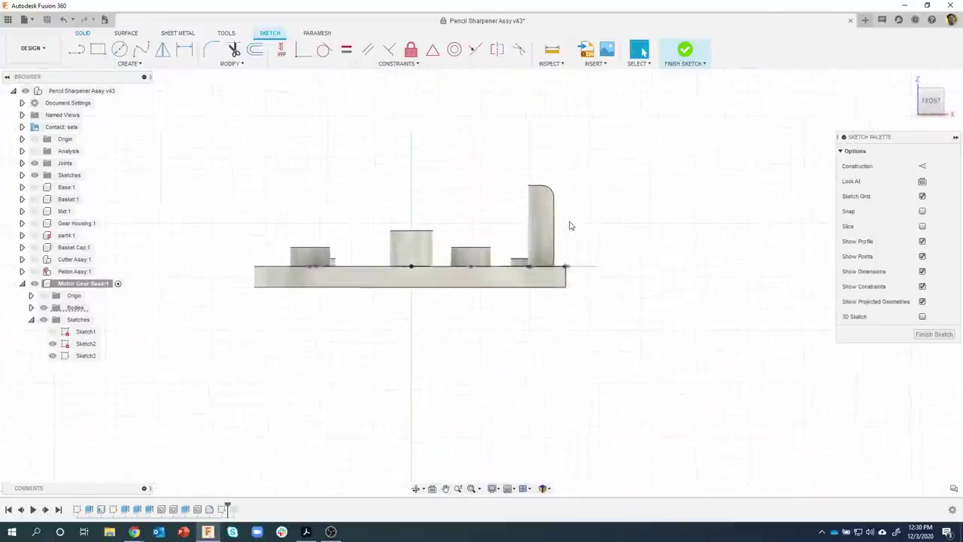
pyautogui.press('p')
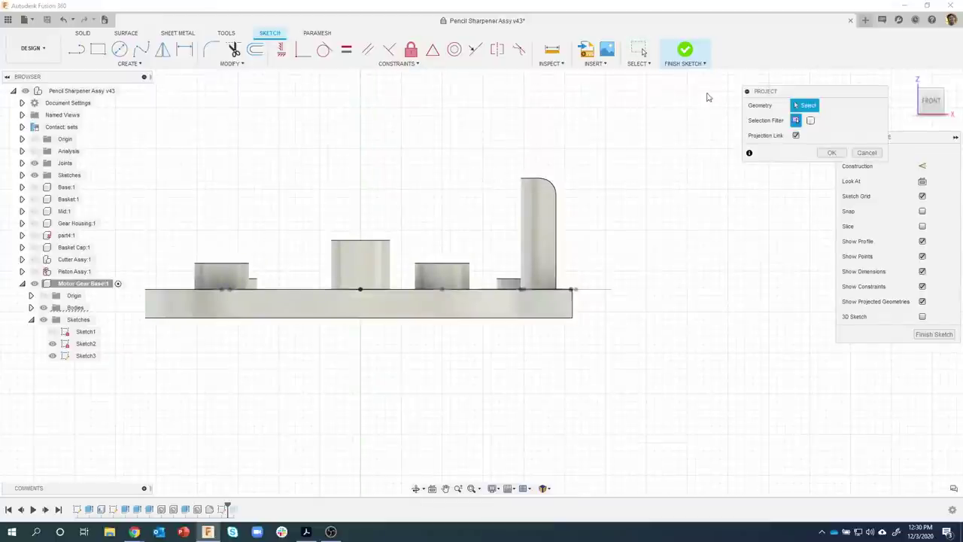
pyautogui.moveTo(840, 101); pyautogui.dragTo(763, 113)
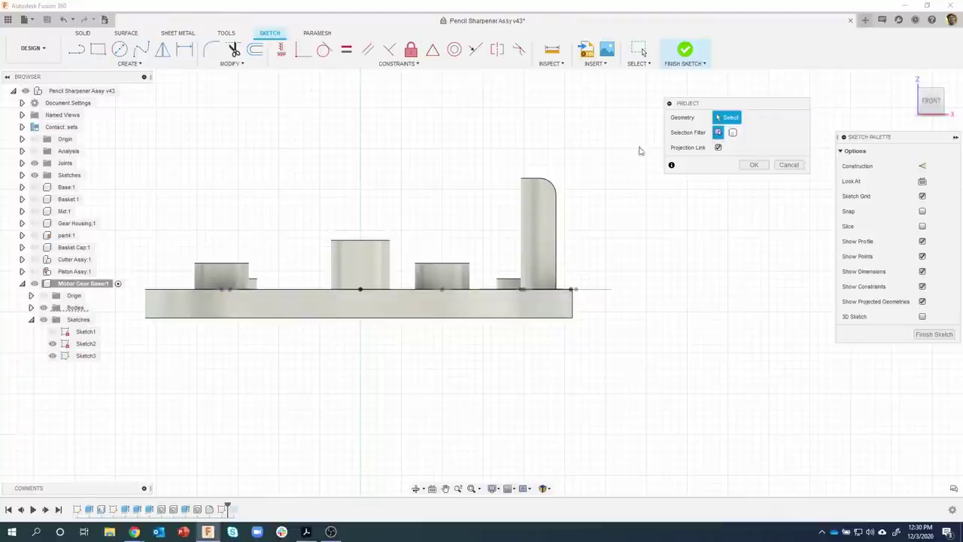
pyautogui.click(535, 215)
pyautogui.click(752, 164)
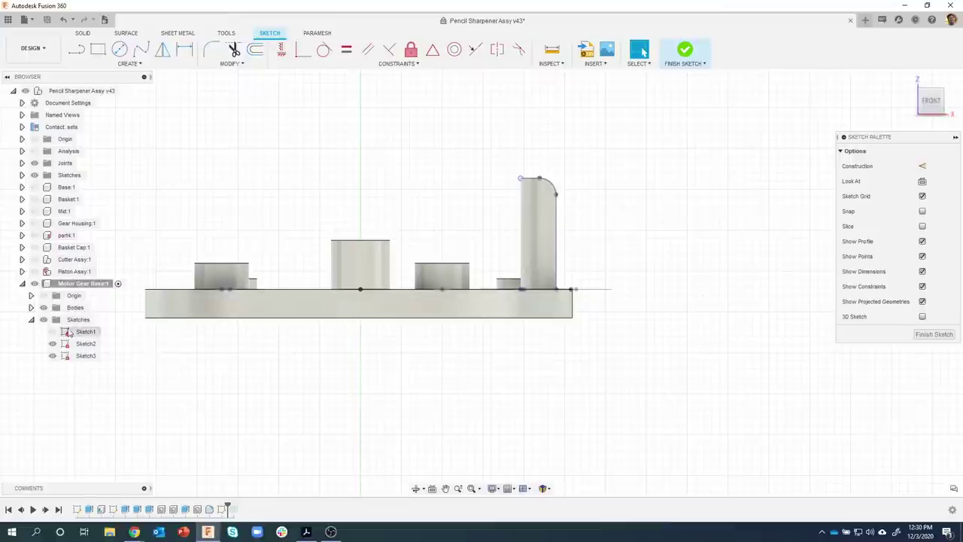
pyautogui.click(43, 307)
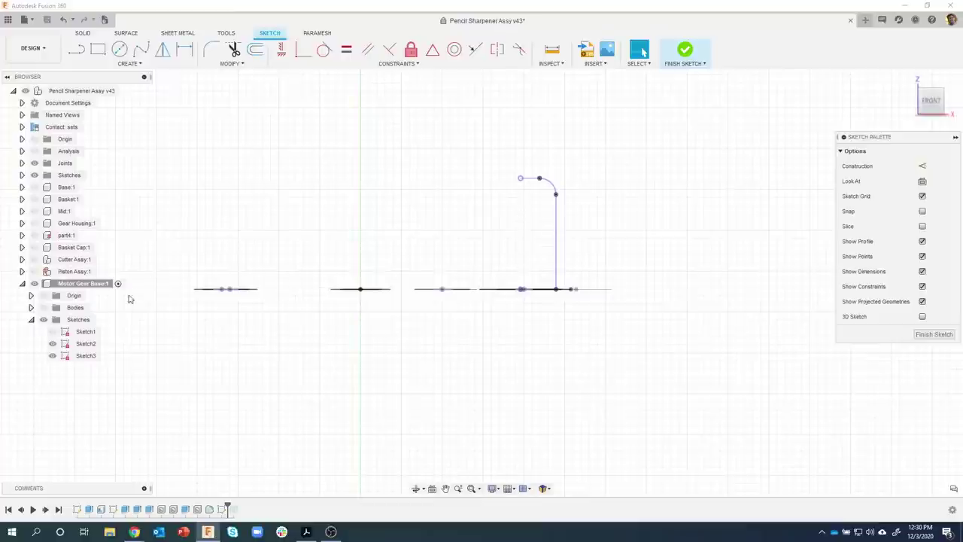
pyautogui.click(43, 307)
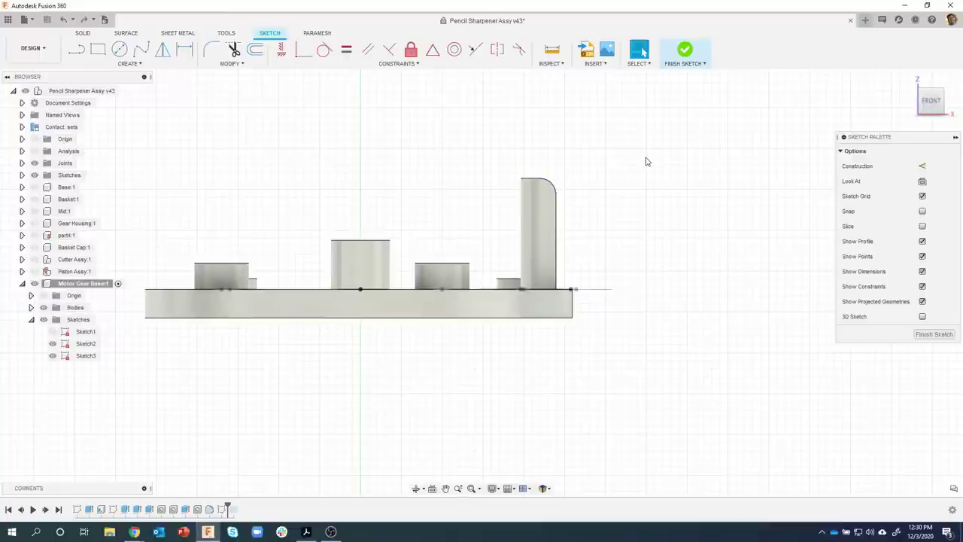
# Project the entire Motor Gear Base body into the sketch using the body selection filter, and check the outline with the body hidden
pyautogui.press('p')
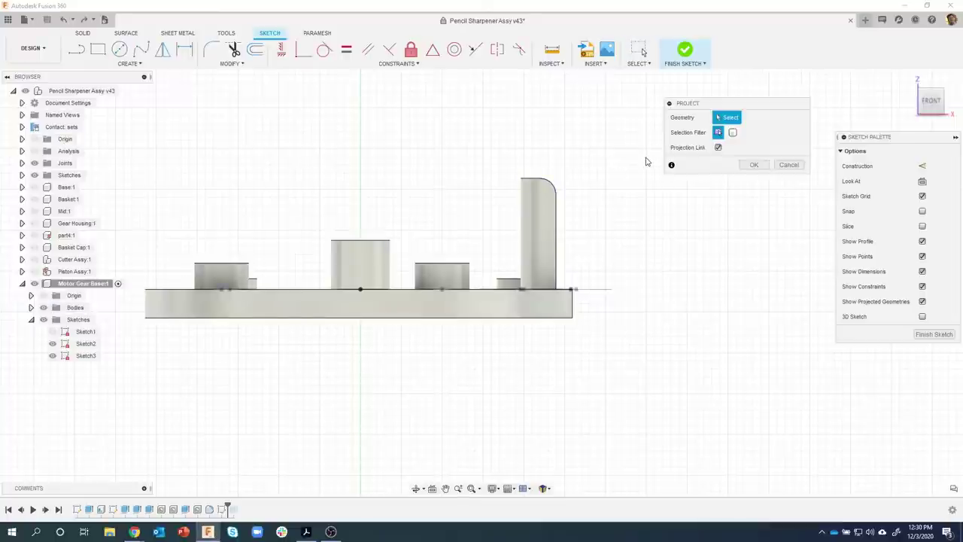
pyautogui.click(732, 133)
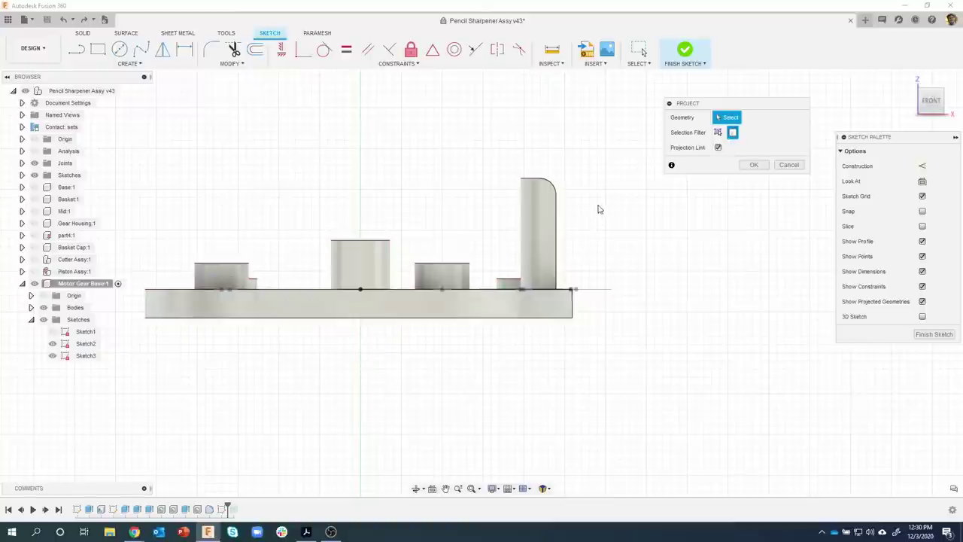
pyautogui.click(543, 211)
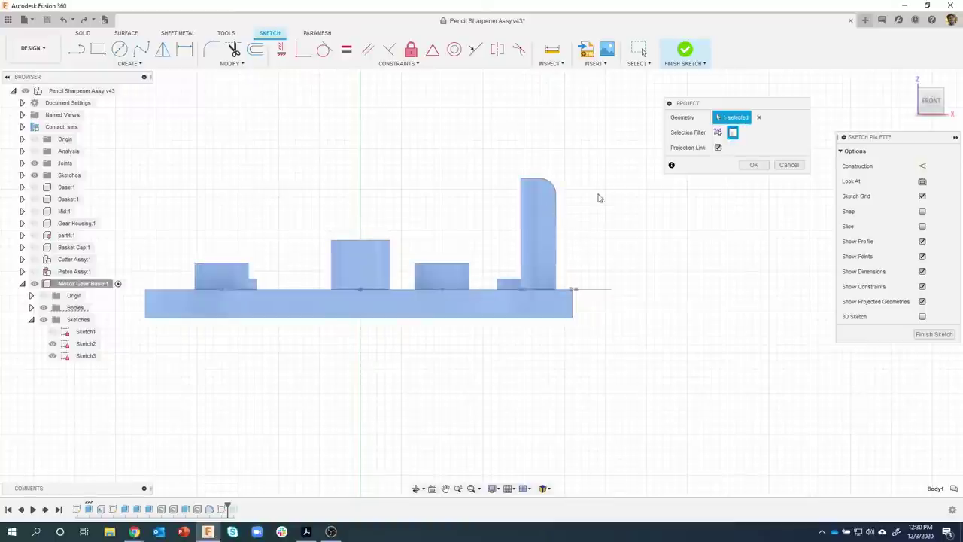
pyautogui.click(753, 164)
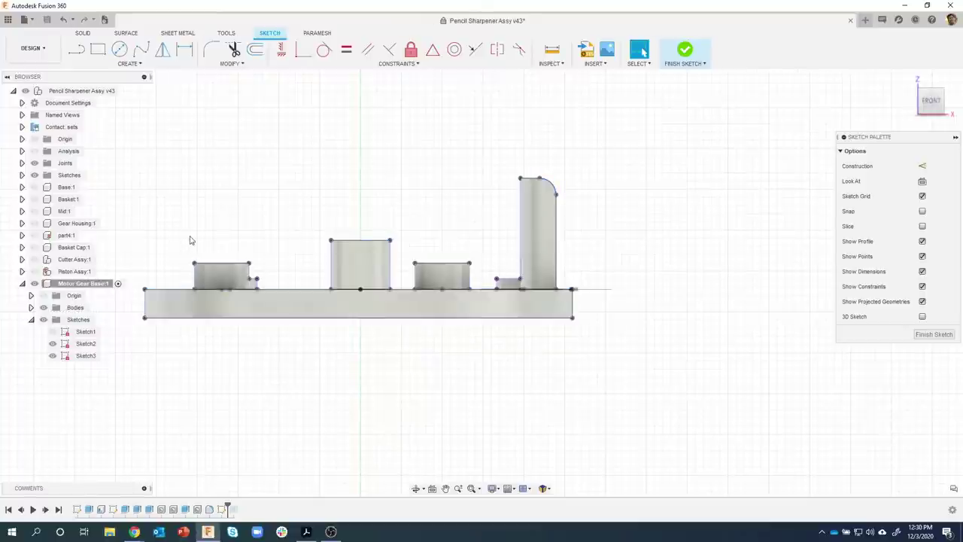
pyautogui.click(43, 308)
pyautogui.click(43, 308)
pyautogui.click(43, 308)
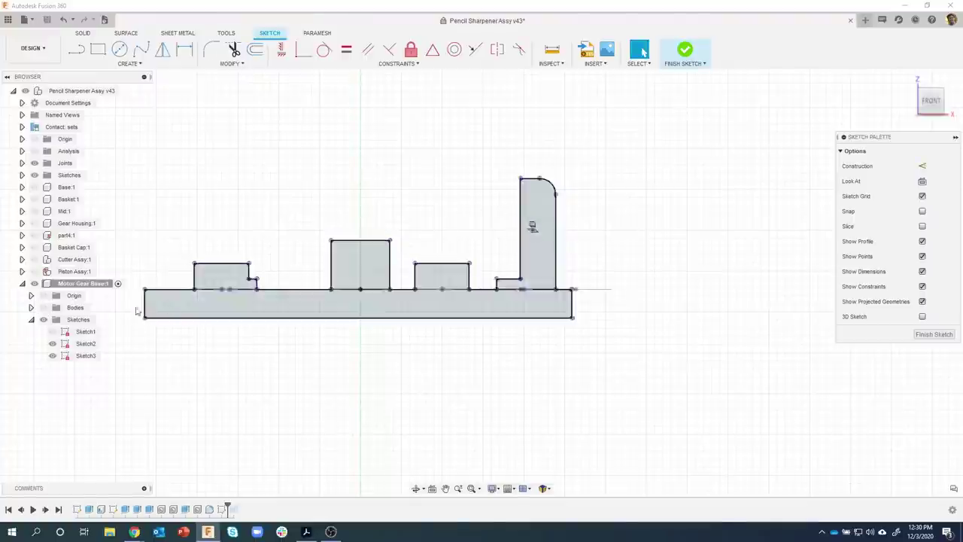
pyautogui.click(43, 308)
# Sketch a horizontal construction line extending inward from the curved wall's inner edge, about 0.15 in below the wall's top
pyautogui.moveTo(602, 229); pyautogui.dragTo(661, 218, button='middle')
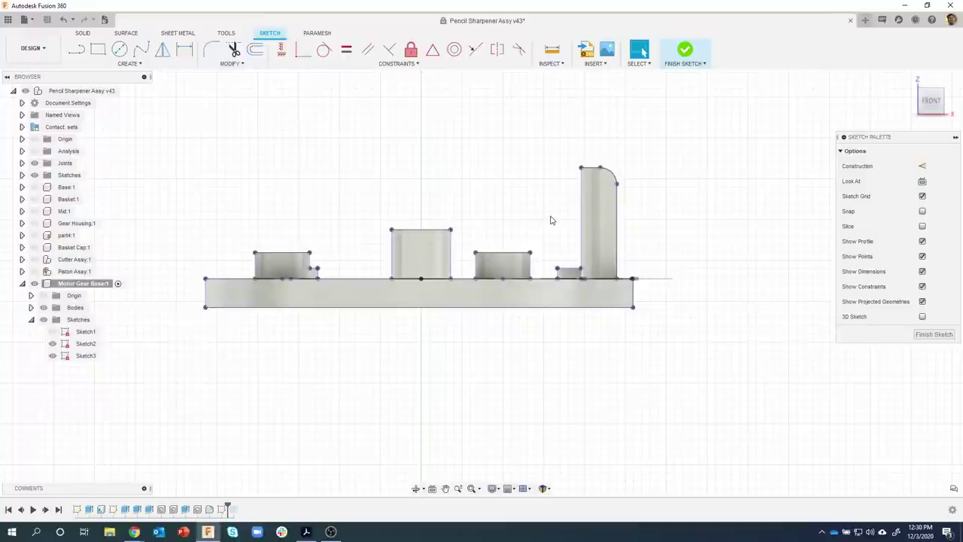
pyautogui.press('l')
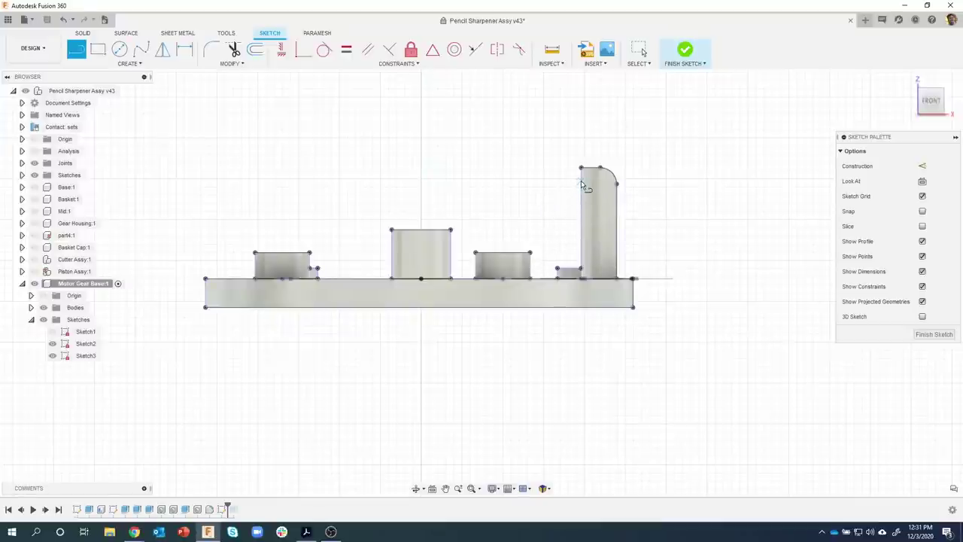
pyautogui.moveTo(575, 196); pyautogui.dragTo(511, 196)
pyautogui.click(509, 219)
pyautogui.press('Escape')
pyautogui.click(537, 196)
pyautogui.click(922, 167)
pyautogui.click(646, 157)
pyautogui.scroll(2, 564, 154)
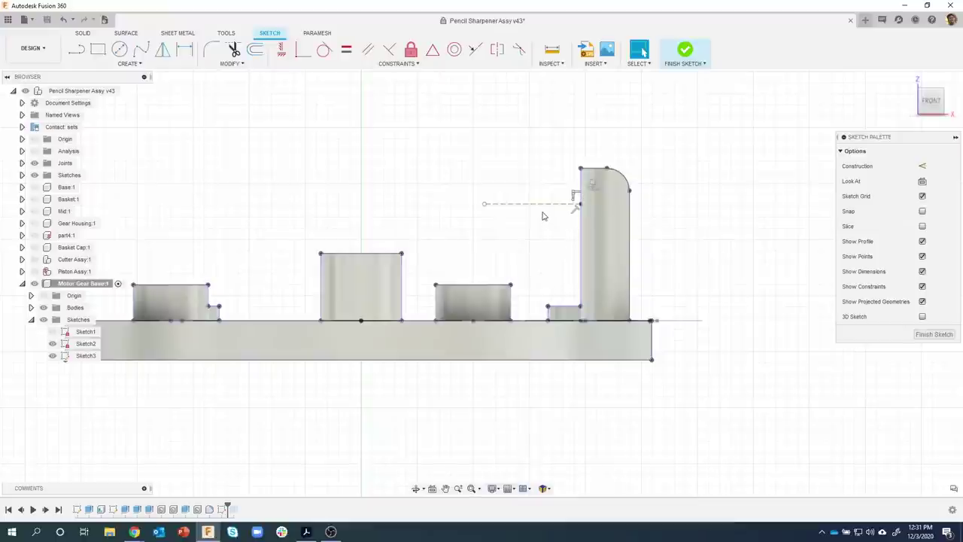
pyautogui.moveTo(542, 202)
pyautogui.mouseDown()
pyautogui.moveTo(541, 187)
pyautogui.moveTo(537, 217)
pyautogui.moveTo(532, 203)
pyautogui.mouseUp()
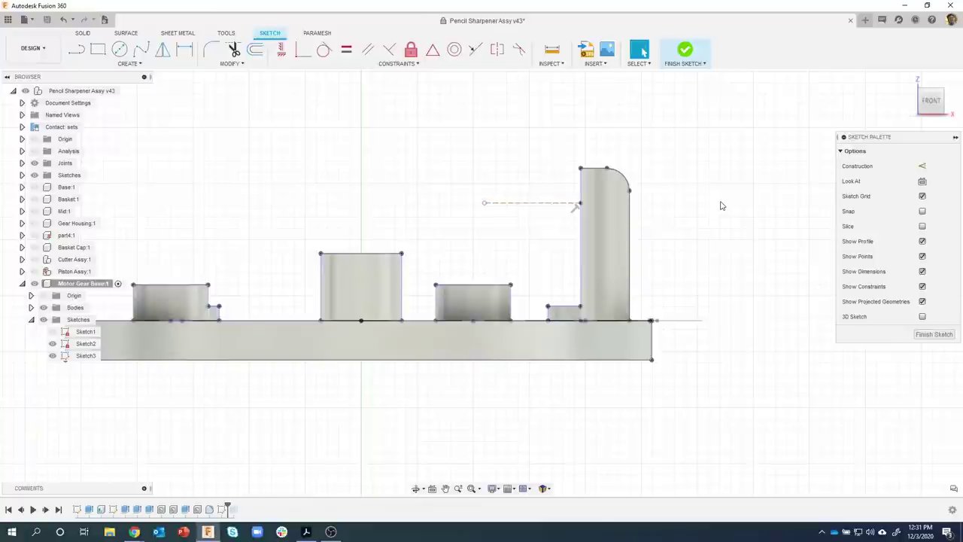
# Dimension the construction line 0.08 in below the top corner of the curved wall
pyautogui.press('d')
pyautogui.click(580, 169)
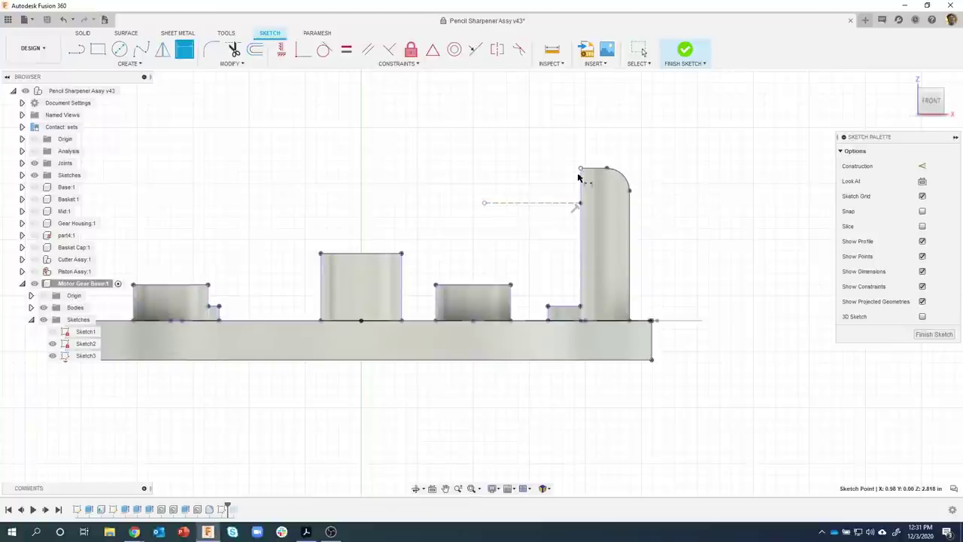
pyautogui.click(578, 203)
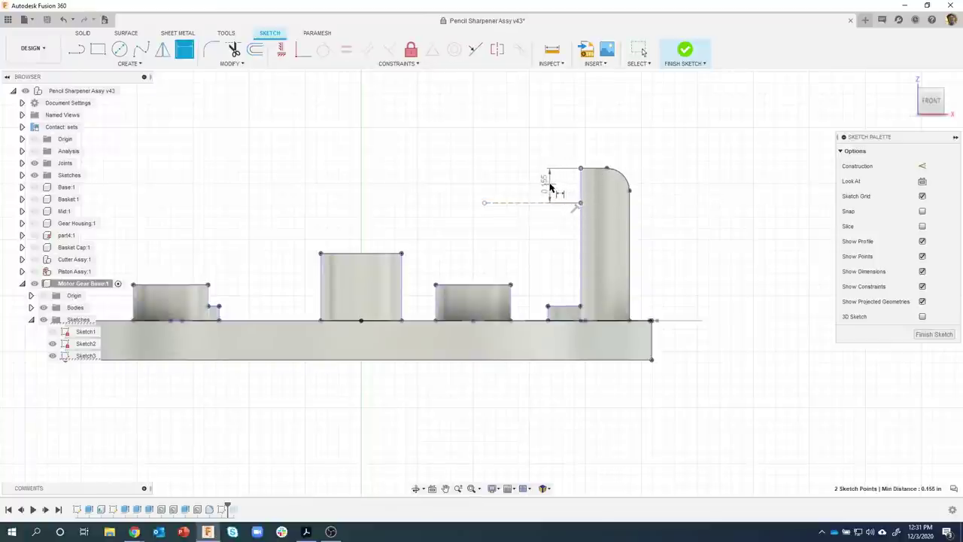
pyautogui.click(550, 185)
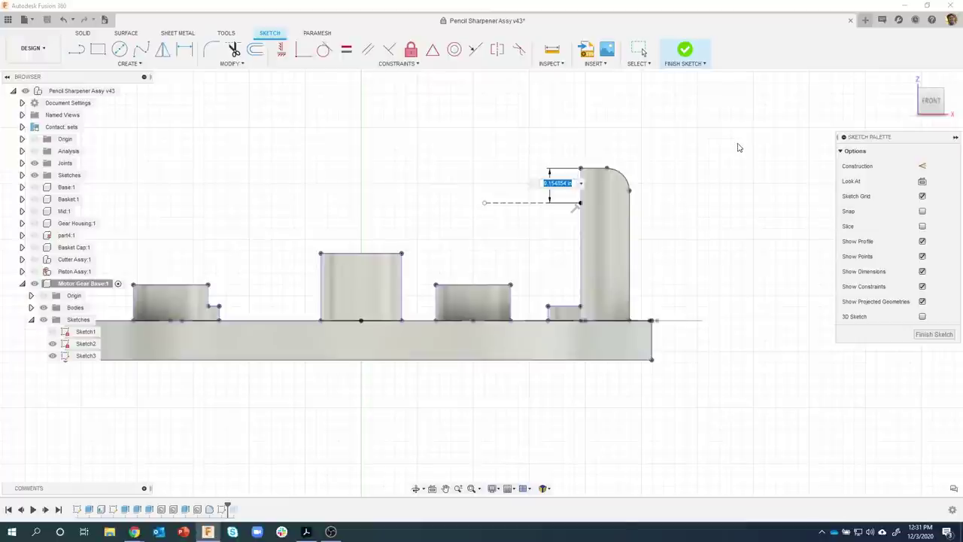
pyautogui.write('.08')
pyautogui.press('Return')
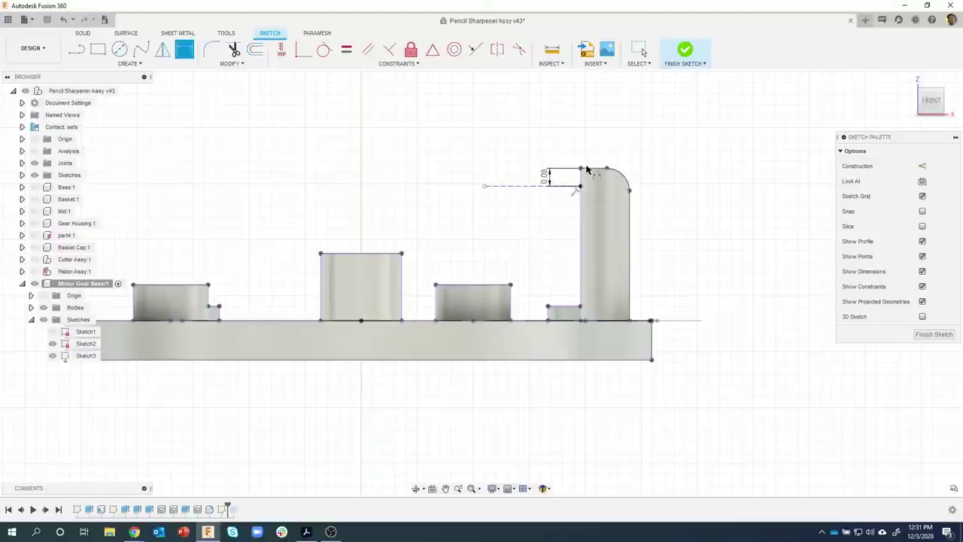
# Draw a slanted line about 0.66 in long from the construction line's wall end down to the disc's top face
pyautogui.press('l')
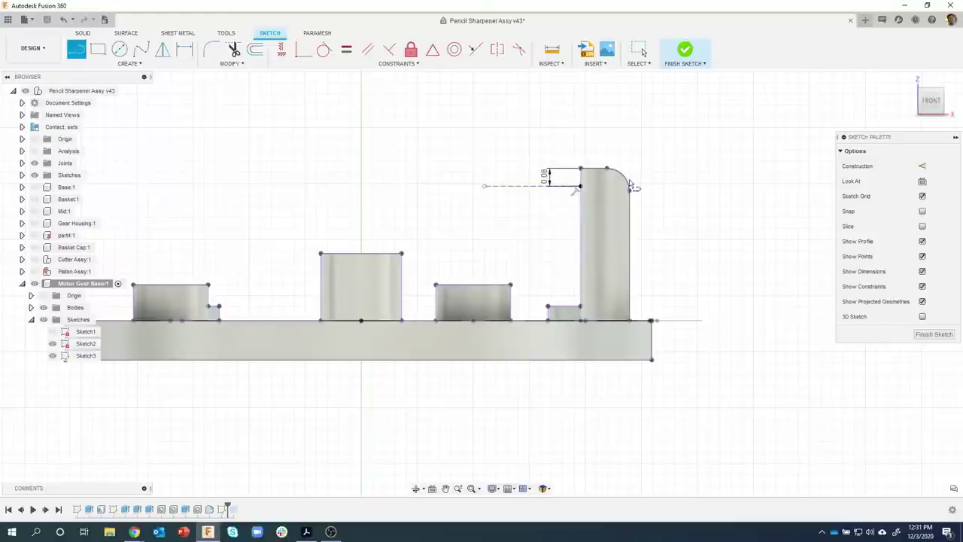
pyautogui.click(579, 186)
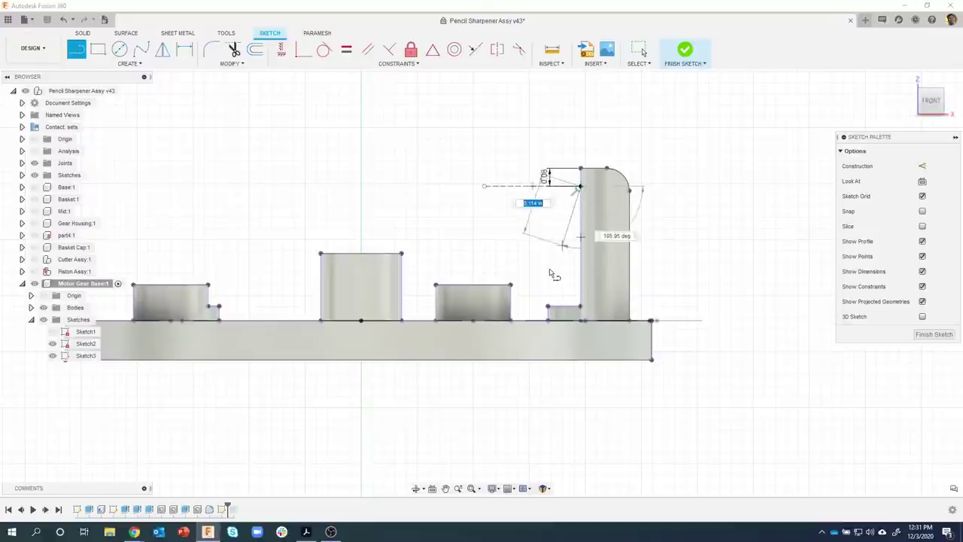
pyautogui.click(522, 321)
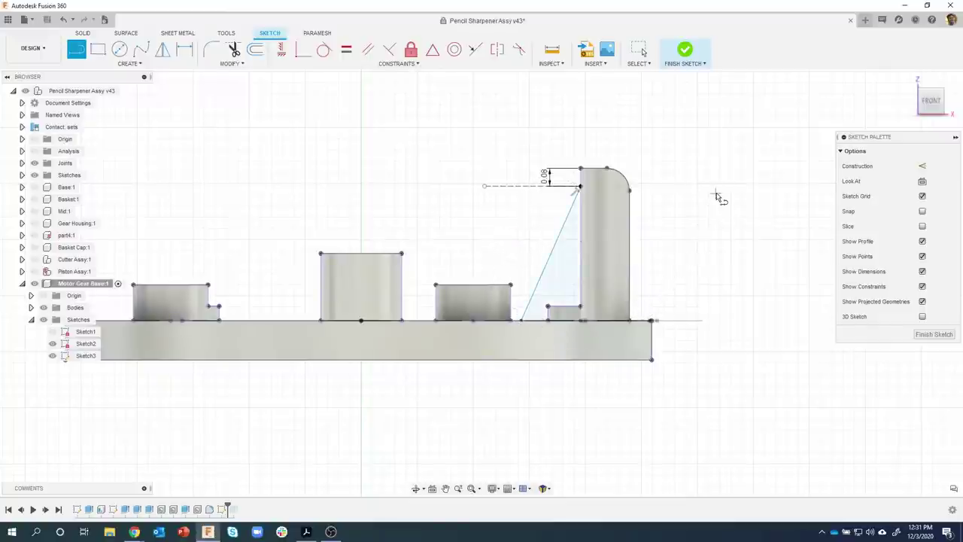
pyautogui.press('Escape')
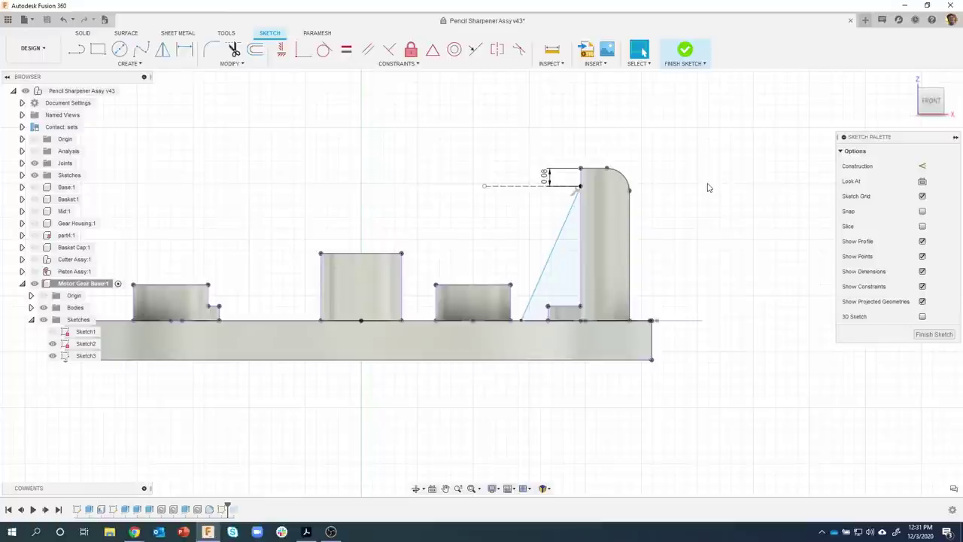
# Set the angle between the slanted line and the construction line to 70 degrees and finish the sketch
pyautogui.press('d')
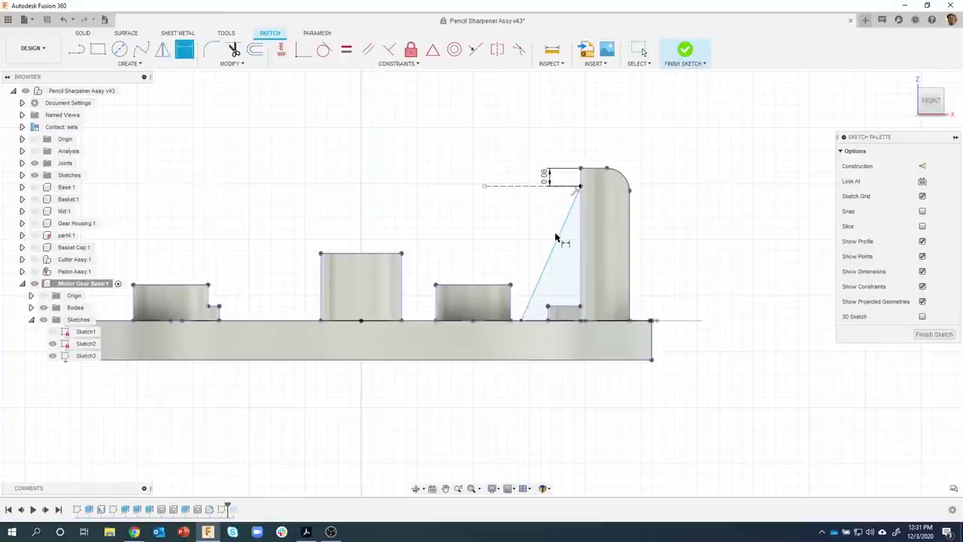
pyautogui.click(555, 238)
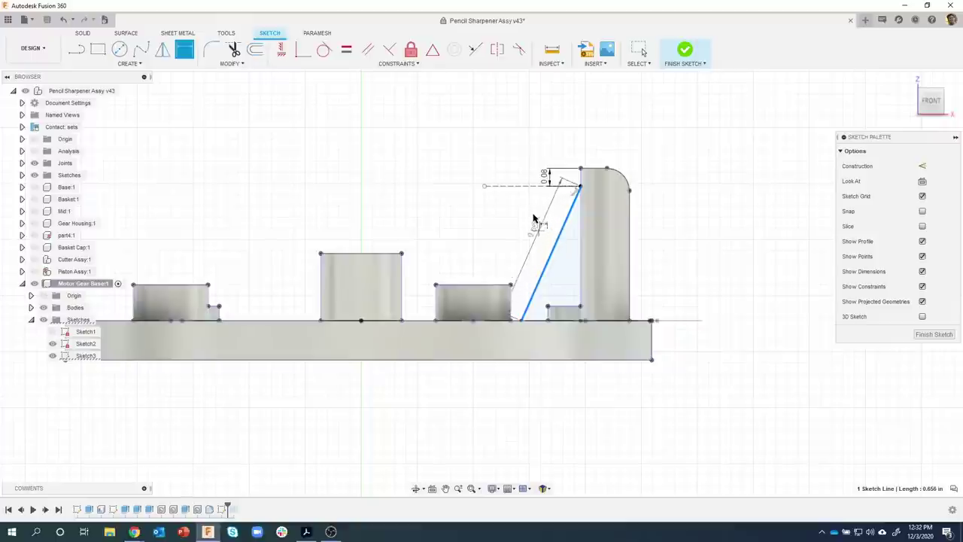
pyautogui.click(519, 186)
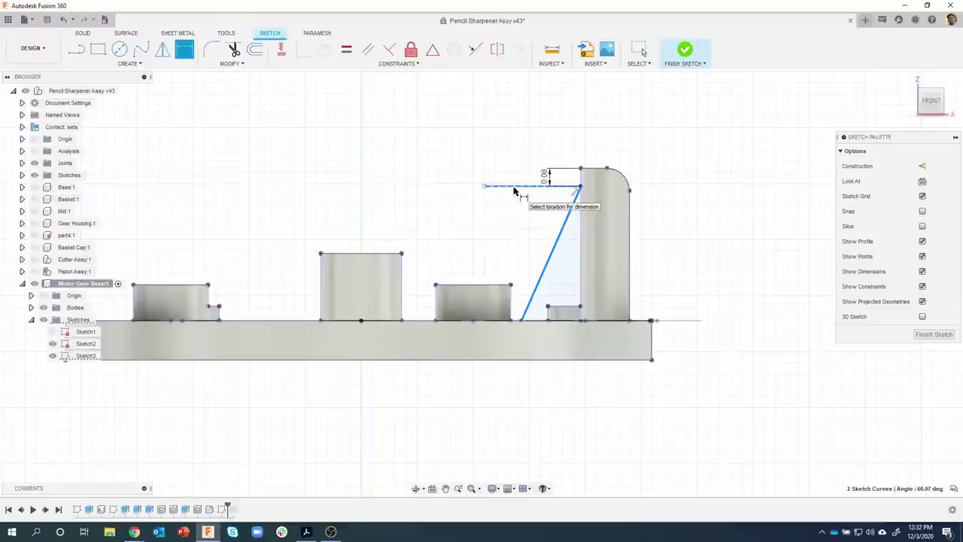
pyautogui.click(520, 228)
pyautogui.write('70')
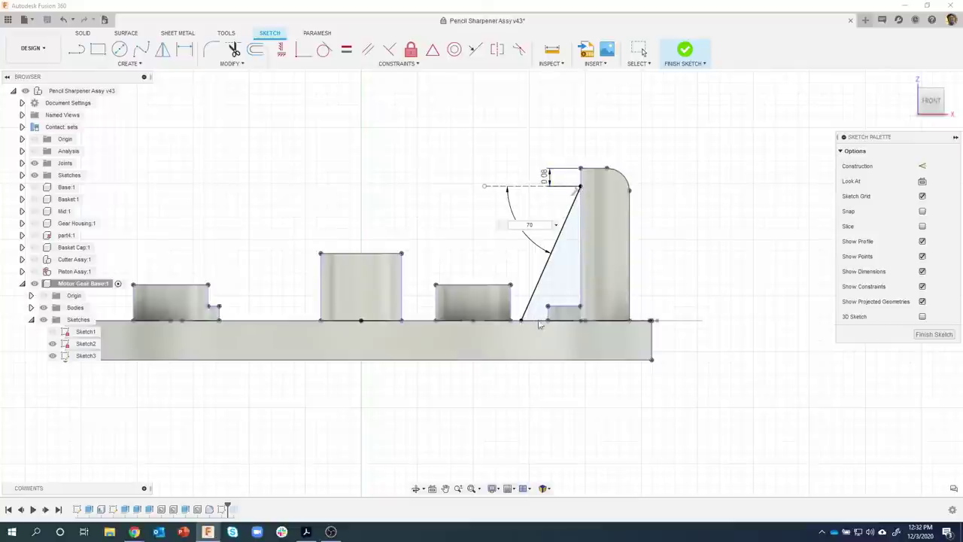
pyautogui.press('Return')
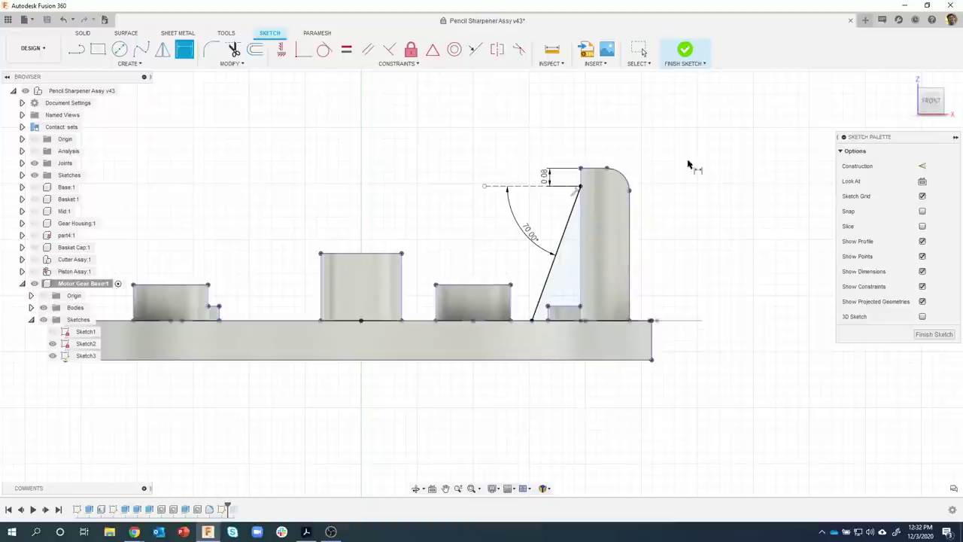
pyautogui.click(685, 51)
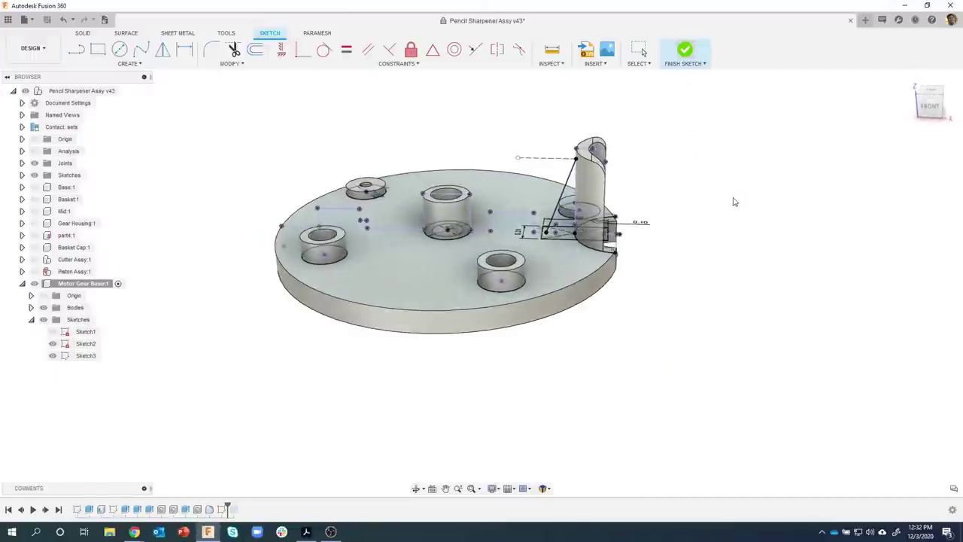
# Start a symmetric, to-next rib from the slanted sketch line and flip its direction so it fills toward the curved wall and disc
pyautogui.scroll(6, 471, 143)
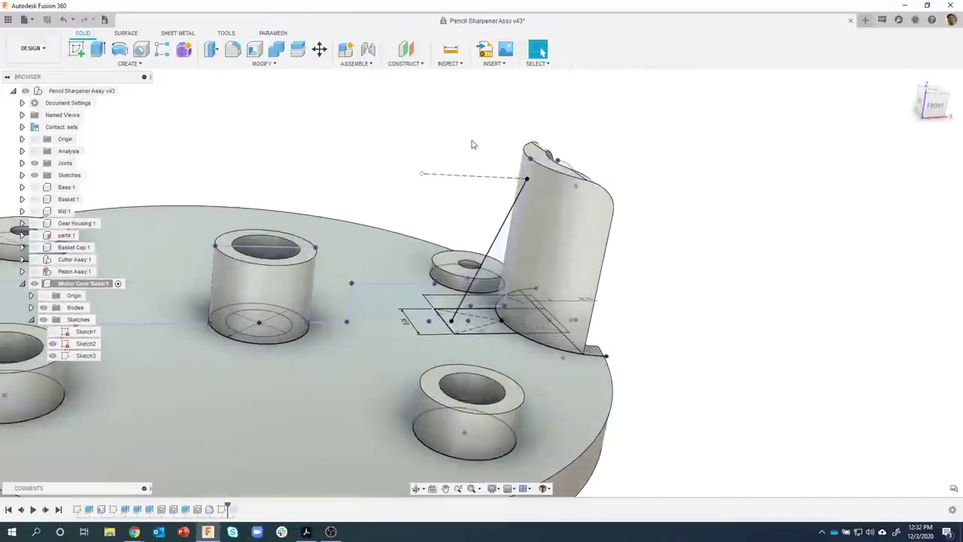
pyautogui.scroll(-2, 511, 188)
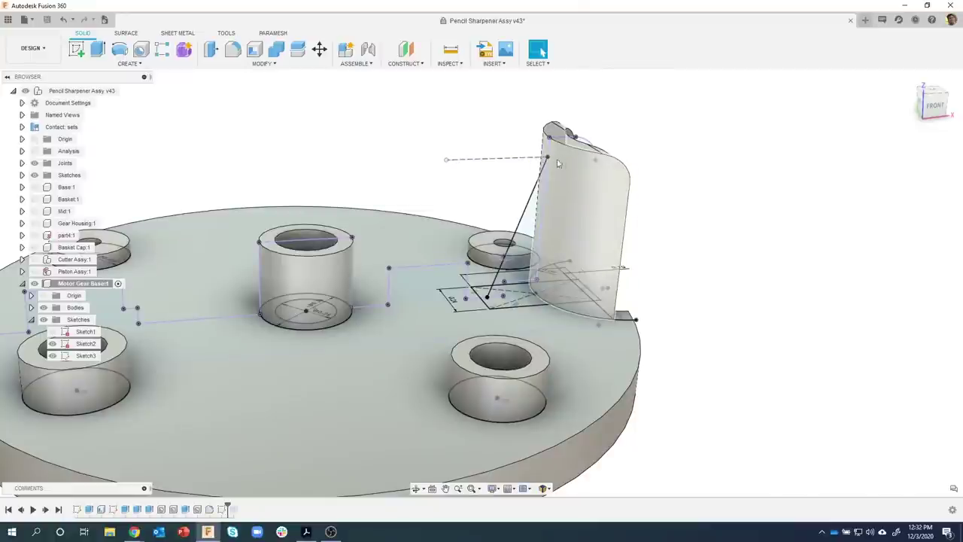
pyautogui.keyDown('shift'); pyautogui.moveTo(526, 210); pyautogui.dragTo(453, 290, button='middle'); pyautogui.keyUp('shift')
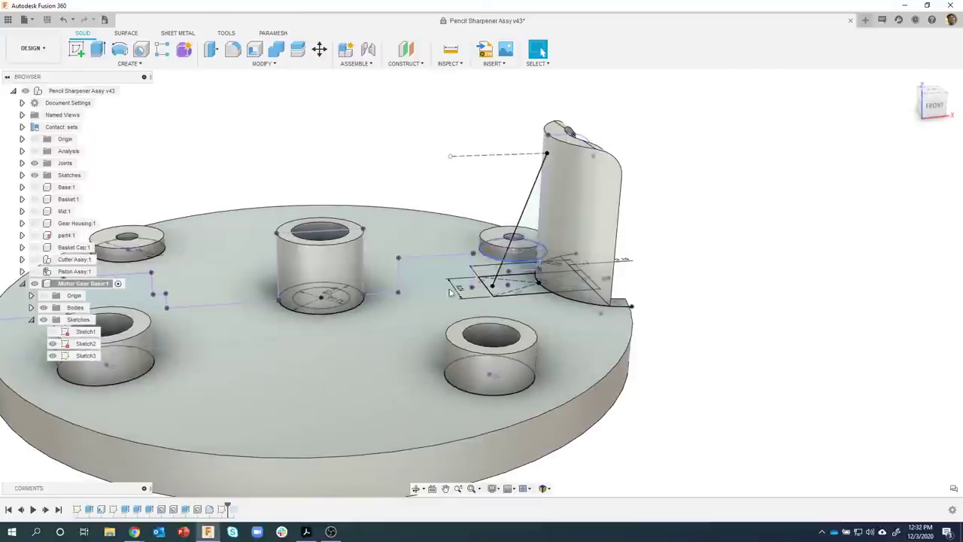
pyautogui.keyDown('shift'); pyautogui.moveTo(730, 200); pyautogui.dragTo(249, 87, button='middle'); pyautogui.keyUp('shift')
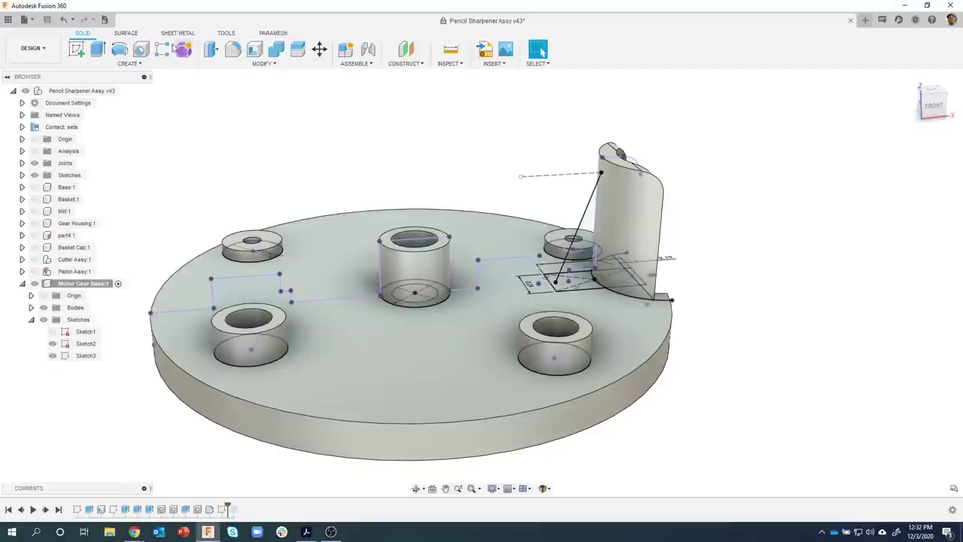
pyautogui.click(129, 64)
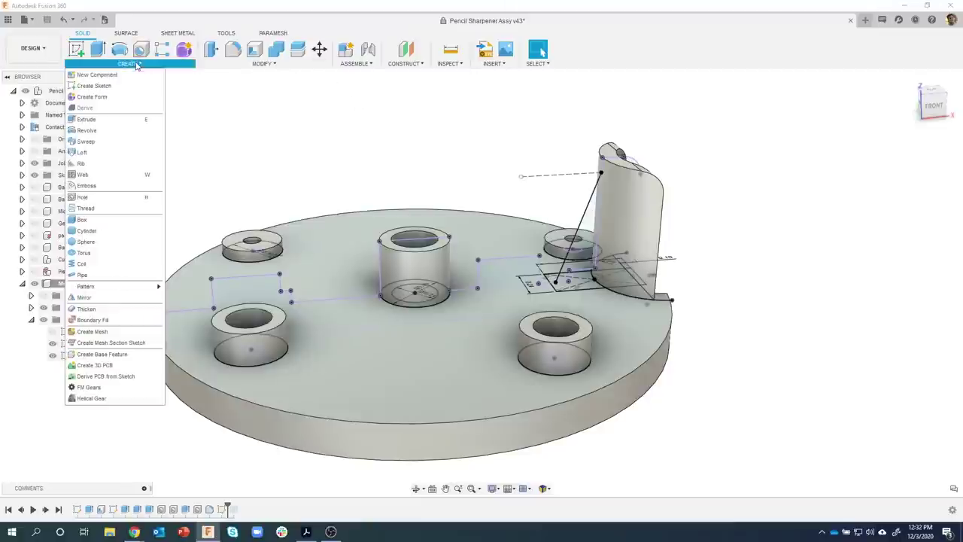
pyautogui.click(98, 163)
pyautogui.scroll(3, 567, 279)
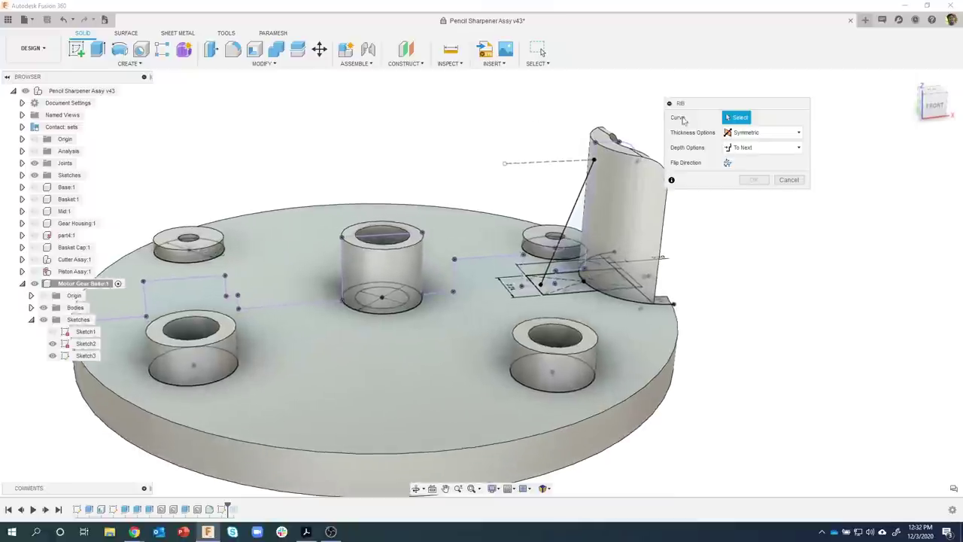
pyautogui.click(594, 194)
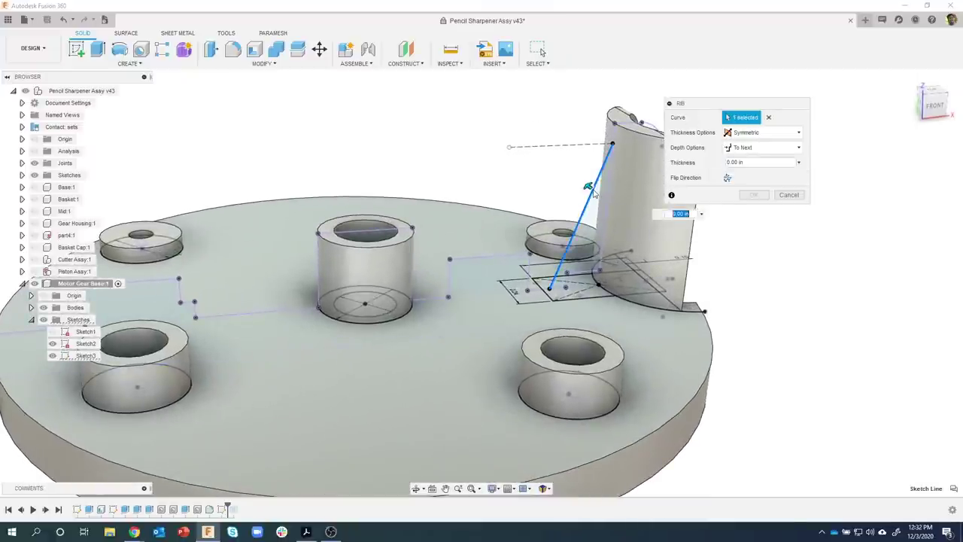
pyautogui.moveTo(594, 194)
pyautogui.keyDown('shift'); pyautogui.mouseDown(button='middle')
pyautogui.moveTo(607, 197)
pyautogui.moveTo(545, 201)
pyautogui.mouseUp(button='middle'); pyautogui.keyUp('shift')
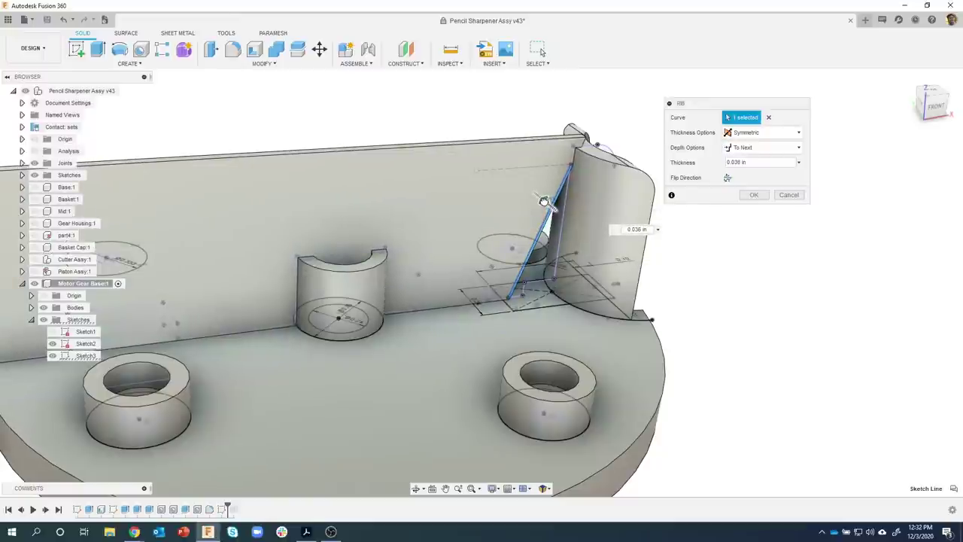
pyautogui.keyDown('shift'); pyautogui.moveTo(543, 201); pyautogui.dragTo(534, 169, button='middle'); pyautogui.keyUp('shift')
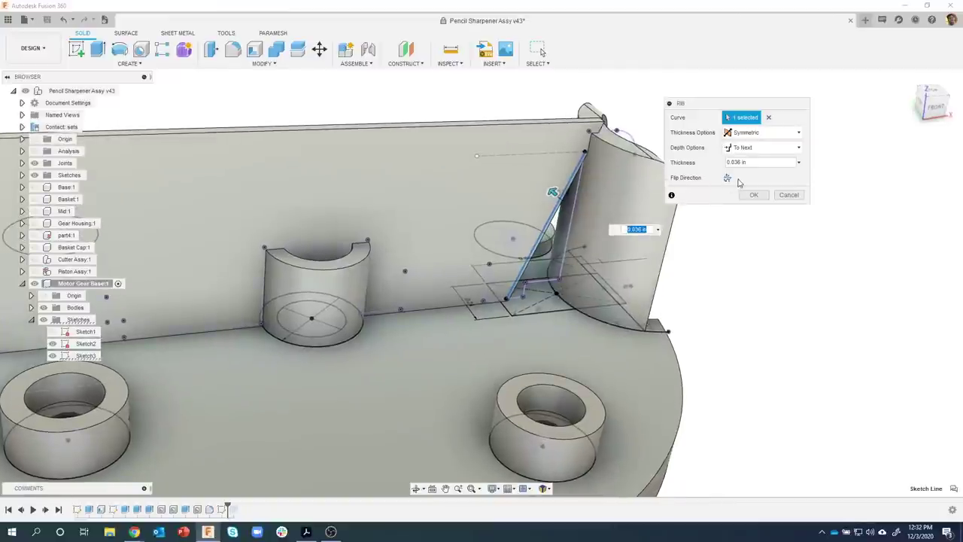
pyautogui.click(725, 178)
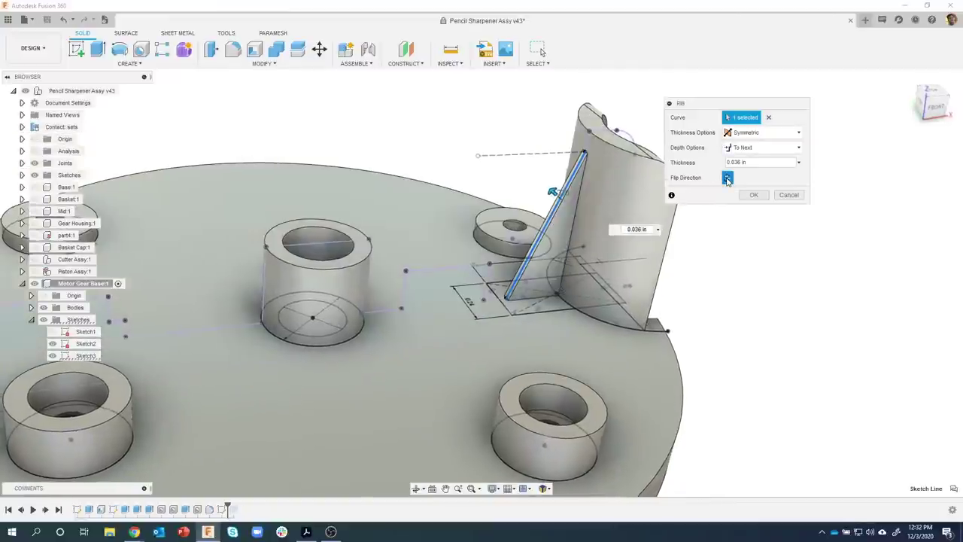
# Set the rib's thickness to 0.05 in and create it
pyautogui.keyDown('shift'); pyautogui.moveTo(553, 188); pyautogui.dragTo(542, 193, button='middle'); pyautogui.keyUp('shift')
pyautogui.scroll(3, 542, 193)
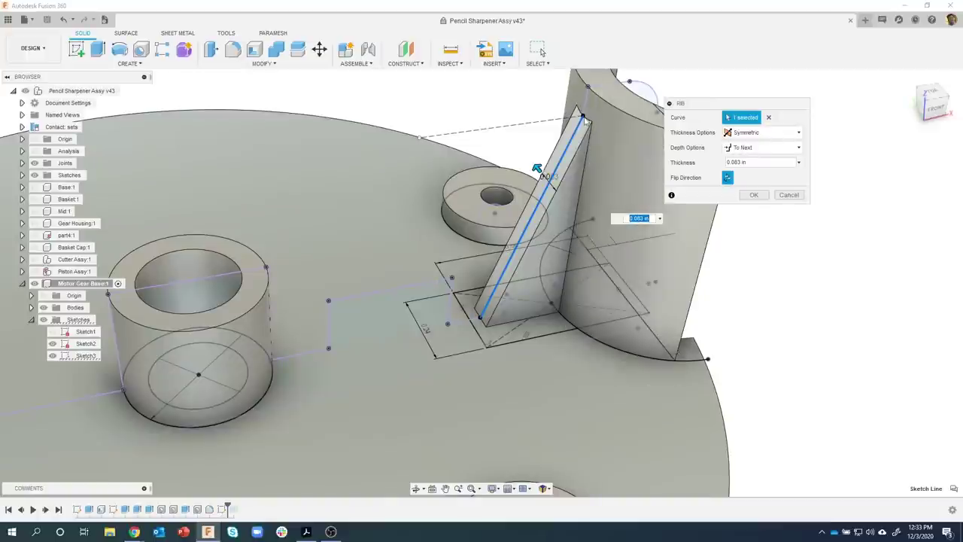
pyautogui.keyDown('shift'); pyautogui.moveTo(602, 126); pyautogui.dragTo(622, 176, button='middle'); pyautogui.keyUp('shift')
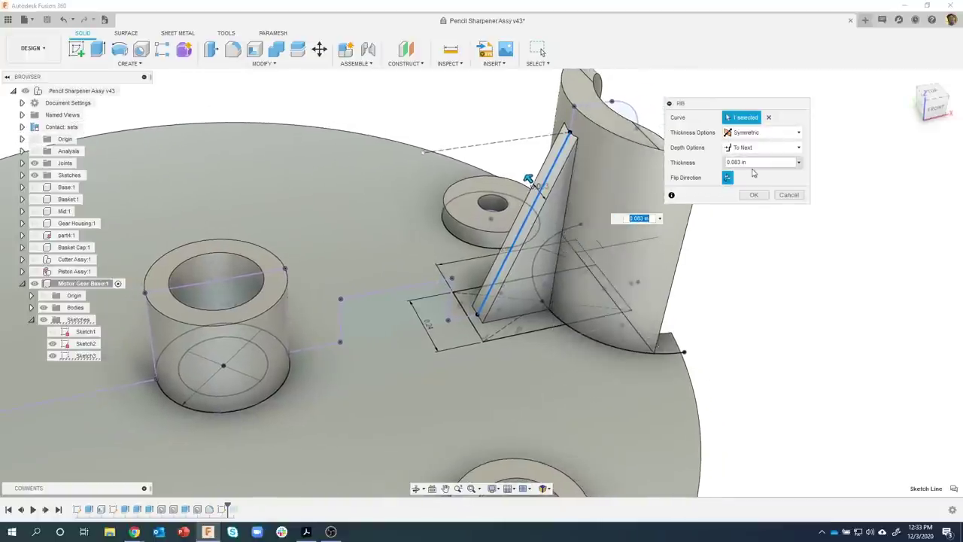
pyautogui.moveTo(760, 165); pyautogui.dragTo(721, 169)
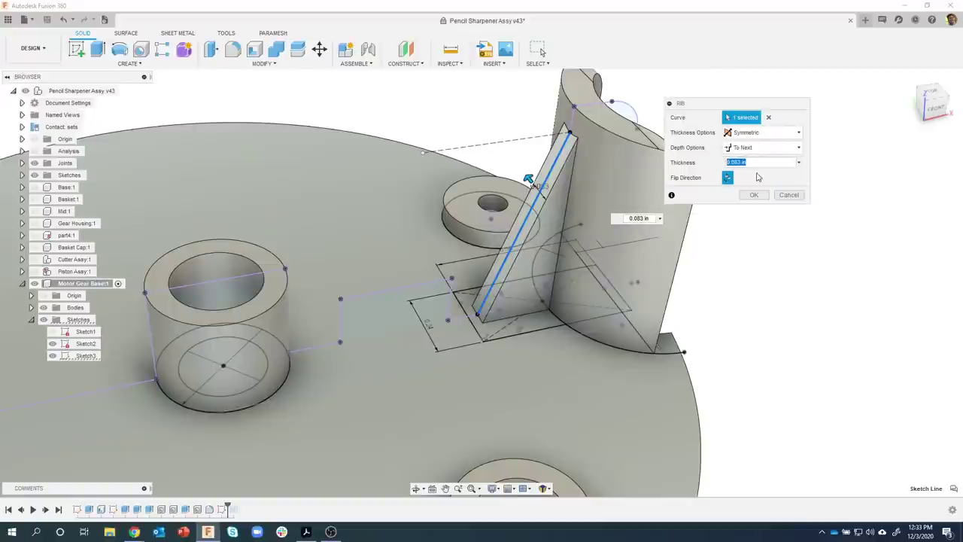
pyautogui.write('.05')
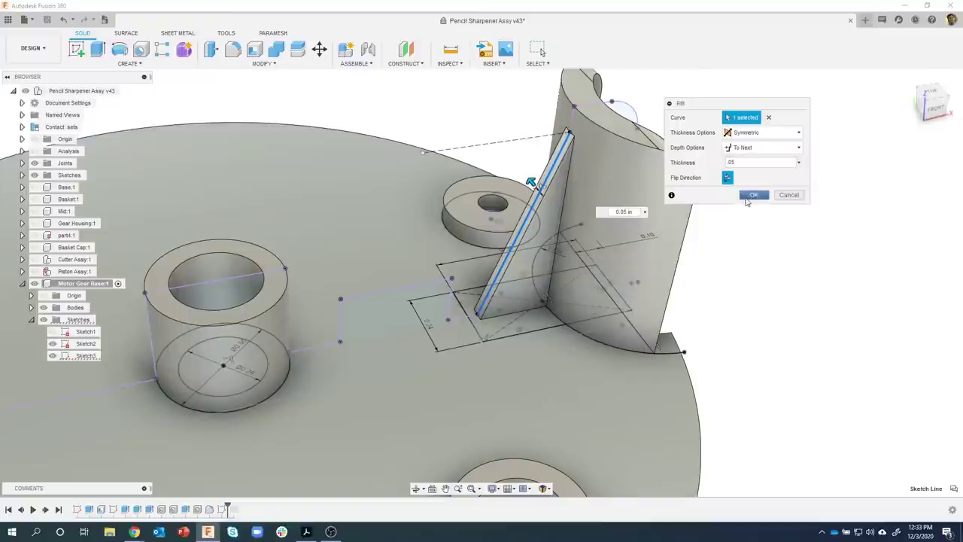
pyautogui.click(751, 196)
# Roll the timeline forward past the extrude that follows the rib to restore the notch through the curved wall
pyautogui.keyDown('shift'); pyautogui.moveTo(772, 200); pyautogui.dragTo(502, 175, button='middle'); pyautogui.keyUp('shift')
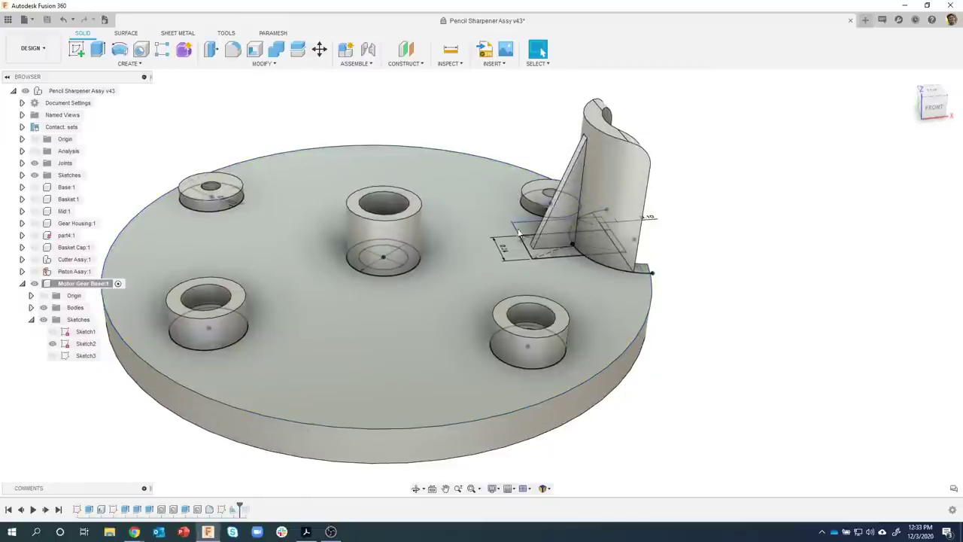
pyautogui.keyDown('shift'); pyautogui.moveTo(585, 250); pyautogui.dragTo(613, 219, button='middle'); pyautogui.keyUp('shift')
pyautogui.keyDown('shift'); pyautogui.moveTo(684, 208); pyautogui.dragTo(255, 502, button='middle'); pyautogui.keyUp('shift')
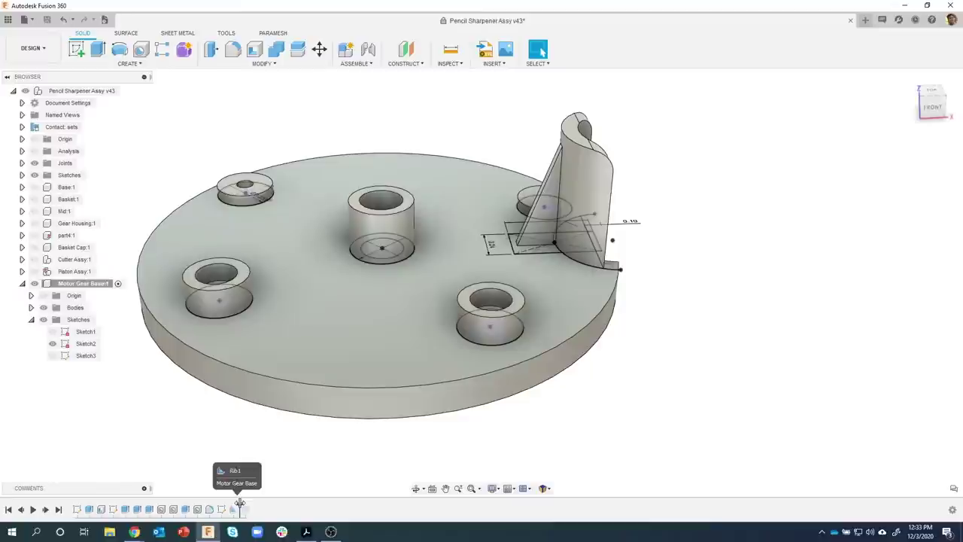
pyautogui.moveTo(248, 504); pyautogui.dragTo(251, 509)
pyautogui.keyDown('shift'); pyautogui.moveTo(581, 471); pyautogui.dragTo(577, 391, button='middle'); pyautogui.keyUp('shift')
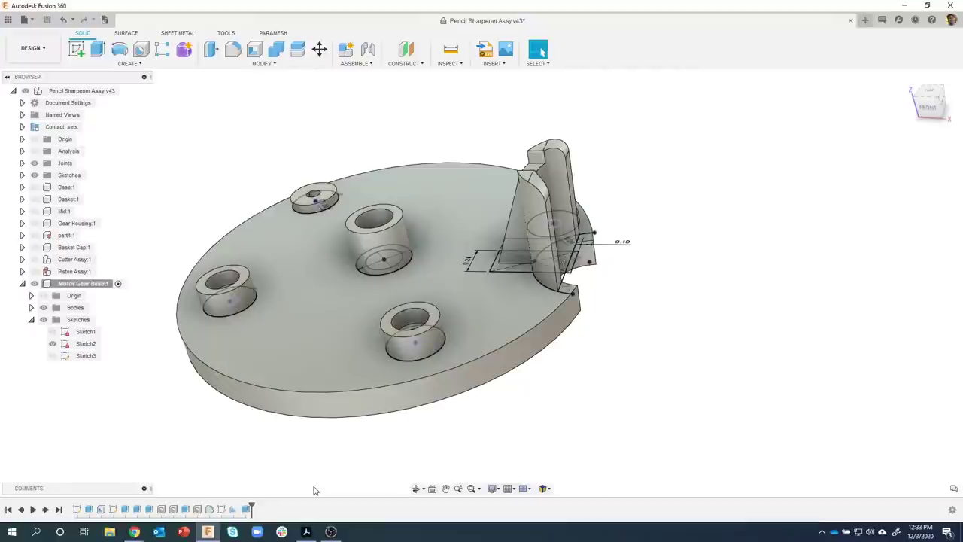
# Switch to the Motor Gear Assy drawing in Acrobat, examine the top and section views for the remaining boss dimensions, and return to Fusion 360
pyautogui.click(304, 532)
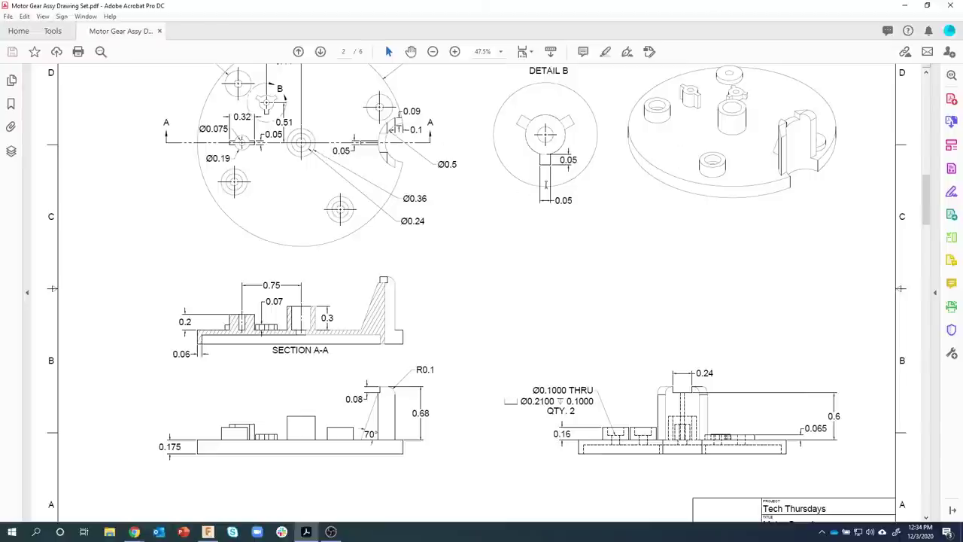
pyautogui.moveTo(927, 188); pyautogui.dragTo(930, 169)
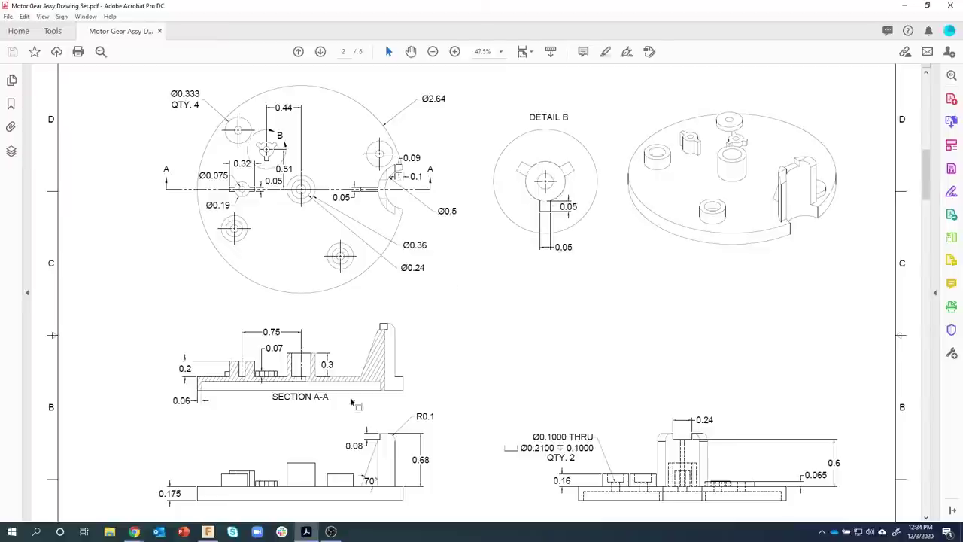
pyautogui.click(210, 533)
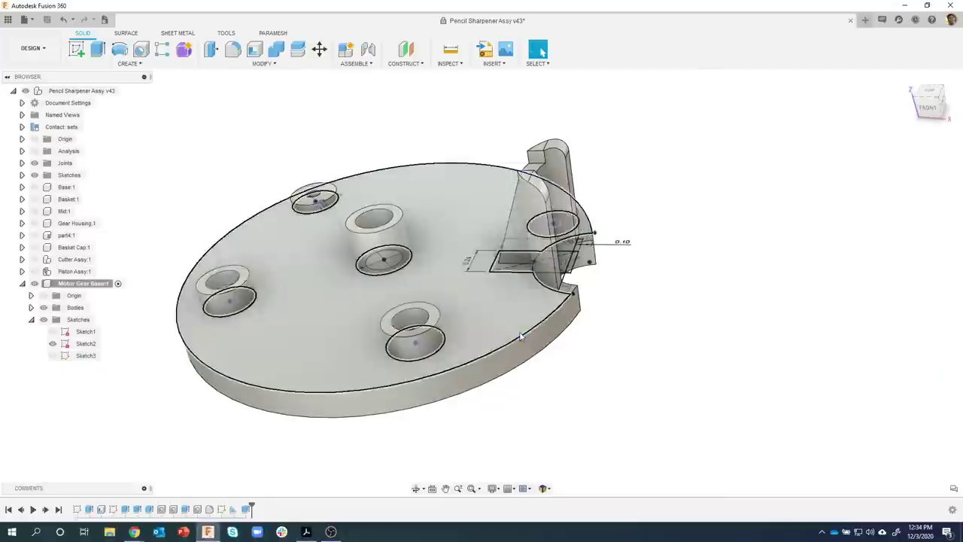
# Reopen the disc's boss-layout sketch and draw a 0.075 in diameter circle on the side of the central boss opposite the notch
pyautogui.keyDown('shift'); pyautogui.moveTo(625, 325); pyautogui.dragTo(338, 449, button='middle'); pyautogui.keyUp('shift')
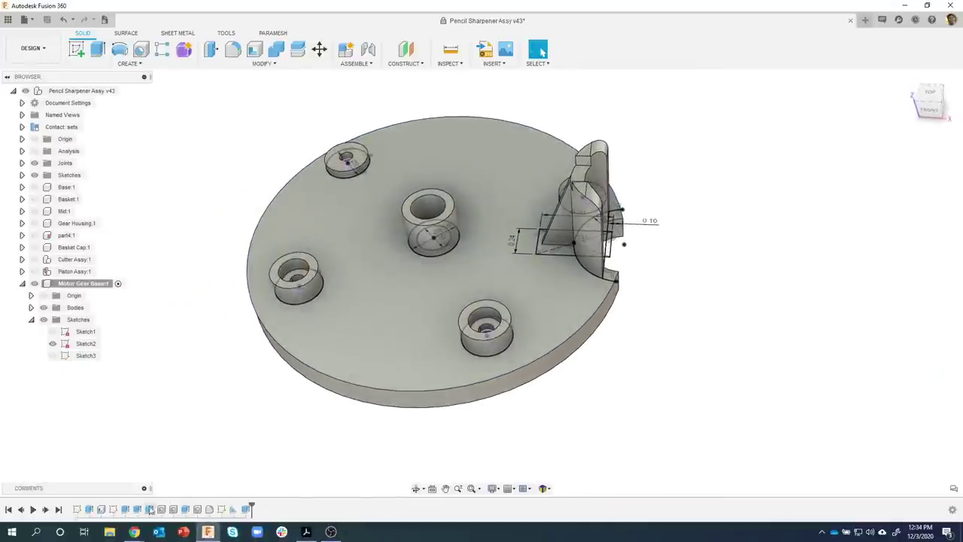
pyautogui.doubleClick(111, 511)
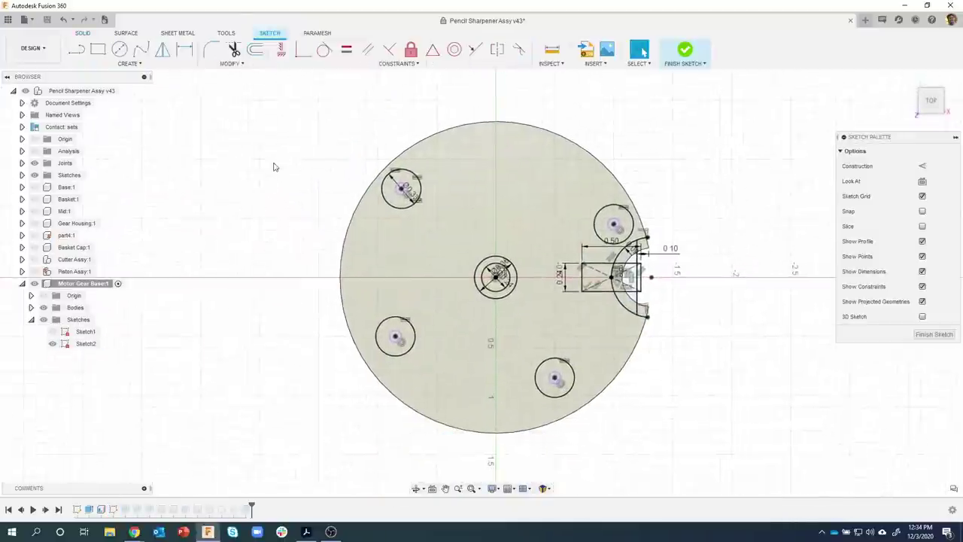
pyautogui.scroll(2, 395, 249)
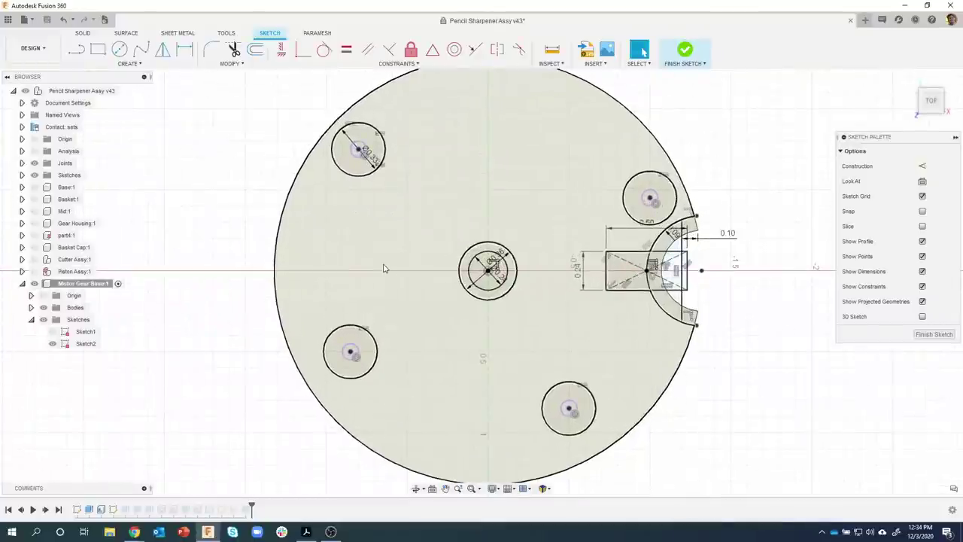
pyautogui.press('c')
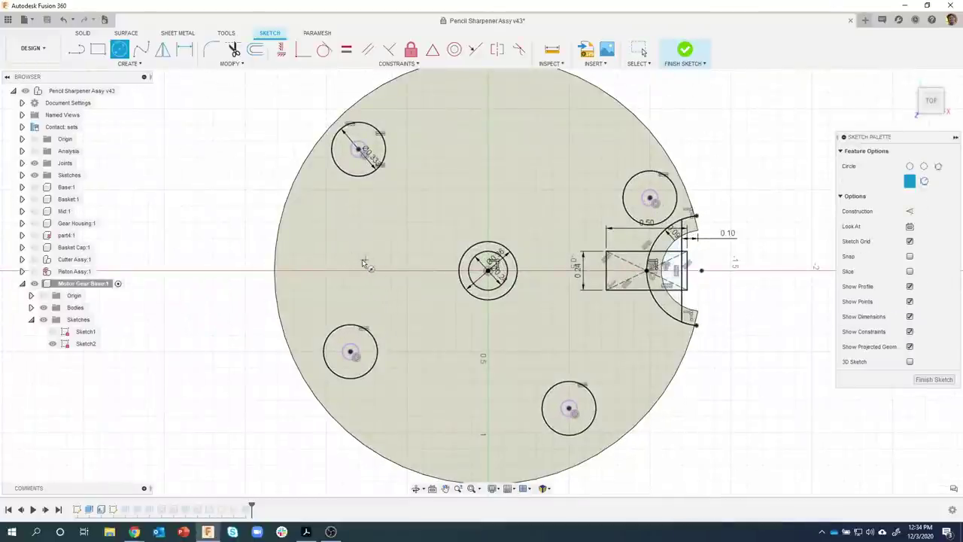
pyautogui.click(361, 262)
pyautogui.write('.075')
pyautogui.press('Return')
pyautogui.press('Escape')
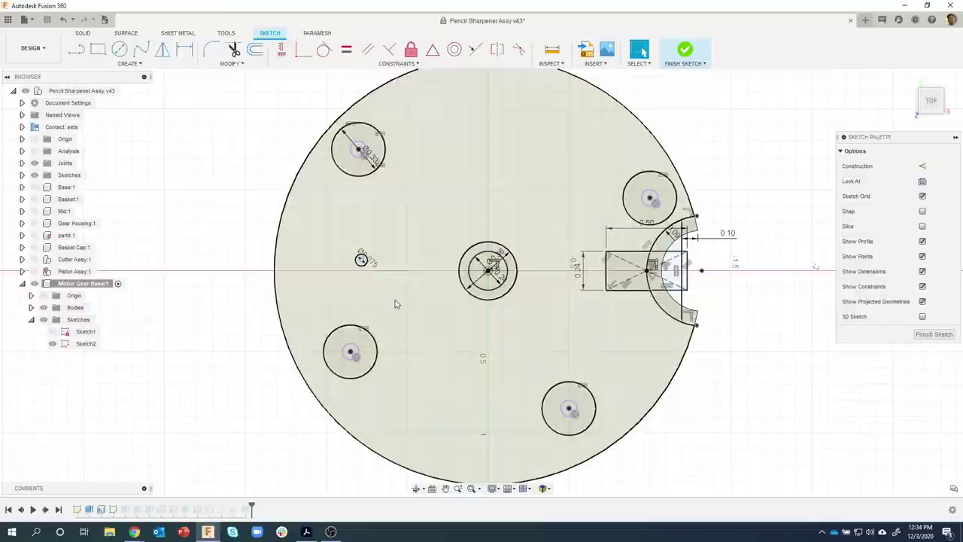
# Draw a larger circle concentric with the 0.075 in circle
pyautogui.press('c')
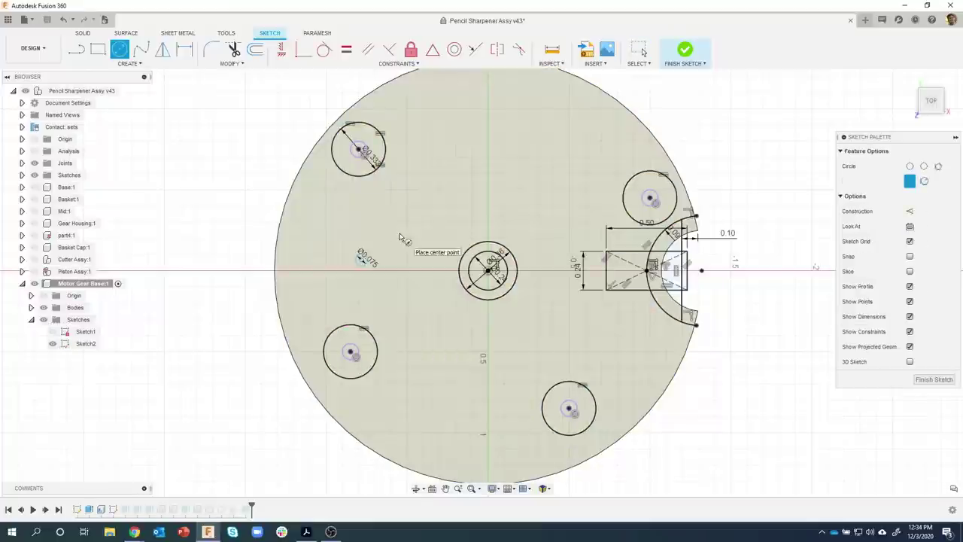
pyautogui.click(362, 260)
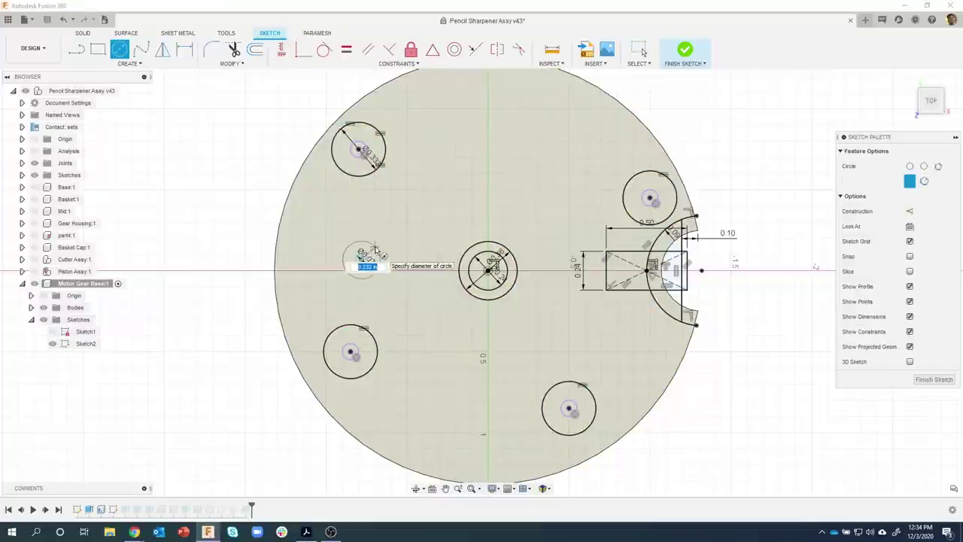
pyautogui.write('0.075')
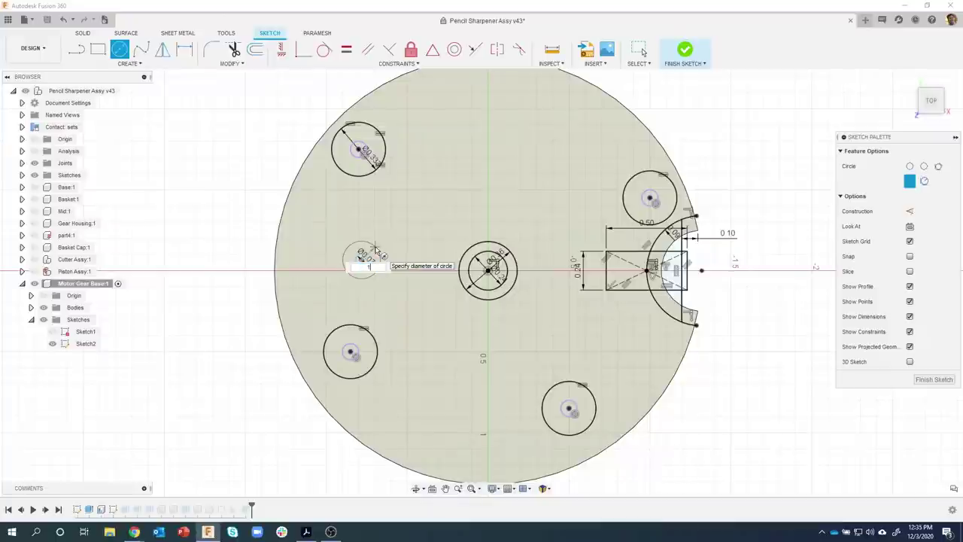
# Complete the 0.19 in diameter circle concentric with the 0.075 in circle on the disc
pyautogui.press('Return')
pyautogui.press('Escape')
pyautogui.press('Escape')
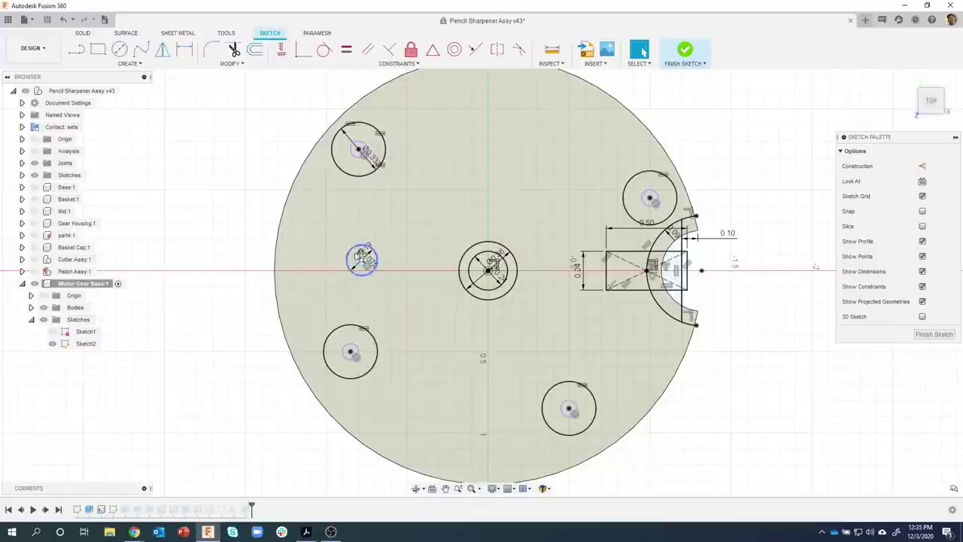
# Sketch a center rectangle 0.32 in wide and 0.05 in high, centred on the 0.19 in and 0.075 in circles
pyautogui.scroll(5, 350, 249)
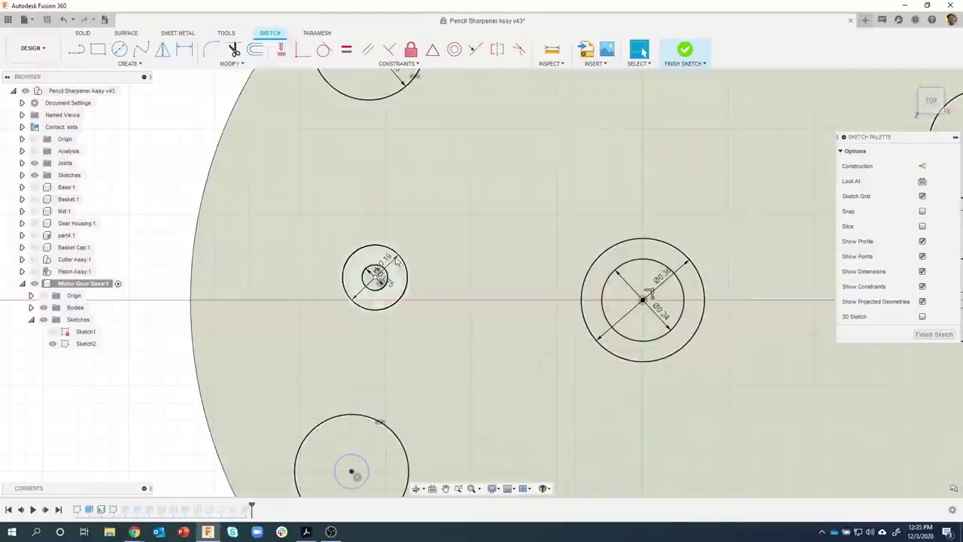
pyautogui.press('r')
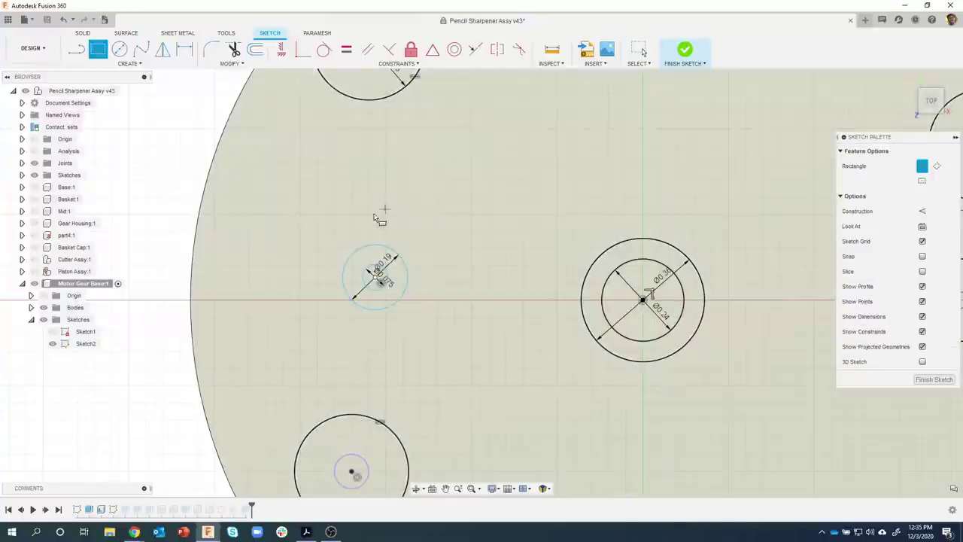
pyautogui.click(920, 181)
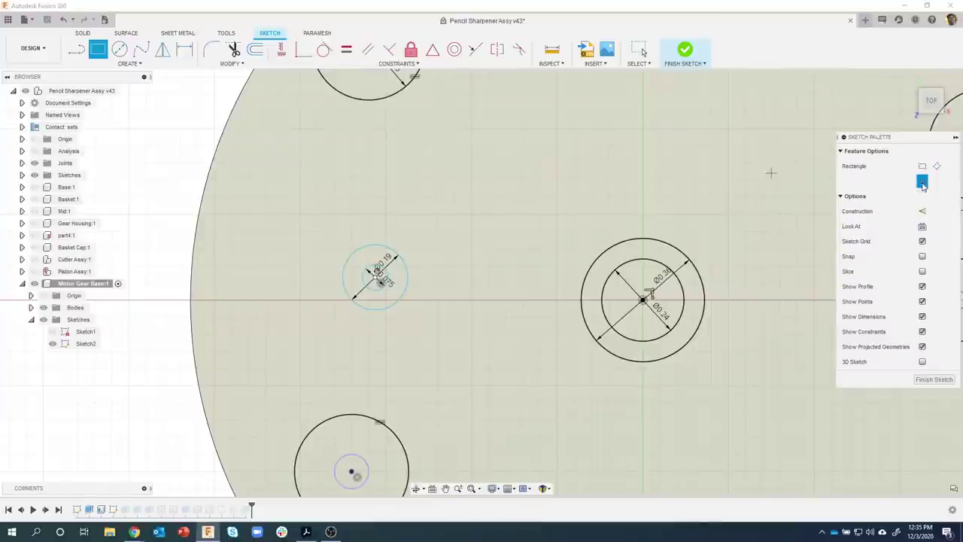
pyautogui.click(375, 277)
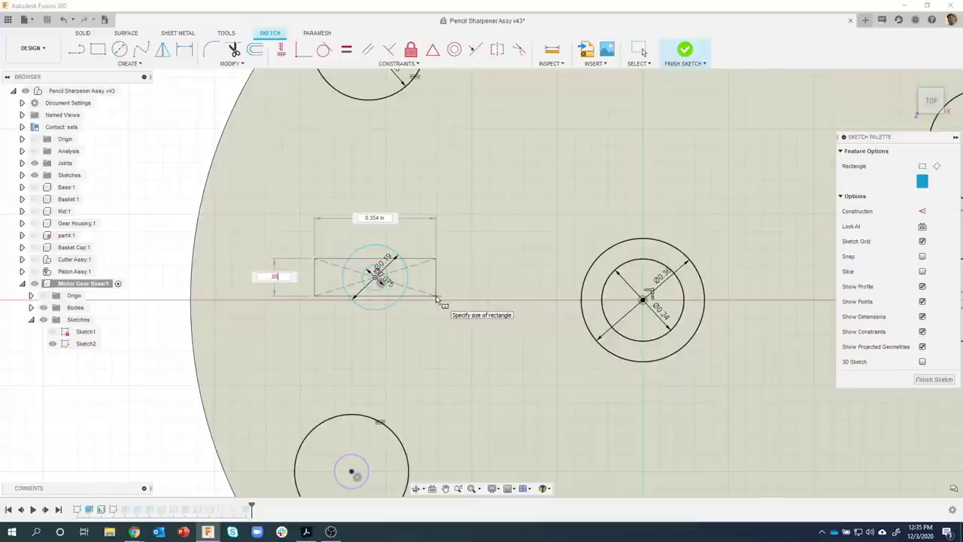
pyautogui.press('Tab')
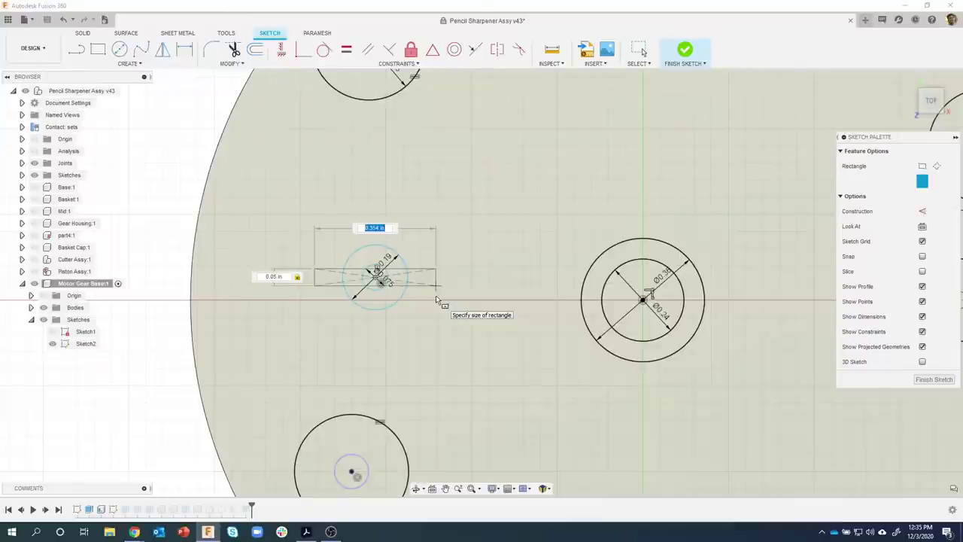
pyautogui.write('.32')
pyautogui.press('Return')
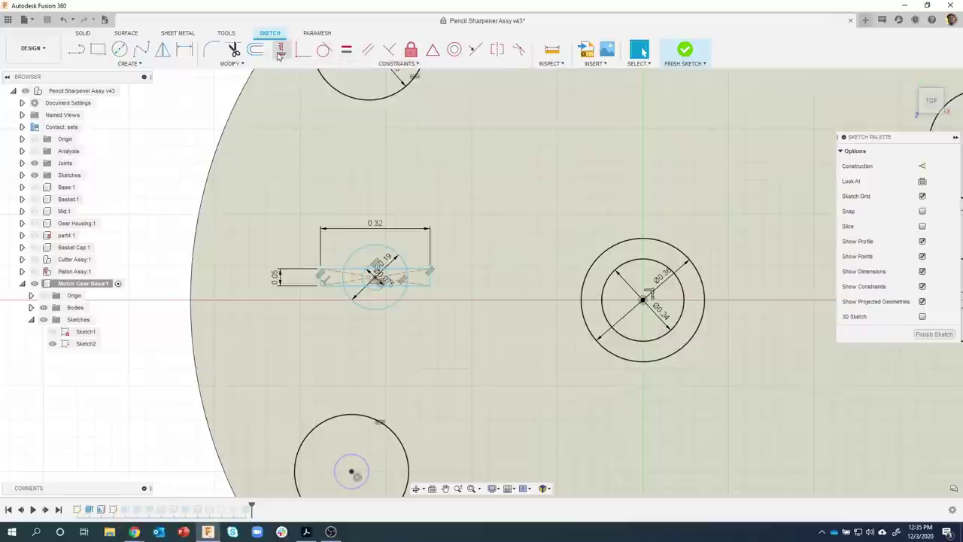
# Constrain the centre of the 0.19 in circle and its rectangle horizontally in line with the disc's centre point
pyautogui.click(281, 49)
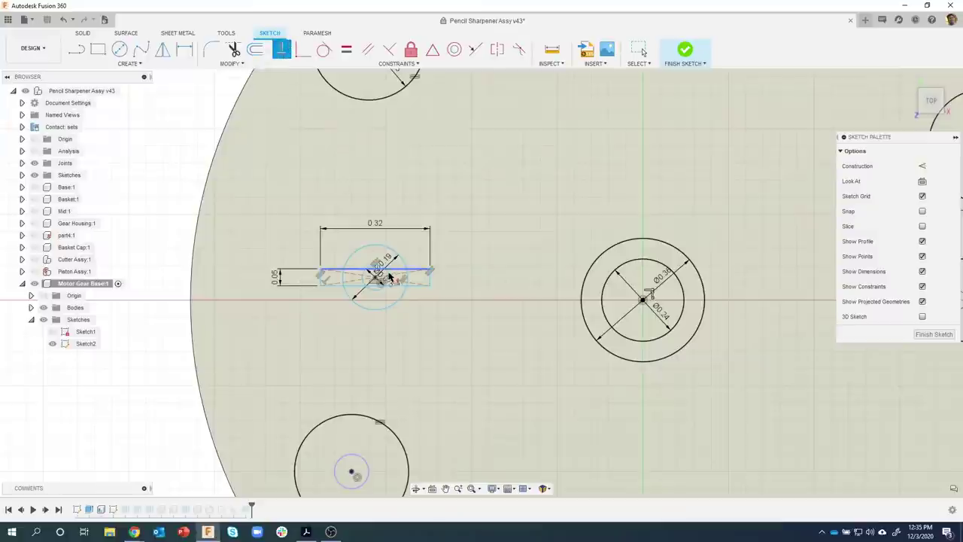
pyautogui.click(376, 278)
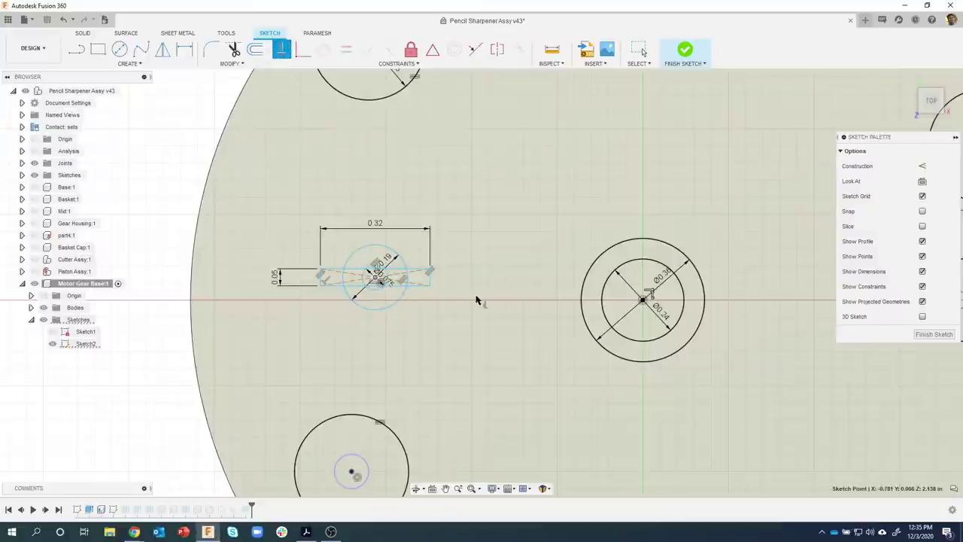
pyautogui.click(643, 301)
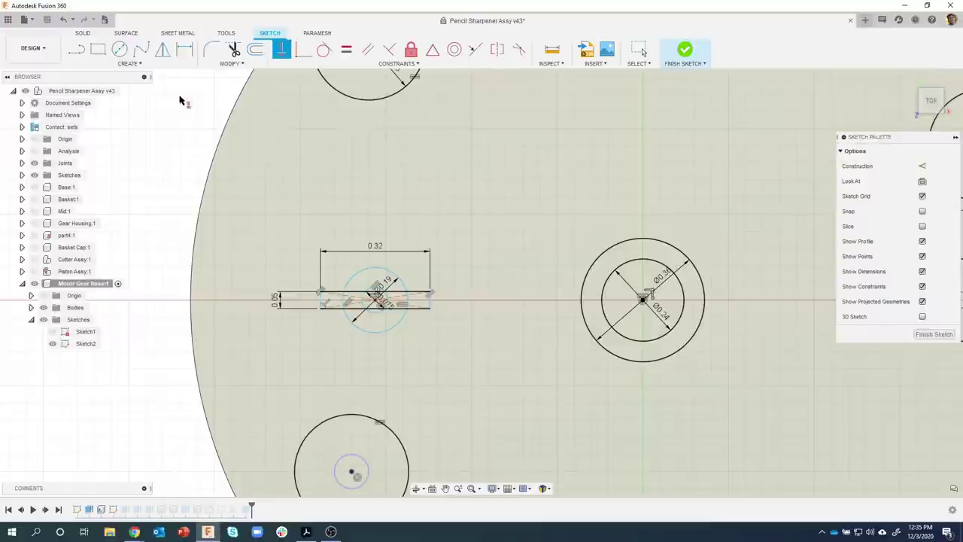
# Dimension the horizontal distance between the 0.19 in circle's centre and the disc's centre as 0.75 in
pyautogui.click(184, 49)
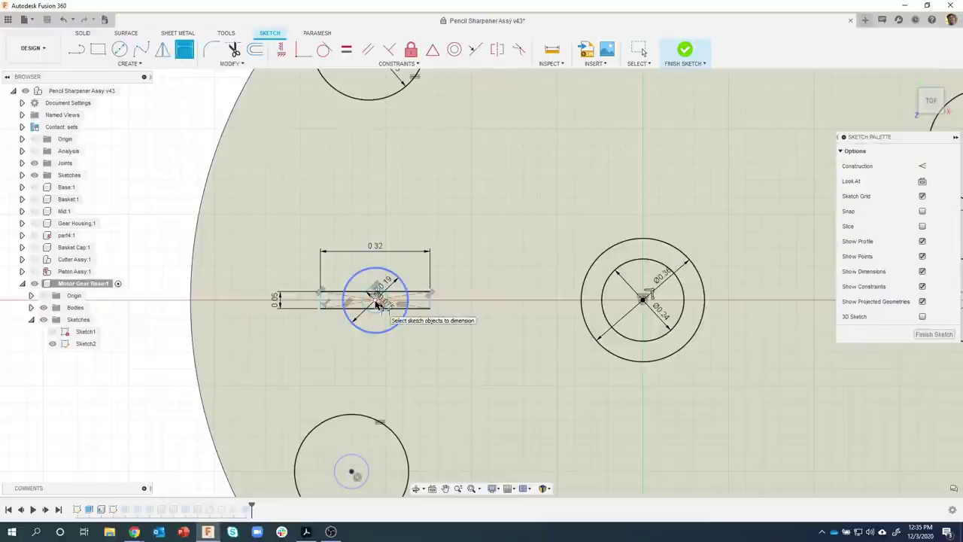
pyautogui.click(377, 301)
pyautogui.click(642, 300)
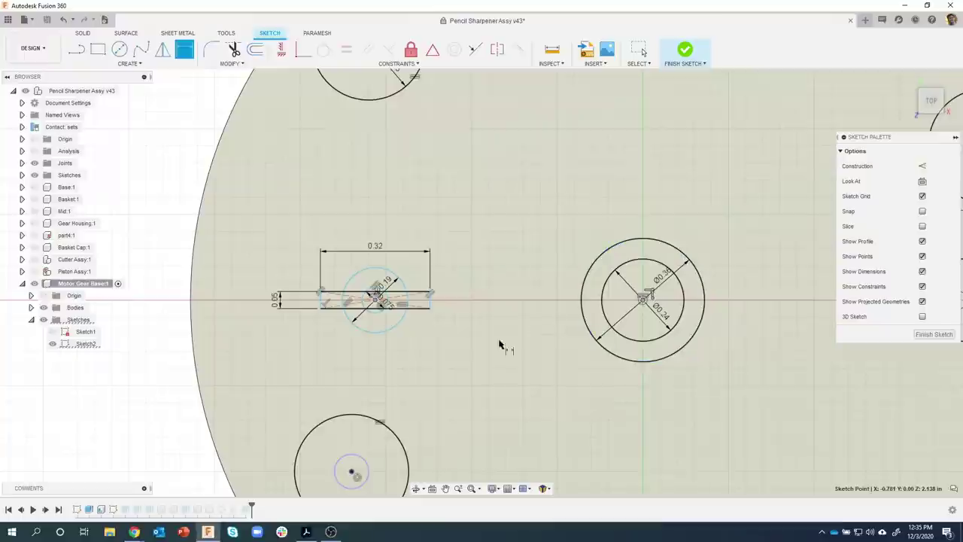
pyautogui.click(500, 388)
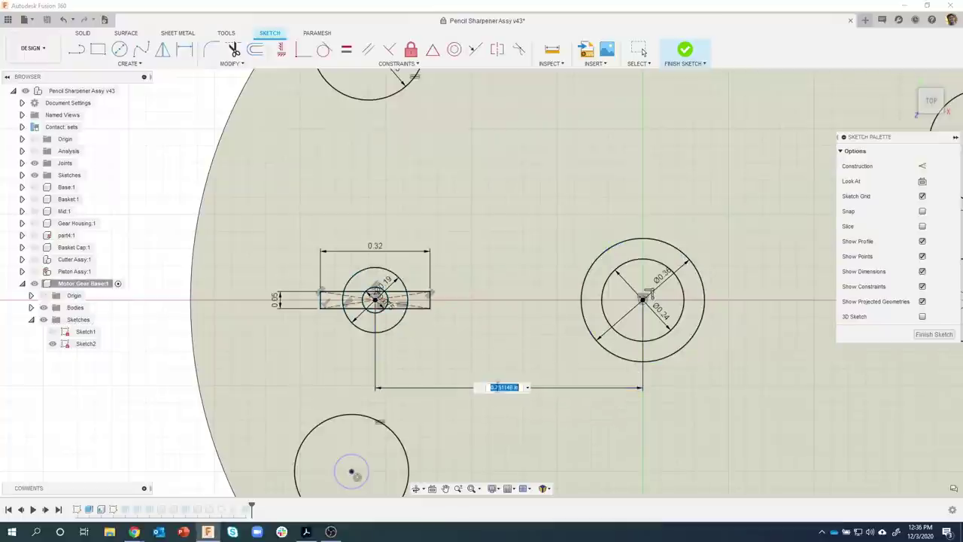
pyautogui.press('BackSpace')
pyautogui.write('.75')
pyautogui.press('Return')
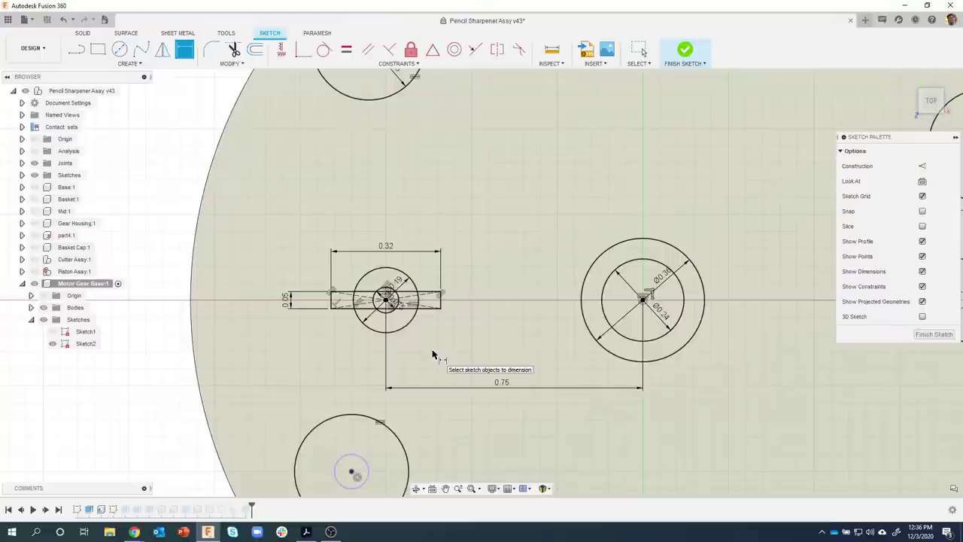
# Sketch two concentric circles, about 0.08 in and 0.23 in in diameter, in the open area above the dimensioned circle pair
pyautogui.moveTo(522, 189)
pyautogui.mouseDown(button='middle')
pyautogui.moveTo(505, 200)
pyautogui.moveTo(488, 246)
pyautogui.mouseUp(button='middle')
pyautogui.scroll(-2, 496, 226)
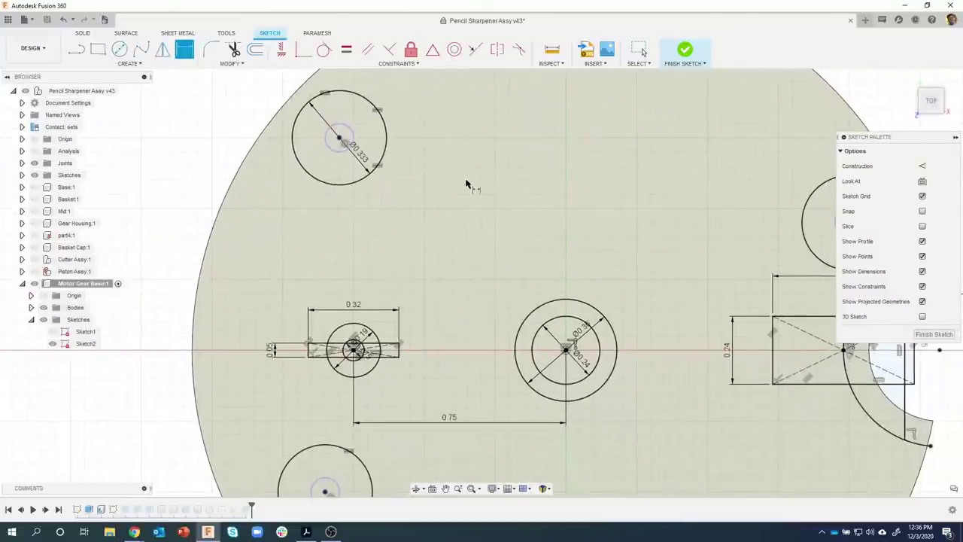
pyautogui.press('c')
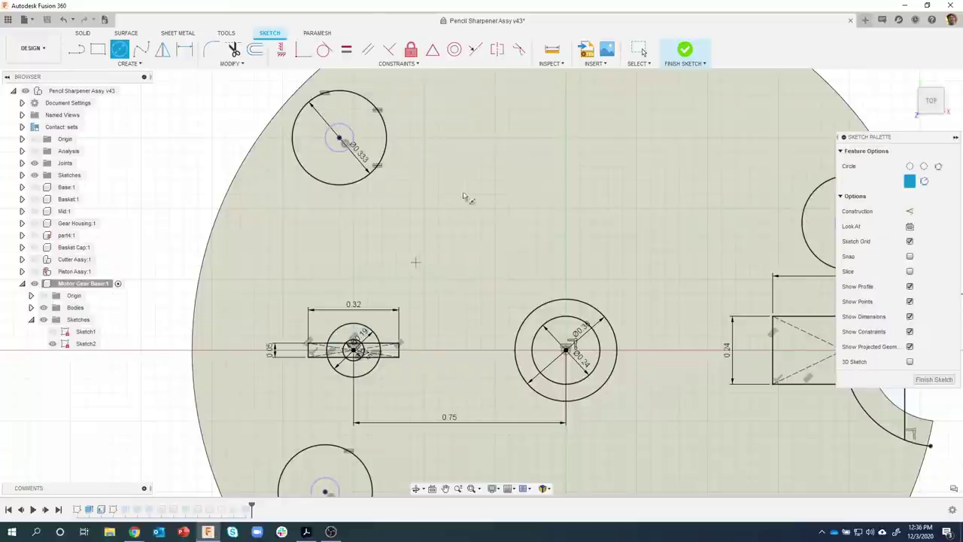
pyautogui.click(461, 188)
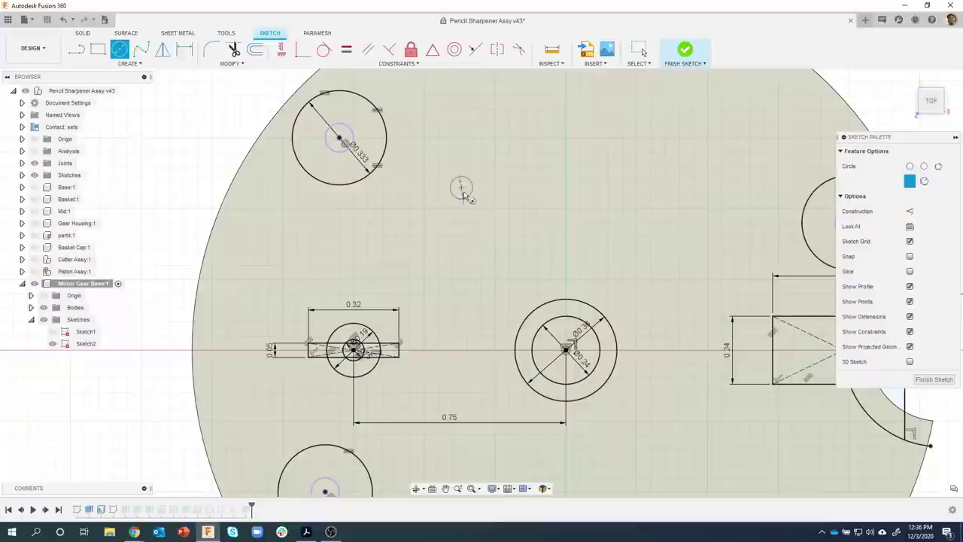
pyautogui.click(450, 219)
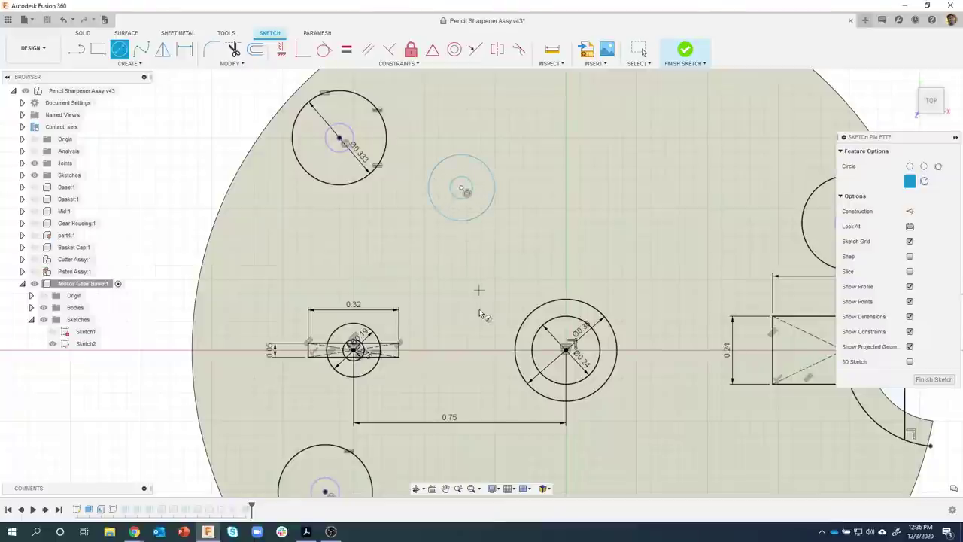
pyautogui.press('Escape')
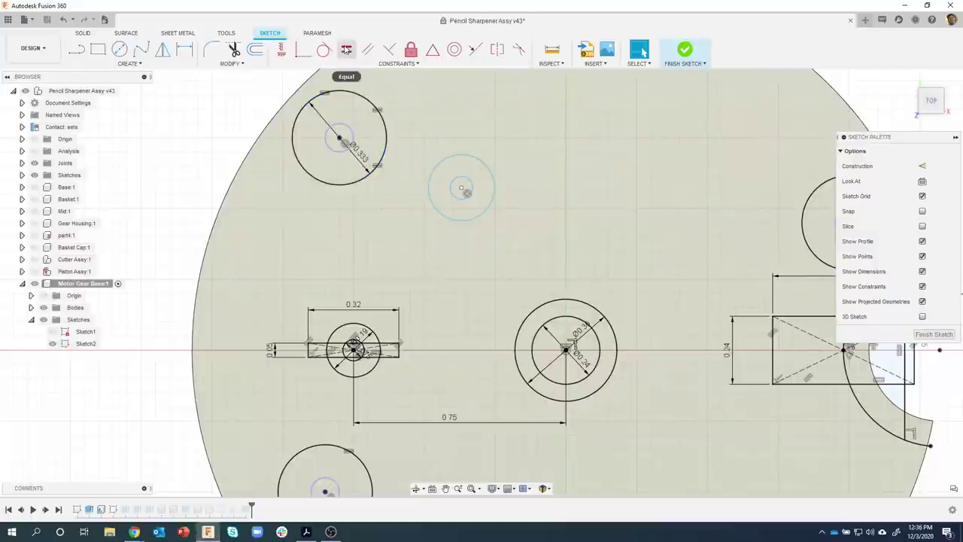
# Make the new inner and outer circles equal to the 0.075 in and 0.19 in circles respectively
pyautogui.click(347, 49)
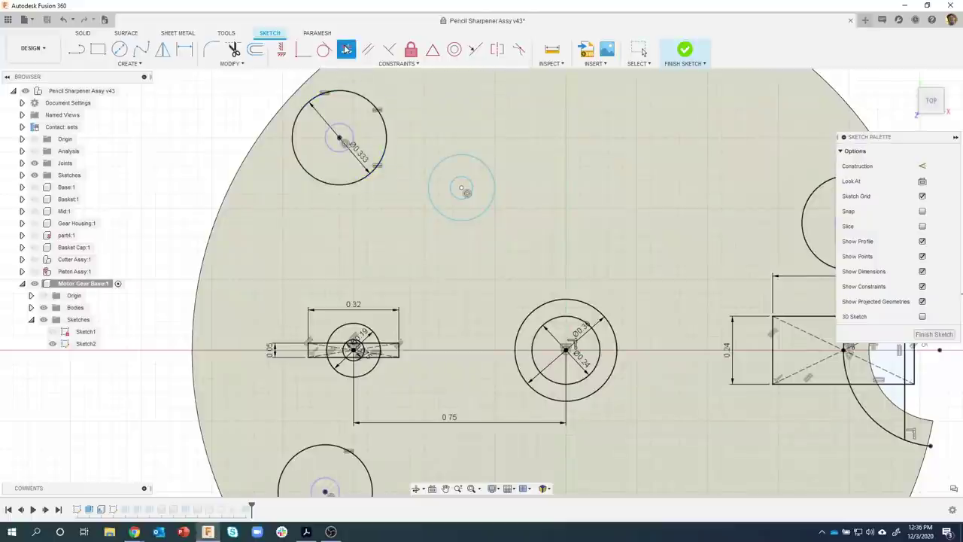
pyautogui.click(452, 193)
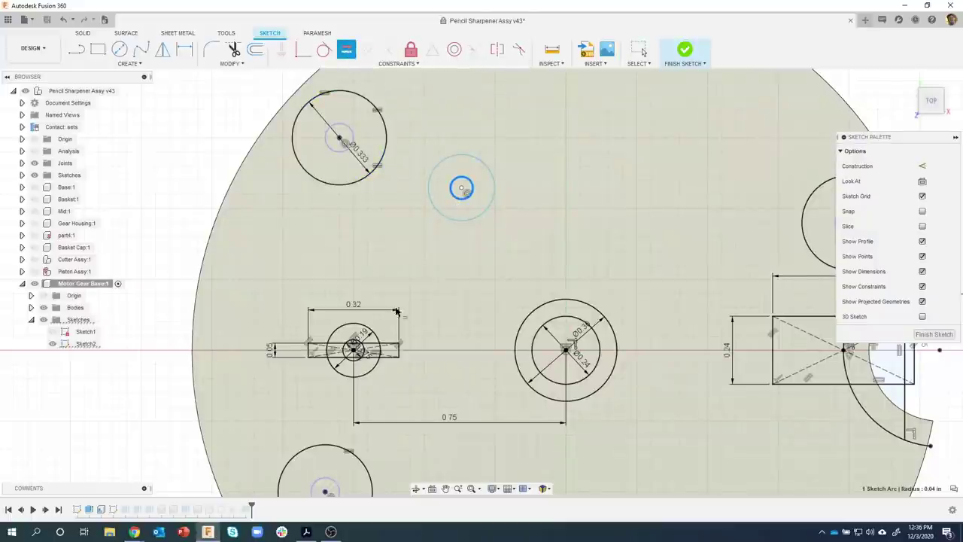
pyautogui.click(362, 366)
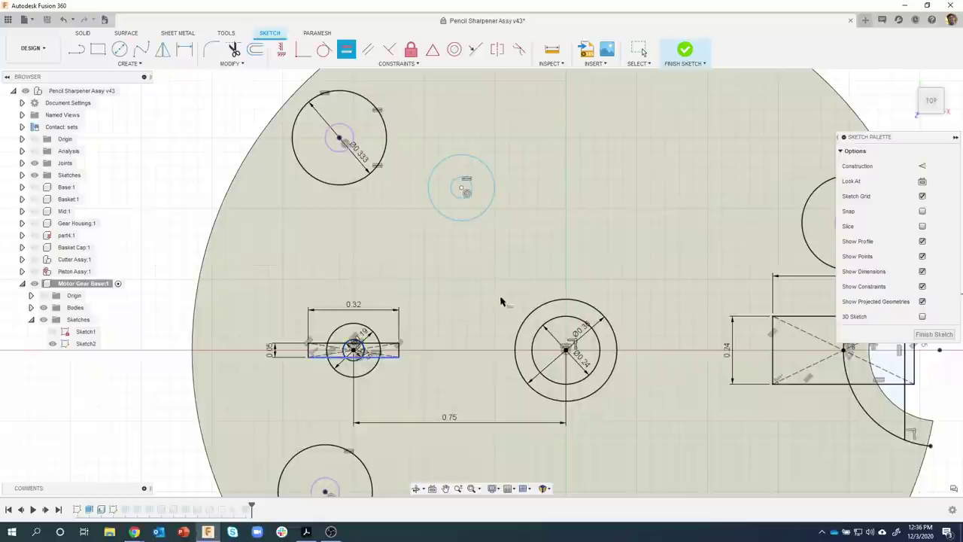
pyautogui.click(439, 213)
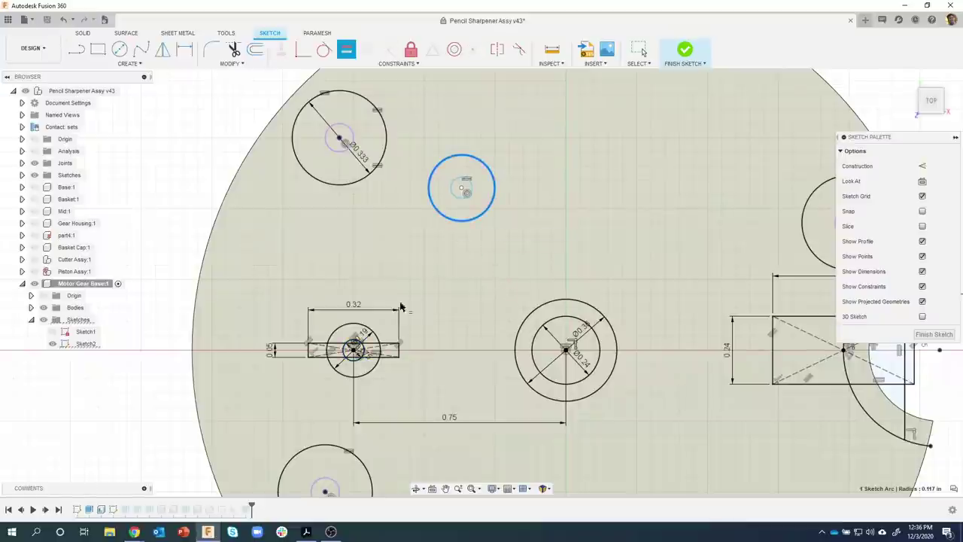
pyautogui.click(369, 331)
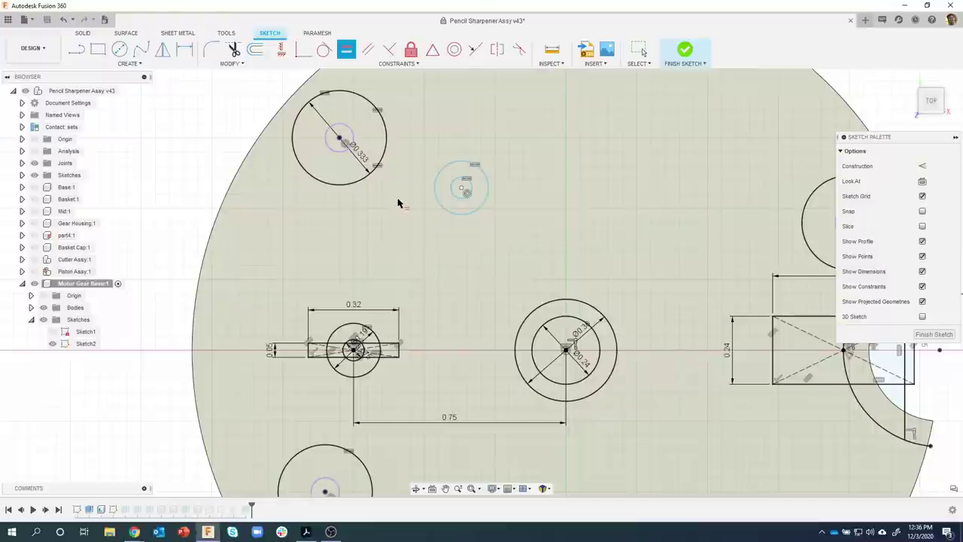
# Sketch a center rectangle 0.05 in wide and 0.1 in high, centred on the lower edge of the new outer circle
pyautogui.scroll(2, 440, 192)
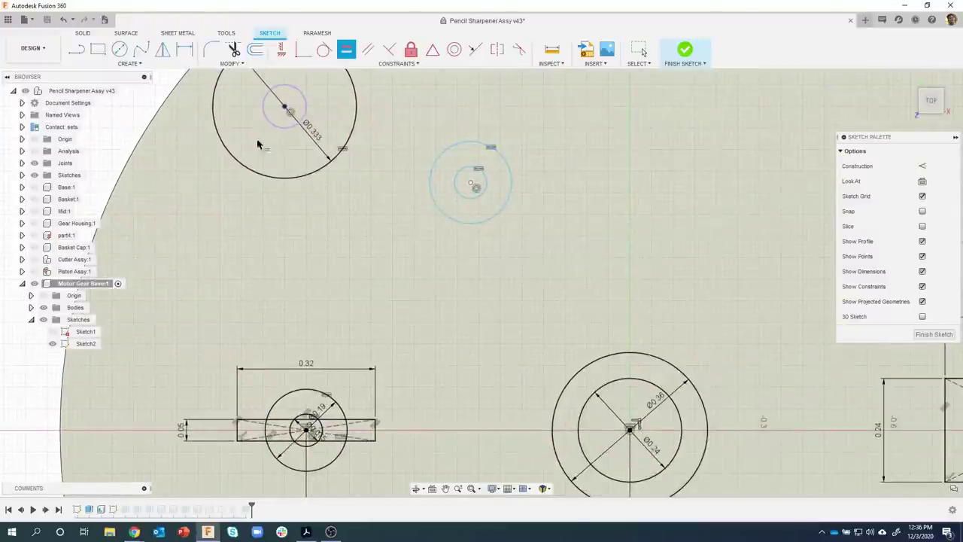
pyautogui.click(99, 50)
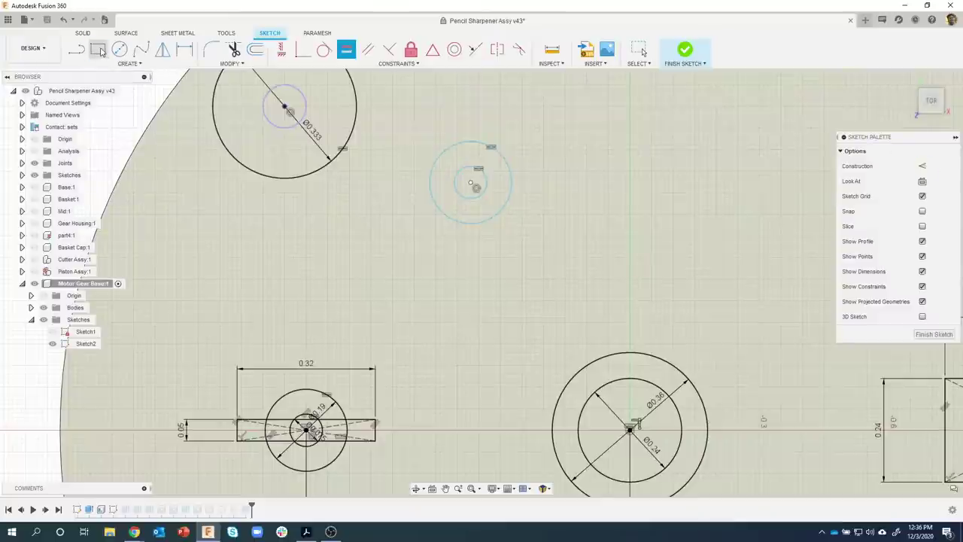
pyautogui.click(922, 181)
pyautogui.scroll(2, 463, 222)
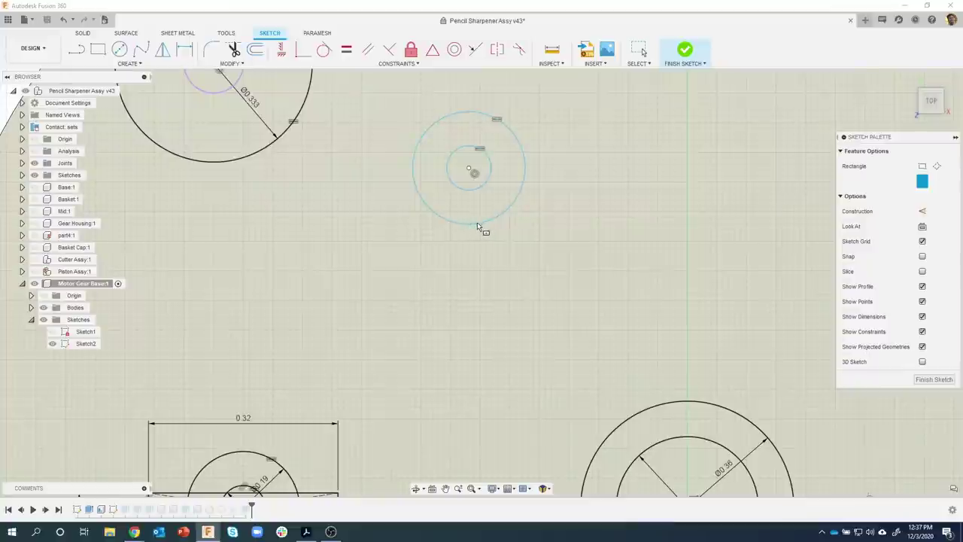
pyautogui.click(476, 223)
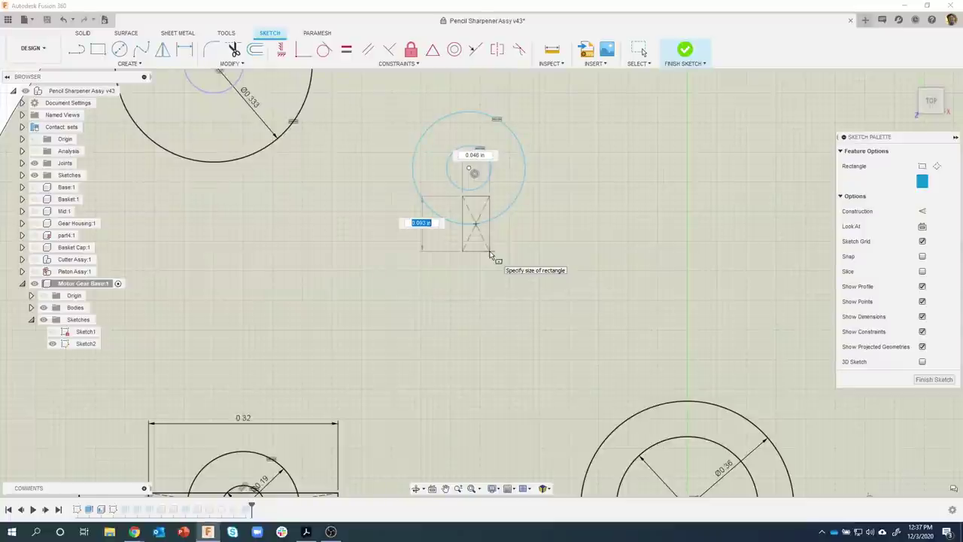
pyautogui.press('Tab')
pyautogui.press('BackSpace')
pyautogui.write('0.05')
pyautogui.press('Tab')
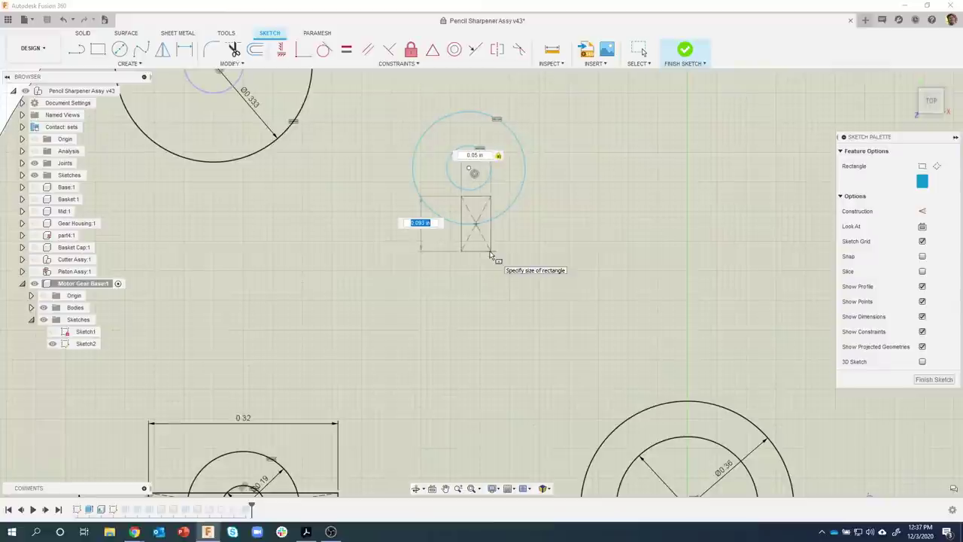
pyautogui.press('BackSpace')
pyautogui.write('1')
pyautogui.press('Tab')
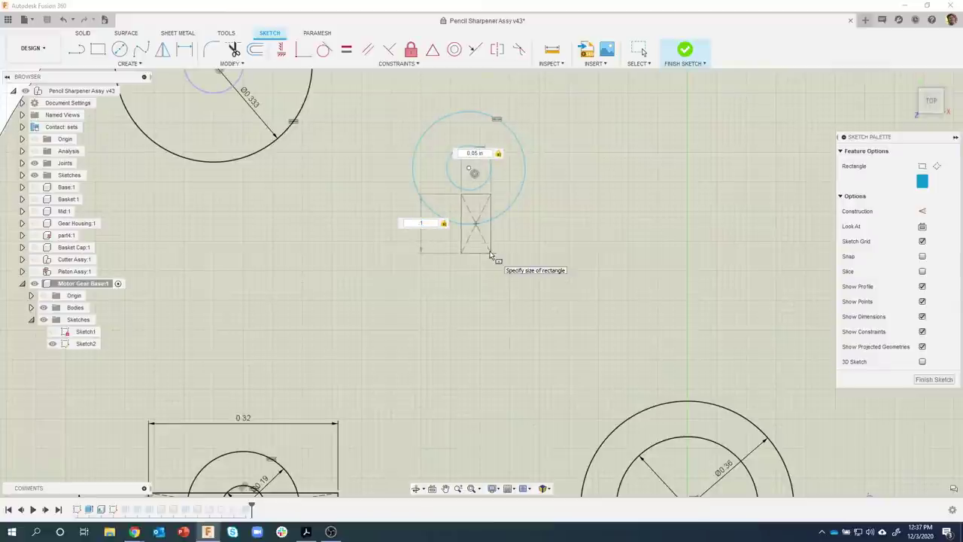
pyautogui.press('Return')
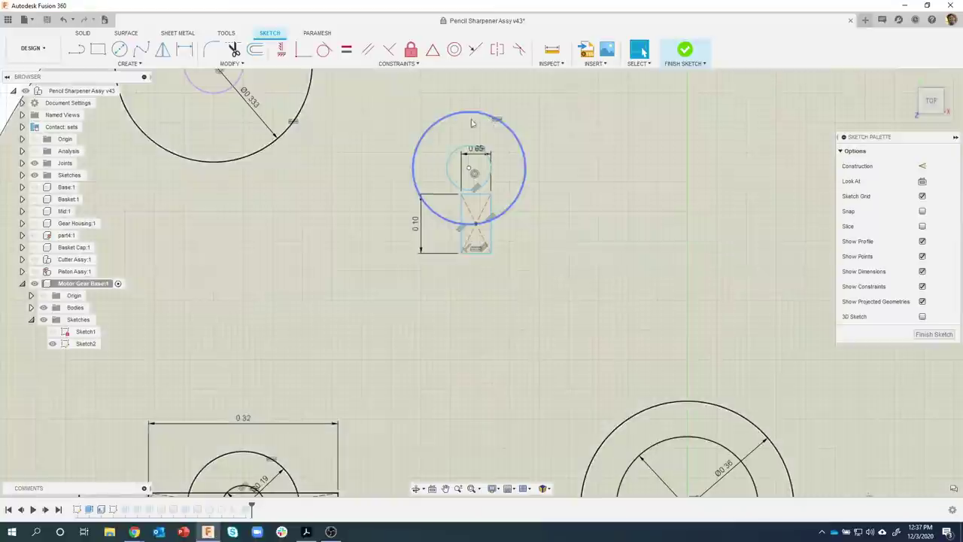
# Constrain the small rectangle's centre point vertically in line with the centre of the new concentric circles
pyautogui.click(482, 242)
pyautogui.click(281, 49)
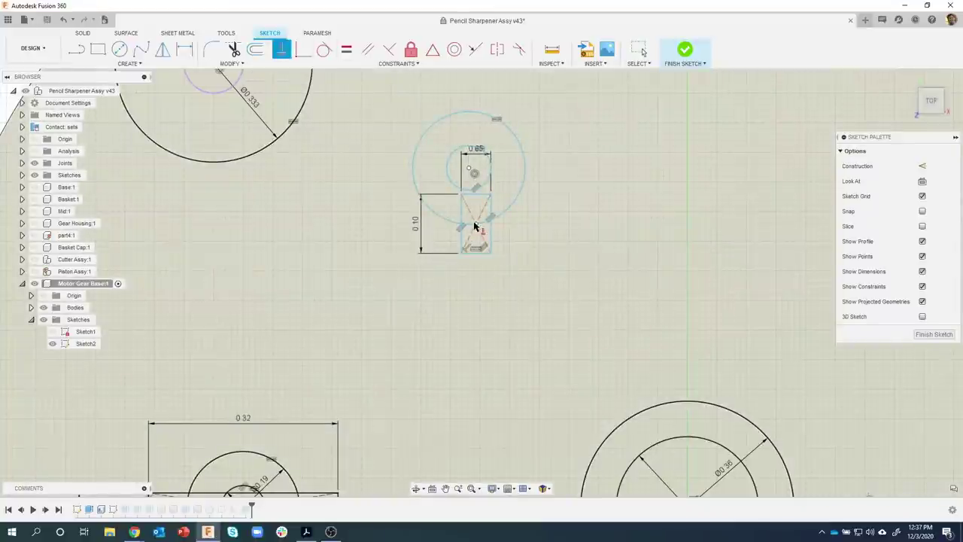
pyautogui.click(470, 170)
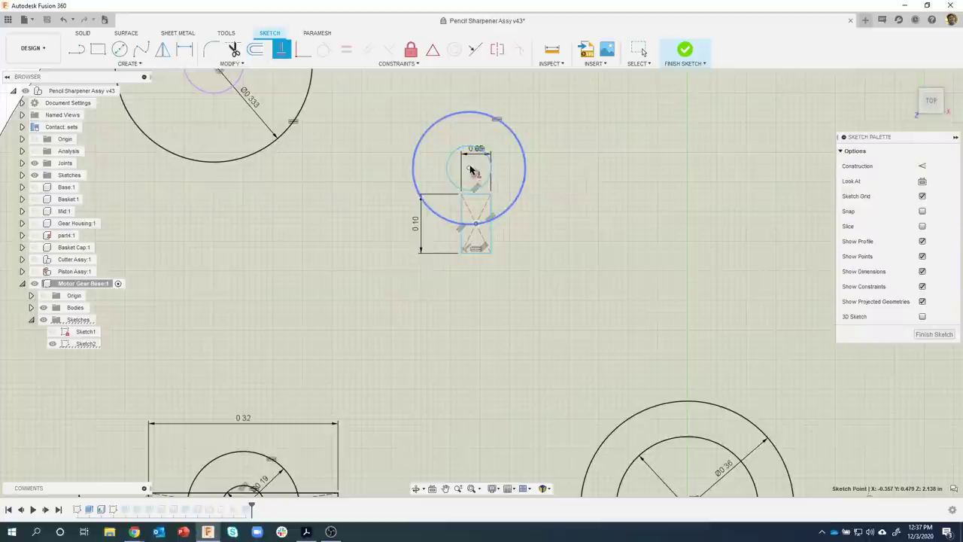
pyautogui.click(471, 170)
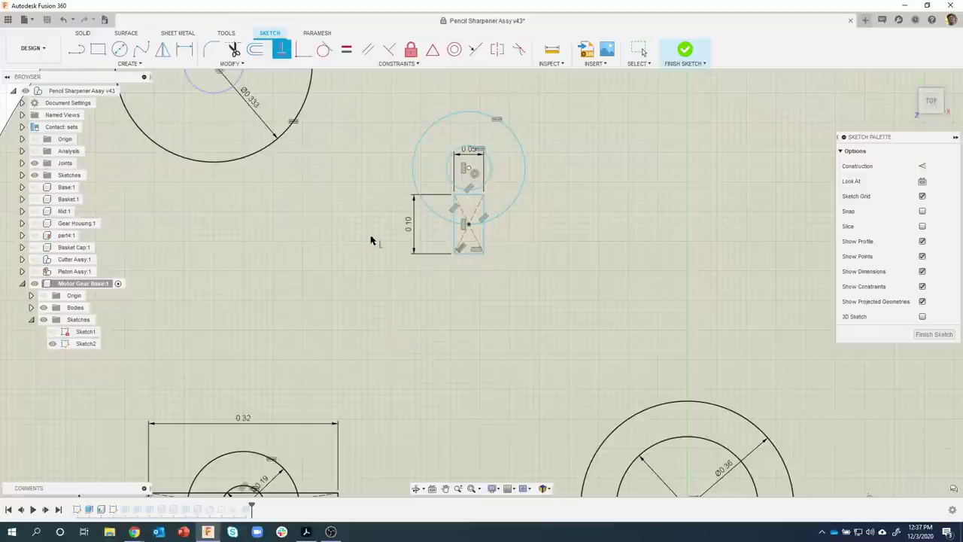
# Create a full circular pattern of the small 0.05 × 0.1 in rectangle around the concentric circles' centre, with quantity 3
pyautogui.click(130, 65)
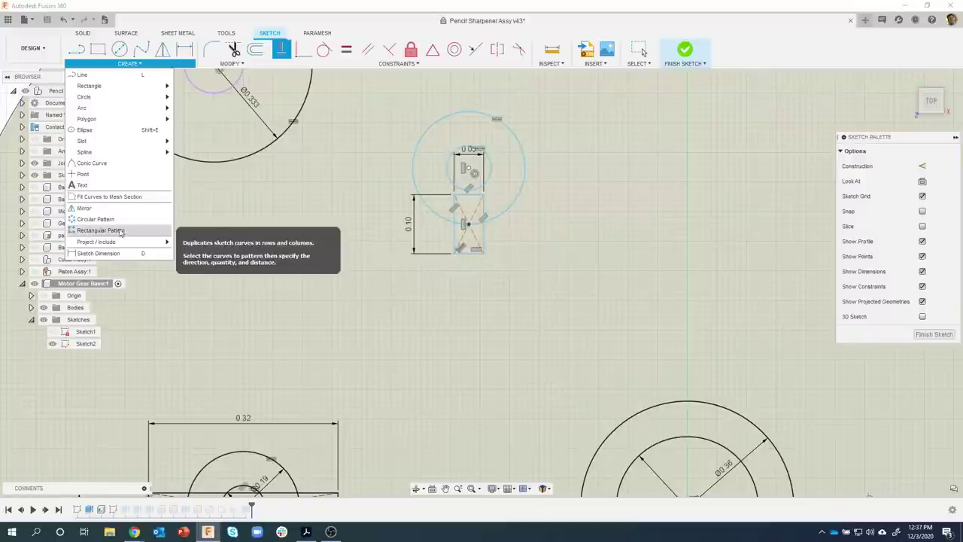
pyautogui.click(95, 219)
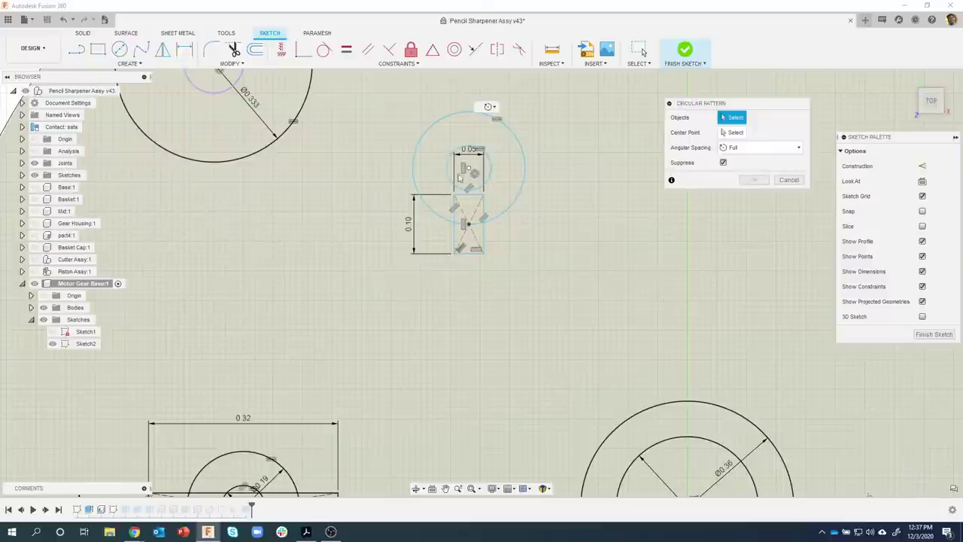
pyautogui.moveTo(437, 185)
pyautogui.mouseDown()
pyautogui.moveTo(497, 247)
pyautogui.moveTo(496, 272)
pyautogui.mouseUp()
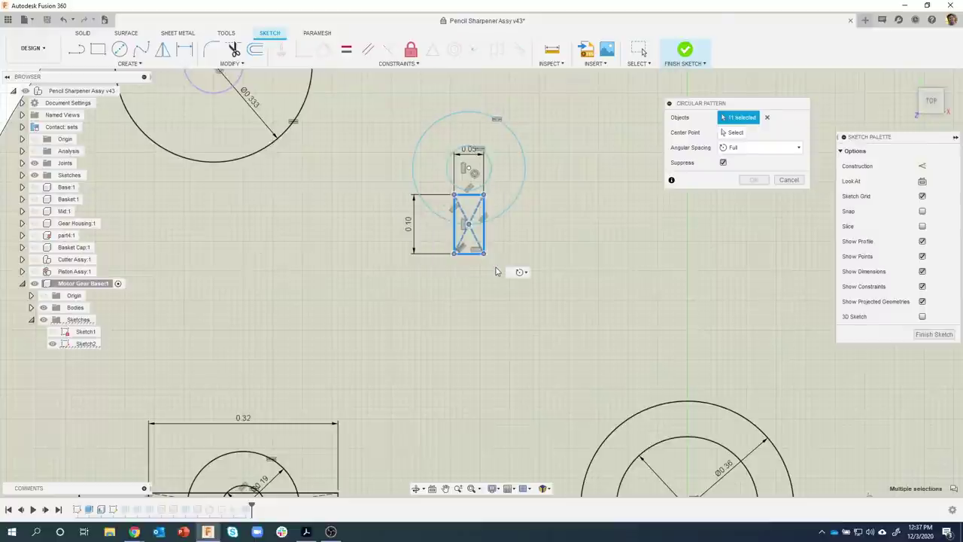
pyautogui.click(733, 133)
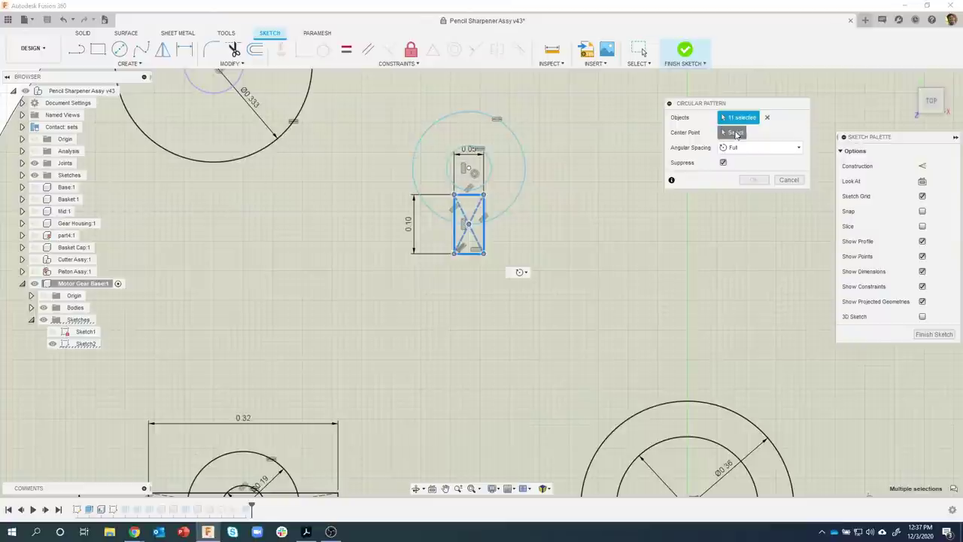
pyautogui.click(471, 171)
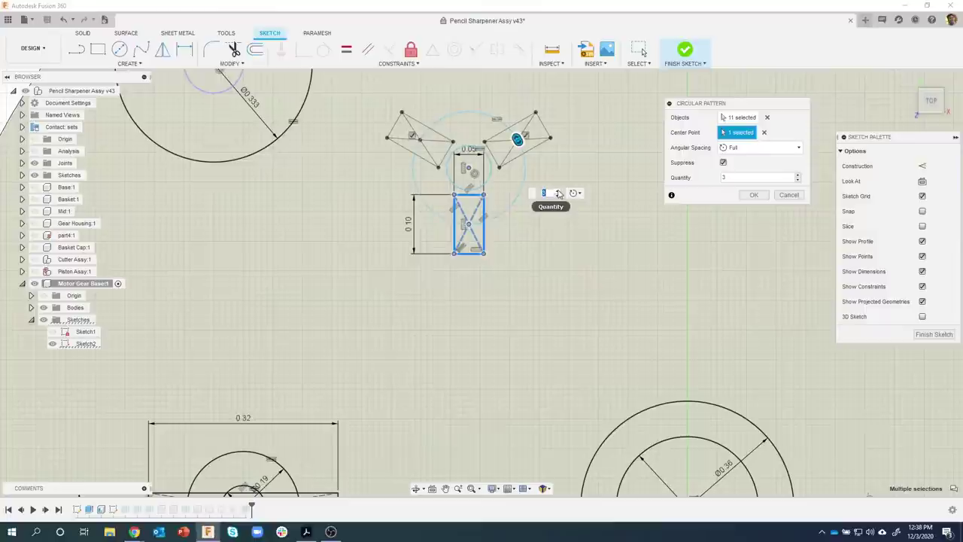
pyautogui.click(557, 191)
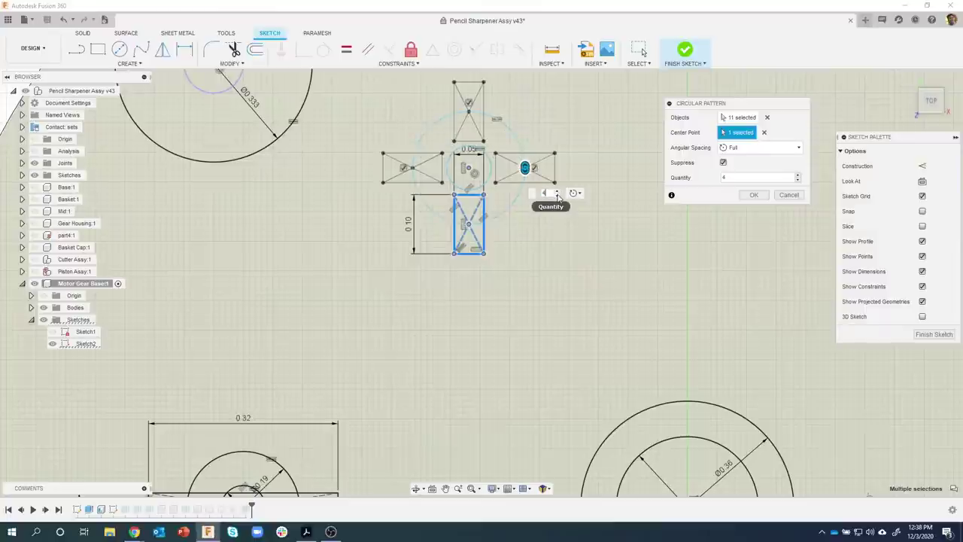
pyautogui.click(558, 197)
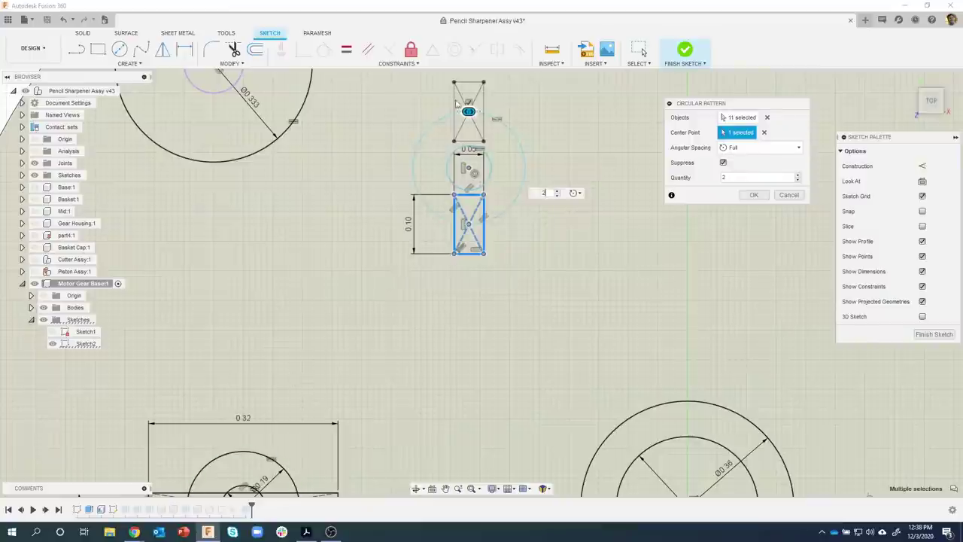
pyautogui.click(557, 191)
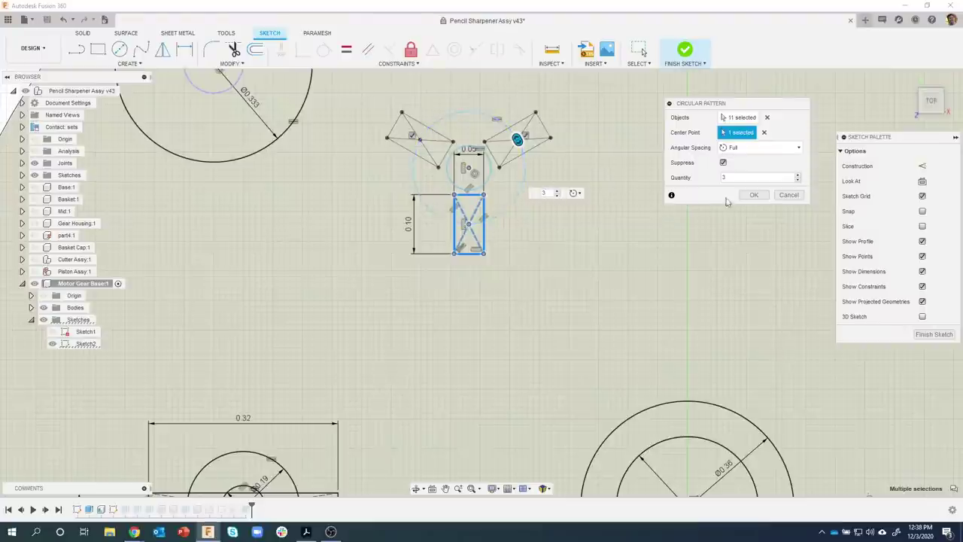
pyautogui.click(755, 195)
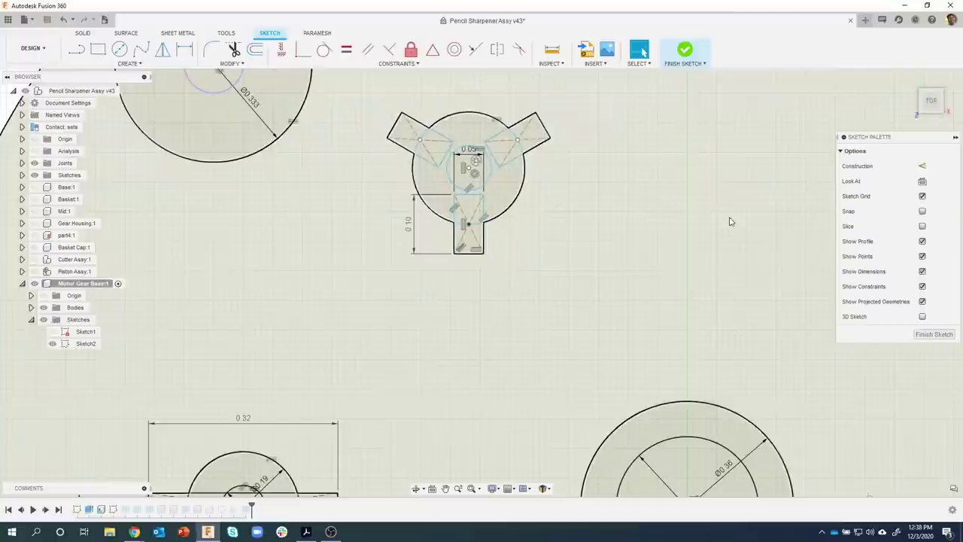
# Set the horizontal distance between the disc's central circle pair and the three-ribbed profile's centre to 0.44 in
pyautogui.scroll(-3, 632, 229)
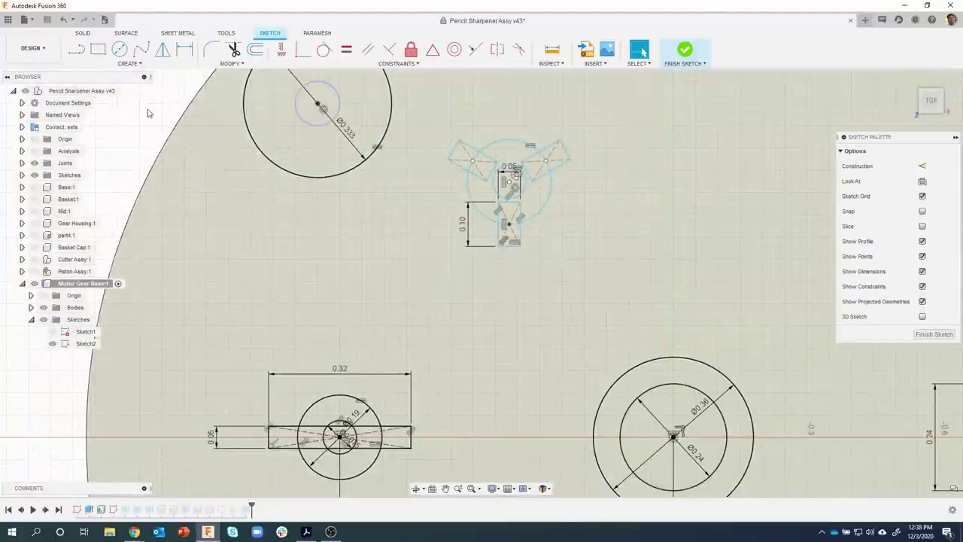
pyautogui.press('d')
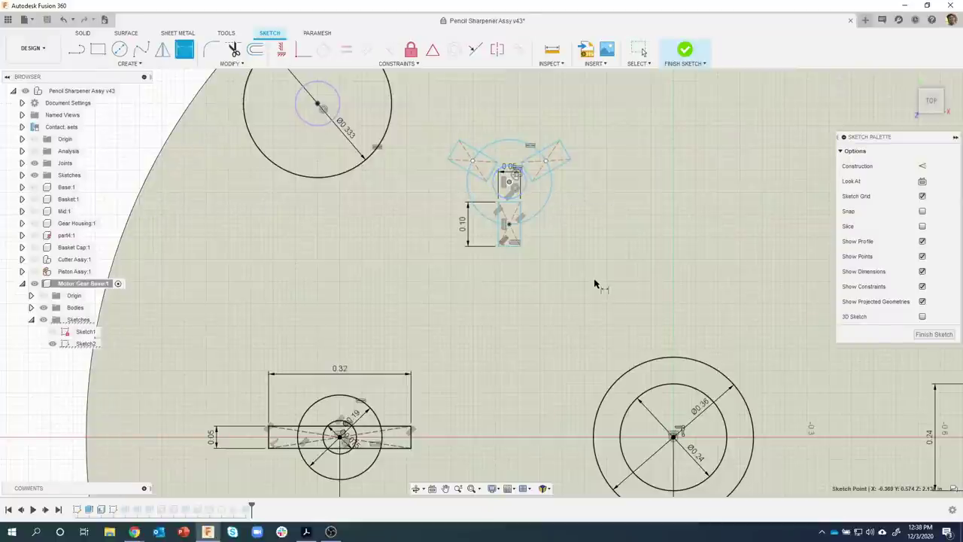
pyautogui.click(673, 437)
pyautogui.click(553, 157)
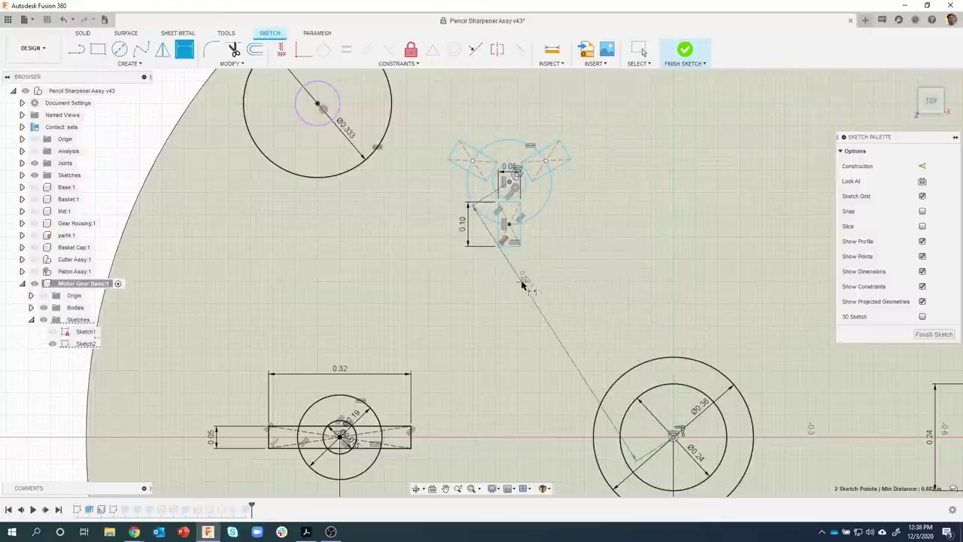
pyautogui.rightClick(592, 246)
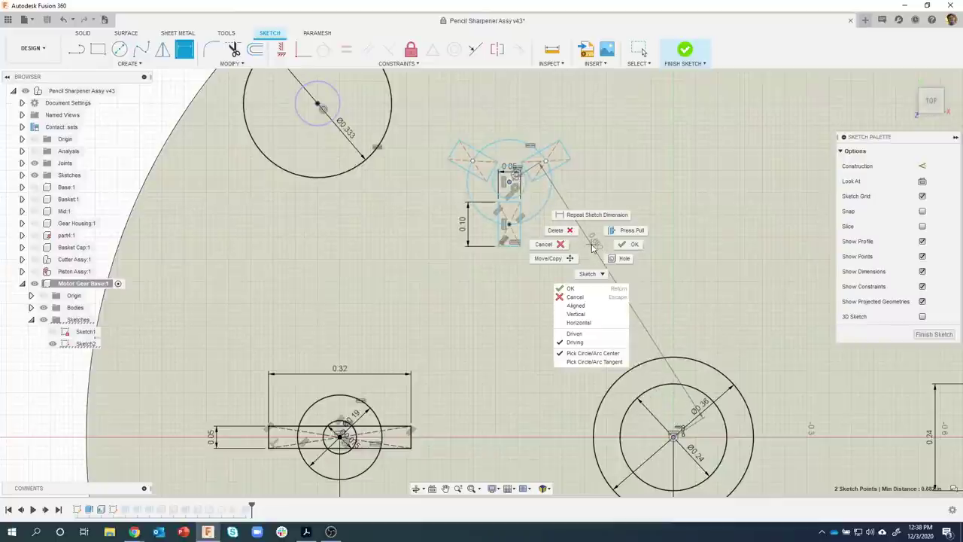
pyautogui.click(594, 324)
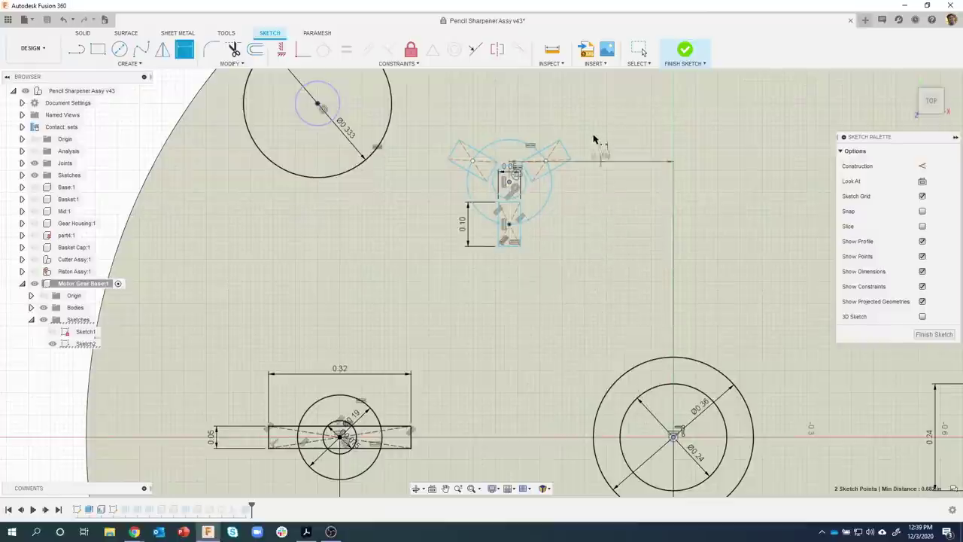
pyautogui.click(594, 107)
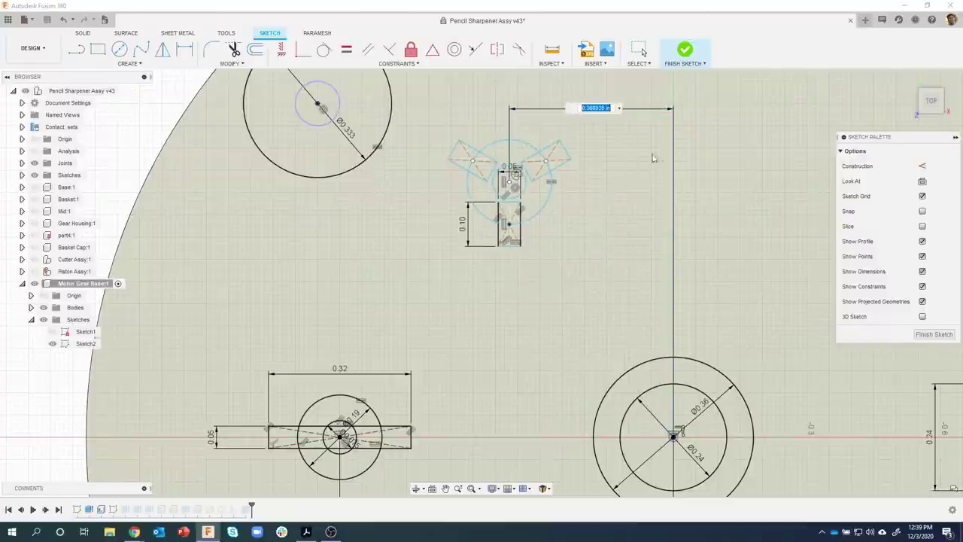
pyautogui.press('BackSpace')
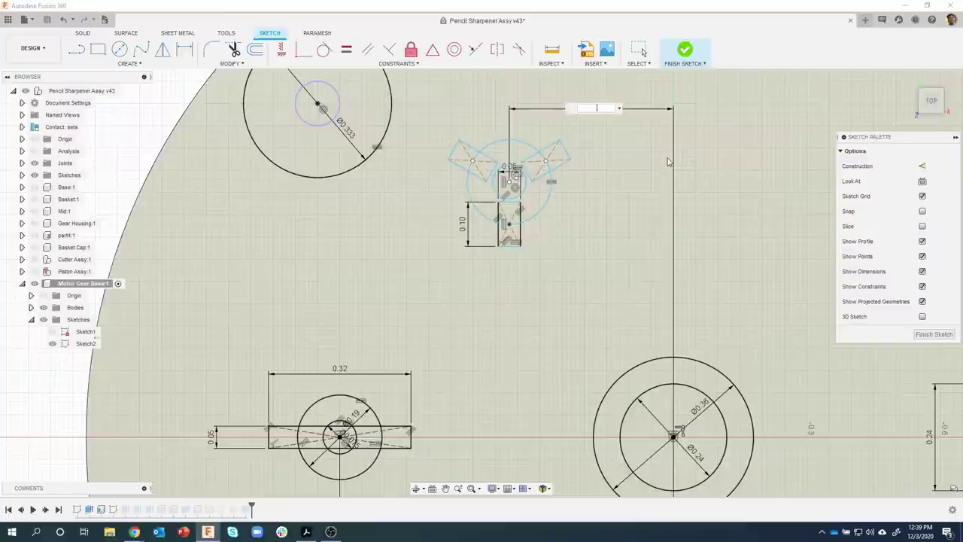
pyautogui.write('.44')
pyautogui.press('Return')
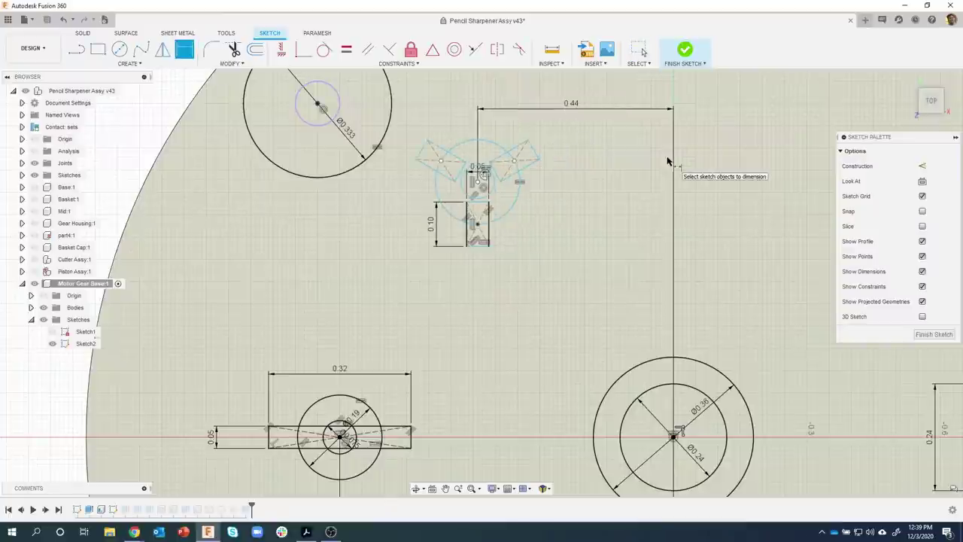
# Set the vertical distance between the three-ribbed profile's centre and the central circle pair's centre to 0.51 in, and finish the sketch
pyautogui.click(477, 183)
pyautogui.click(672, 435)
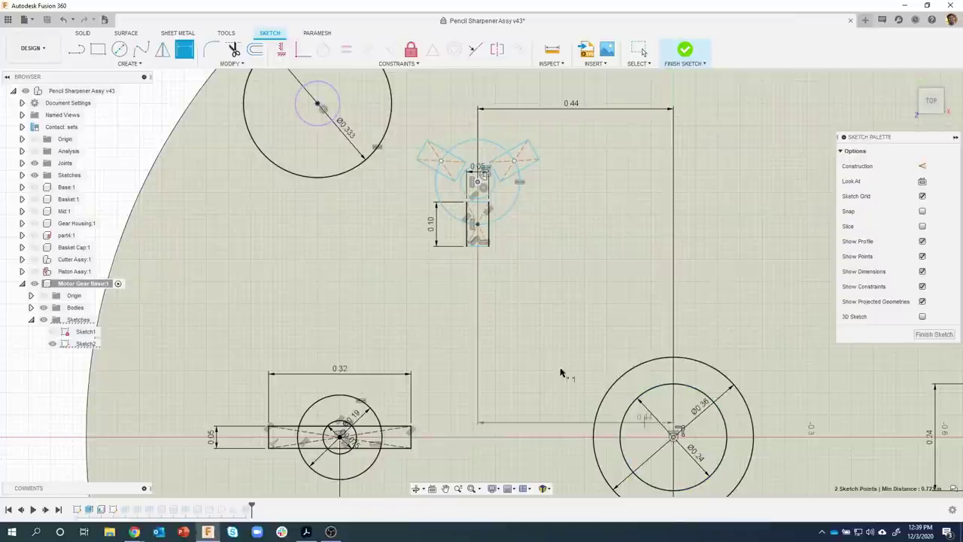
pyautogui.rightClick(544, 306)
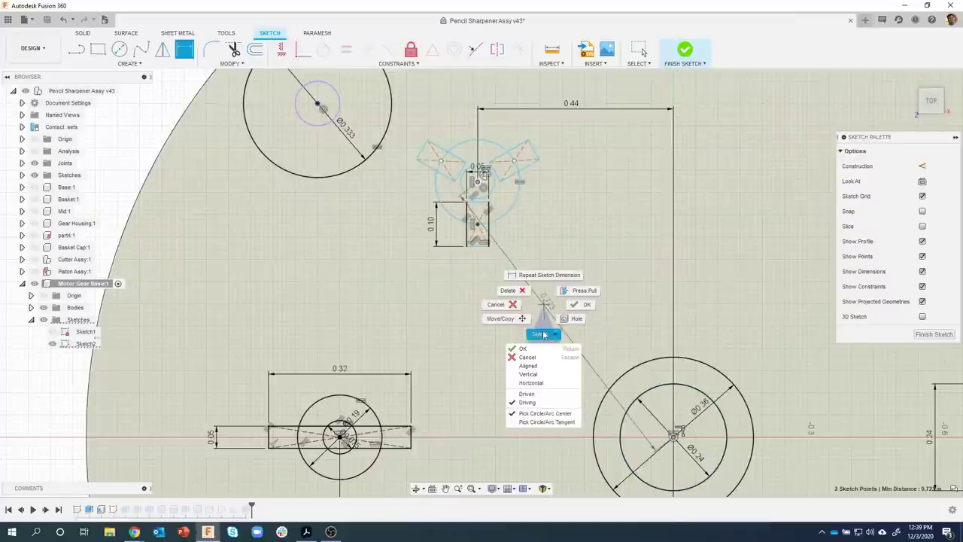
pyautogui.click(537, 374)
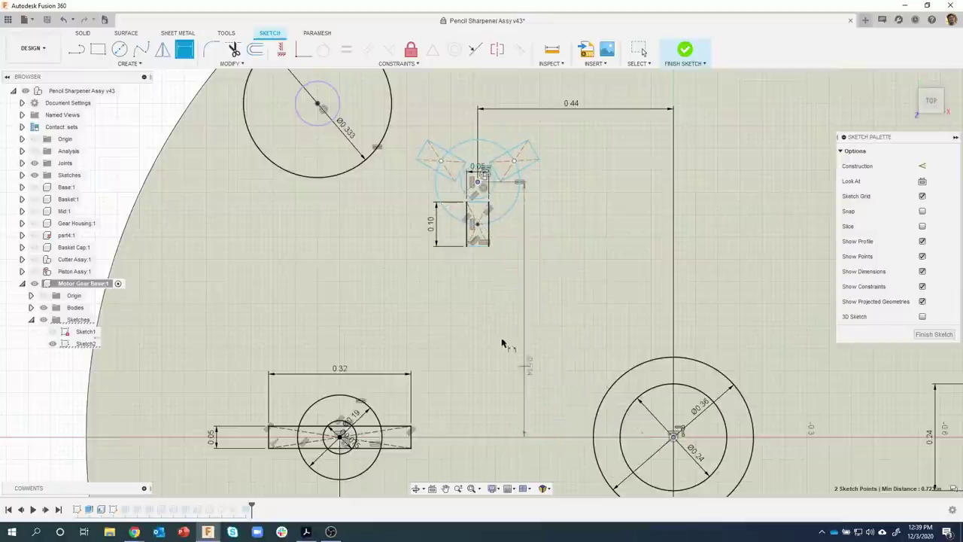
pyautogui.click(543, 327)
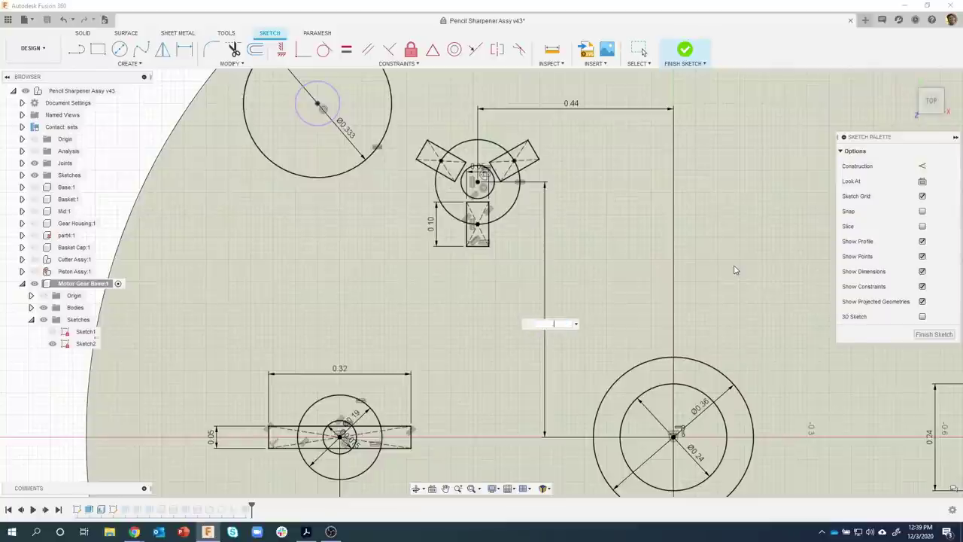
pyautogui.press('Return')
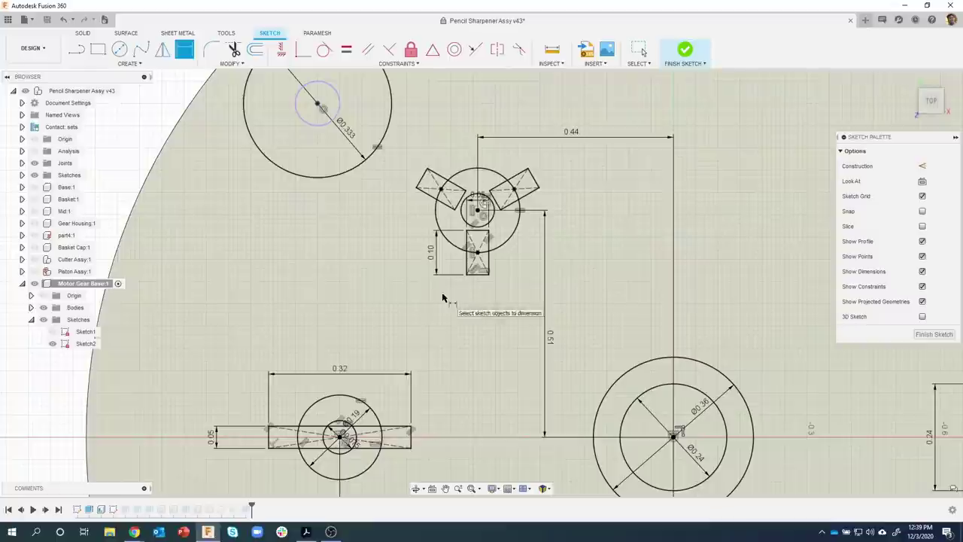
pyautogui.click(685, 53)
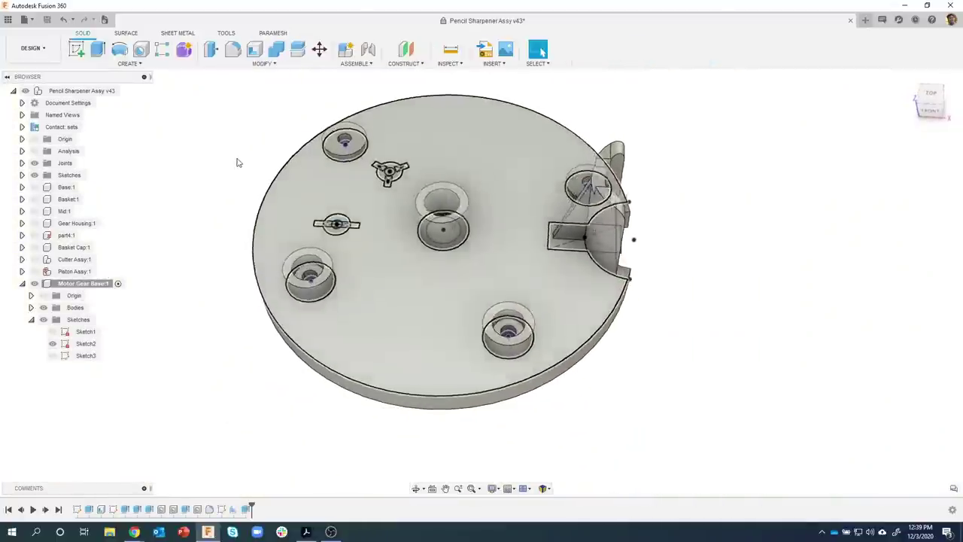
# Extrude the straight two-ribbed boss profiles upward 0.5 in, leaving the inner circle out of the selection as a hole
pyautogui.keyDown('shift'); pyautogui.moveTo(273, 162); pyautogui.dragTo(305, 360, button='middle'); pyautogui.keyUp('shift')
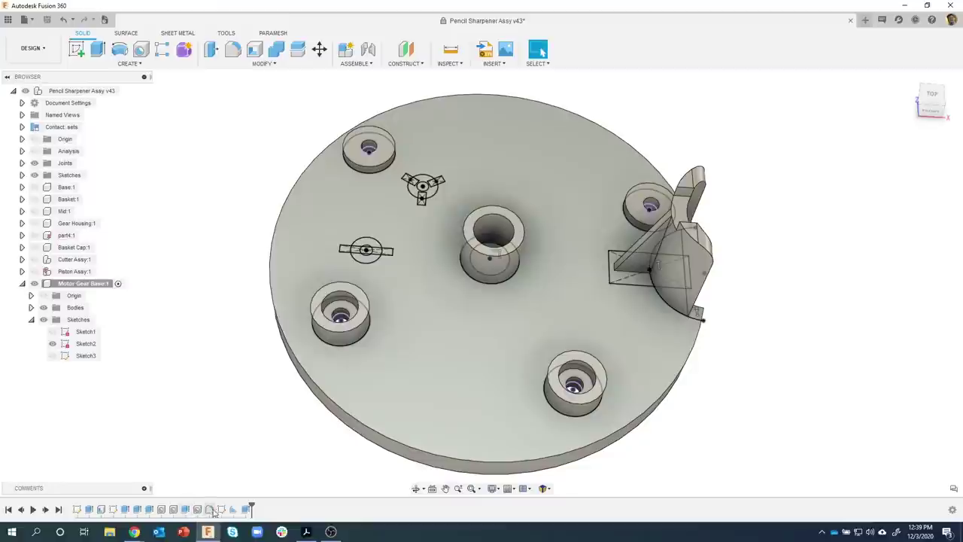
pyautogui.scroll(4, 400, 175)
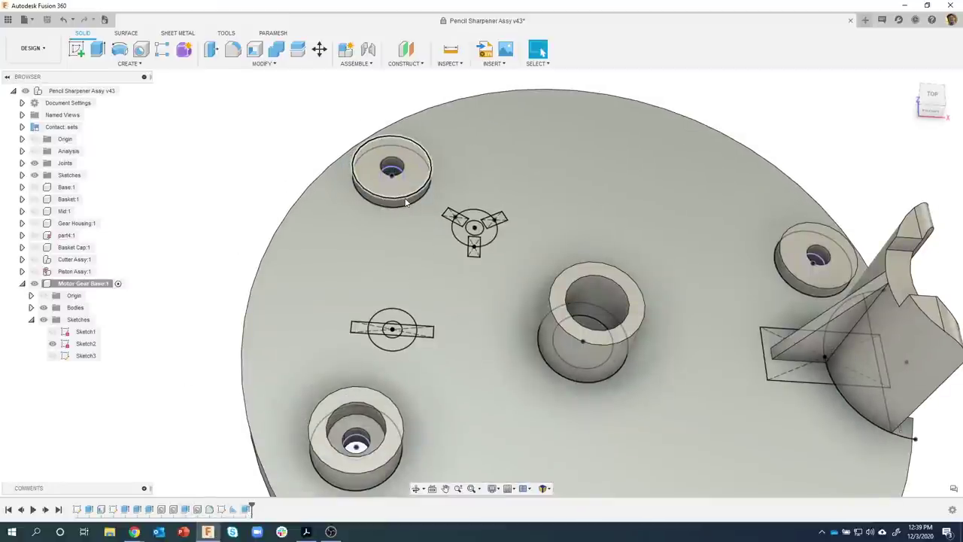
pyautogui.keyDown('shift'); pyautogui.moveTo(406, 201); pyautogui.dragTo(309, 243, button='middle'); pyautogui.keyUp('shift')
pyautogui.moveTo(309, 243); pyautogui.dragTo(477, 325)
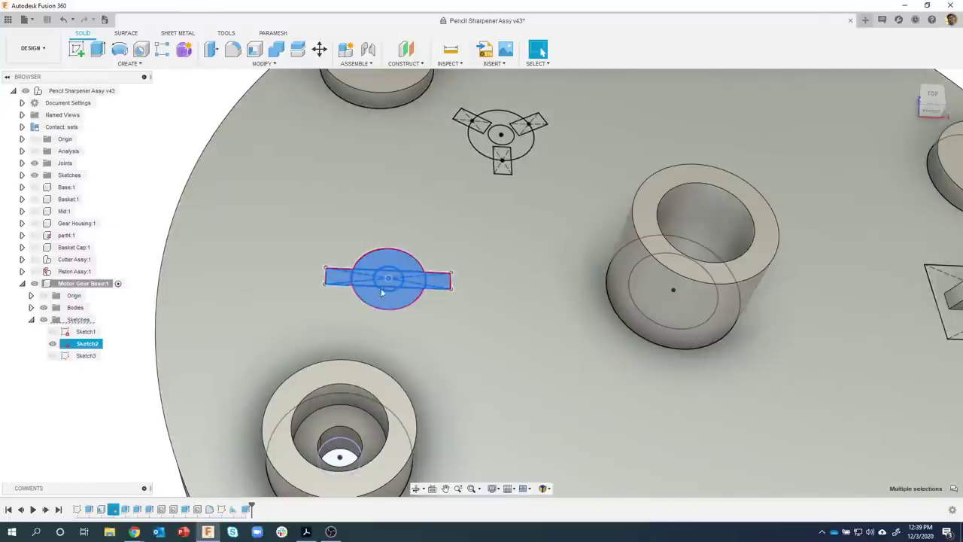
pyautogui.scroll(5, 379, 287)
pyautogui.keyDown('ctrl'); pyautogui.click(390, 322); pyautogui.keyUp('ctrl')
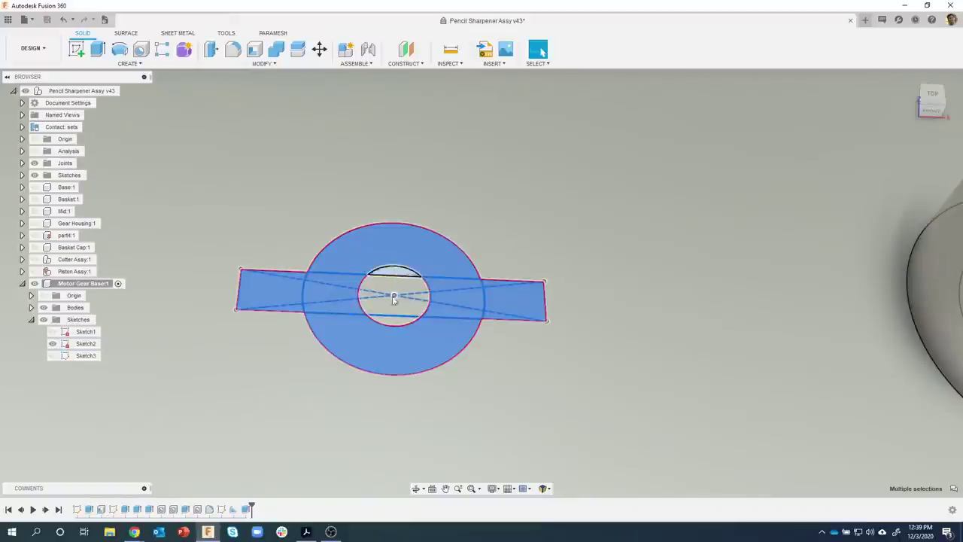
pyautogui.keyDown('ctrl'); pyautogui.click(400, 341); pyautogui.keyUp('ctrl')
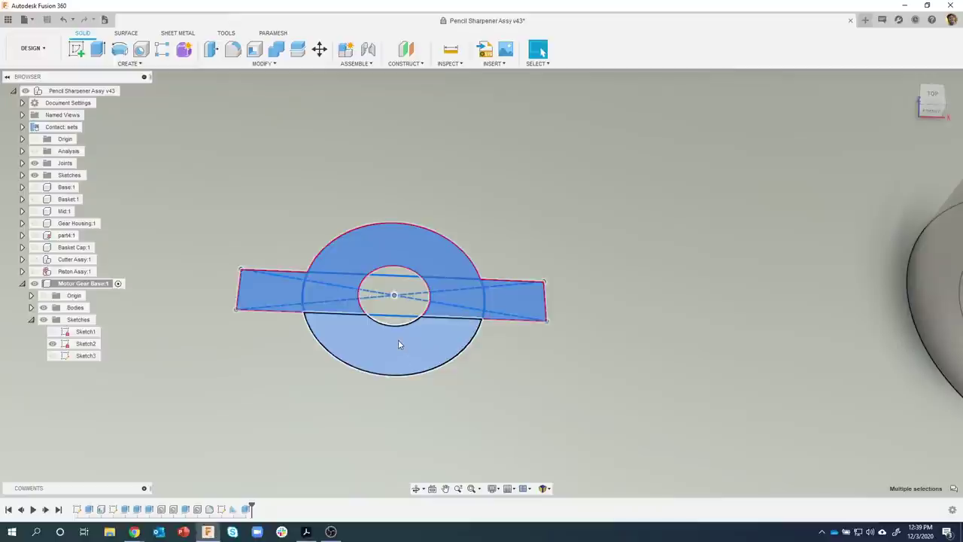
pyautogui.scroll(-5, 397, 339)
pyautogui.rightClick(388, 313)
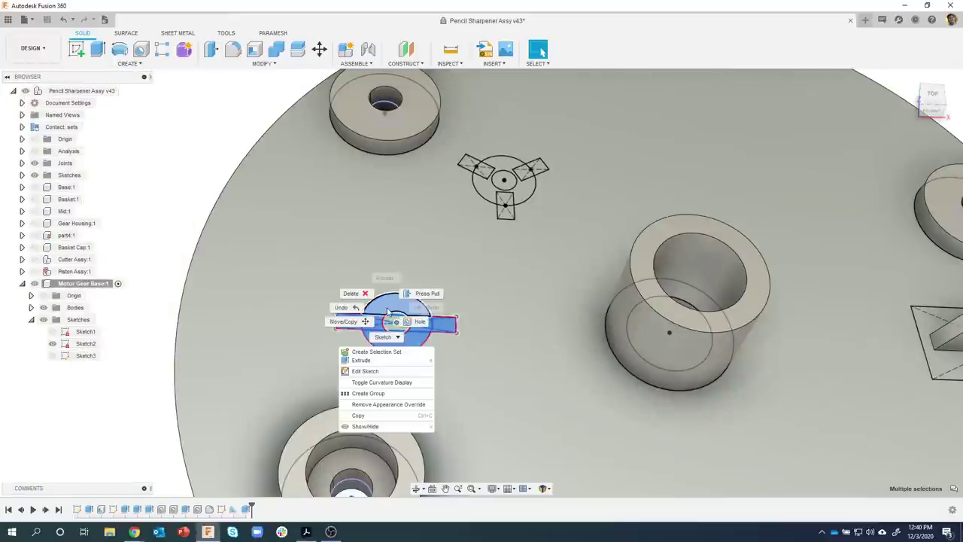
pyautogui.click(361, 360)
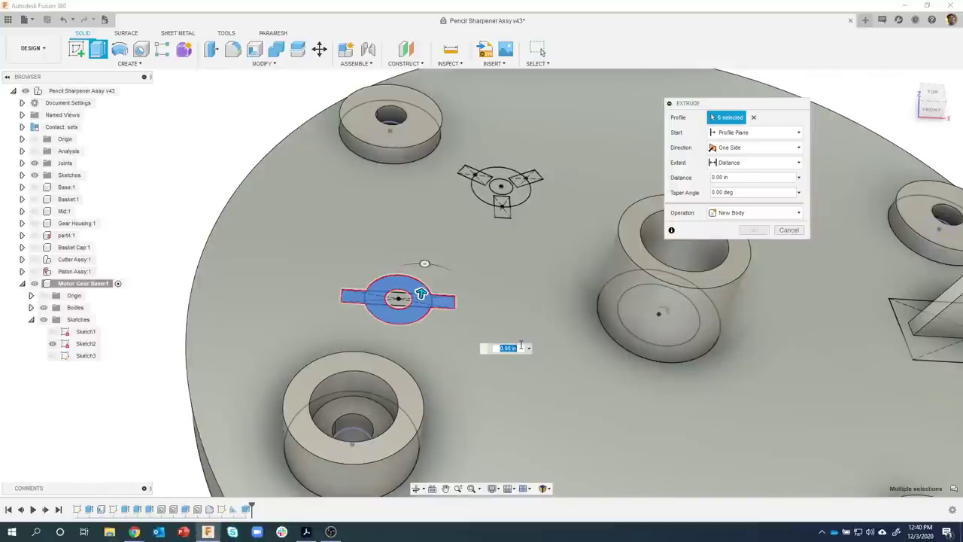
pyautogui.write('0.5')
pyautogui.press('Return')
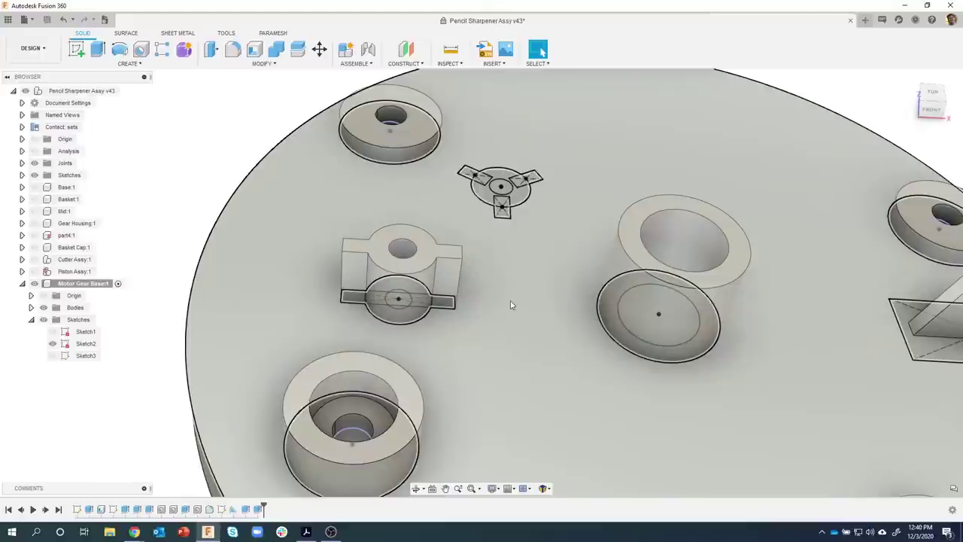
pyautogui.moveTo(593, 236)
pyautogui.keyDown('shift'); pyautogui.mouseDown(button='middle')
pyautogui.moveTo(479, 155)
pyautogui.moveTo(474, 180)
pyautogui.mouseUp(button='middle'); pyautogui.keyUp('shift')
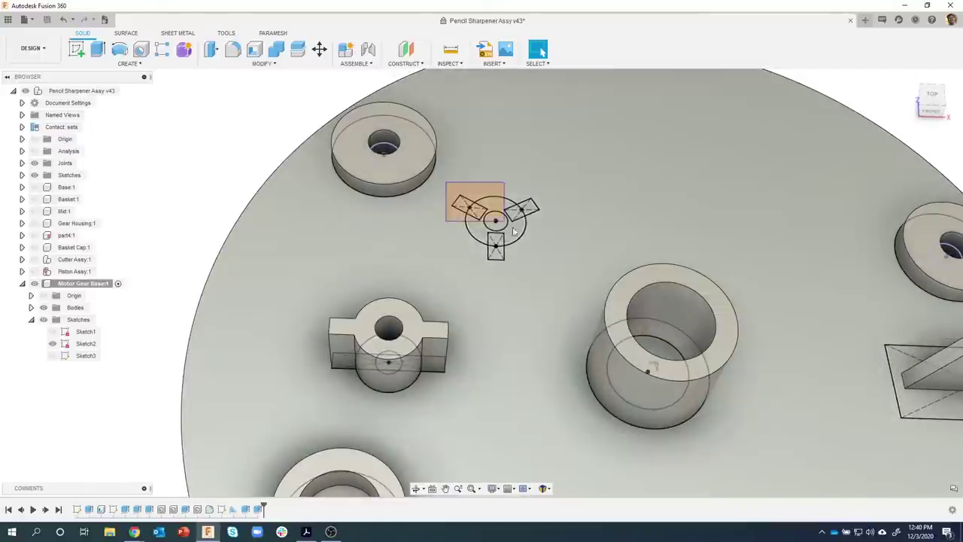
pyautogui.moveTo(514, 231); pyautogui.dragTo(557, 272)
pyautogui.keyDown('shift'); pyautogui.click(502, 224); pyautogui.keyUp('shift')
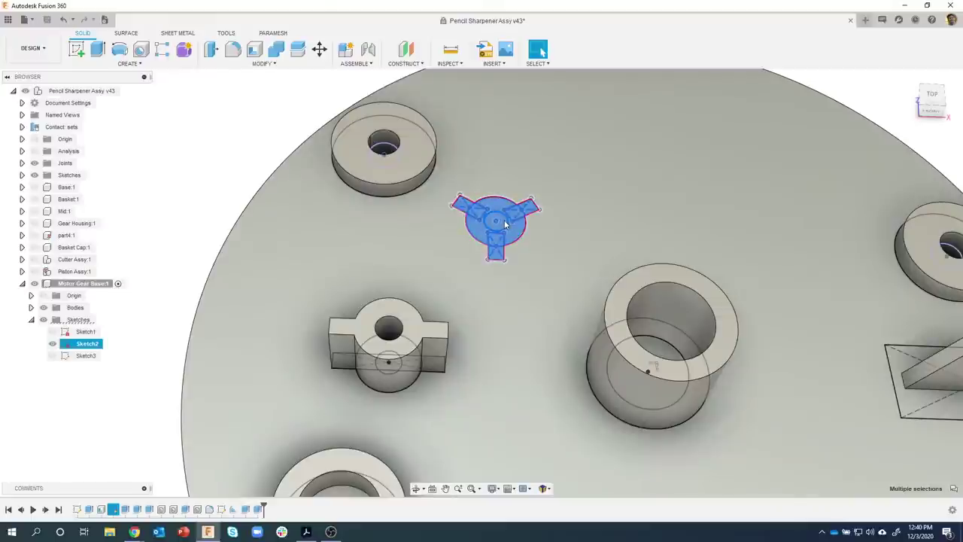
pyautogui.scroll(3, 504, 224)
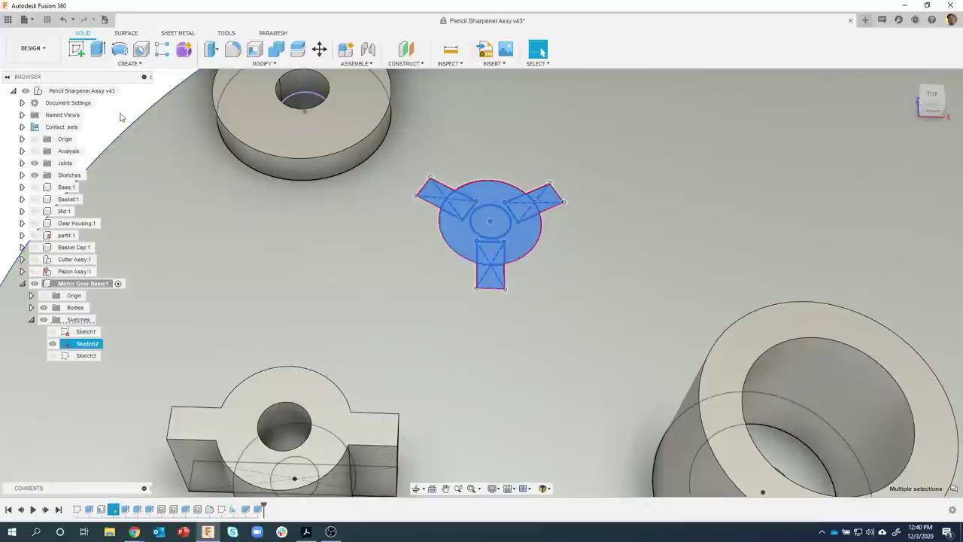
pyautogui.press('Escape')
# Extrude the three-ribbed boss profiles upward 0.07 in, leaving the inner circle out of the selection as a hole
pyautogui.moveTo(437, 181)
pyautogui.mouseDown(button='middle')
pyautogui.moveTo(464, 215)
pyautogui.moveTo(468, 263)
pyautogui.mouseUp(button='middle')
pyautogui.moveTo(428, 233); pyautogui.dragTo(620, 390)
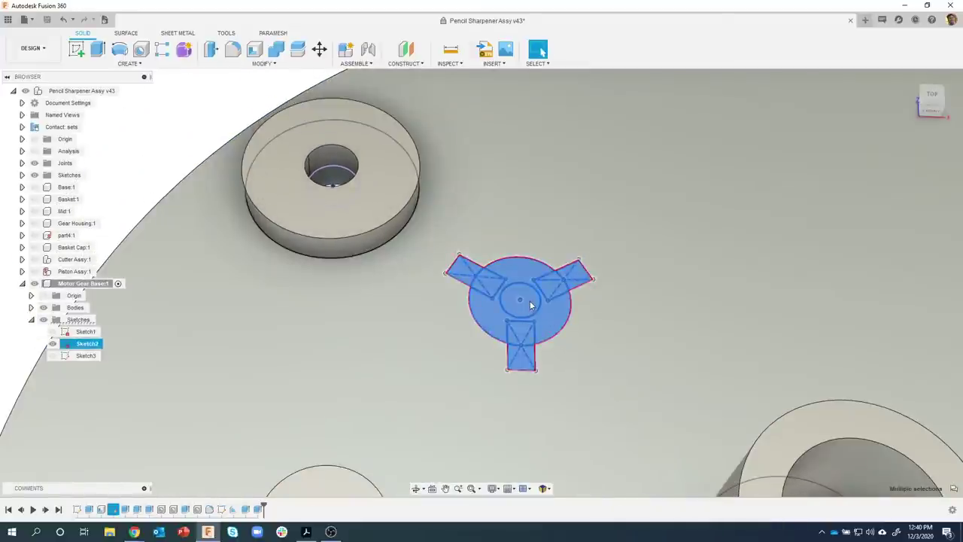
pyautogui.keyDown('shift'); pyautogui.click(529, 299); pyautogui.keyUp('shift')
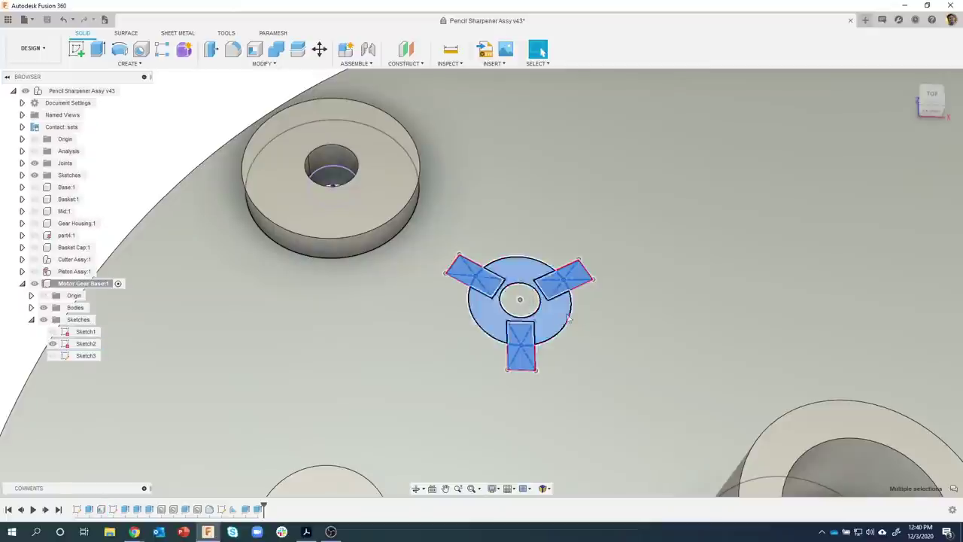
pyautogui.rightClick(527, 269)
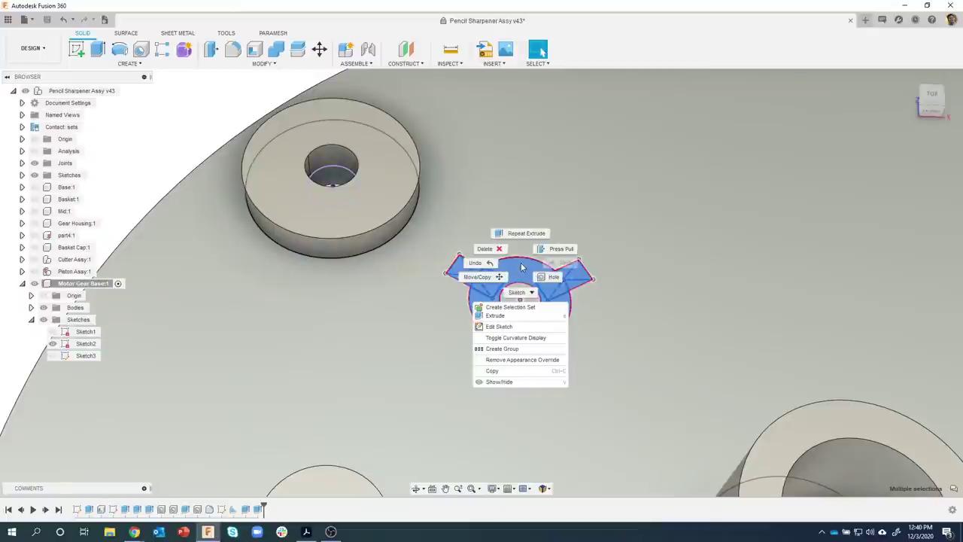
pyautogui.click(507, 316)
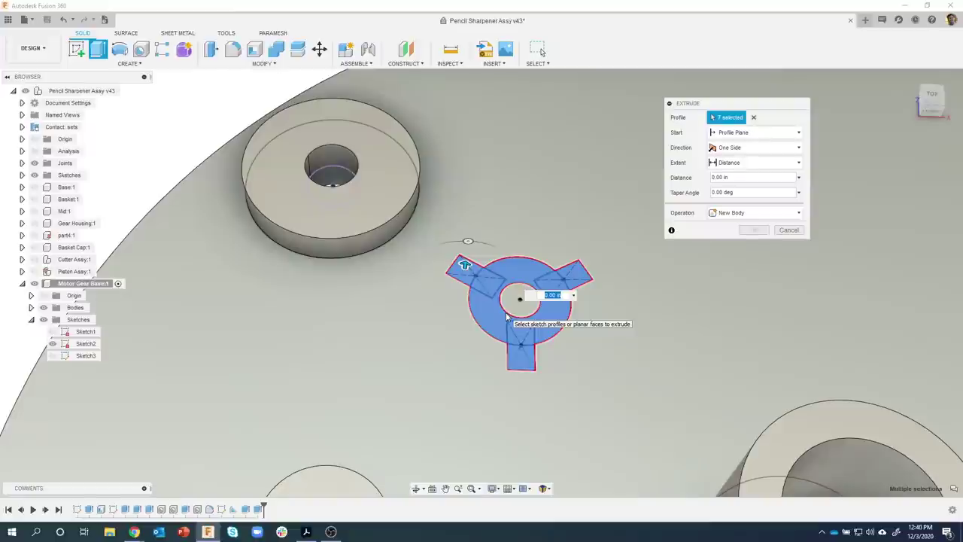
pyautogui.write('07')
pyautogui.press('Return')
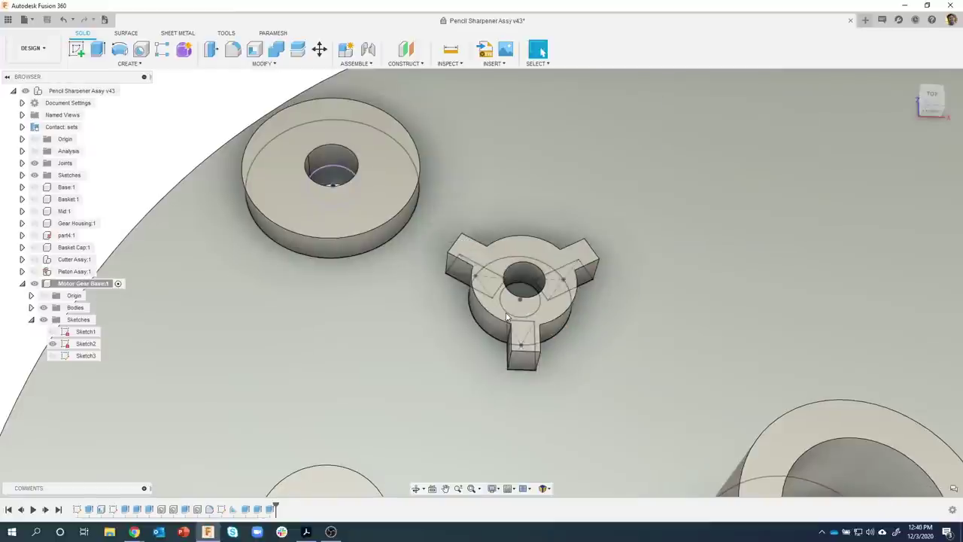
pyautogui.scroll(-3, 451, 263)
pyautogui.keyDown('shift'); pyautogui.moveTo(451, 264); pyautogui.dragTo(297, 208, button='middle'); pyautogui.keyUp('shift')
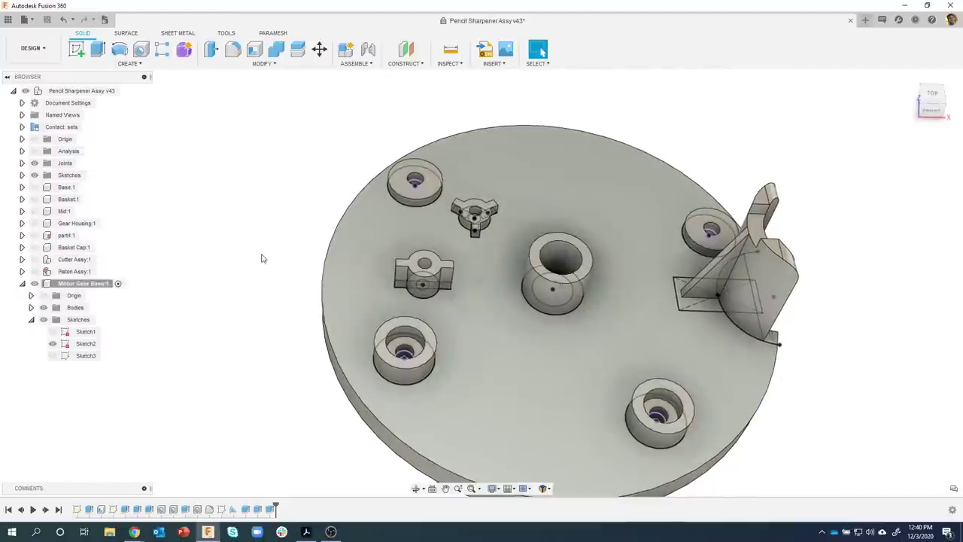
# Switch to the Motor Gear Assy drawing set in Adobe Acrobat and examine the gear base, long shaft and short shaft sheets
pyautogui.click(307, 532)
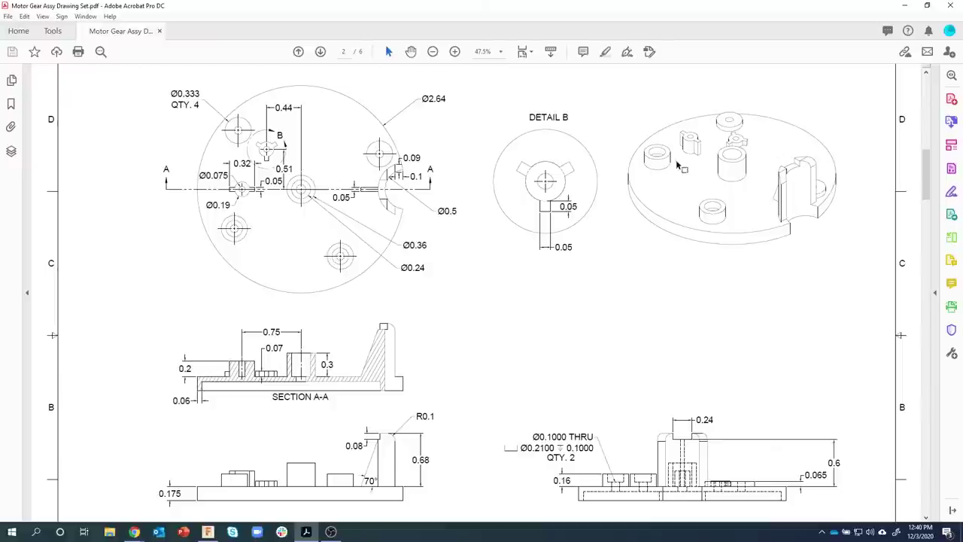
pyautogui.scroll(-3, 469, 295)
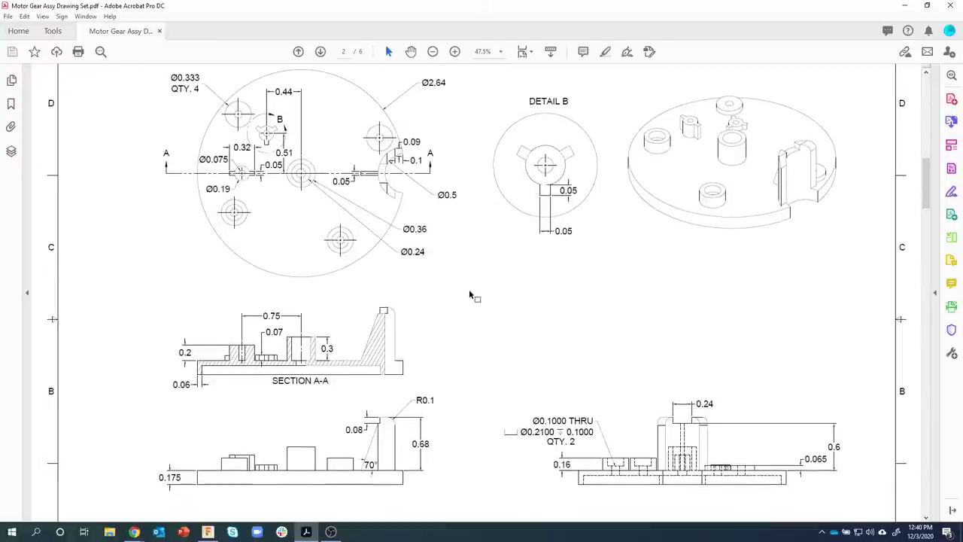
pyautogui.scroll(-10, 470, 302)
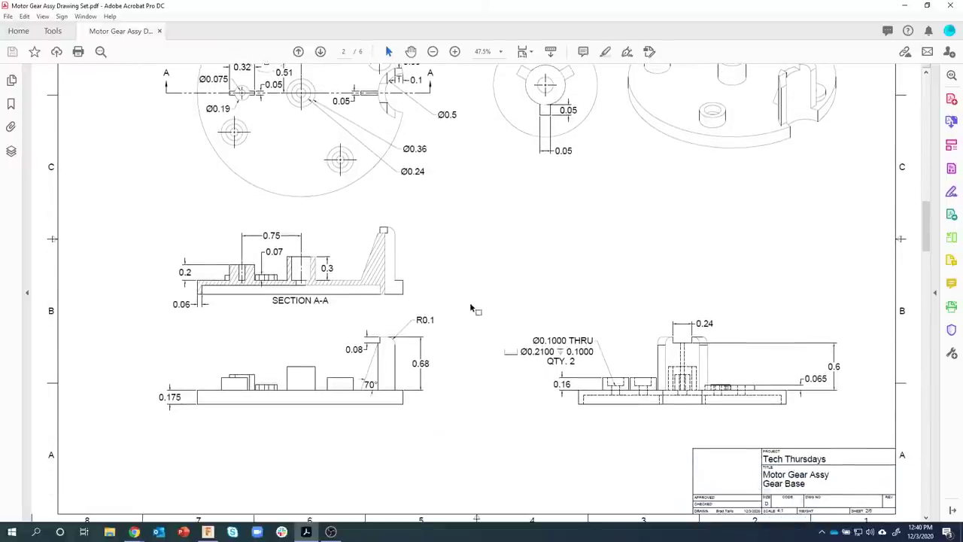
pyautogui.click(433, 51)
pyautogui.click(432, 51)
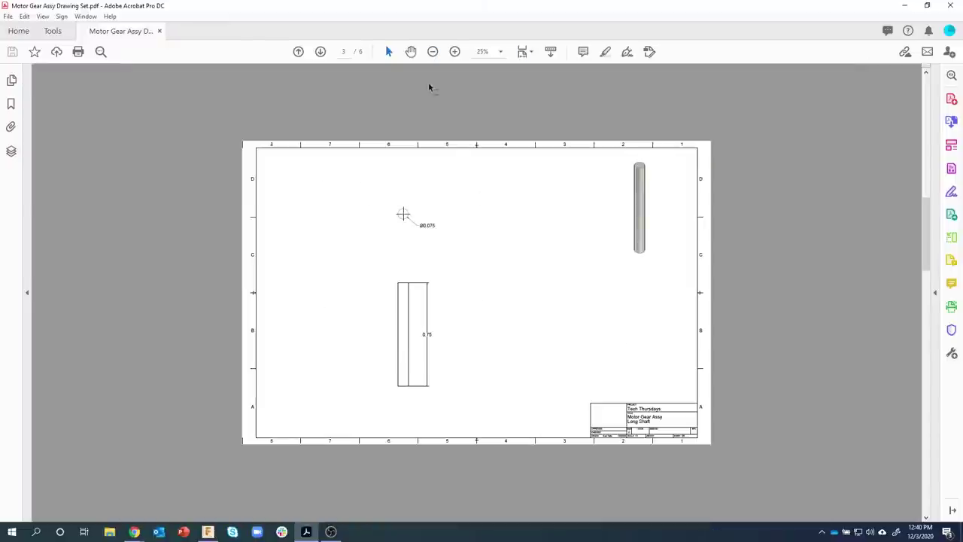
pyautogui.click(522, 51)
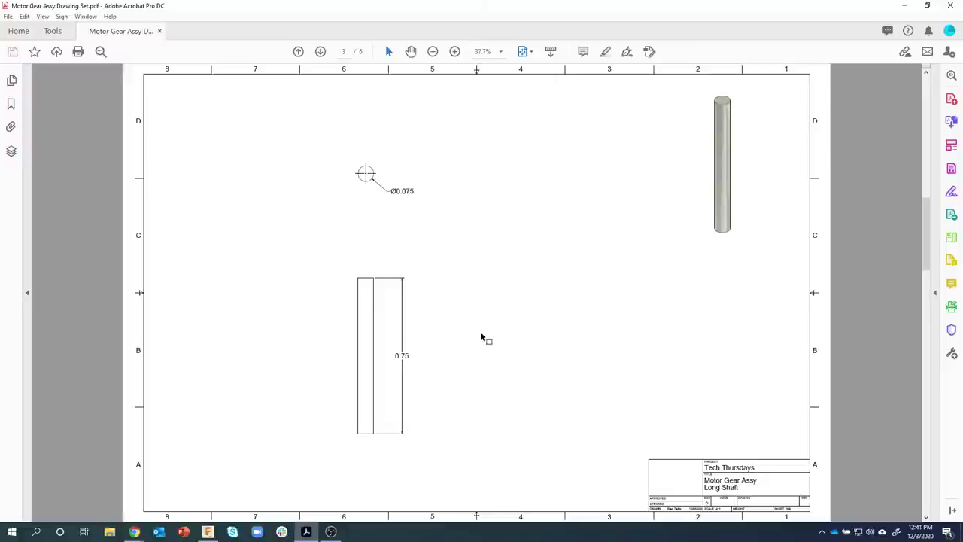
pyautogui.scroll(-1, 482, 338)
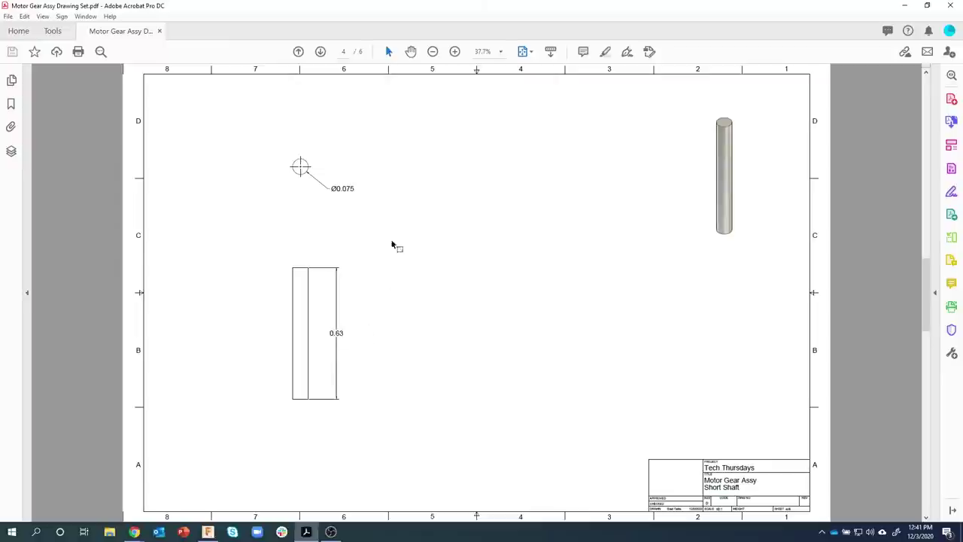
pyautogui.scroll(1, 403, 272)
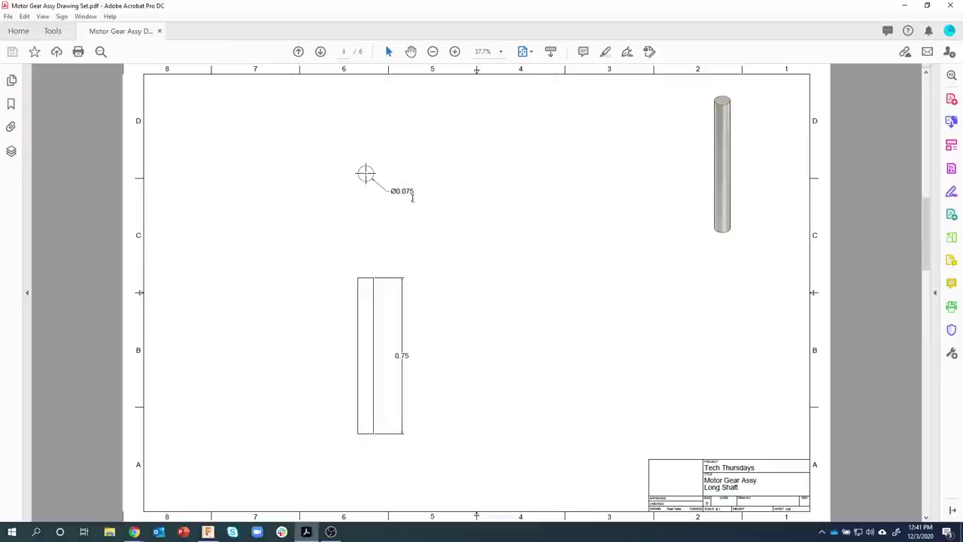
# Switch back to Fusion 360 and create an internal component named Motor Gear Assy under the top-level Pencil Sharpener Assy
pyautogui.click(208, 532)
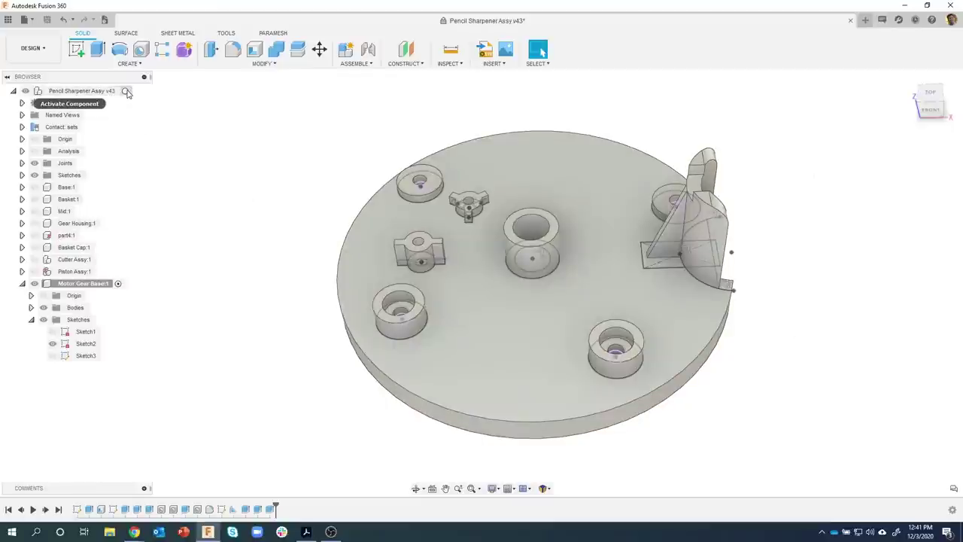
pyautogui.click(126, 91)
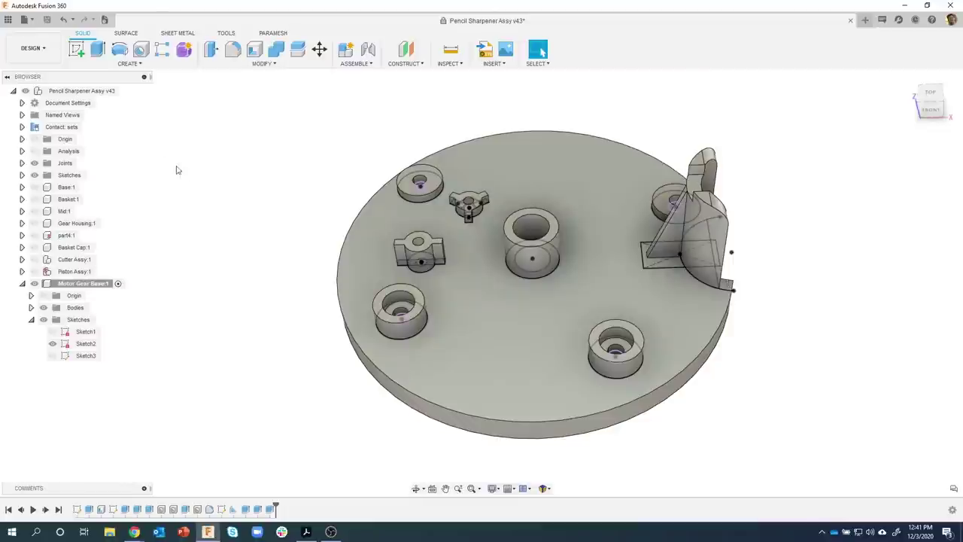
pyautogui.rightClick(74, 91)
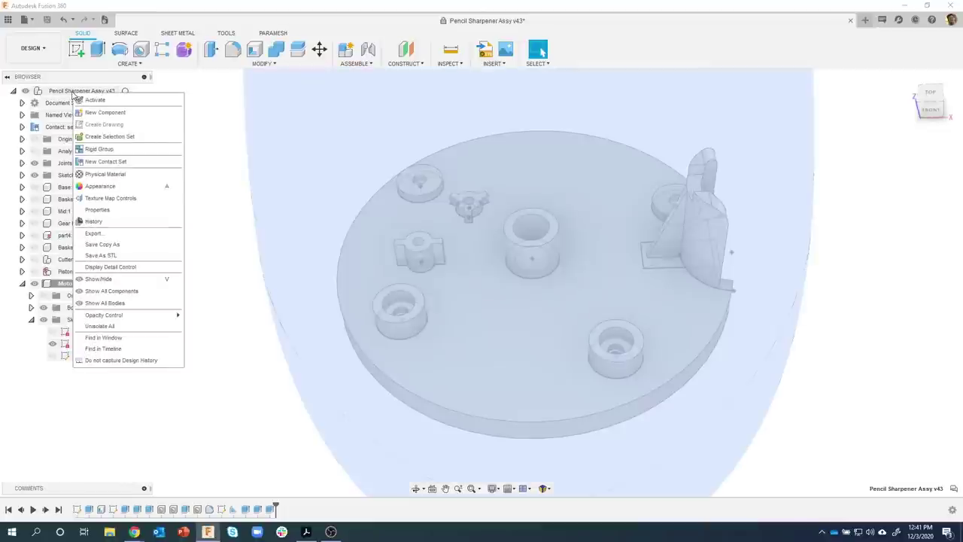
pyautogui.click(138, 117)
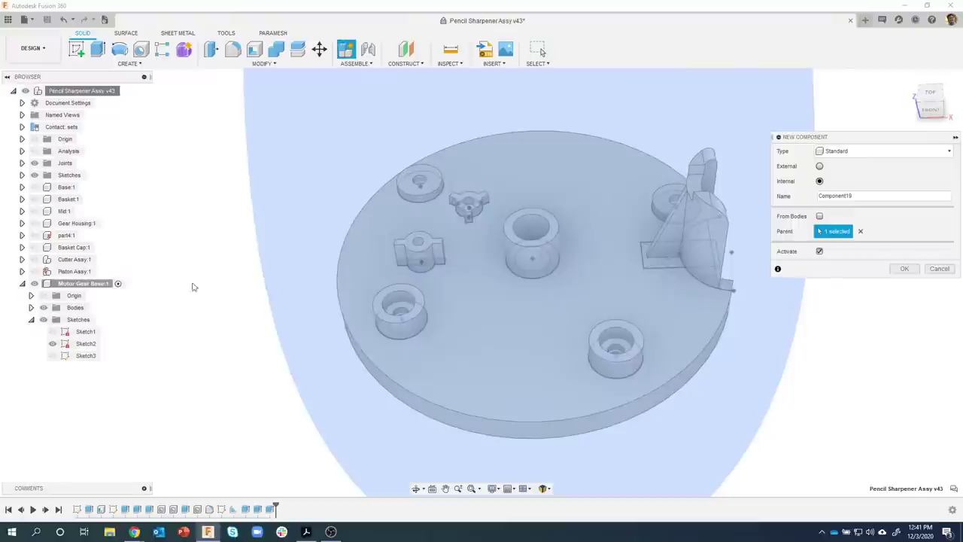
pyautogui.moveTo(820, 136); pyautogui.dragTo(776, 123)
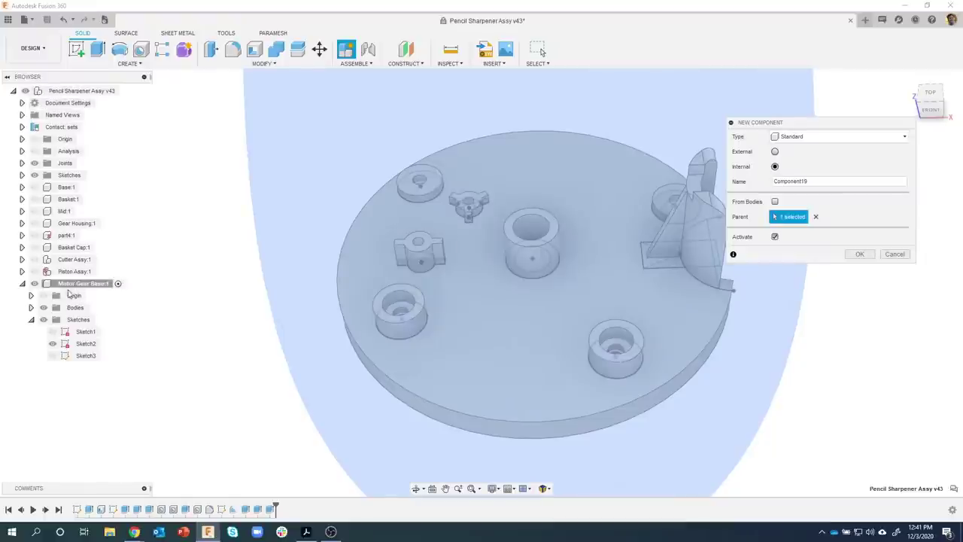
pyautogui.click(75, 284)
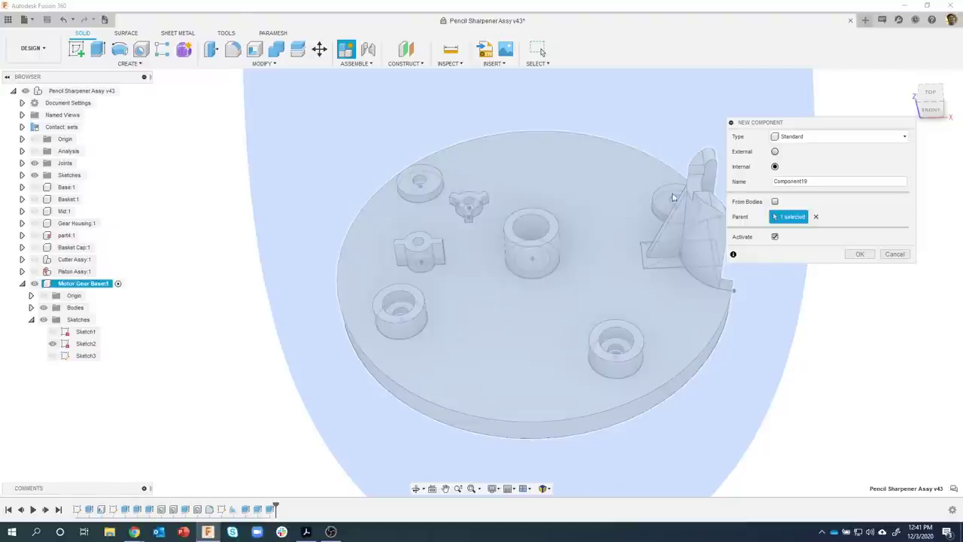
pyautogui.doubleClick(855, 181)
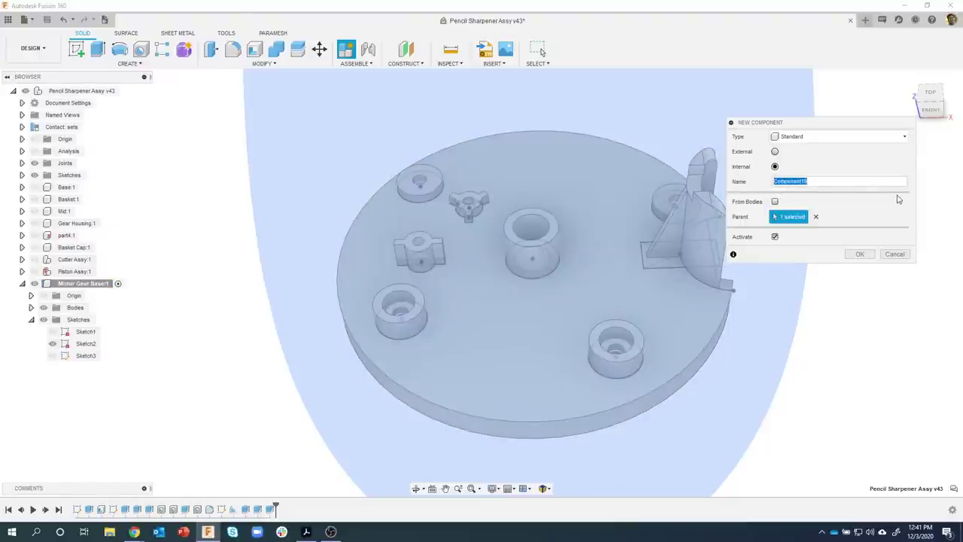
pyautogui.write('Motor Gear Assy')
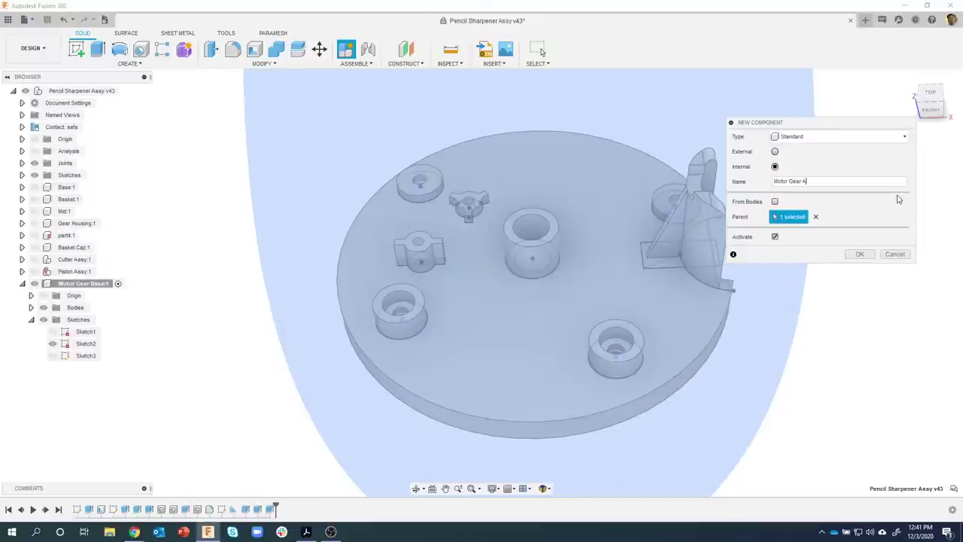
pyautogui.click(858, 255)
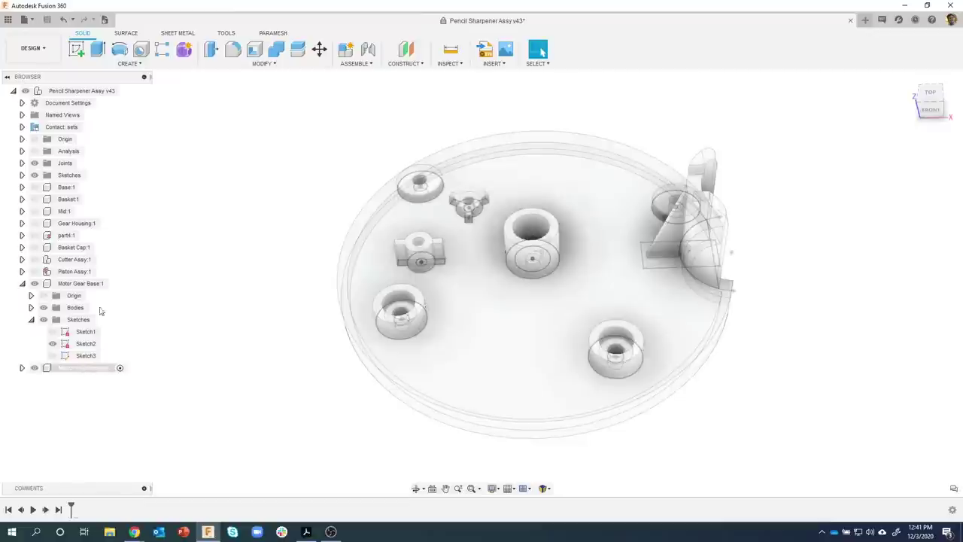
# Move the Motor Gear Base component into Motor Gear Assy and expand the assembly to show its contents
pyautogui.moveTo(65, 285)
pyautogui.mouseDown()
pyautogui.moveTo(97, 290)
pyautogui.moveTo(100, 359)
pyautogui.moveTo(85, 372)
pyautogui.mouseUp()
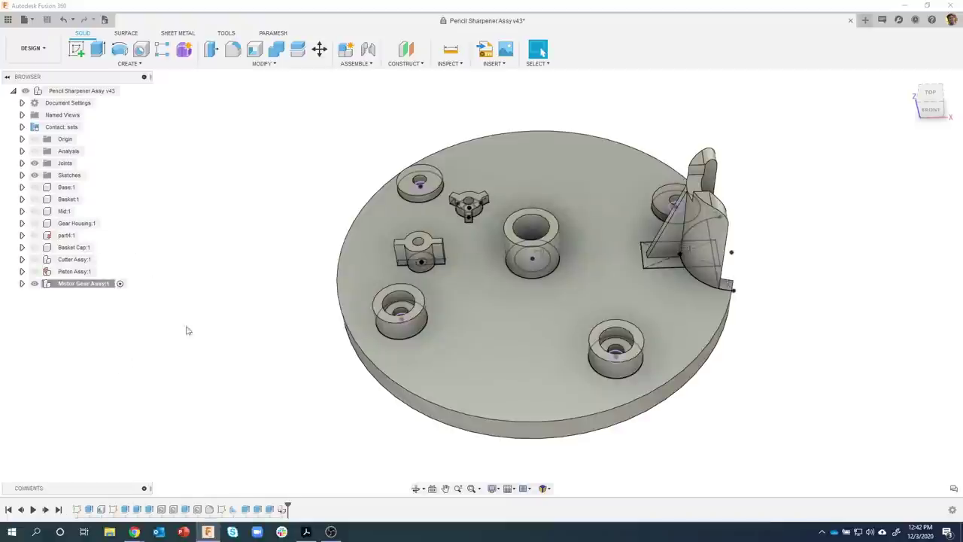
pyautogui.click(22, 283)
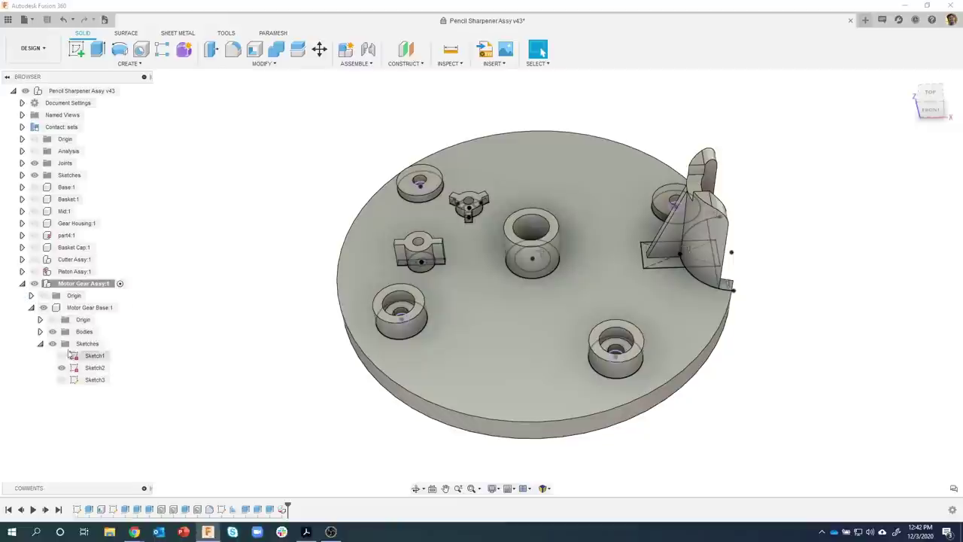
pyautogui.click(84, 284)
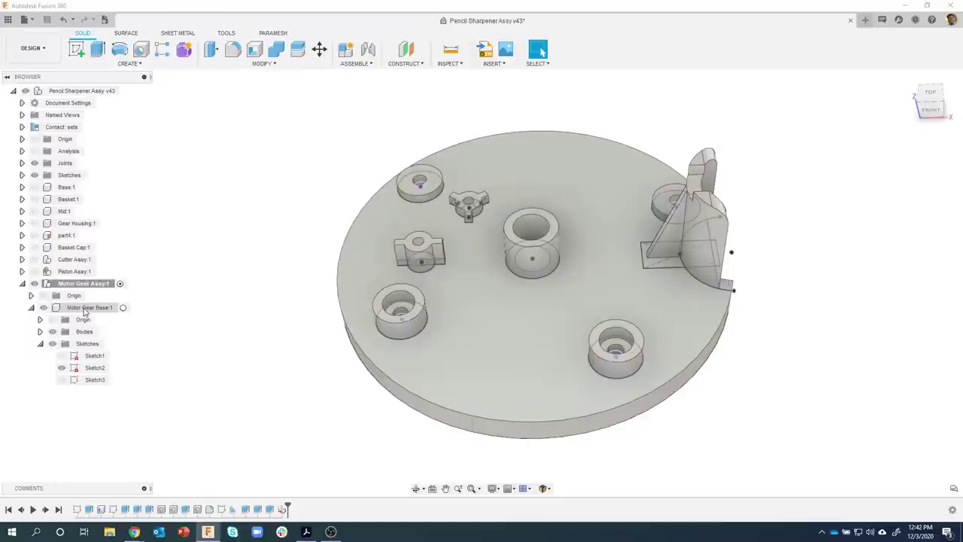
pyautogui.click(77, 286)
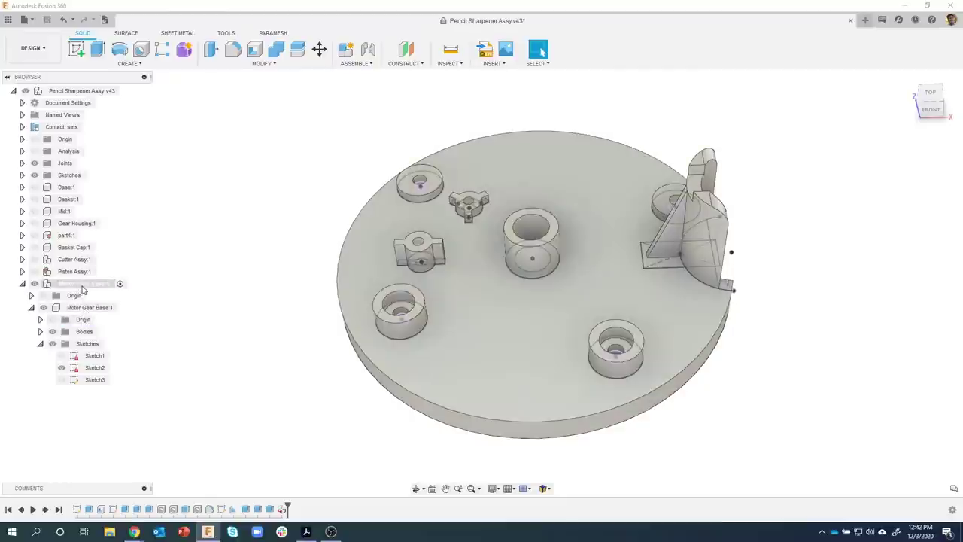
# Create an internal component named Gear Shaft Long inside Motor Gear Assy
pyautogui.rightClick(83, 288)
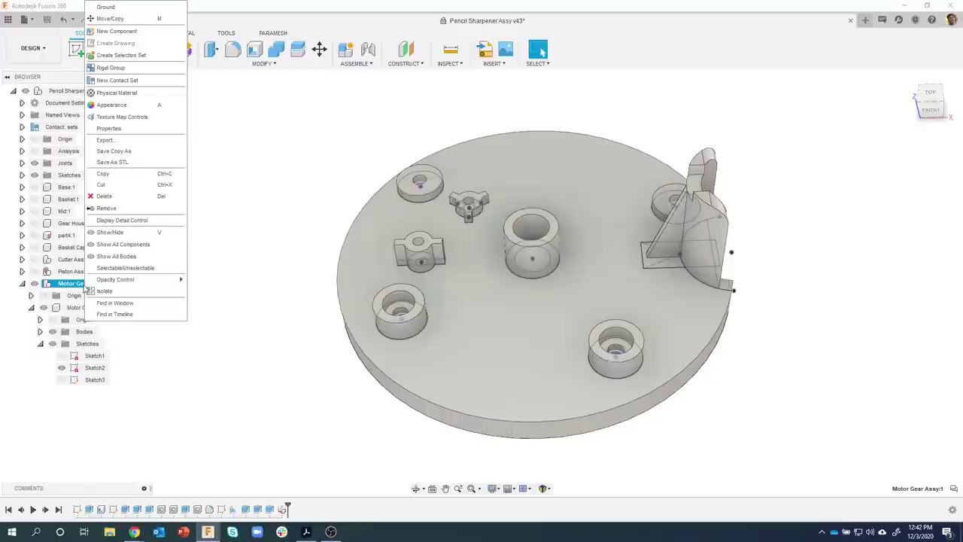
pyautogui.click(140, 31)
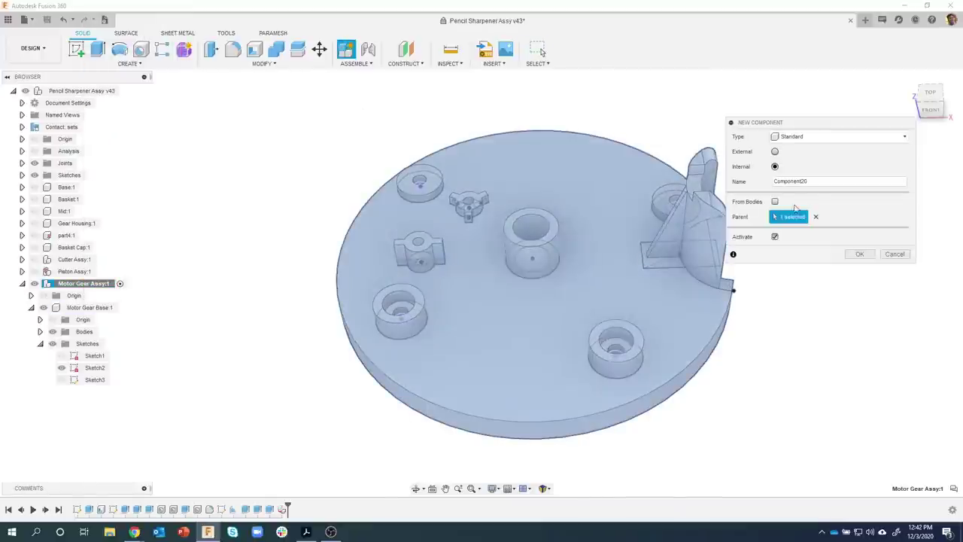
pyautogui.moveTo(827, 182); pyautogui.dragTo(775, 182)
pyautogui.write('C')
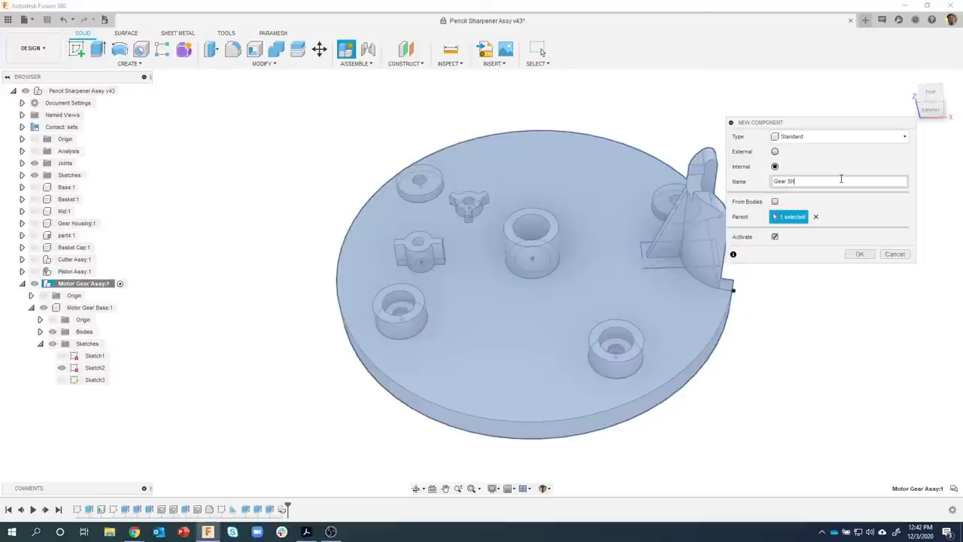
pyautogui.write('ng')
pyautogui.click(860, 254)
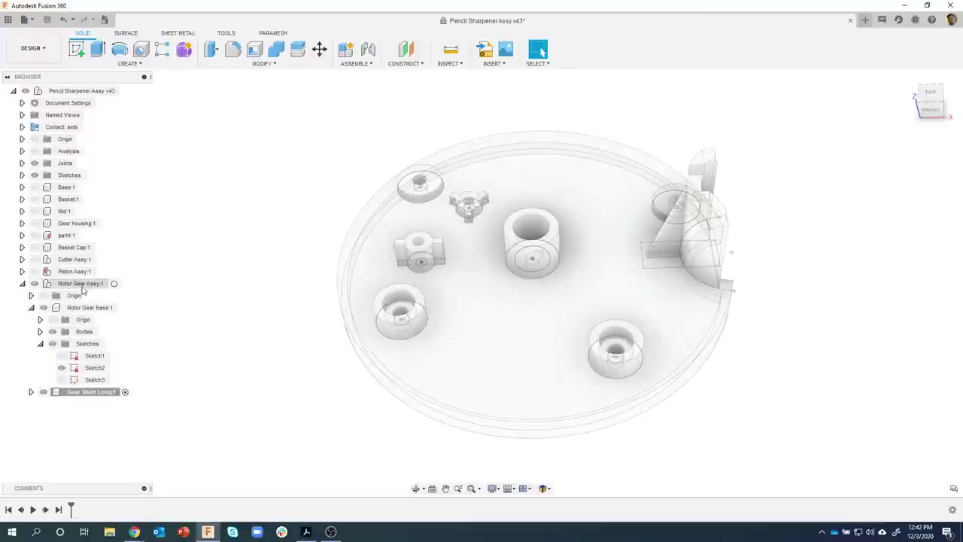
pyautogui.rightClick(81, 289)
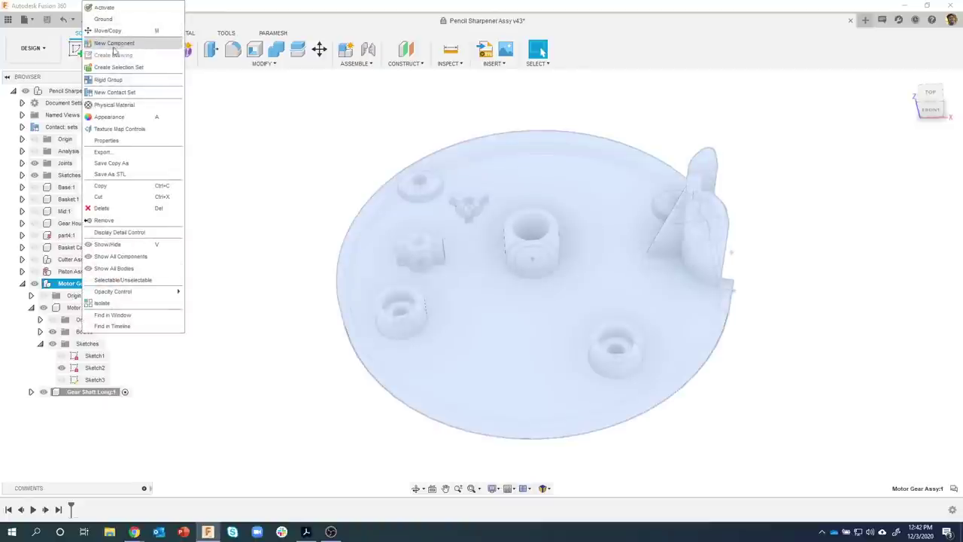
pyautogui.click(166, 419)
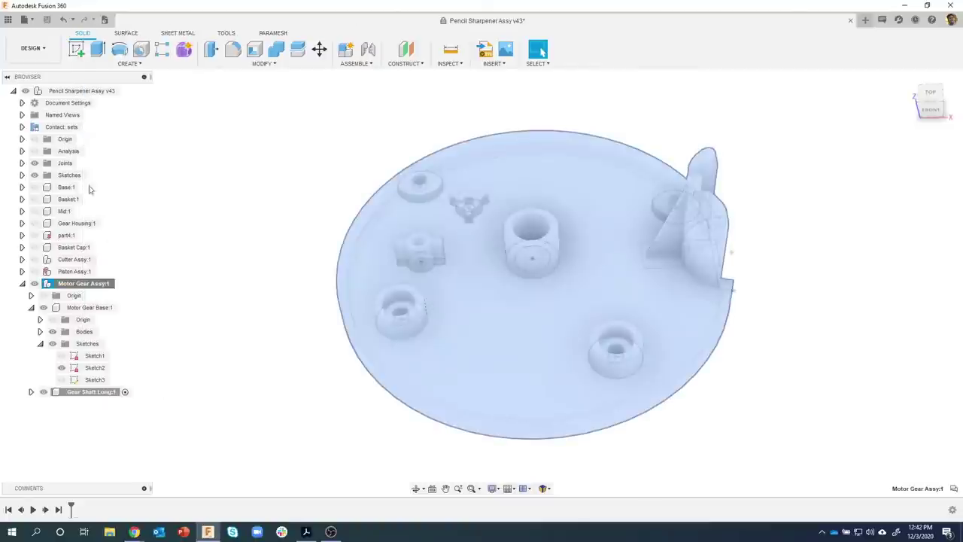
pyautogui.click(111, 426)
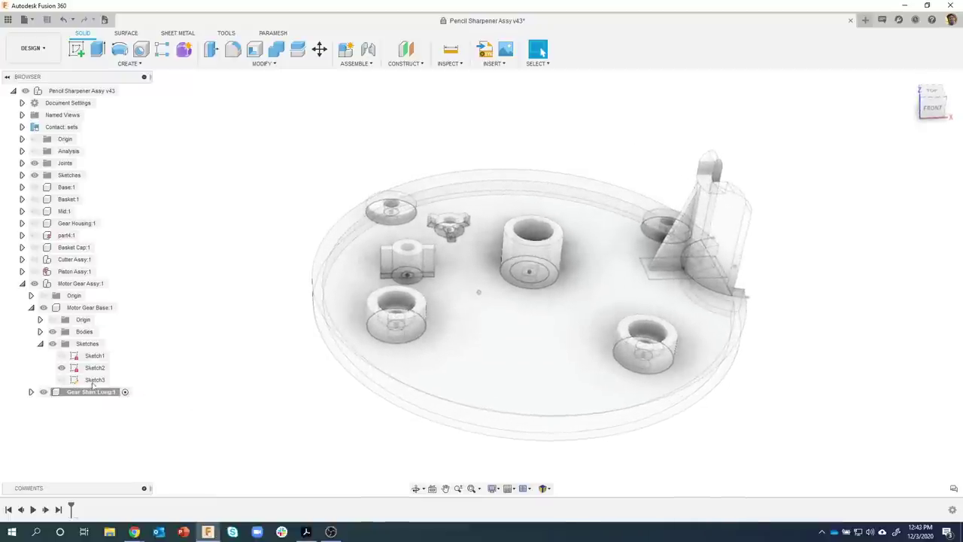
# Start a cylinder for the long gear shaft on the horizontal plane in the gear base's open area, with a diameter of 0.075 in
pyautogui.click(132, 63)
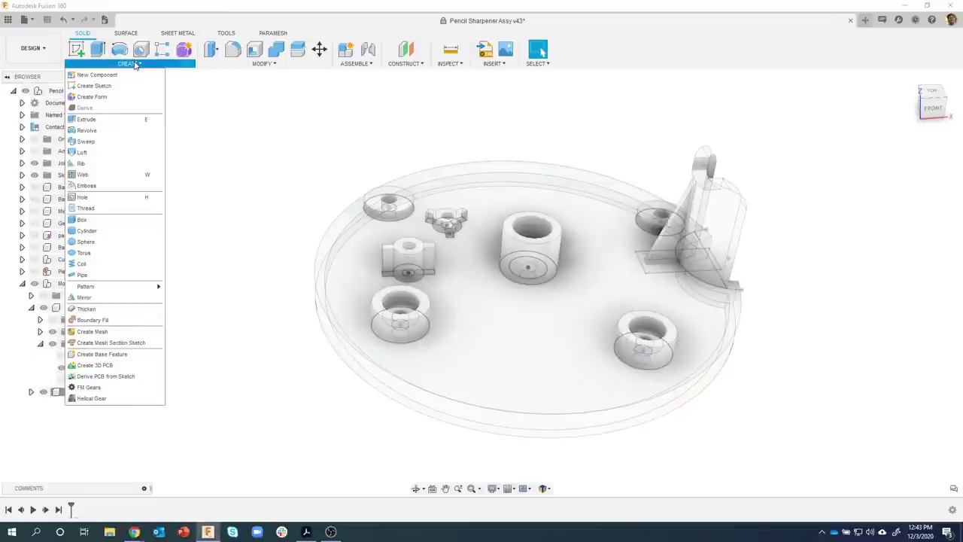
pyautogui.click(107, 234)
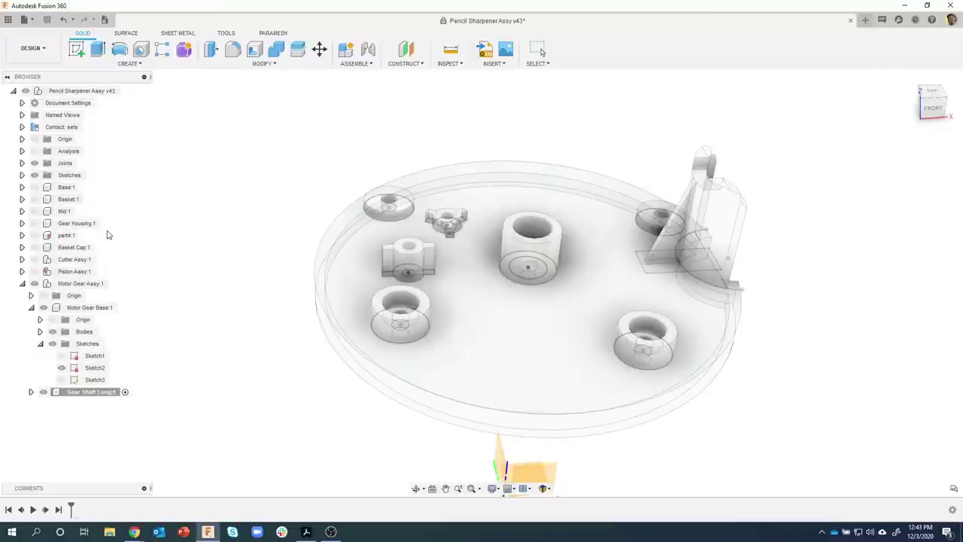
pyautogui.click(533, 470)
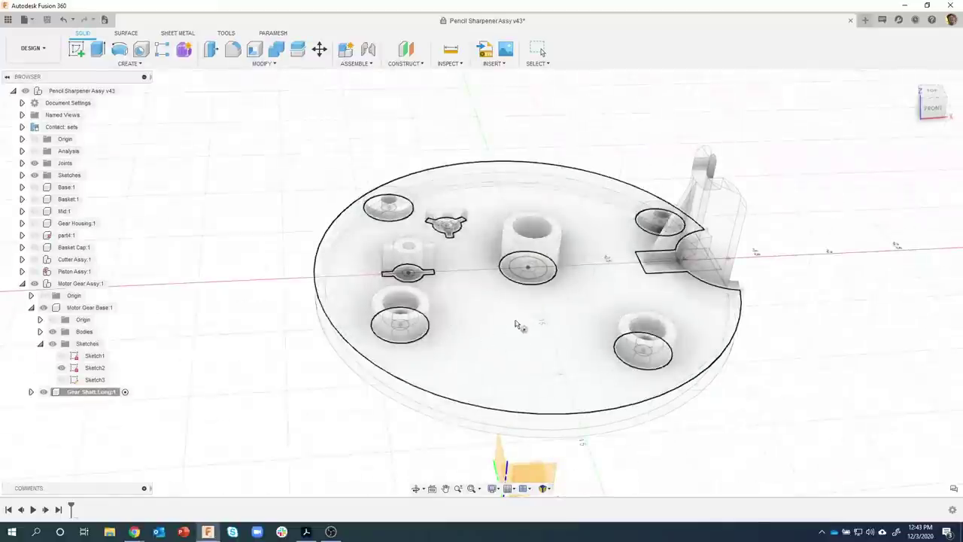
pyautogui.keyDown('shift'); pyautogui.moveTo(533, 339); pyautogui.dragTo(460, 359, button='middle'); pyautogui.keyUp('shift')
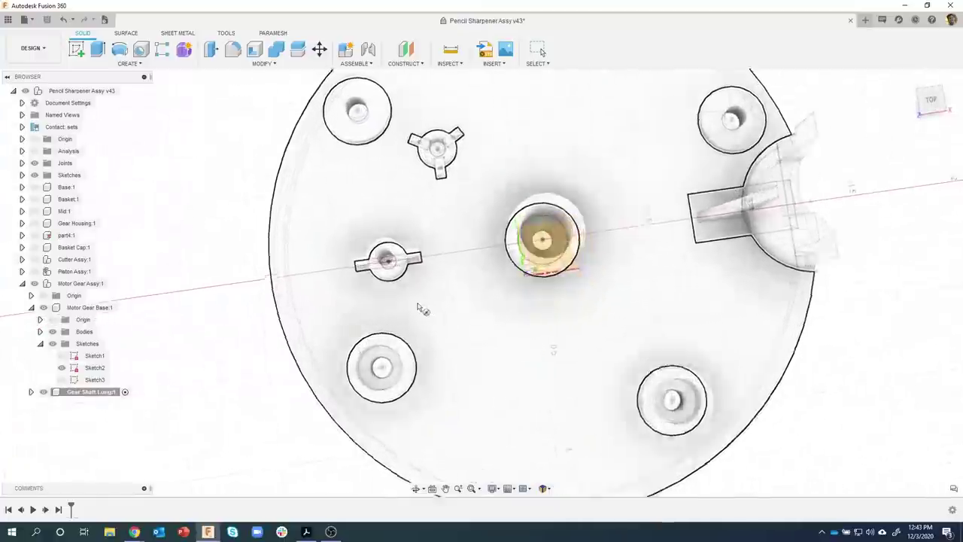
pyautogui.scroll(5, 424, 307)
pyautogui.click(388, 235)
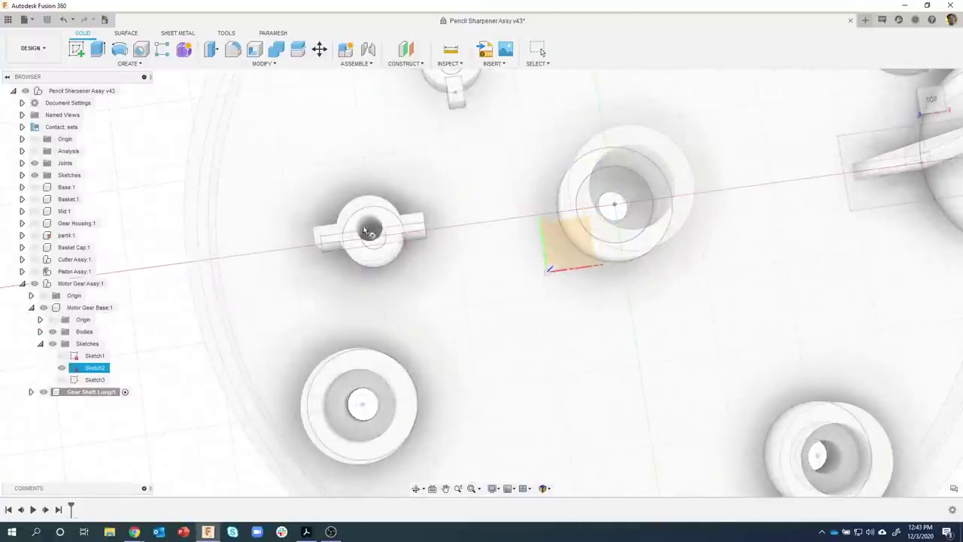
pyautogui.keyDown('shift'); pyautogui.moveTo(382, 236); pyautogui.dragTo(398, 268, button='middle'); pyautogui.keyUp('shift')
pyautogui.scroll(-5, 400, 273)
pyautogui.moveTo(461, 314)
pyautogui.keyDown('shift'); pyautogui.mouseDown(button='middle')
pyautogui.moveTo(490, 343)
pyautogui.moveTo(493, 331)
pyautogui.moveTo(470, 372)
pyautogui.mouseUp(button='middle'); pyautogui.keyUp('shift')
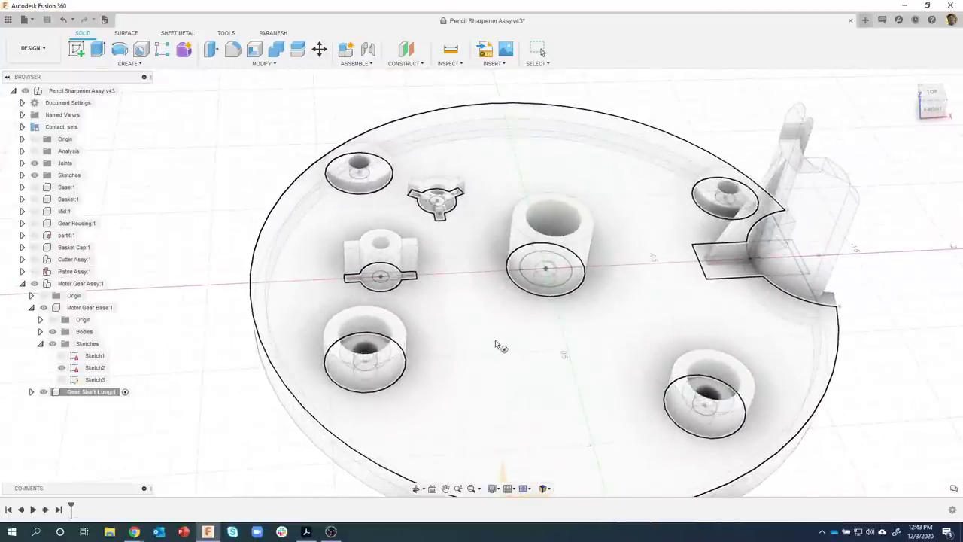
pyautogui.click(383, 280)
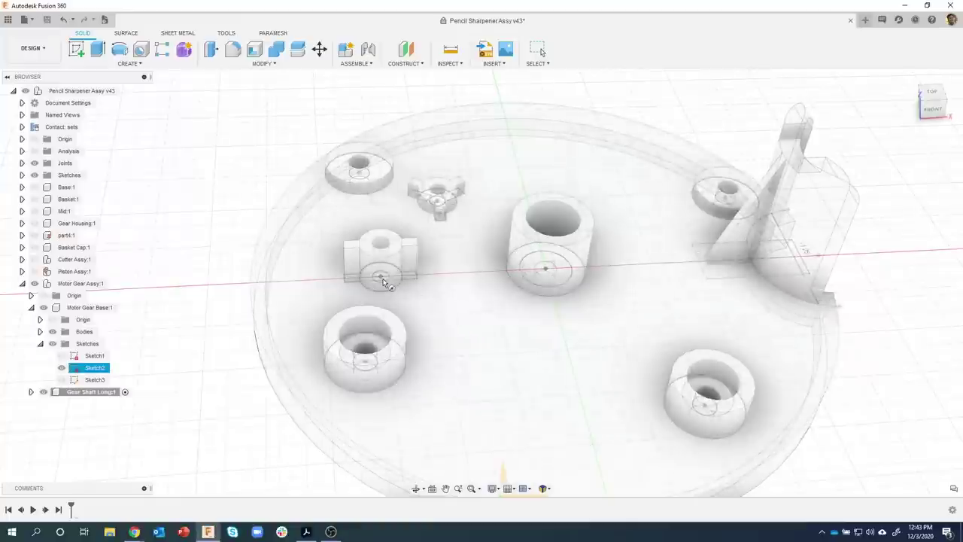
pyautogui.press('Escape')
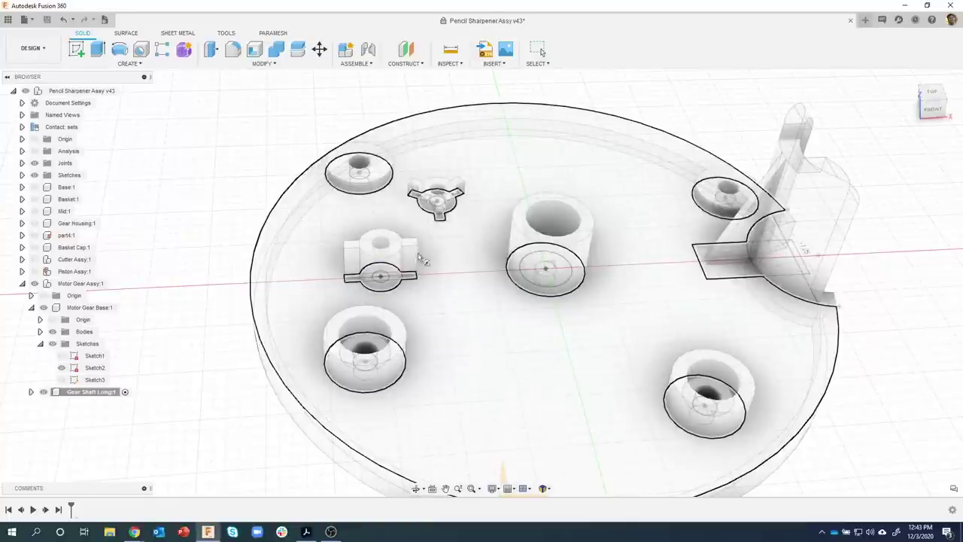
pyautogui.scroll(-2, 489, 361)
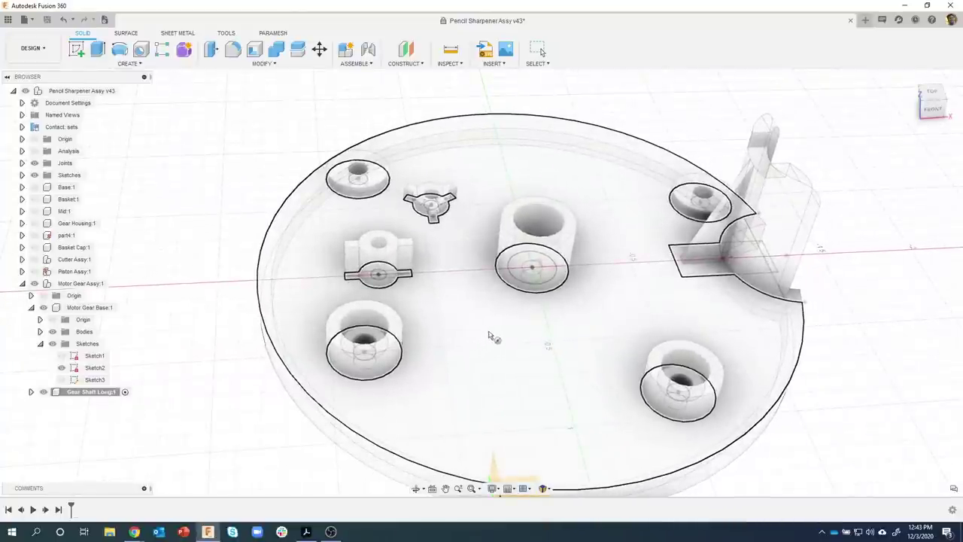
pyautogui.click(476, 347)
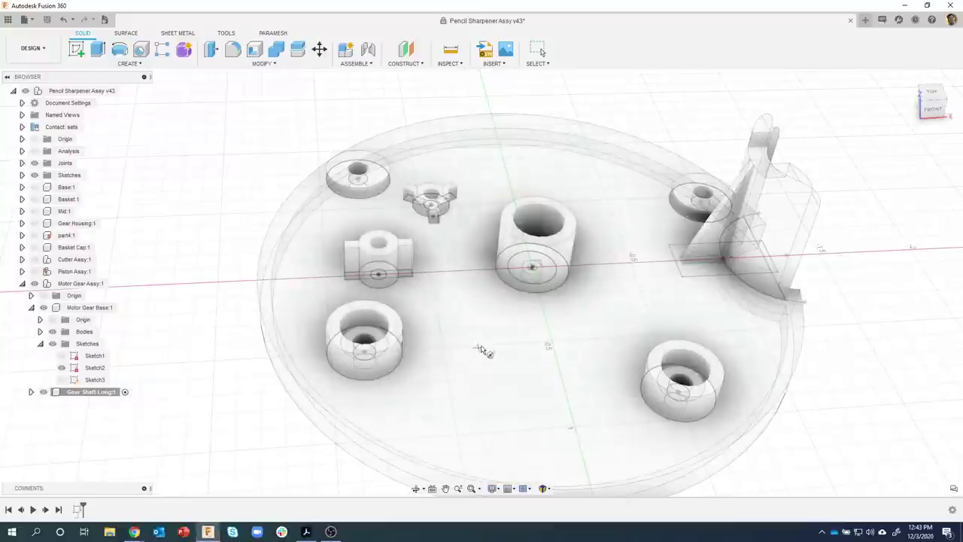
pyautogui.click(475, 339)
pyautogui.press('BackSpace')
pyautogui.write('0.075')
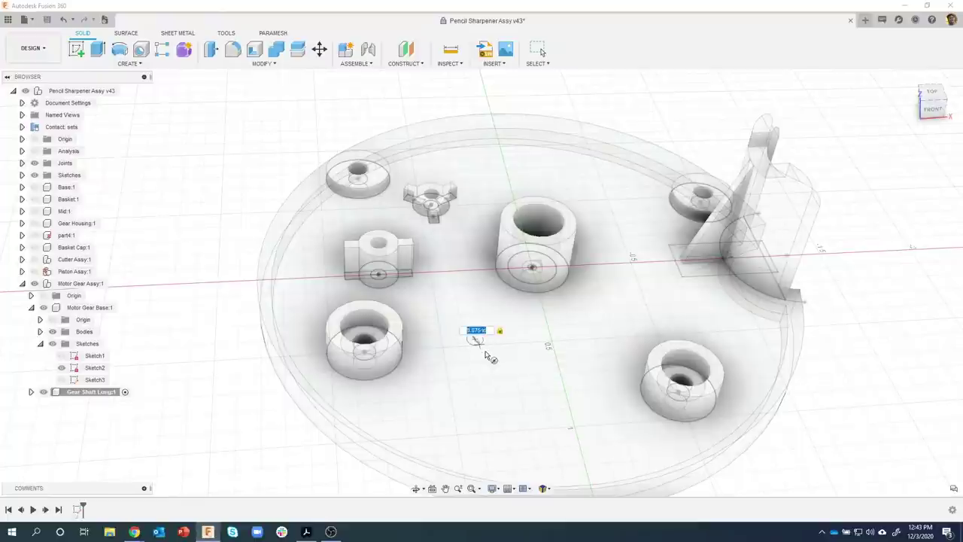
pyautogui.press('Return')
# Set the long shaft cylinder's height to 0.75 in and create it as a new body
pyautogui.moveTo(725, 146); pyautogui.dragTo(698, 146)
pyautogui.press('BackSpace')
pyautogui.write('.75')
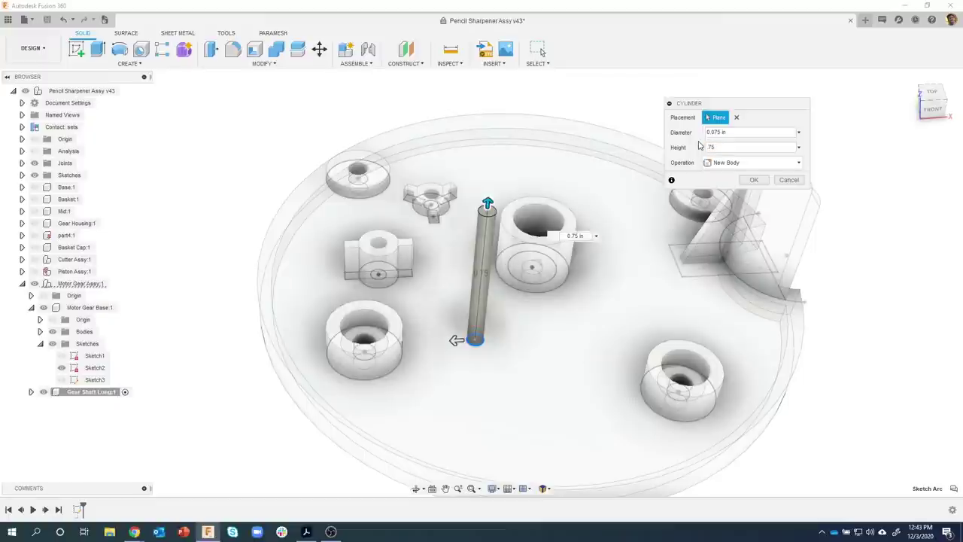
pyautogui.press('Return')
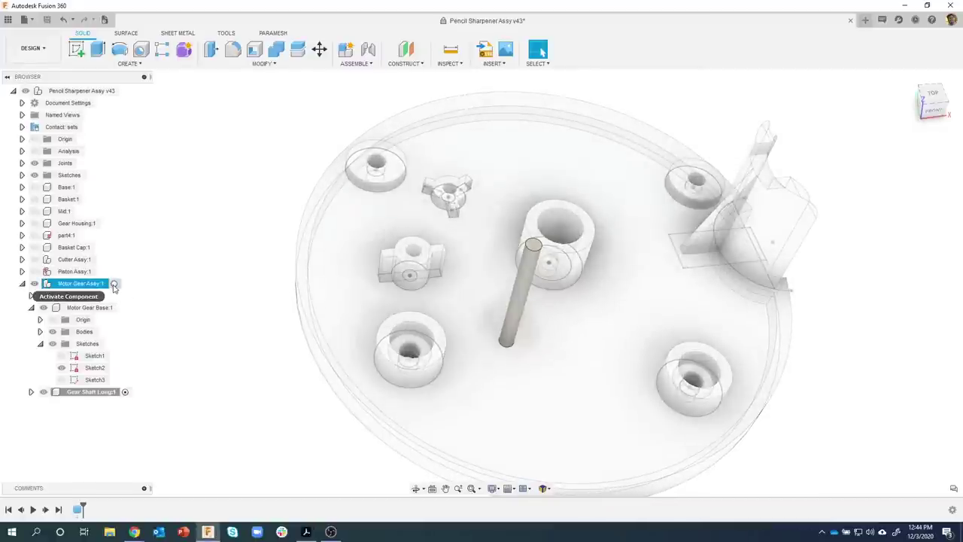
# Activate Motor Gear Assy and start a rigid joint with its first snap on the bottom circular edge of the long gear shaft
pyautogui.click(113, 285)
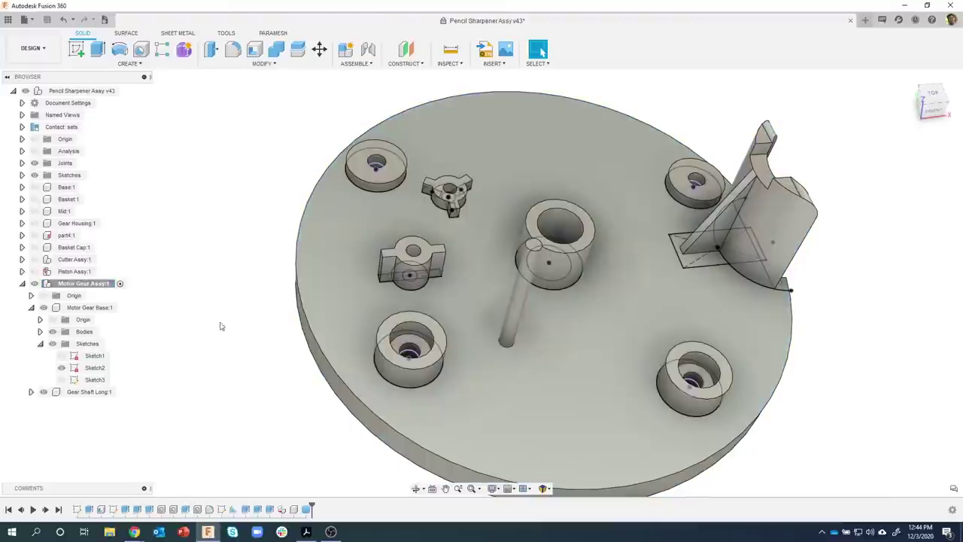
pyautogui.click(370, 50)
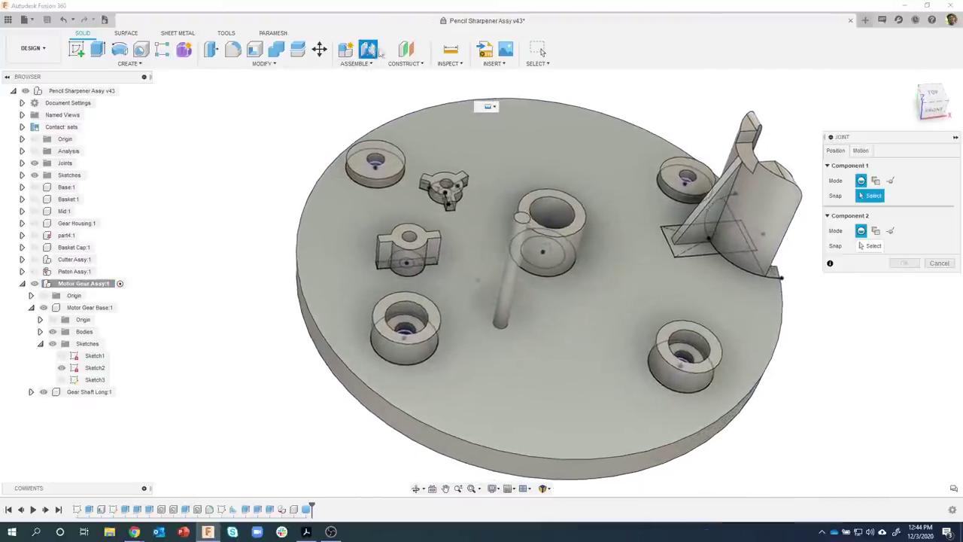
pyautogui.click(860, 150)
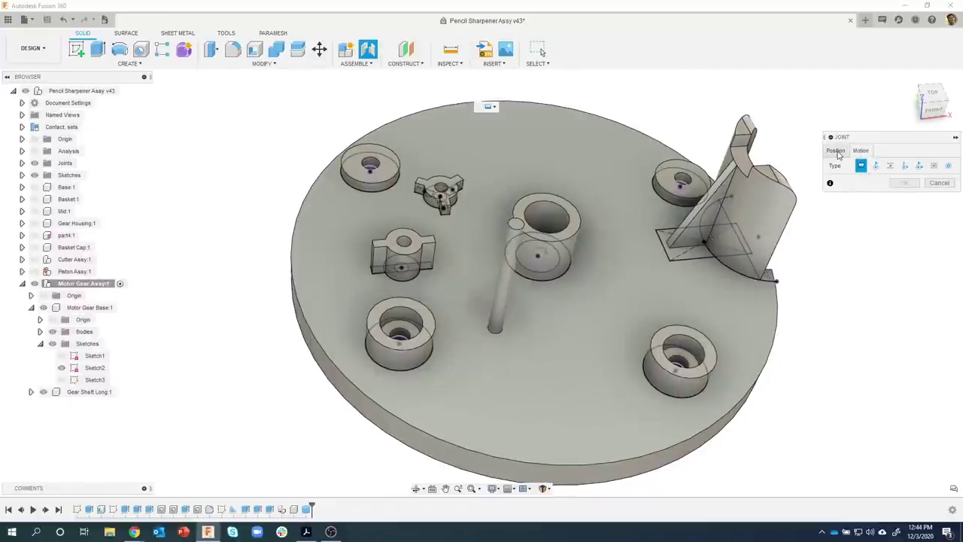
pyautogui.click(837, 151)
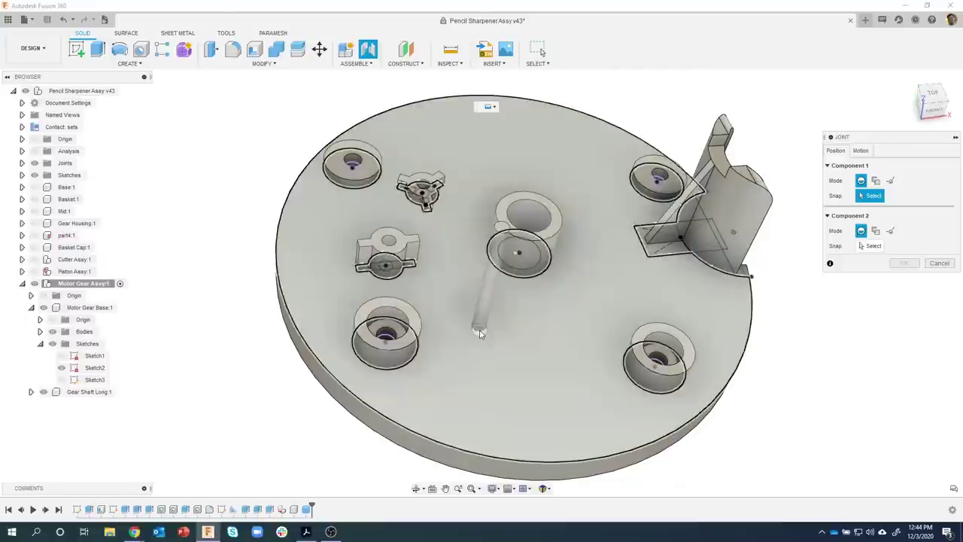
pyautogui.scroll(5, 476, 331)
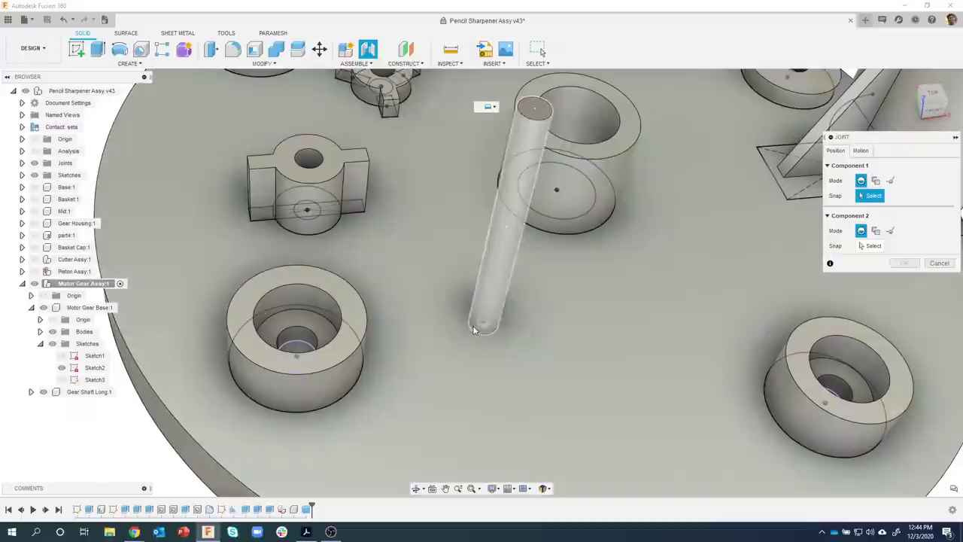
pyautogui.click(475, 330)
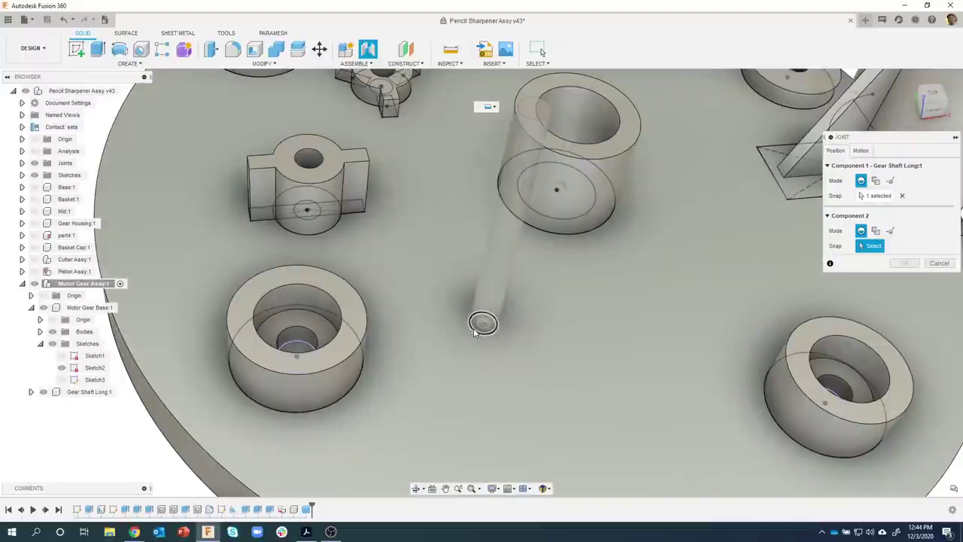
# Hide the gear base's Sketch2 and join the long shaft rigidly to the bottom edge of the two-winged boss's hole with zero offsets
pyautogui.moveTo(430, 305)
pyautogui.keyDown('shift'); pyautogui.mouseDown(button='middle')
pyautogui.moveTo(398, 269)
pyautogui.moveTo(343, 271)
pyautogui.moveTo(226, 286)
pyautogui.moveTo(151, 318)
pyautogui.mouseUp(button='middle'); pyautogui.keyUp('shift')
pyautogui.scroll(5, 323, 264)
pyautogui.click(63, 368)
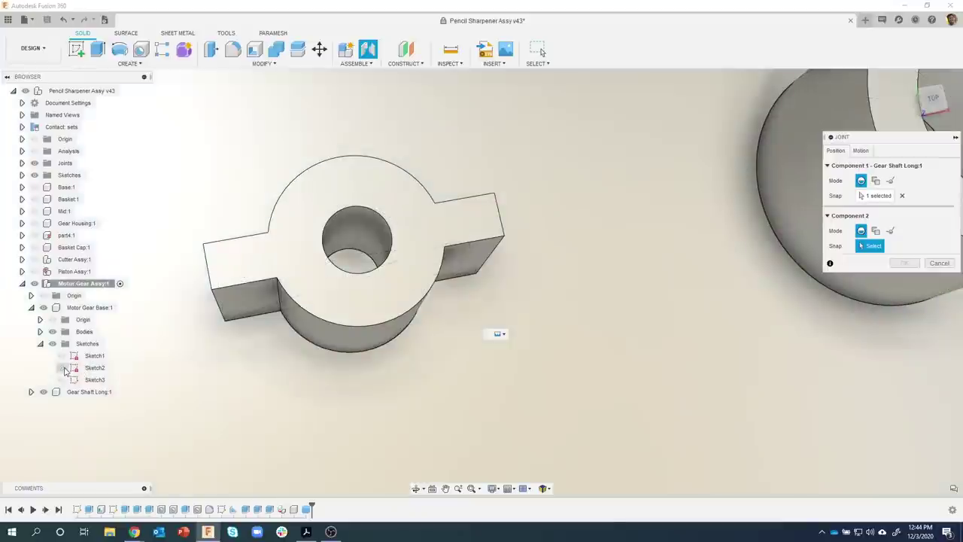
pyautogui.keyDown('shift'); pyautogui.moveTo(301, 294); pyautogui.dragTo(326, 272, button='middle'); pyautogui.keyUp('shift')
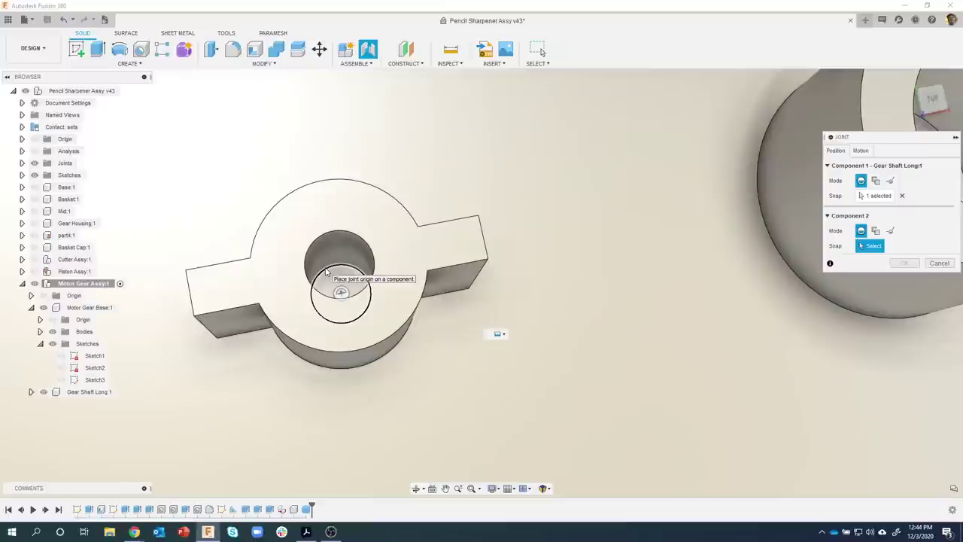
pyautogui.scroll(-5, 326, 272)
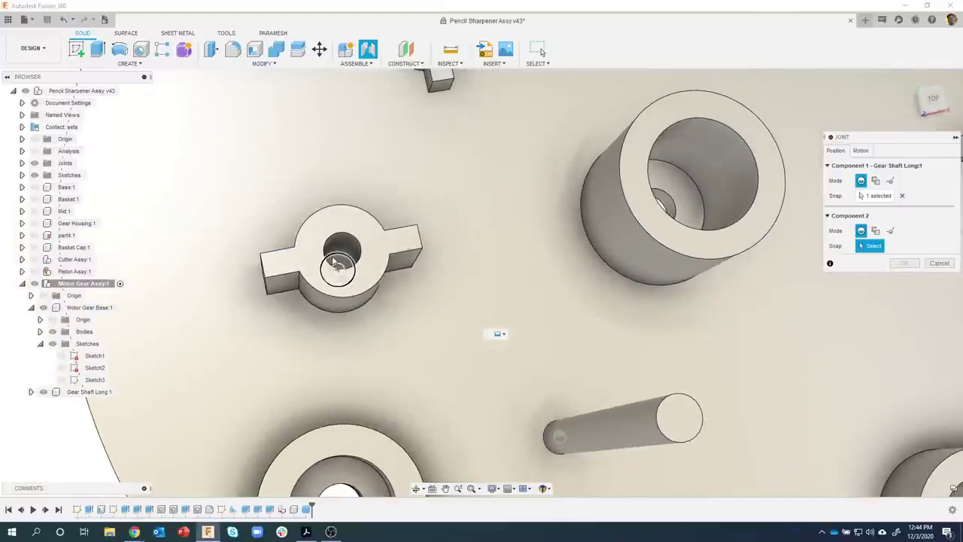
pyautogui.click(331, 254)
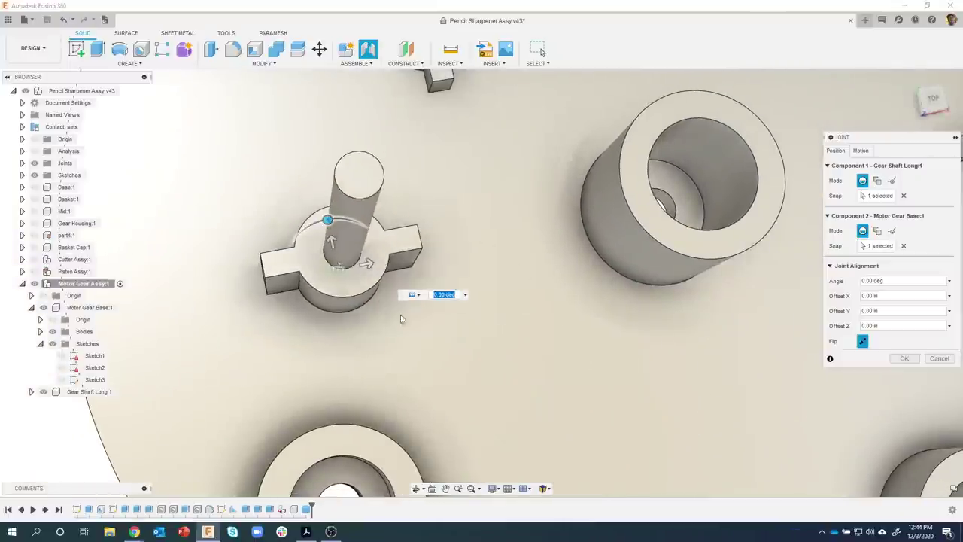
pyautogui.scroll(-5, 529, 360)
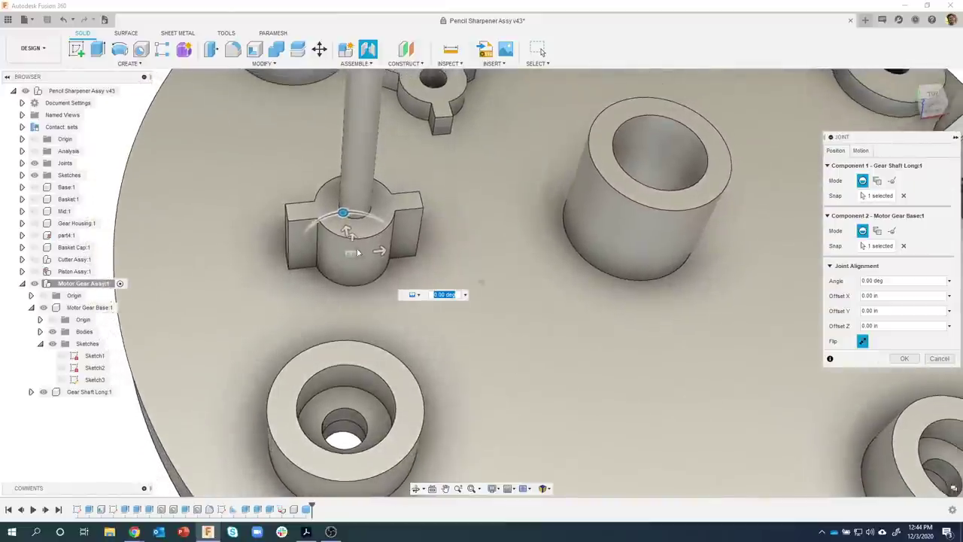
pyautogui.scroll(2, 378, 243)
pyautogui.scroll(-3, 365, 286)
pyautogui.scroll(2, 477, 293)
pyautogui.moveTo(477, 293); pyautogui.dragTo(452, 286, button='middle')
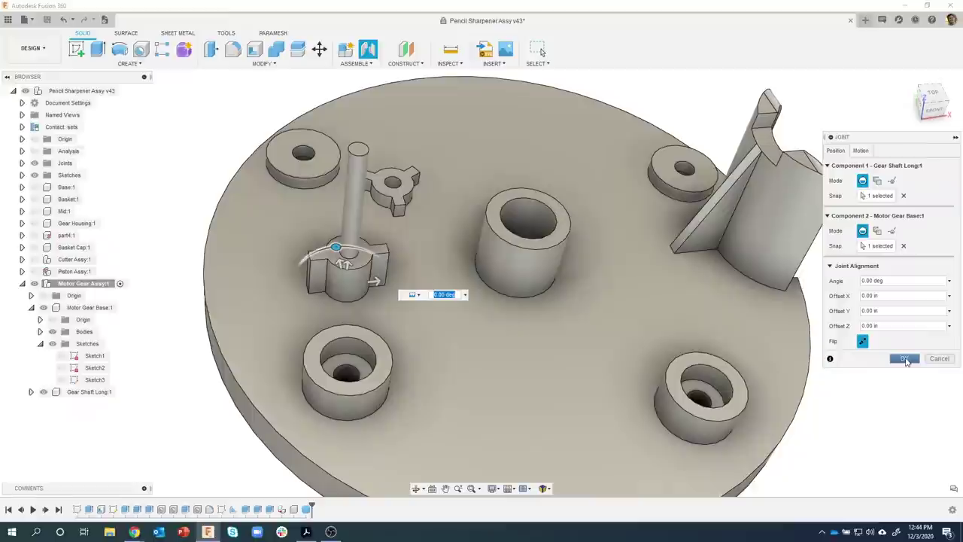
pyautogui.click(905, 359)
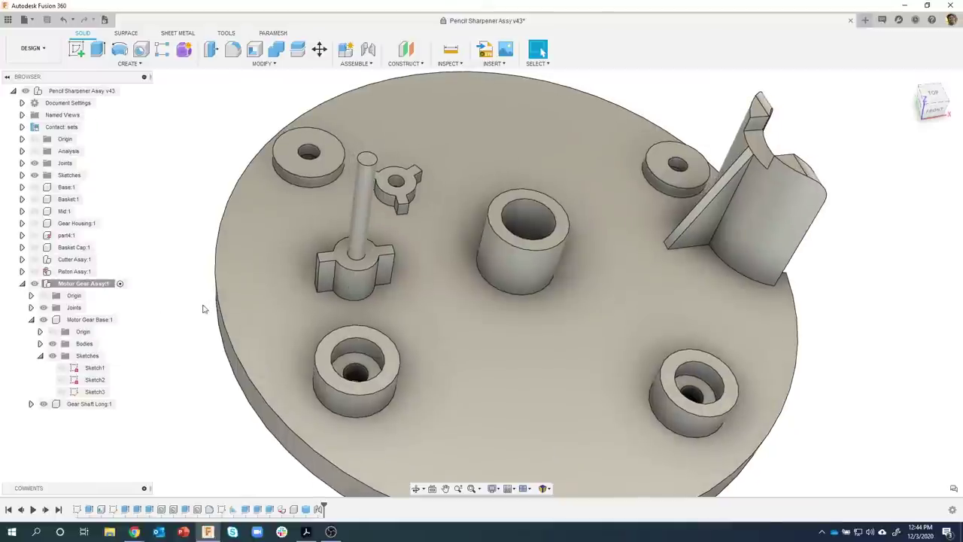
# Create an internal component named Gear Shaft Short inside Motor Gear Assy and activate it
pyautogui.press('F6')
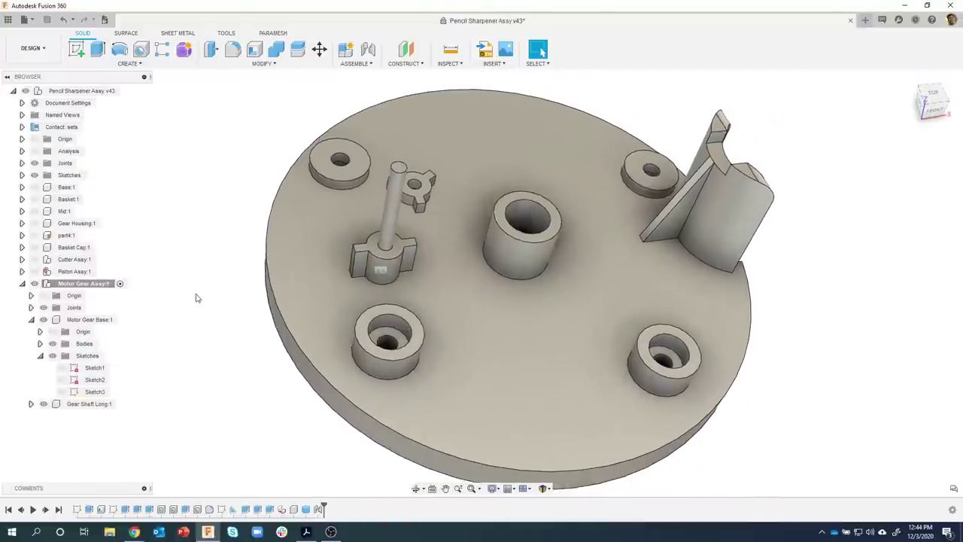
pyautogui.rightClick(79, 285)
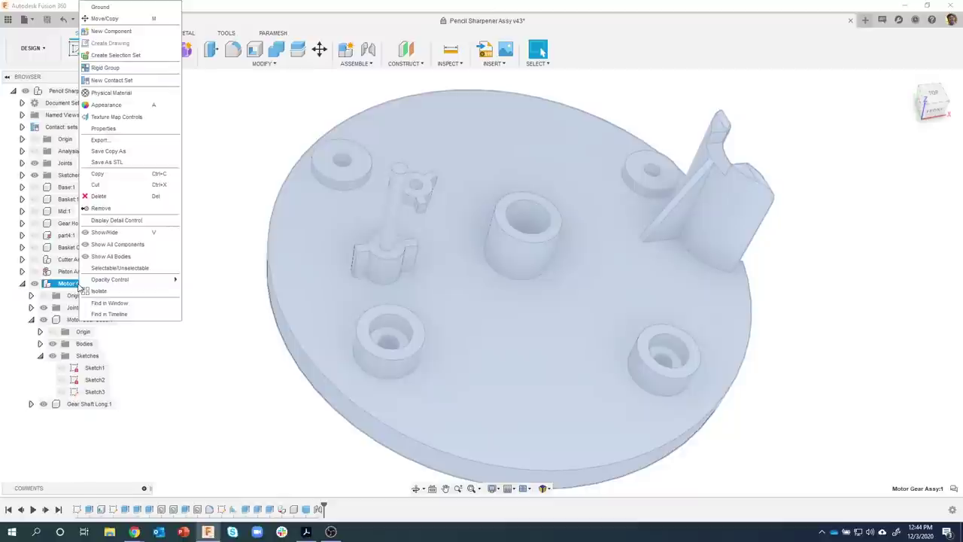
pyautogui.click(111, 31)
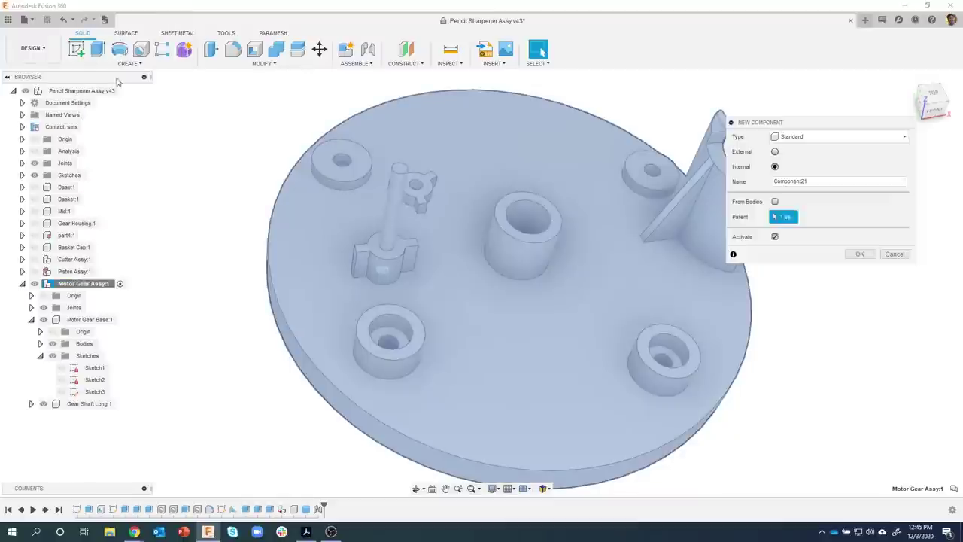
pyautogui.doubleClick(834, 186)
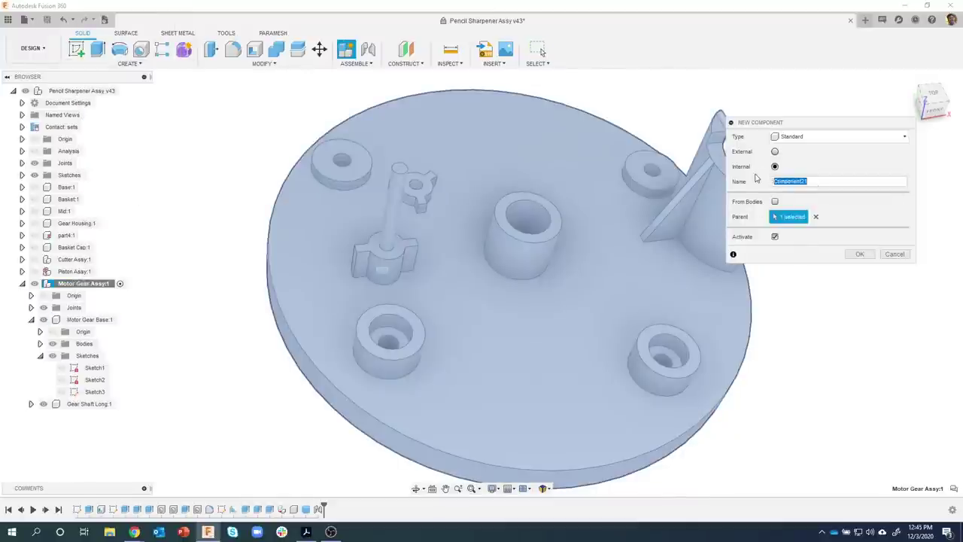
pyautogui.write('Gear Shaft Short')
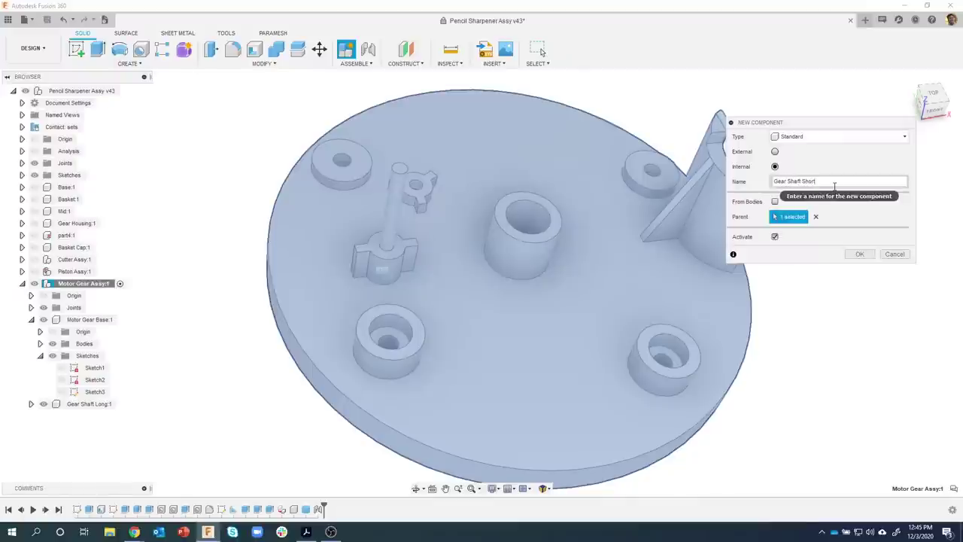
pyautogui.press('Return')
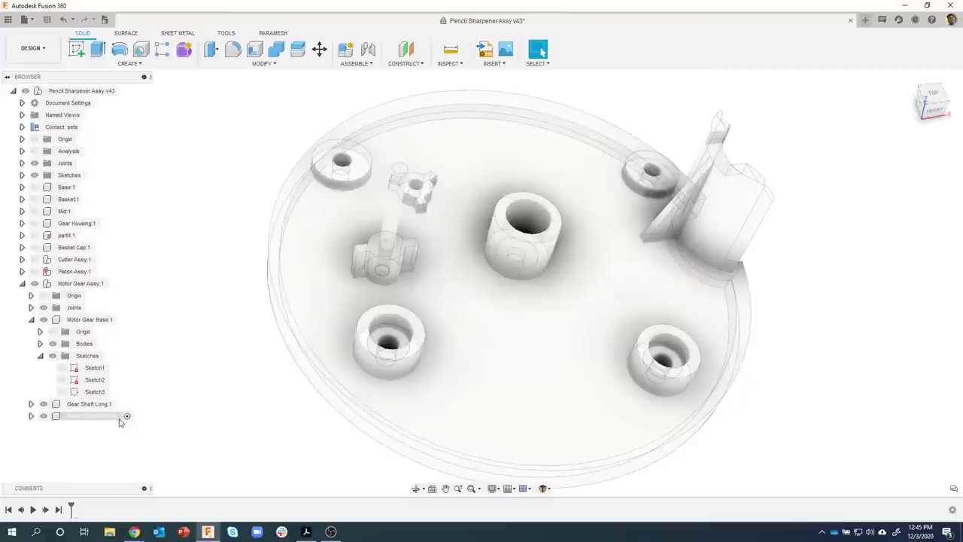
# Start a cylinder on Gear Shaft Short's horizontal origin plane, with a freely placed base circle 0.075 in in diameter
pyautogui.click(129, 63)
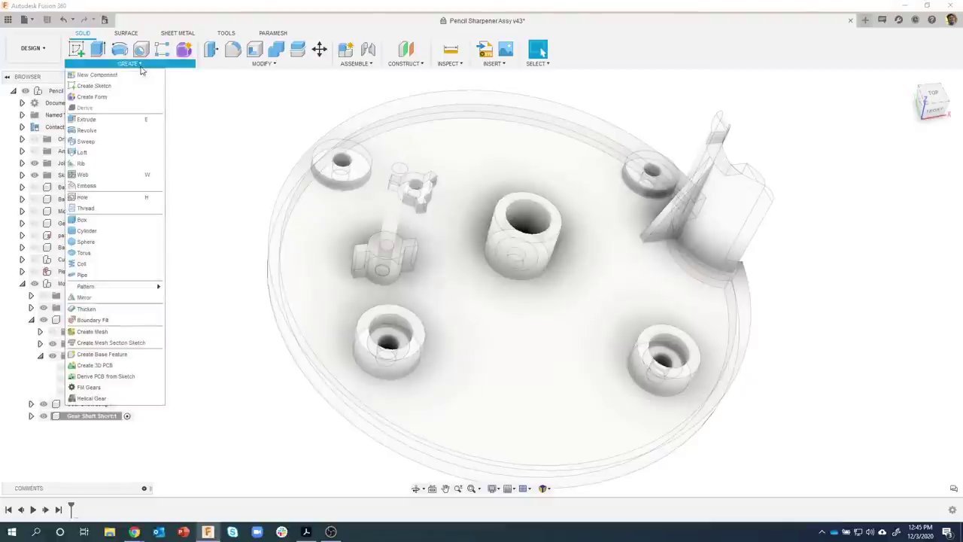
pyautogui.click(103, 233)
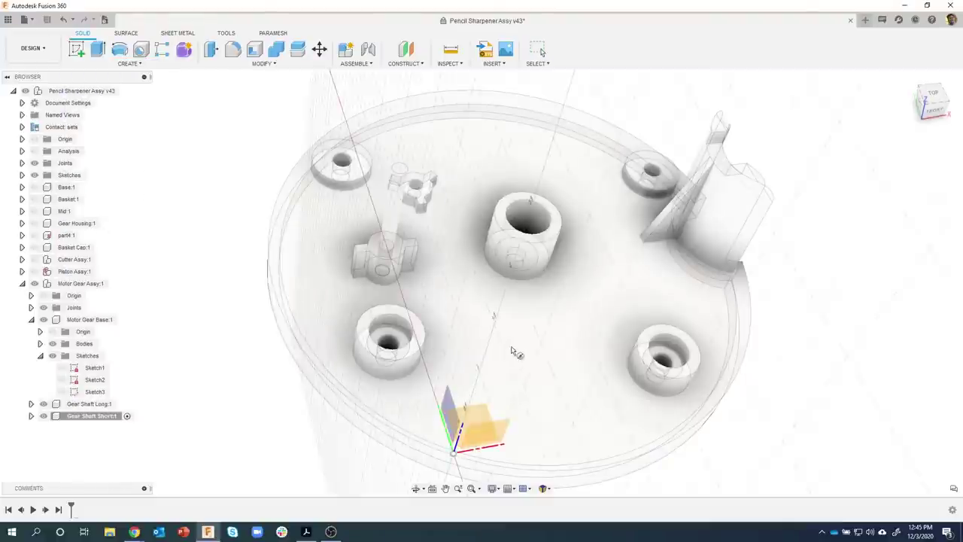
pyautogui.click(485, 335)
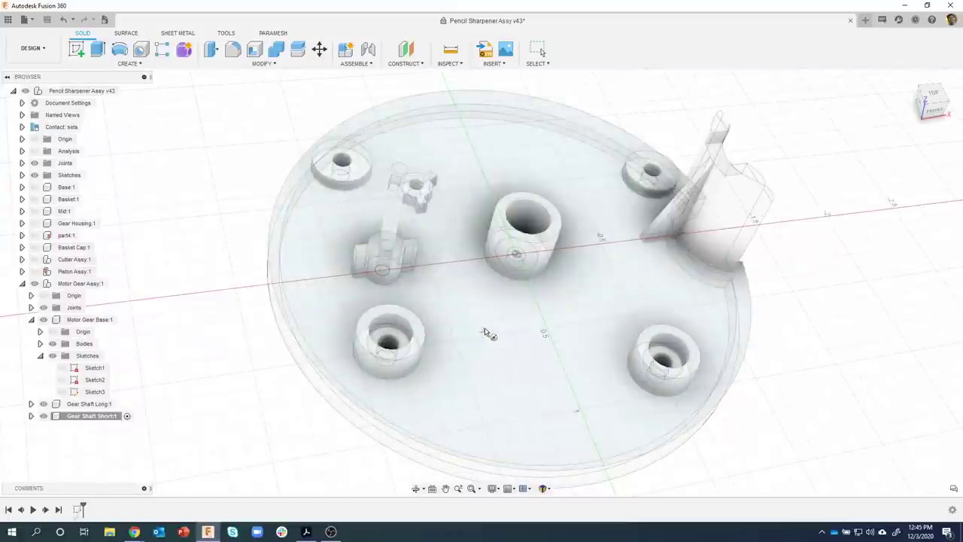
pyautogui.click(483, 328)
pyautogui.press('BackSpace')
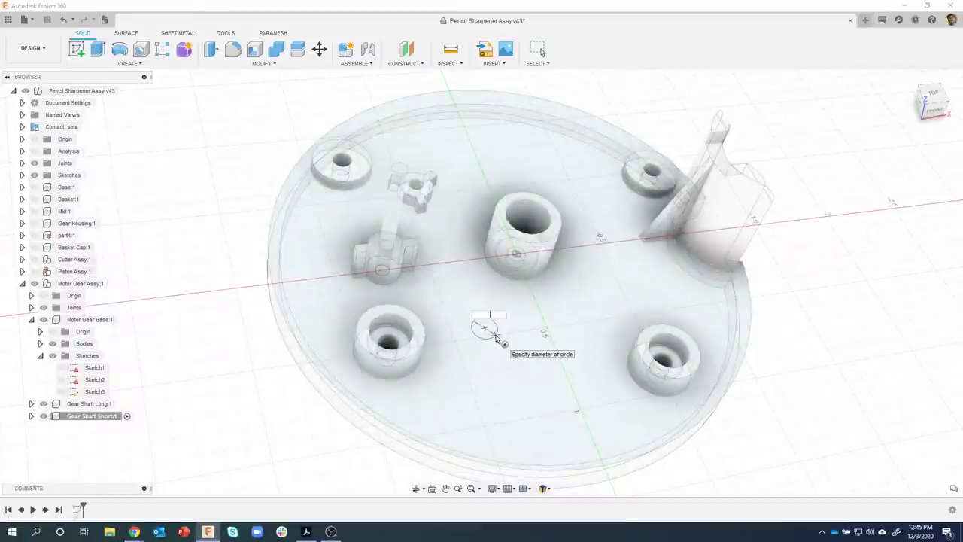
pyautogui.write('.075')
pyautogui.press('Tab')
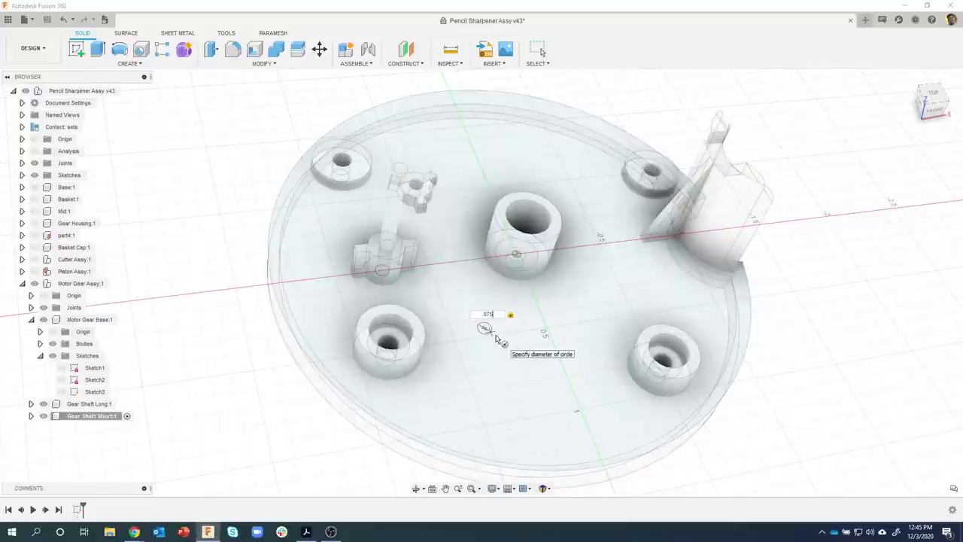
pyautogui.press('Return')
# Set the short shaft cylinder's height to 0.83 in and create it as a new body
pyautogui.click(700, 147)
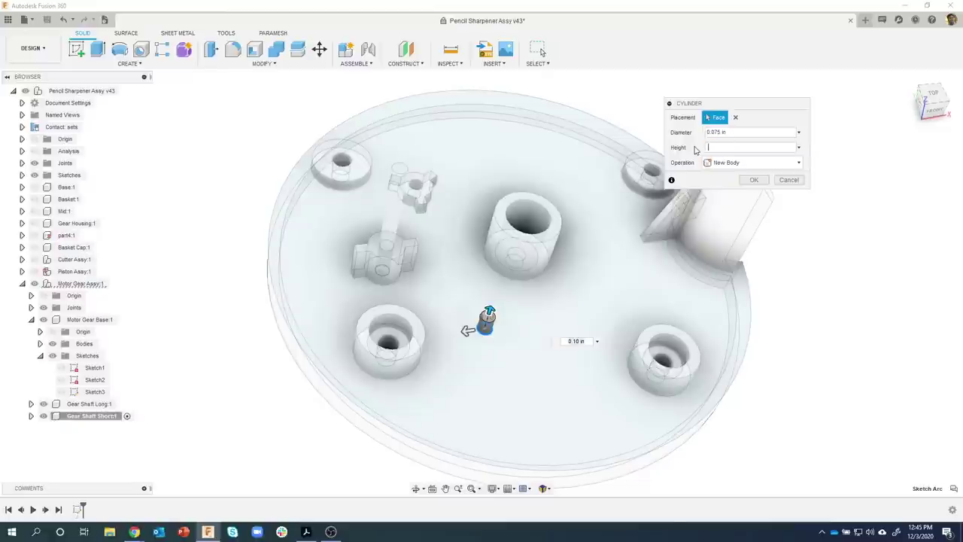
pyautogui.write('.83')
pyautogui.press('Return')
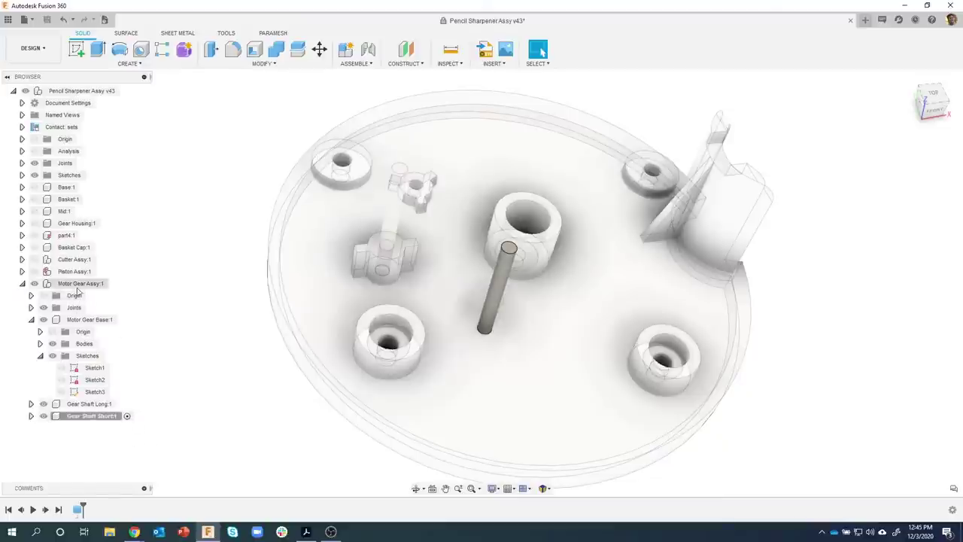
# Activate Motor Gear Assy and start a joint with its first snap on the bottom circular edge of the short gear shaft
pyautogui.click(118, 283)
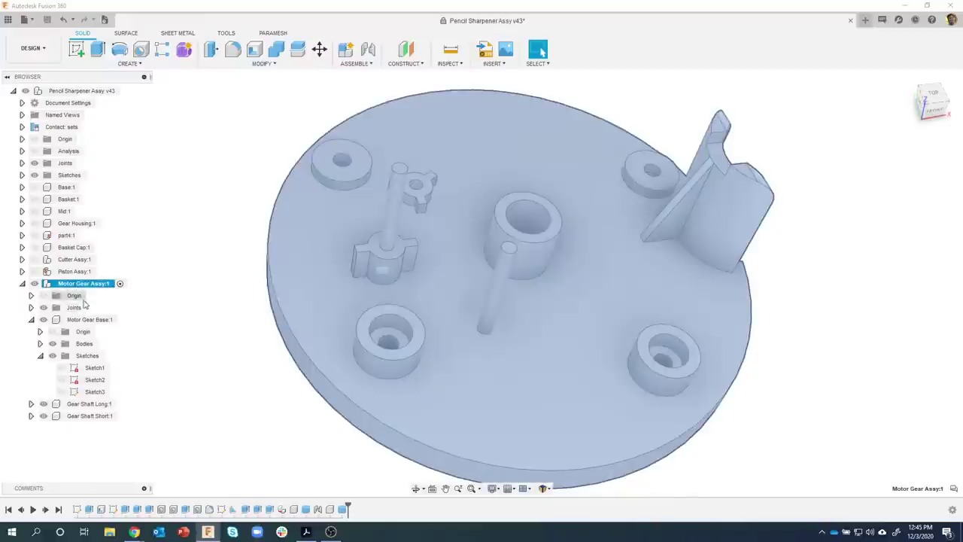
pyautogui.click(174, 229)
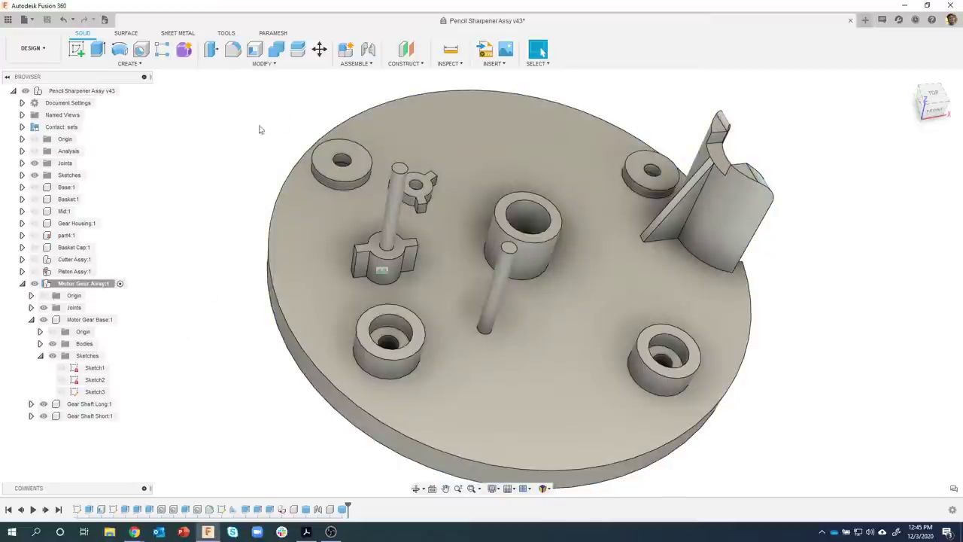
pyautogui.click(368, 48)
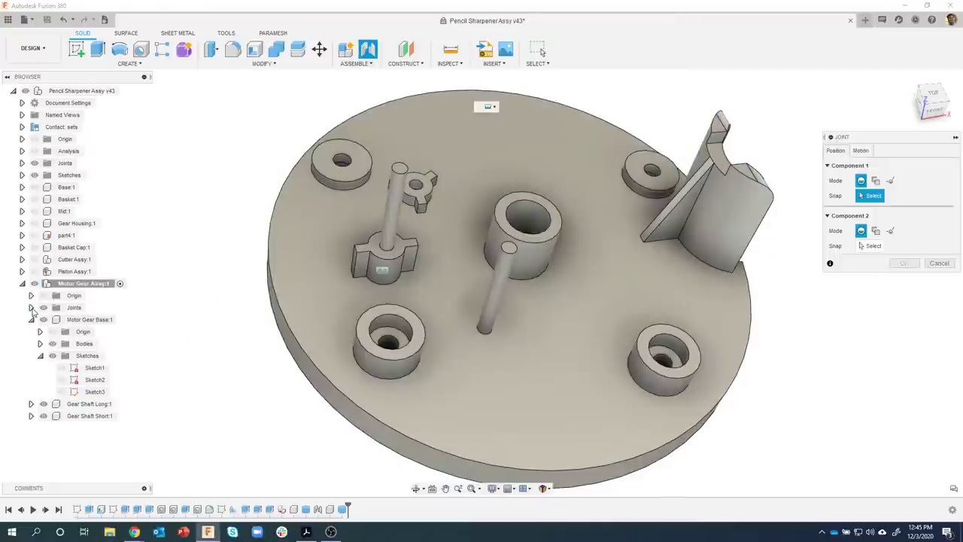
pyautogui.click(31, 308)
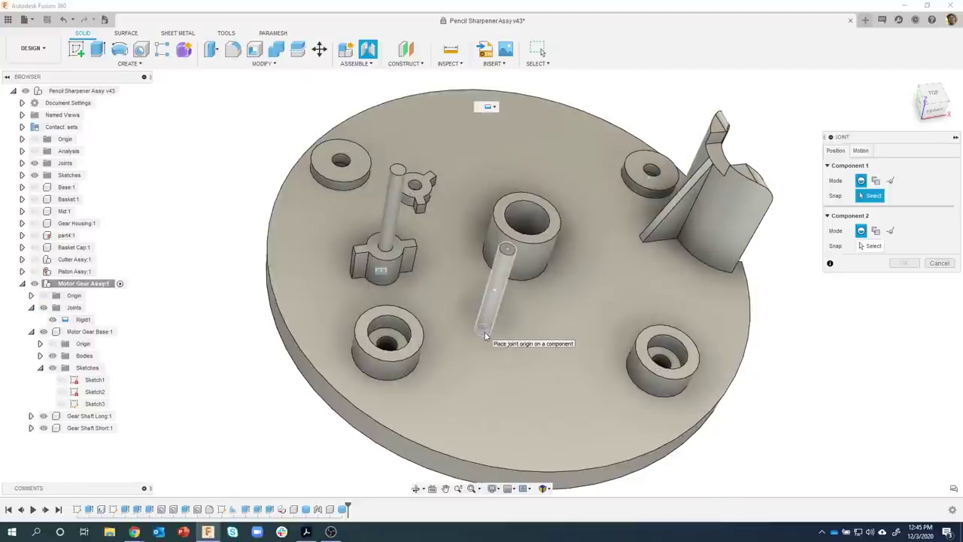
pyautogui.click(483, 330)
# Join the short shaft rigidly to the bottom edge of the three-winged boss's hole
pyautogui.scroll(5, 413, 214)
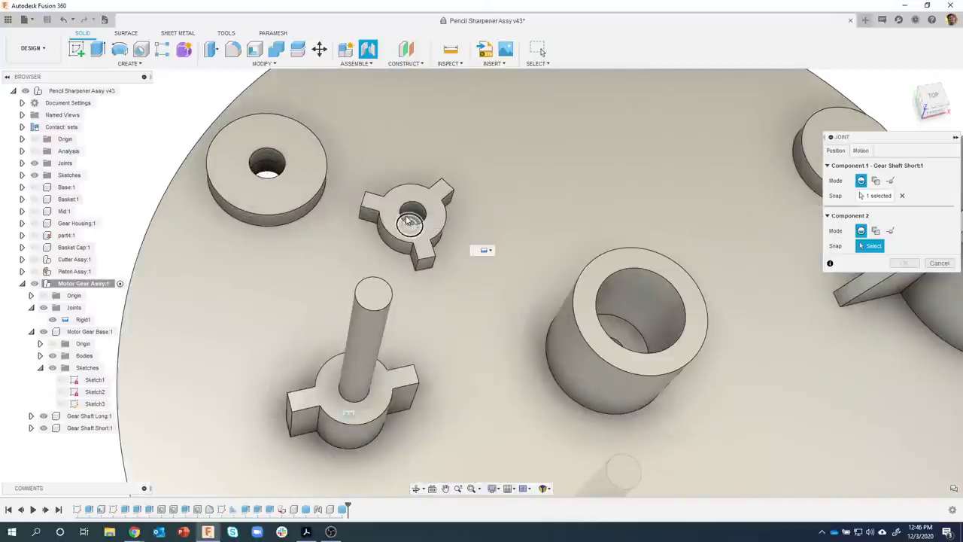
pyautogui.click(412, 215)
pyautogui.scroll(-2, 481, 273)
pyautogui.keyDown('shift'); pyautogui.moveTo(482, 272); pyautogui.dragTo(519, 225, button='middle'); pyautogui.keyUp('shift')
pyautogui.click(901, 358)
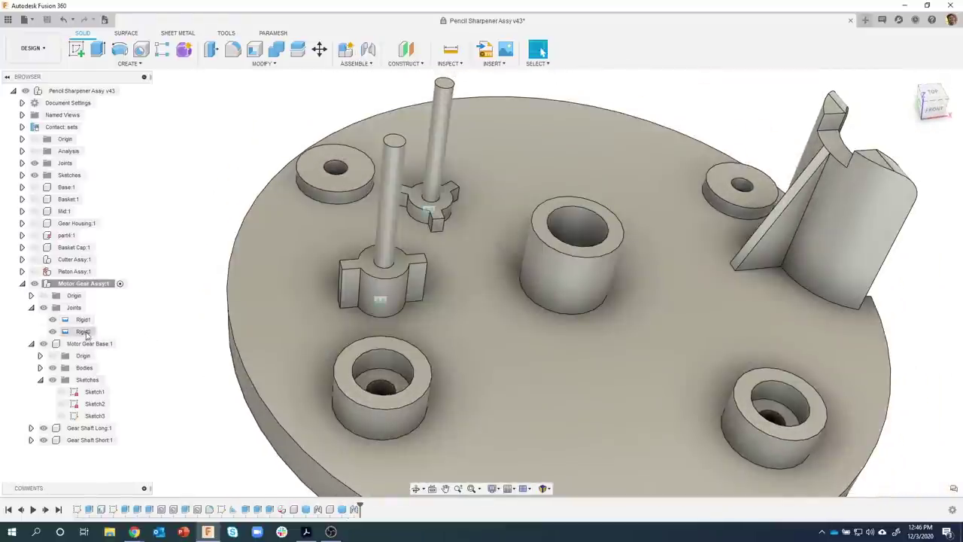
# Rename the long shaft's Rigid1 joint to "Gear Shaft 1 Regid"
pyautogui.click(85, 320)
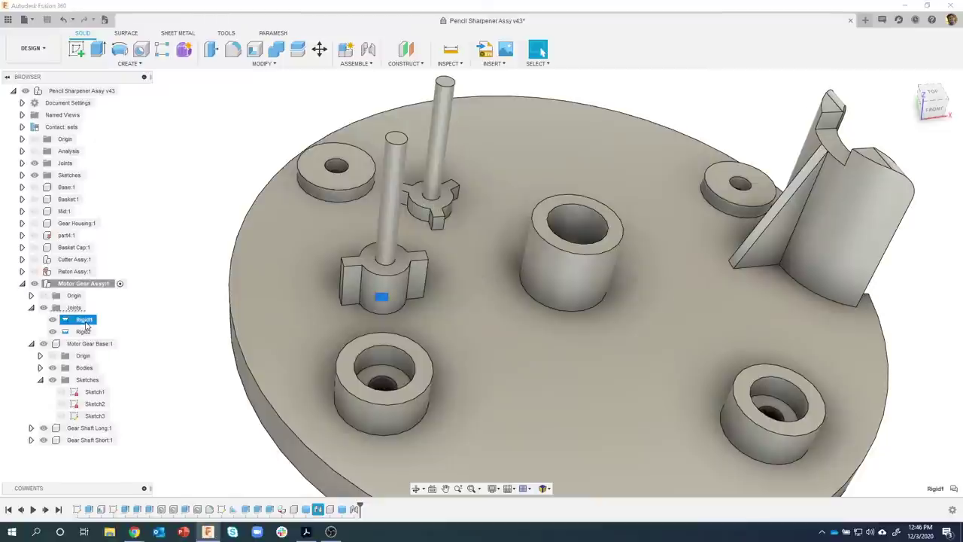
pyautogui.click(85, 321)
pyautogui.write('Gear Shaft 1 Regid')
pyautogui.press('Return')
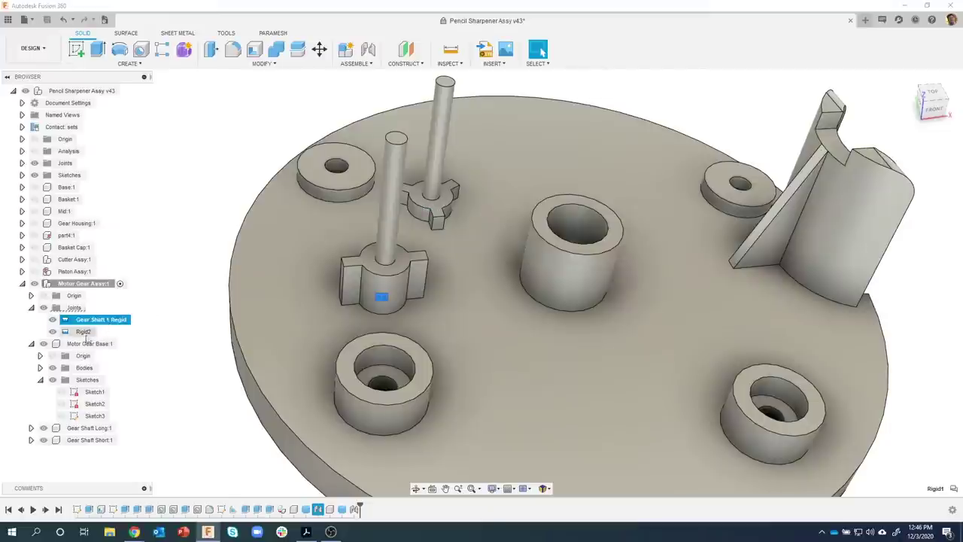
pyautogui.click(153, 399)
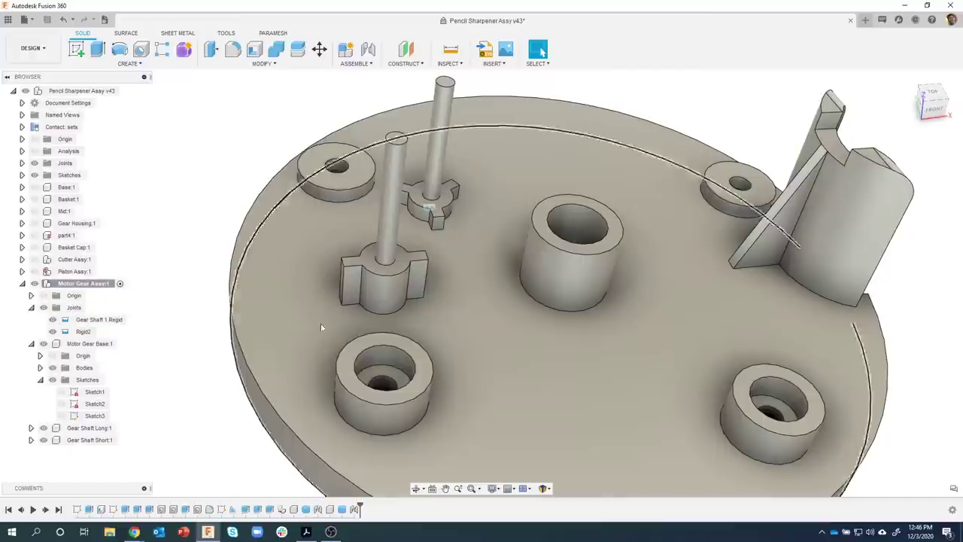
pyautogui.scroll(-5, 297, 337)
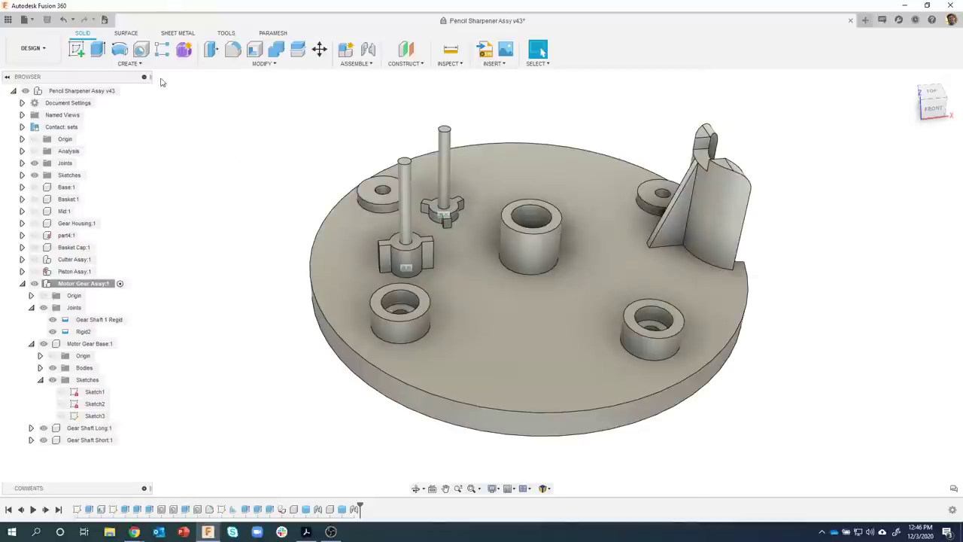
pyautogui.click(130, 63)
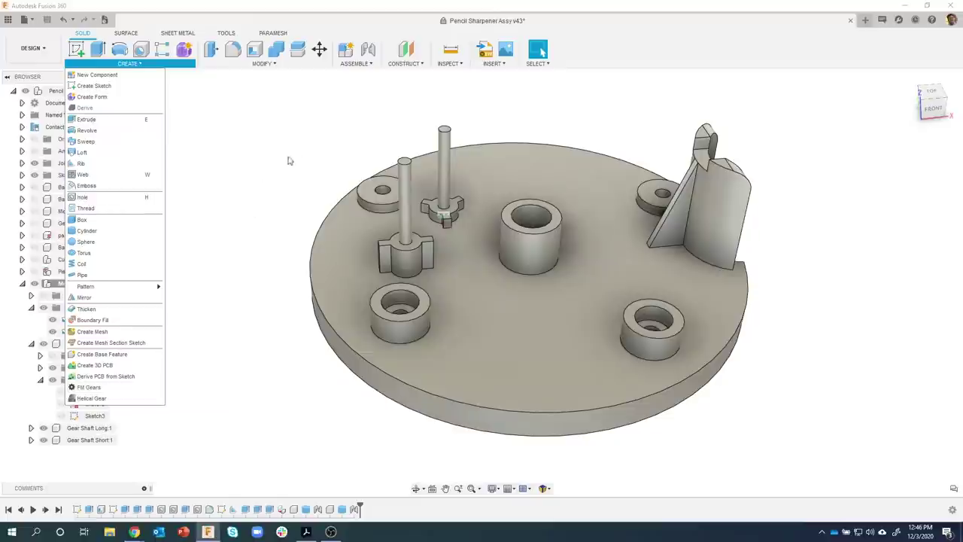
pyautogui.click(226, 33)
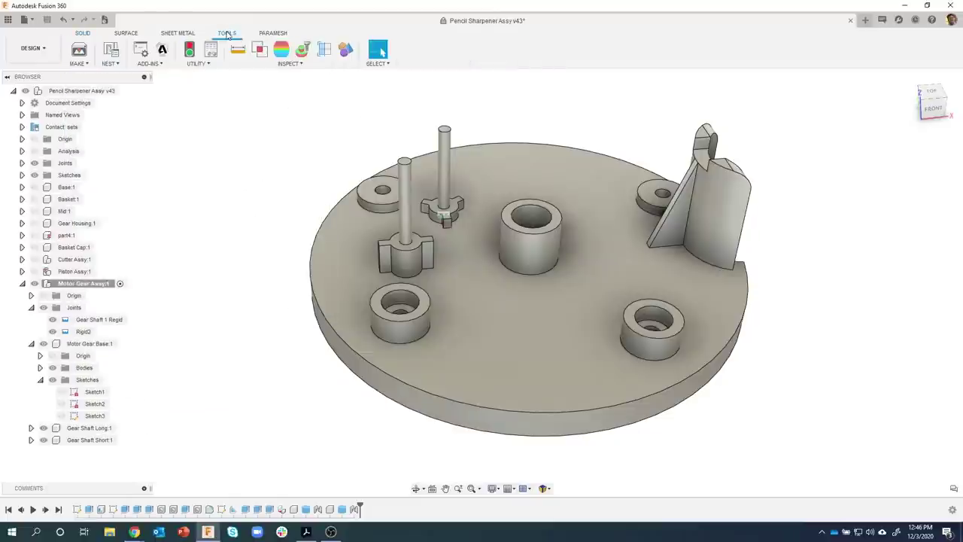
pyautogui.click(149, 64)
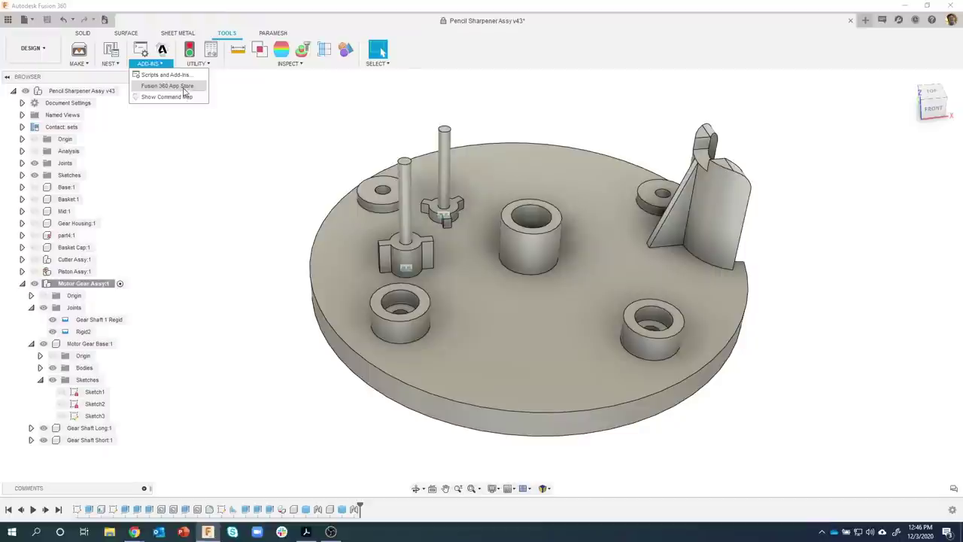
pyautogui.click(85, 35)
# Start the FM Gears add-in and choose the spur gear type
pyautogui.click(129, 66)
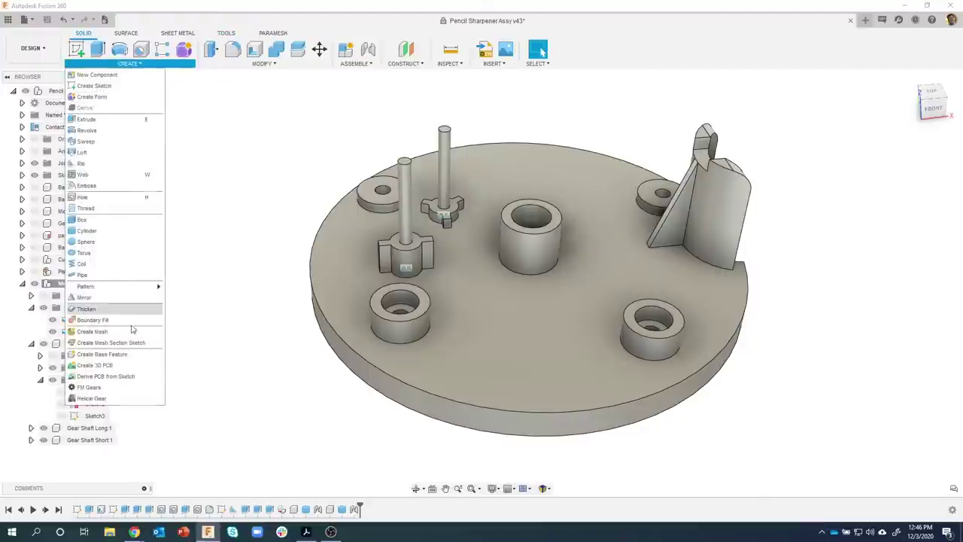
pyautogui.click(88, 386)
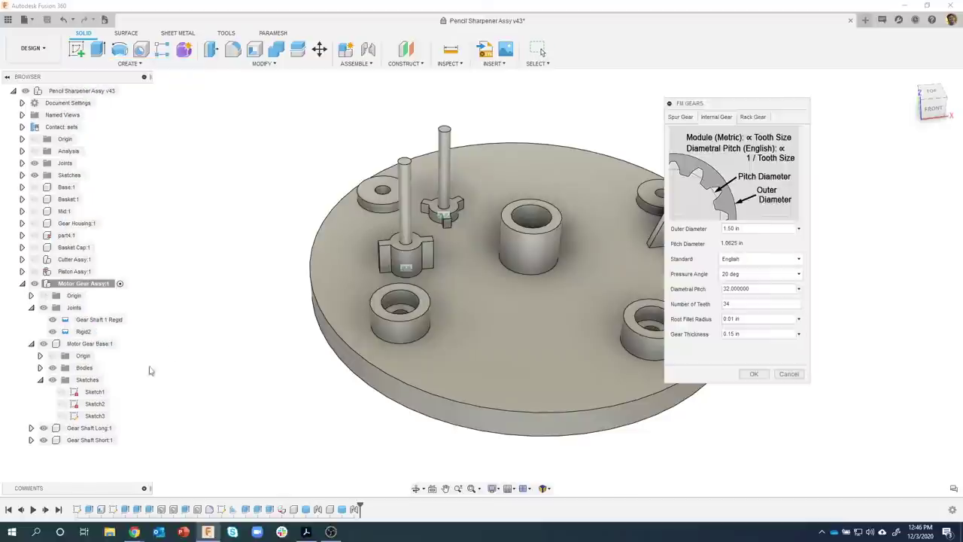
pyautogui.moveTo(728, 109); pyautogui.dragTo(829, 107)
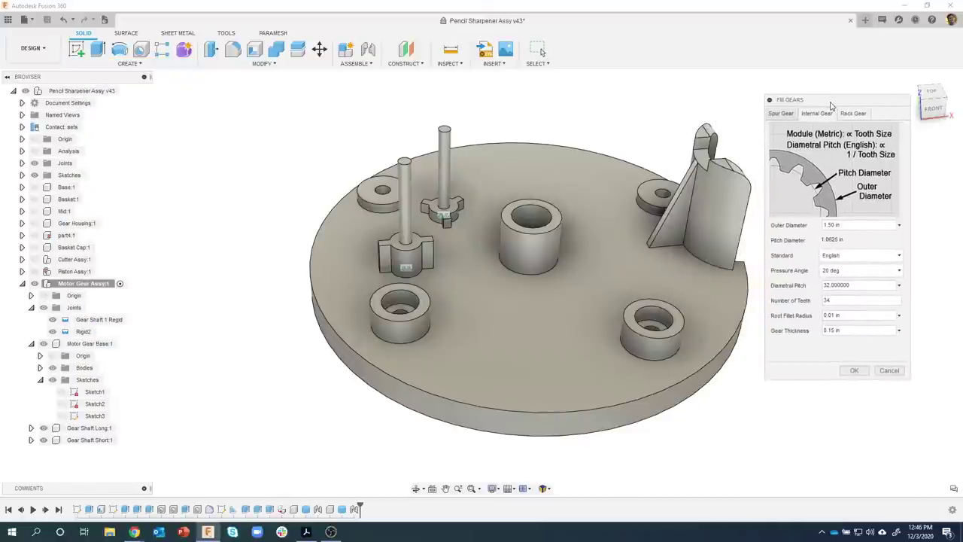
pyautogui.click(782, 114)
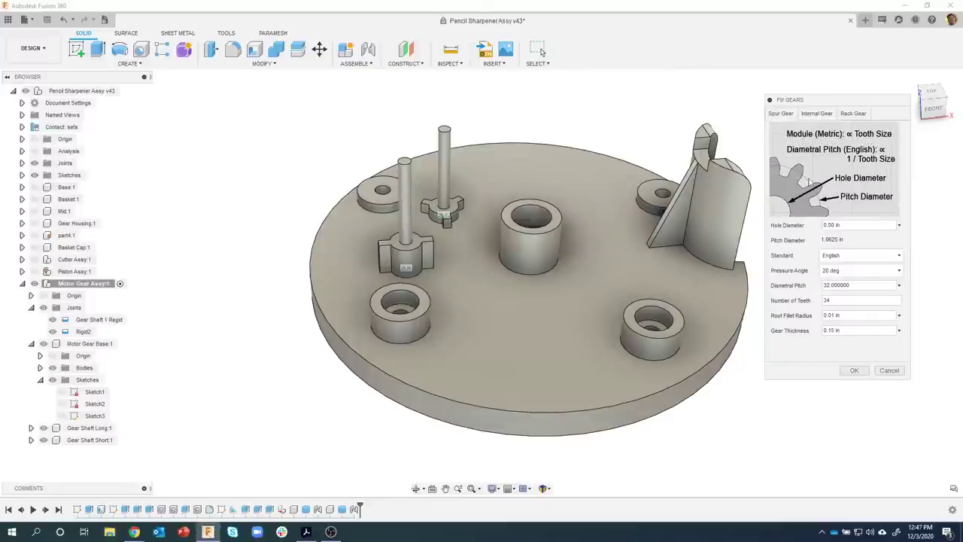
pyautogui.click(861, 224)
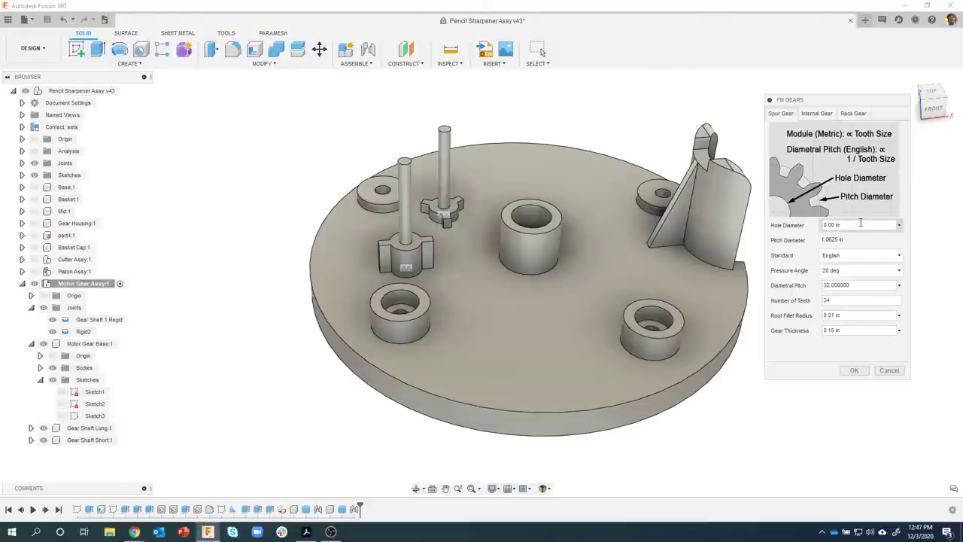
# Check the spur gear parameters on the Medium Gear sheet of the drawing set in Adobe Acrobat, and return to Fusion 360
pyautogui.click(306, 531)
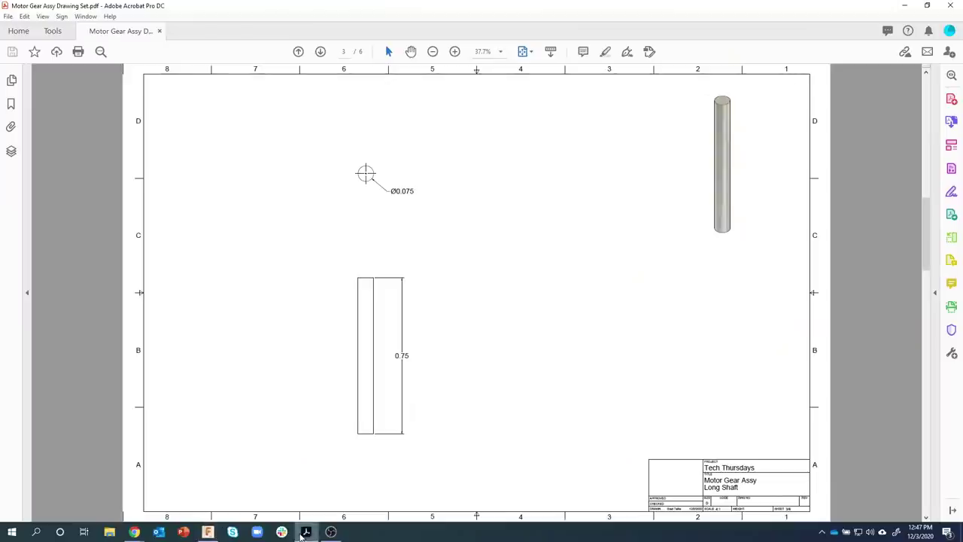
pyautogui.scroll(-1, 394, 350)
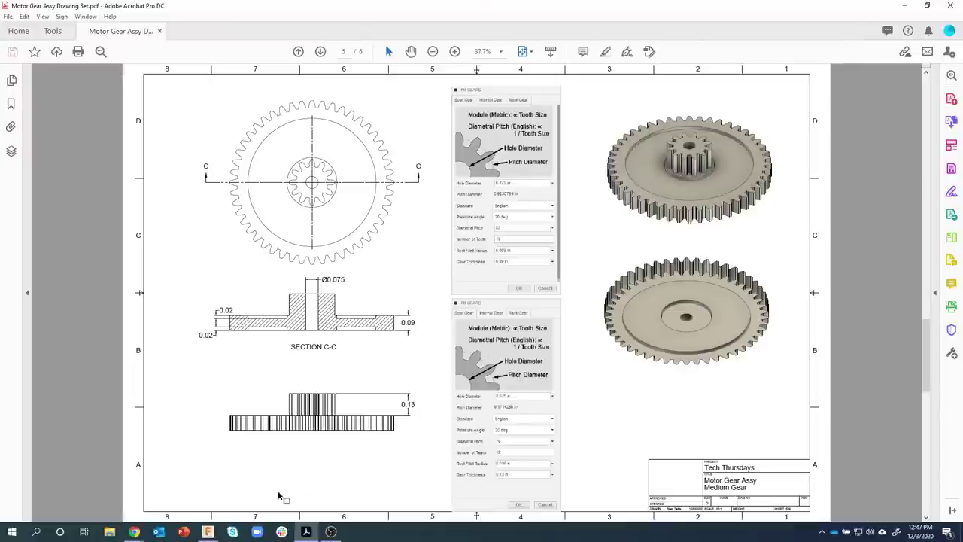
pyautogui.click(207, 531)
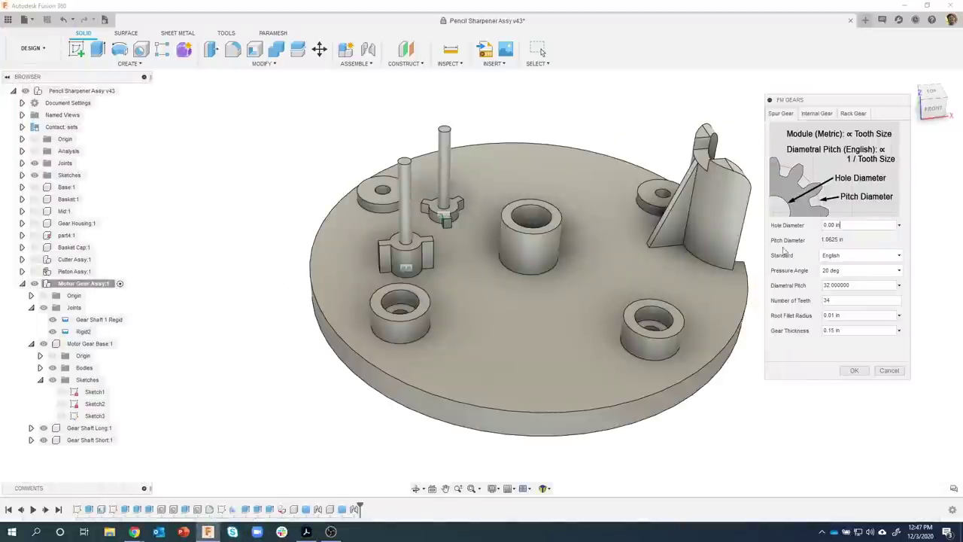
# Set the spur gear's hole diameter to 0.075 in, diametral pitch to 52, number of teeth to 48 and root fillet radius to 0.009 in
pyautogui.moveTo(844, 225); pyautogui.dragTo(814, 227)
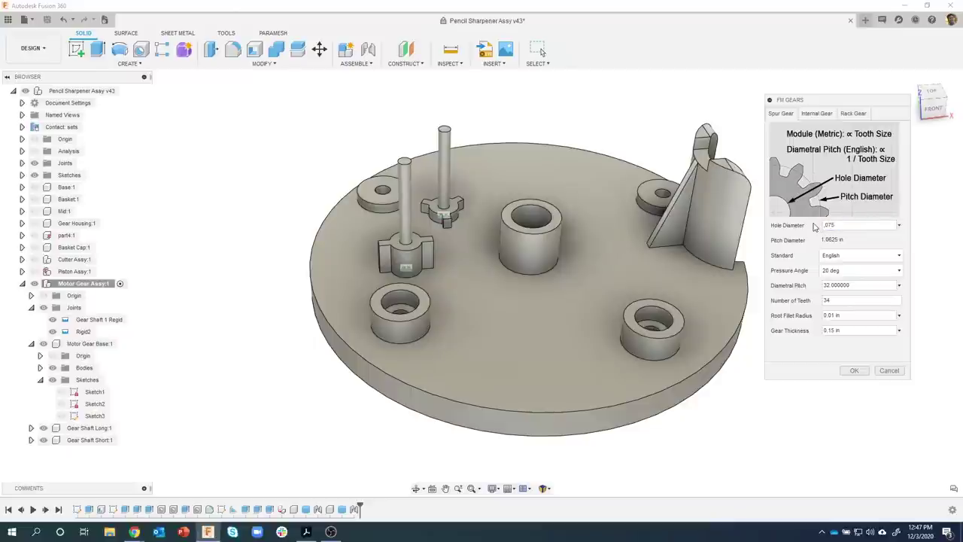
pyautogui.click(857, 284)
pyautogui.write('52')
pyautogui.click(844, 300)
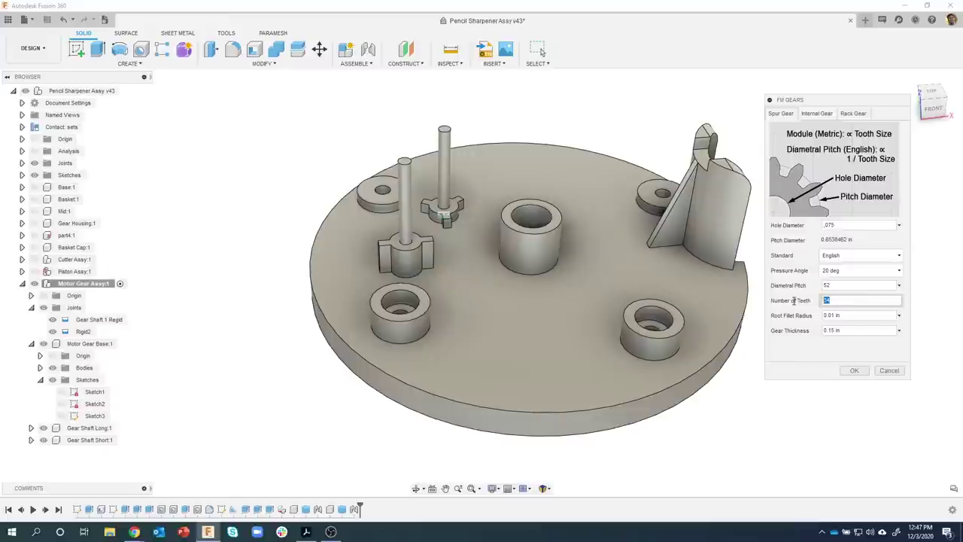
pyautogui.click(839, 315)
pyautogui.press('Tab')
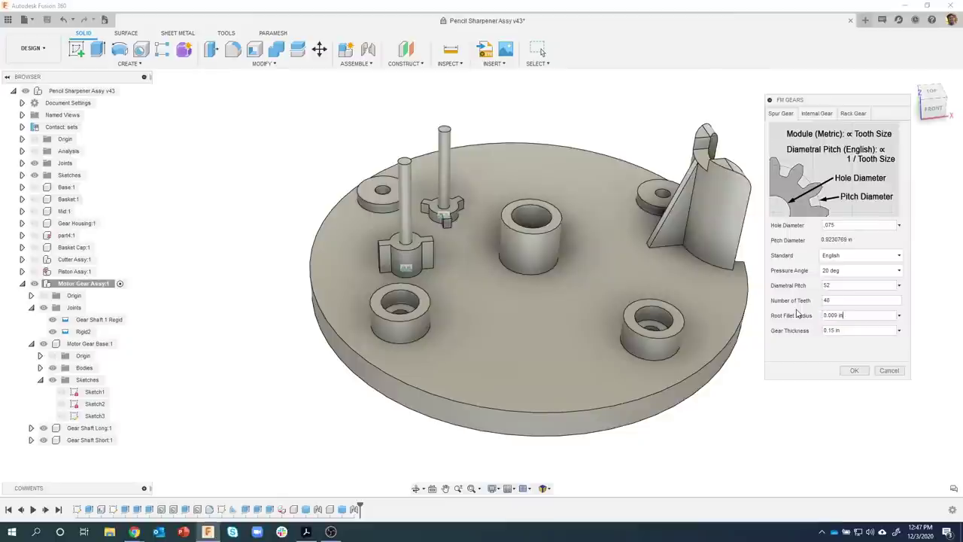
# Create the spur gear with a thickness of 0.09 in and activate the new gear component
pyautogui.click(869, 330)
pyautogui.moveTo(852, 332); pyautogui.dragTo(817, 333)
pyautogui.press('BackSpace')
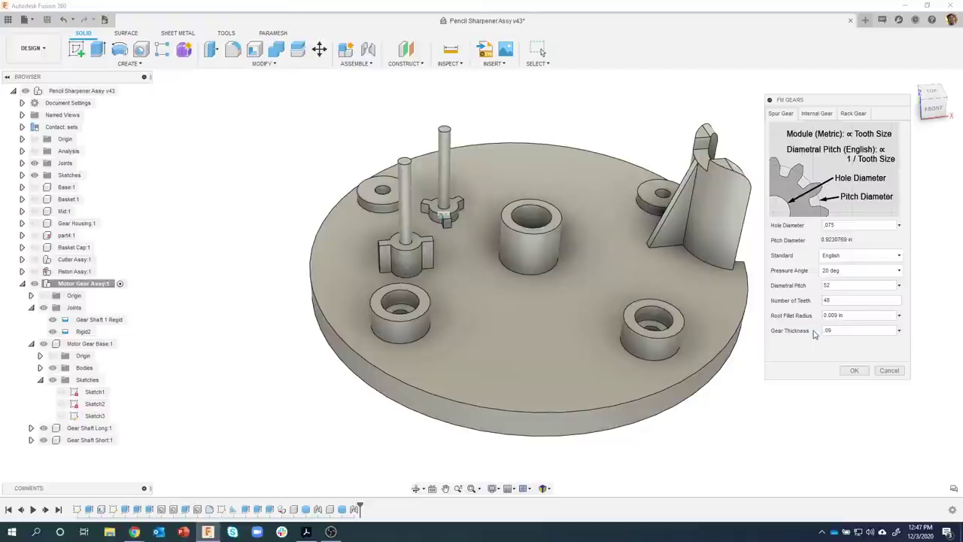
pyautogui.scroll(-8, 570, 305)
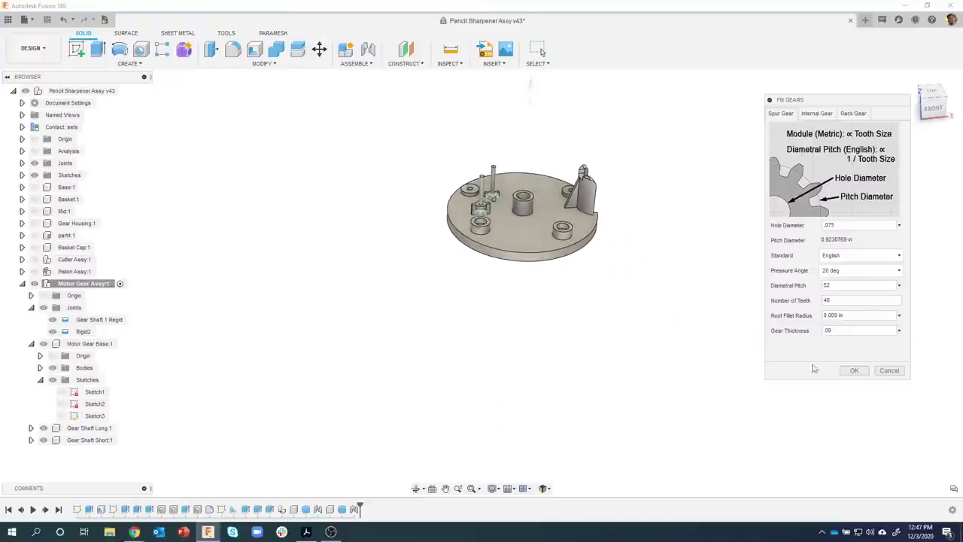
pyautogui.click(854, 373)
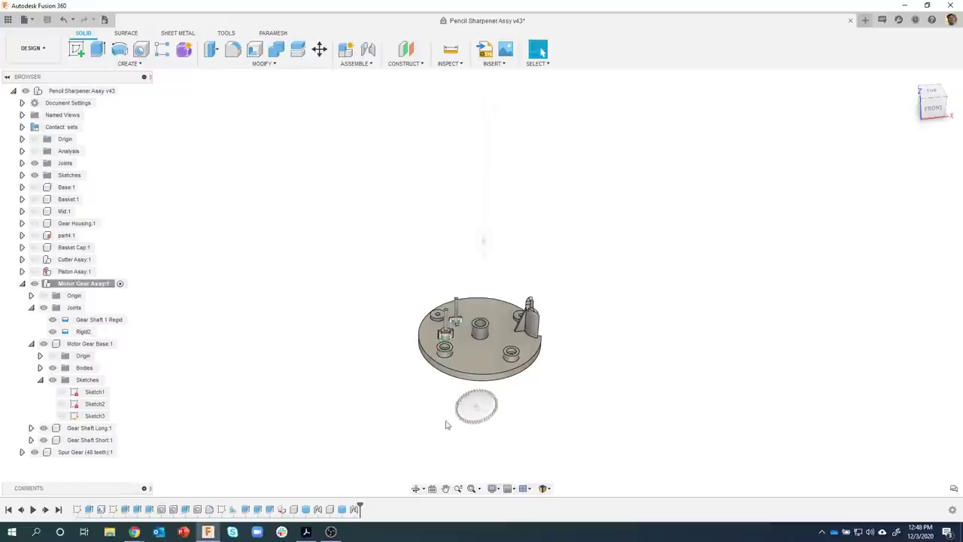
pyautogui.click(123, 452)
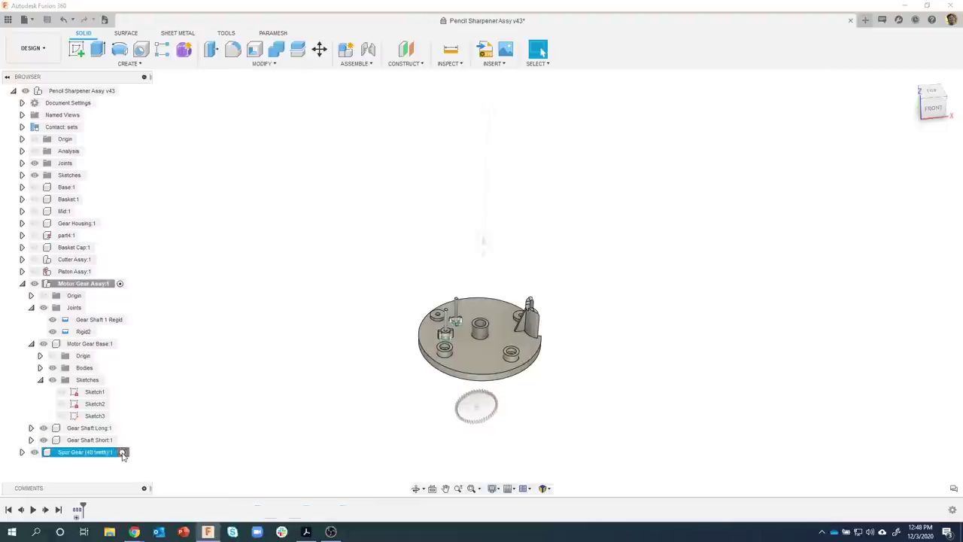
# Start a sketch on the spur gear's front face and expand the gear component's sketches in the browser
pyautogui.click(211, 423)
pyautogui.scroll(5, 443, 429)
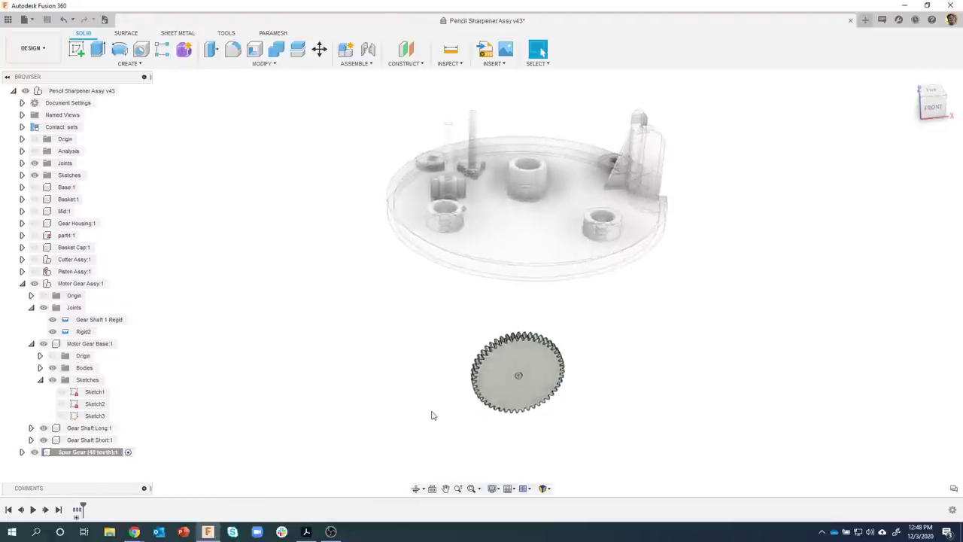
pyautogui.keyDown('shift'); pyautogui.moveTo(406, 401); pyautogui.dragTo(148, 431, button='middle'); pyautogui.keyUp('shift')
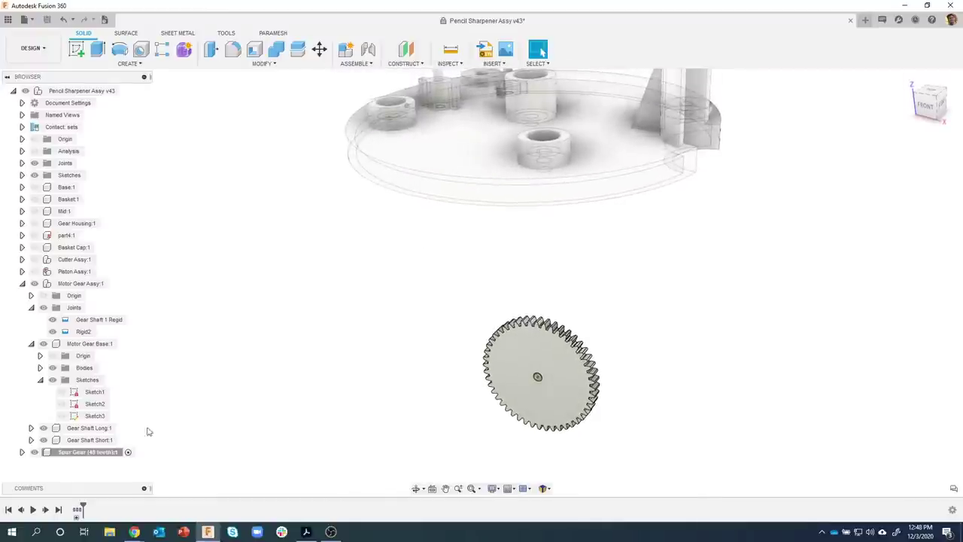
pyautogui.click(23, 451)
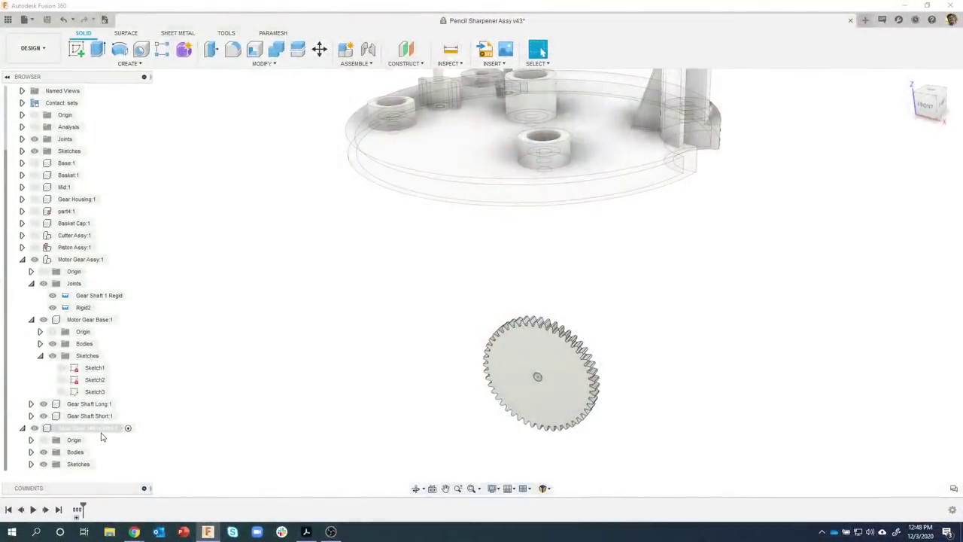
pyautogui.click(88, 427)
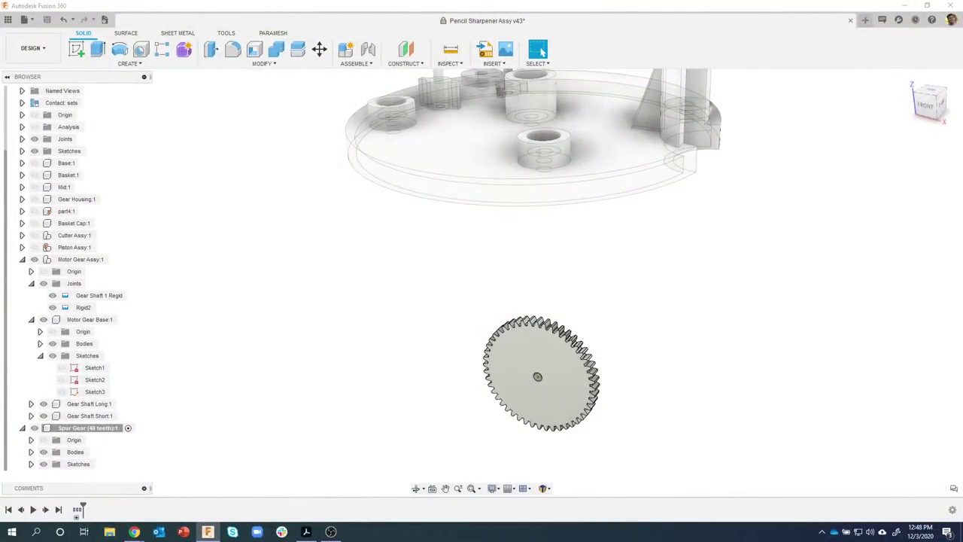
pyautogui.keyDown('shift'); pyautogui.moveTo(599, 399); pyautogui.dragTo(599, 361, button='middle'); pyautogui.keyUp('shift')
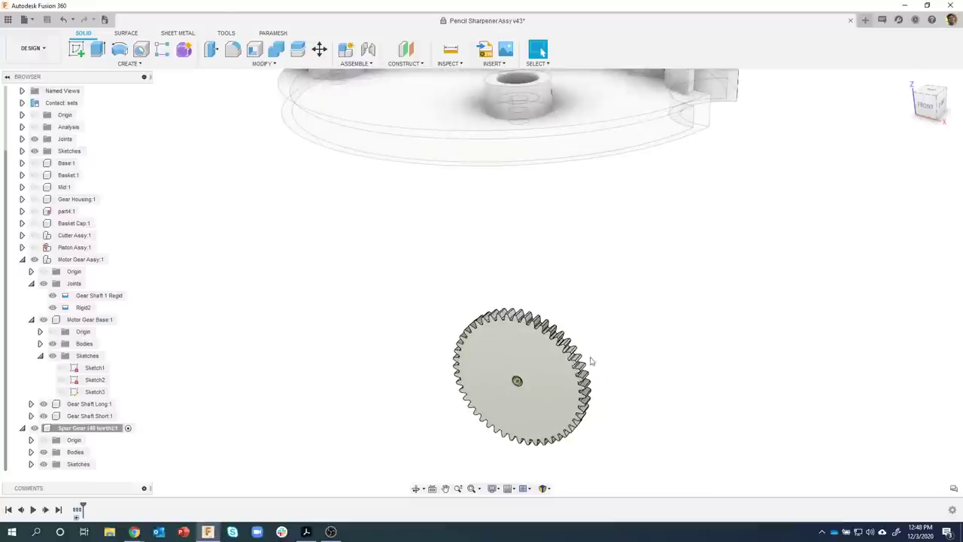
pyautogui.click(524, 354)
pyautogui.rightClick(523, 348)
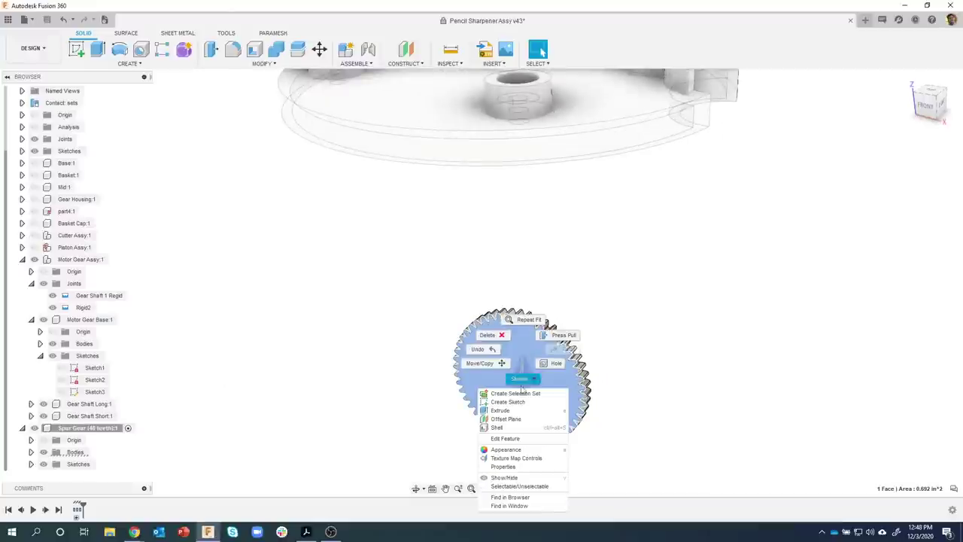
pyautogui.press('Escape')
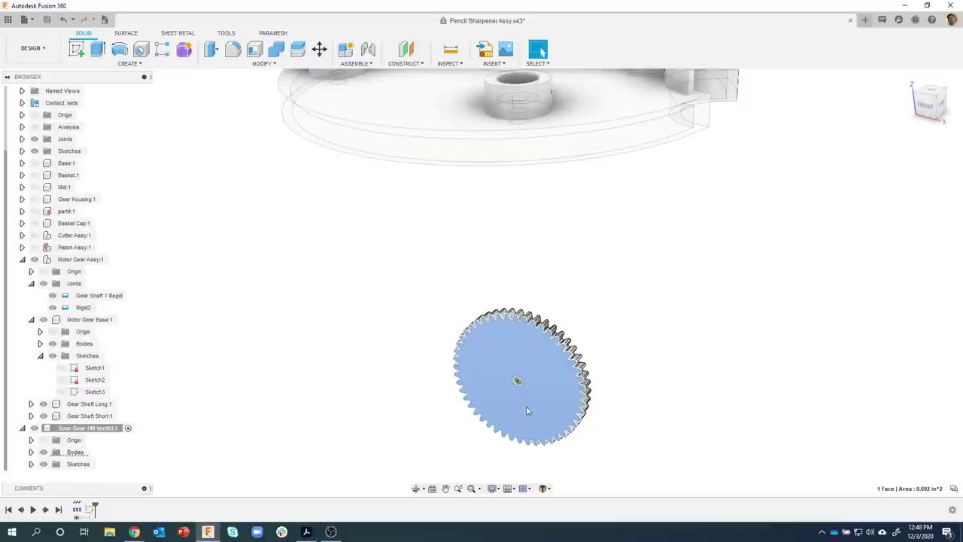
pyautogui.click(31, 464)
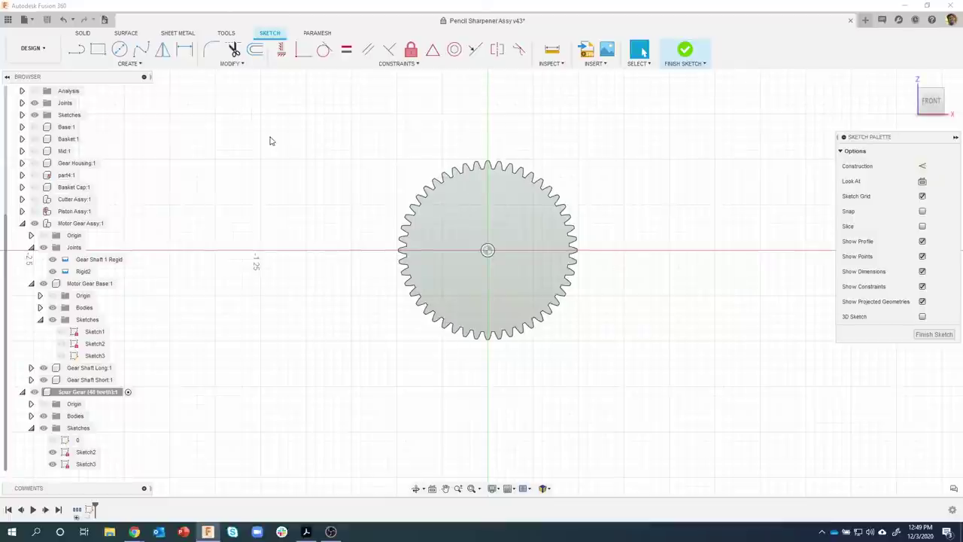
# Sketch a 0.3 in diameter circle centred on the gear's shaft hole
pyautogui.press('c')
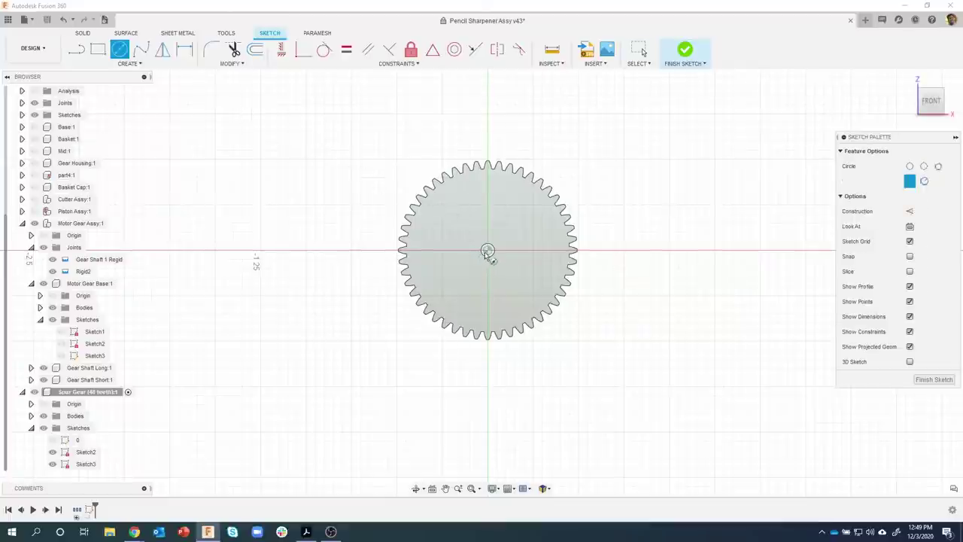
pyautogui.click(487, 250)
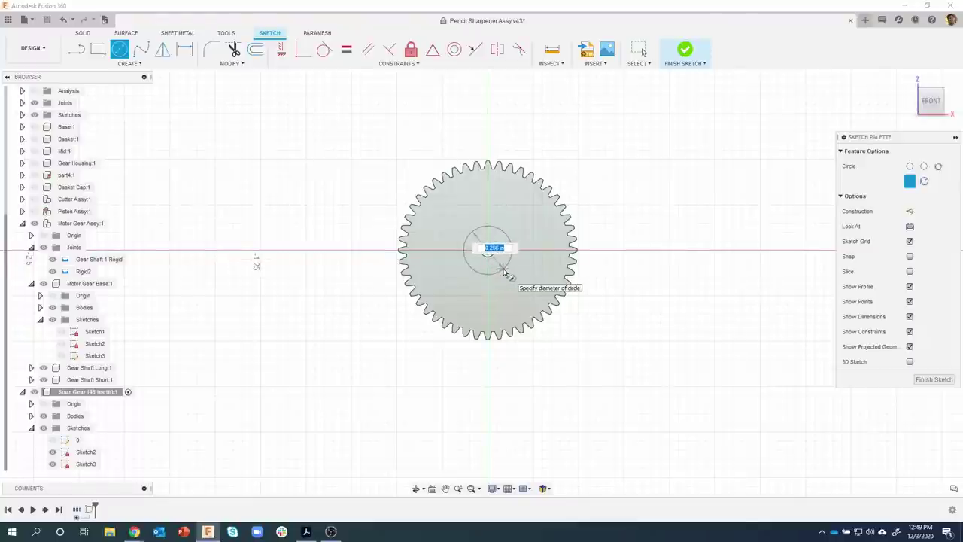
pyautogui.write('.3')
pyautogui.press('Return')
pyautogui.press('Escape')
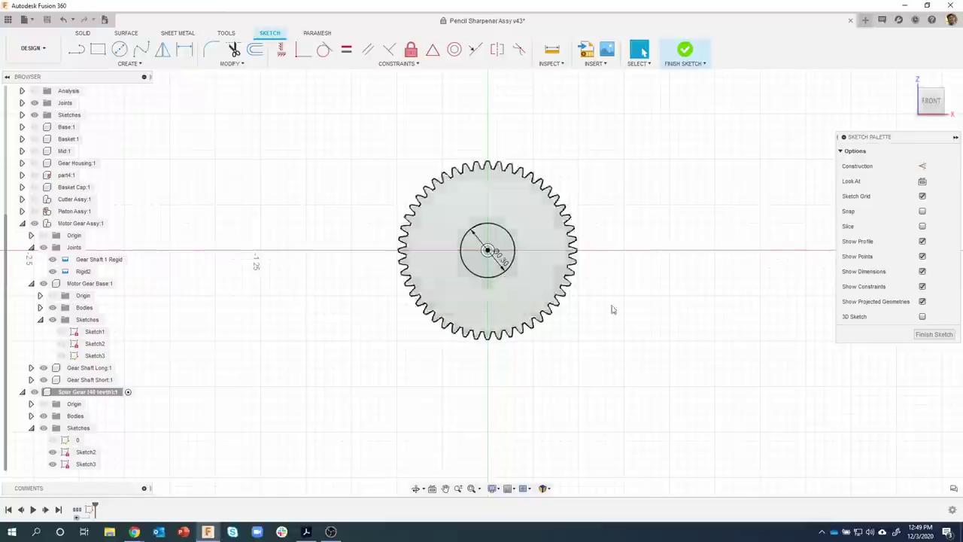
# Sketch a 0.77 in diameter circle concentric with the 0.3 in circle and finish the sketch
pyautogui.press('c')
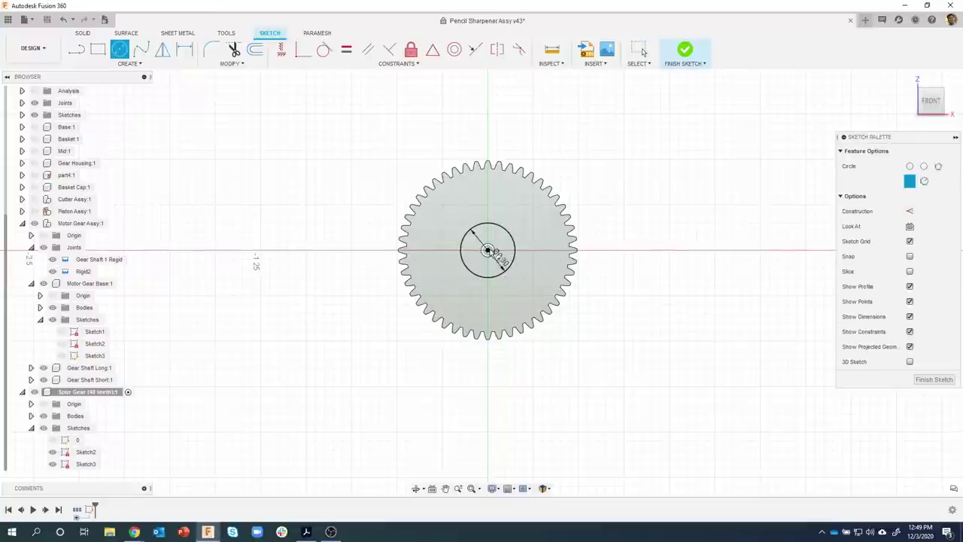
pyautogui.click(487, 250)
pyautogui.write('.')
pyautogui.press('Tab')
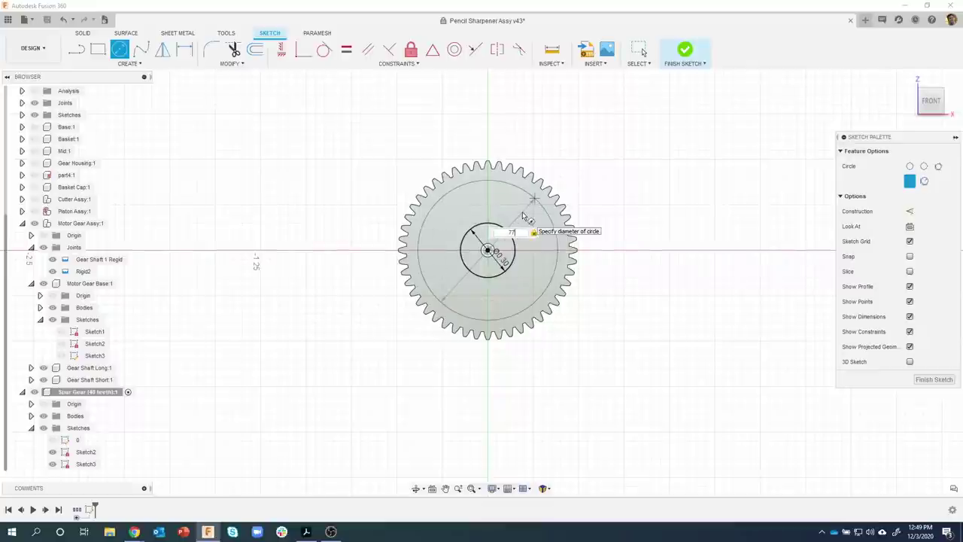
pyautogui.press('Return')
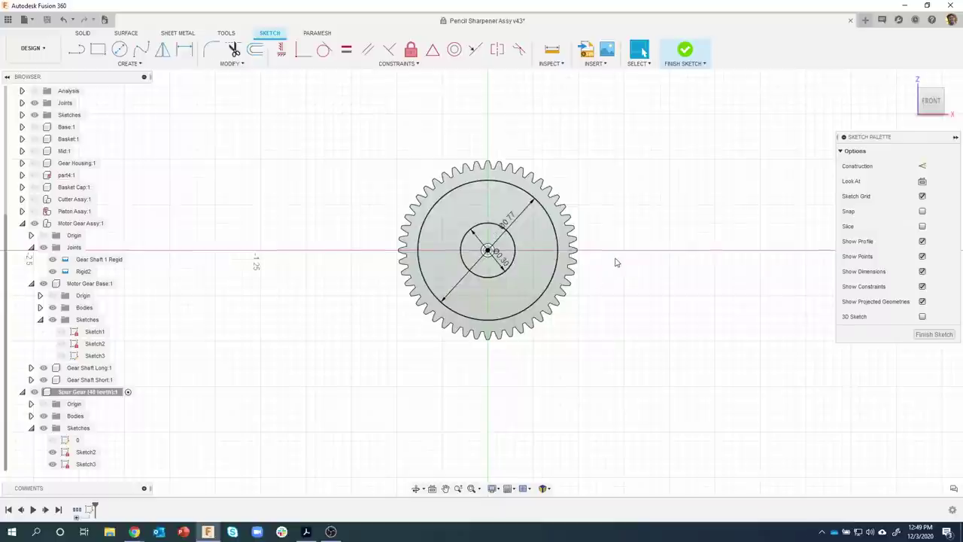
pyautogui.click(684, 50)
# Extrude the ring profile between the two circles by -0.02 in as a cut into the gear's front face
pyautogui.click(502, 336)
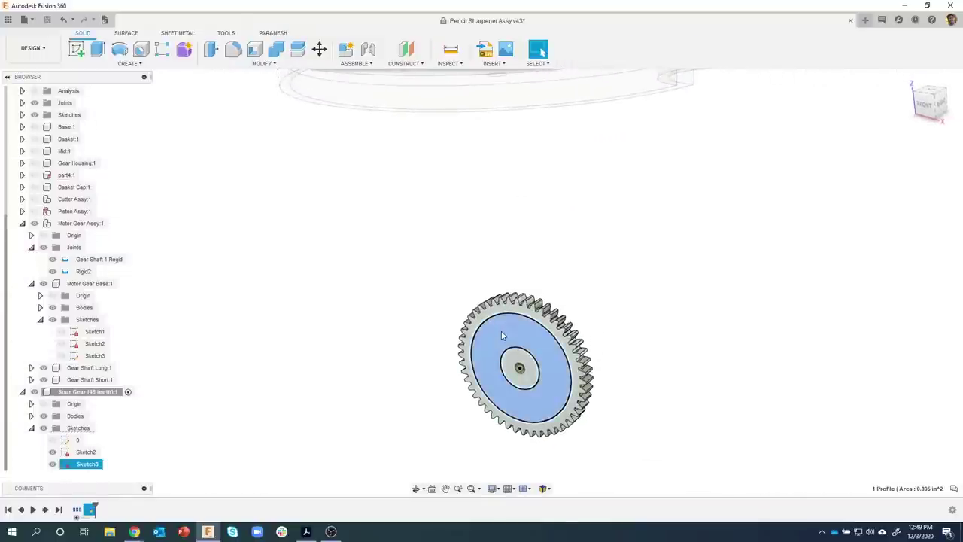
pyautogui.rightClick(503, 335)
pyautogui.click(485, 374)
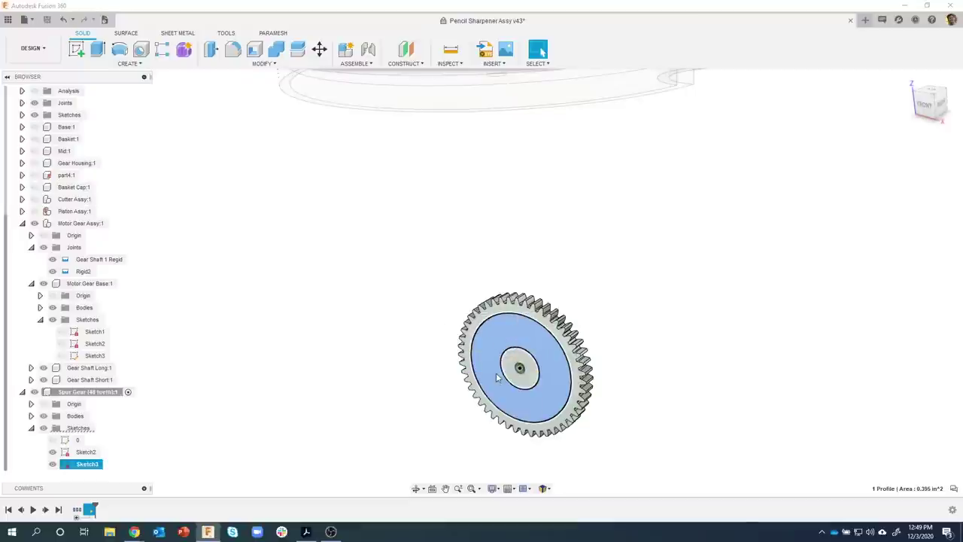
pyautogui.scroll(5, 534, 376)
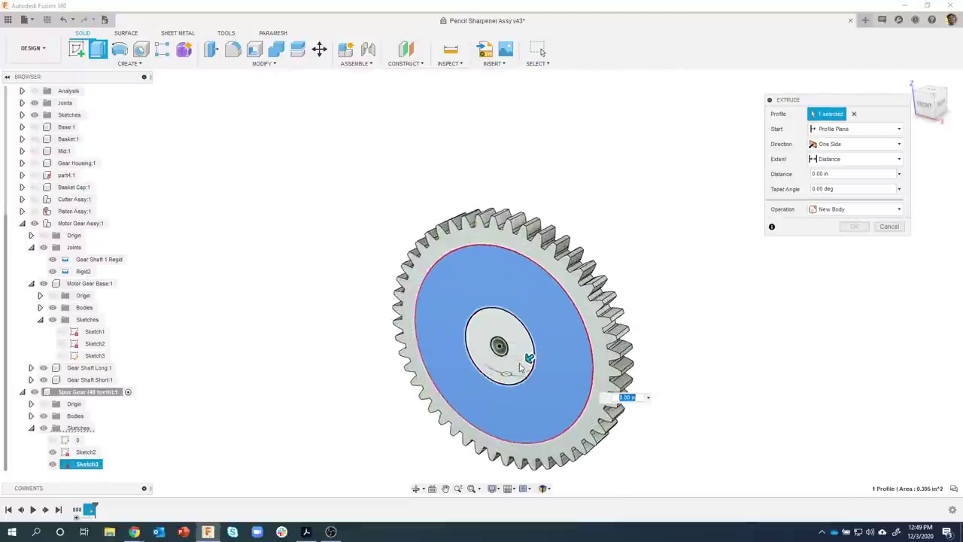
pyautogui.moveTo(490, 318); pyautogui.dragTo(509, 321)
pyautogui.click(826, 174)
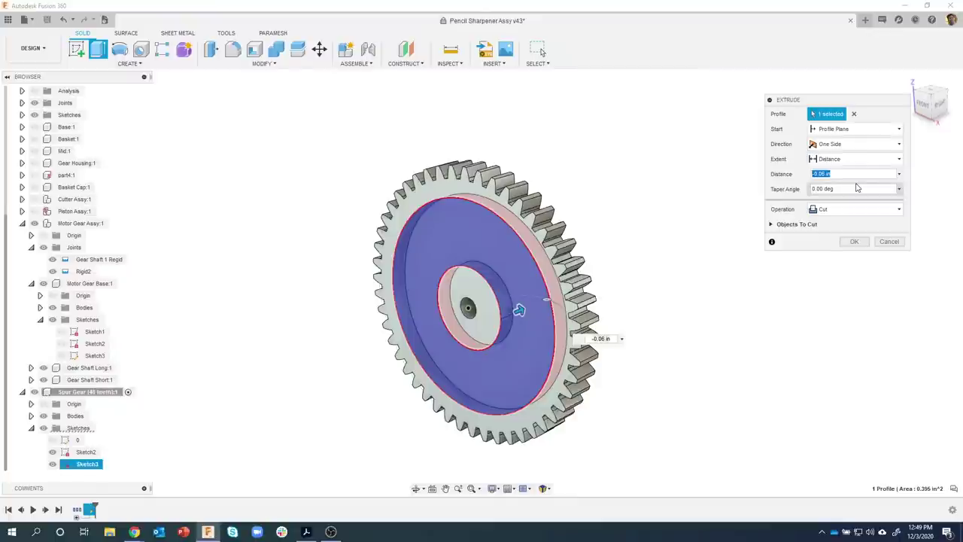
pyautogui.write('-.02')
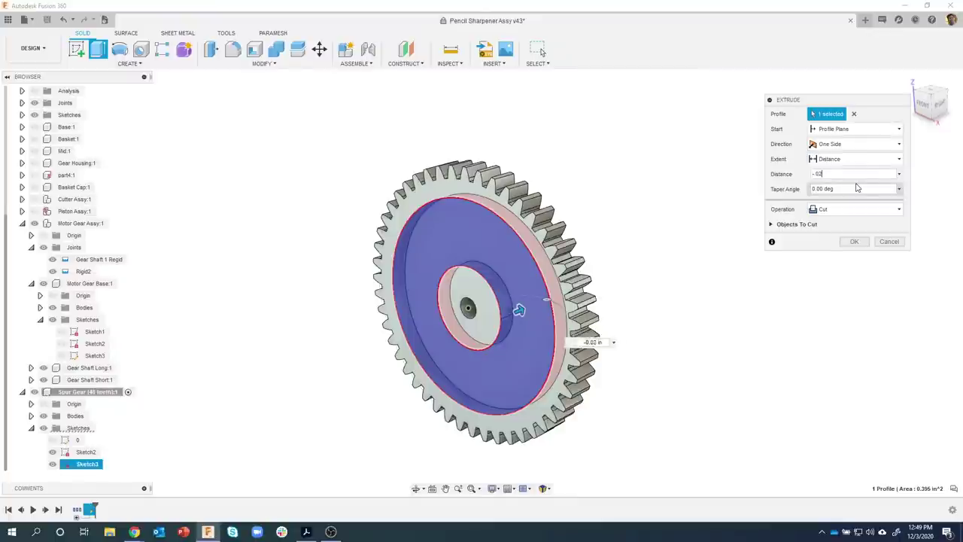
pyautogui.click(854, 241)
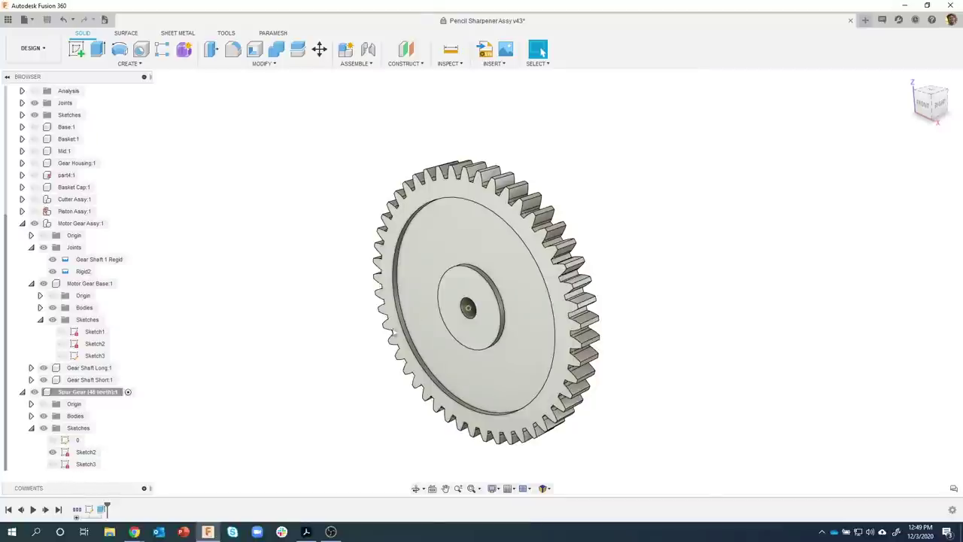
# Make the spur gear's two-circle sketch, Sketch3, visible again
pyautogui.keyDown('shift'); pyautogui.moveTo(375, 345); pyautogui.dragTo(473, 241, button='middle'); pyautogui.keyUp('shift')
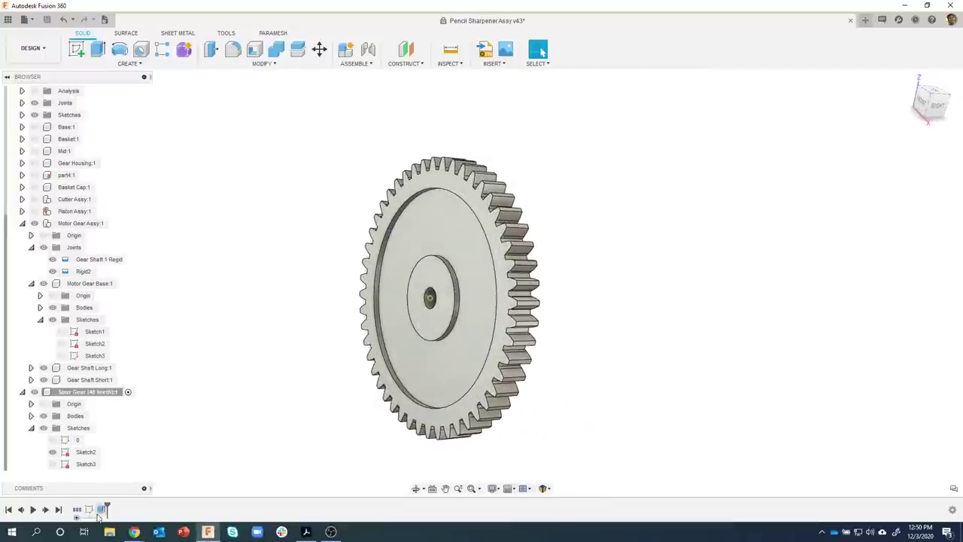
pyautogui.moveTo(174, 428)
pyautogui.keyDown('shift'); pyautogui.mouseDown(button='middle')
pyautogui.moveTo(225, 348)
pyautogui.moveTo(425, 325)
pyautogui.moveTo(361, 297)
pyautogui.moveTo(297, 315)
pyautogui.mouseUp(button='middle'); pyautogui.keyUp('shift')
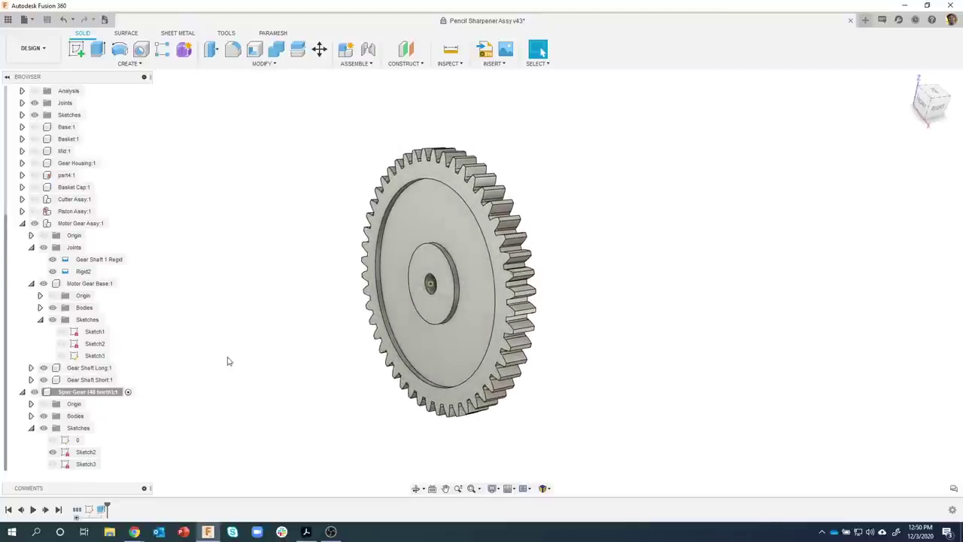
pyautogui.click(72, 464)
pyautogui.click(52, 465)
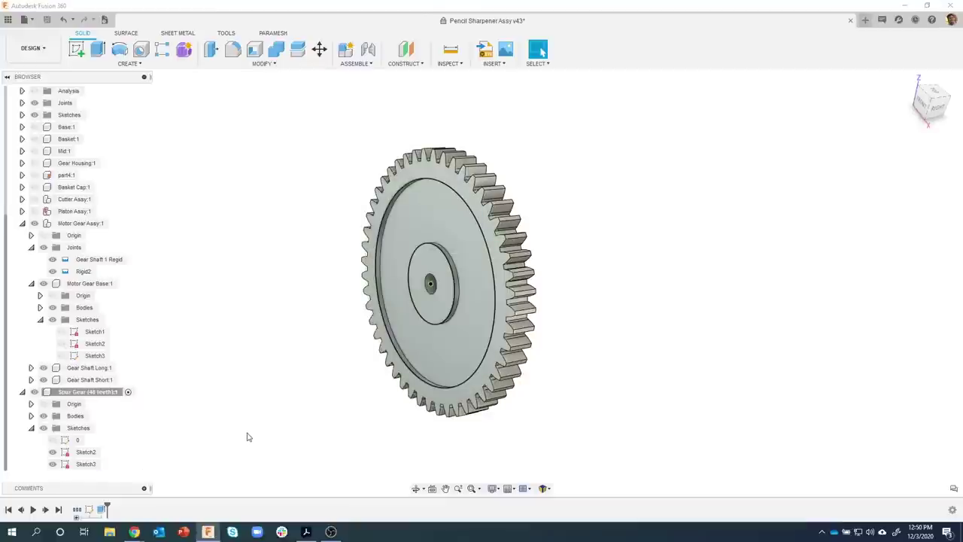
pyautogui.keyDown('shift'); pyautogui.moveTo(261, 424); pyautogui.dragTo(307, 324, button='middle'); pyautogui.keyUp('shift')
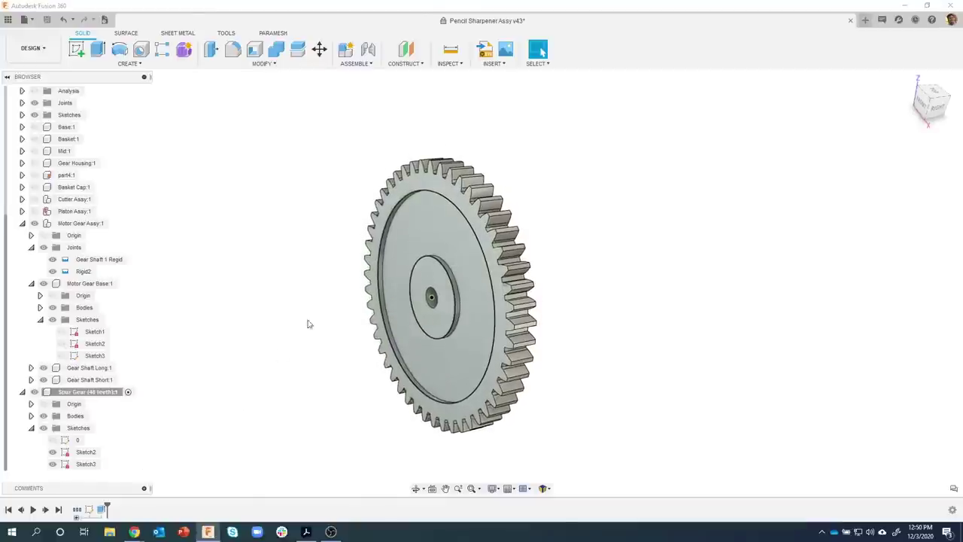
# Cut the same ring profile into the gear's back face, with the extrusion starting from that face object, and hide Sketch3
pyautogui.click(441, 220)
pyautogui.rightClick(440, 228)
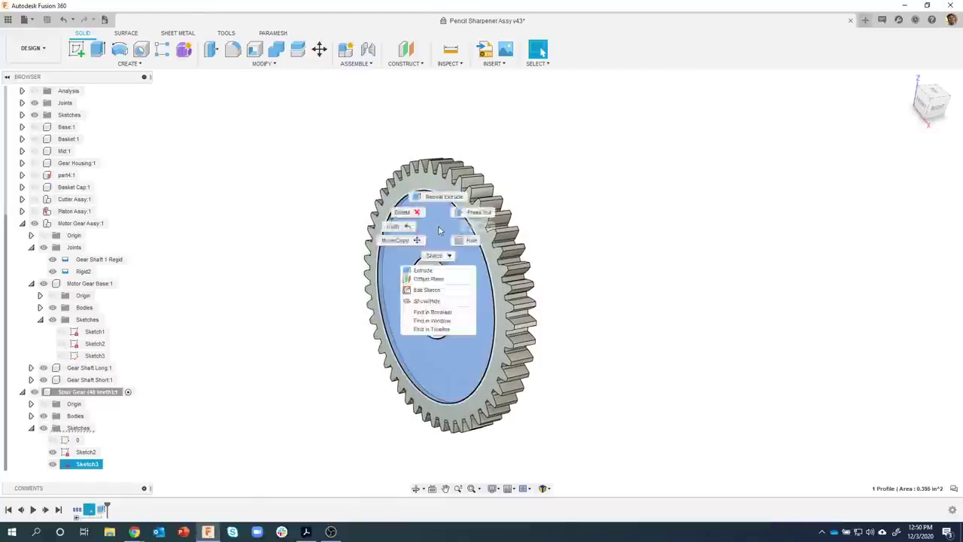
pyautogui.click(427, 270)
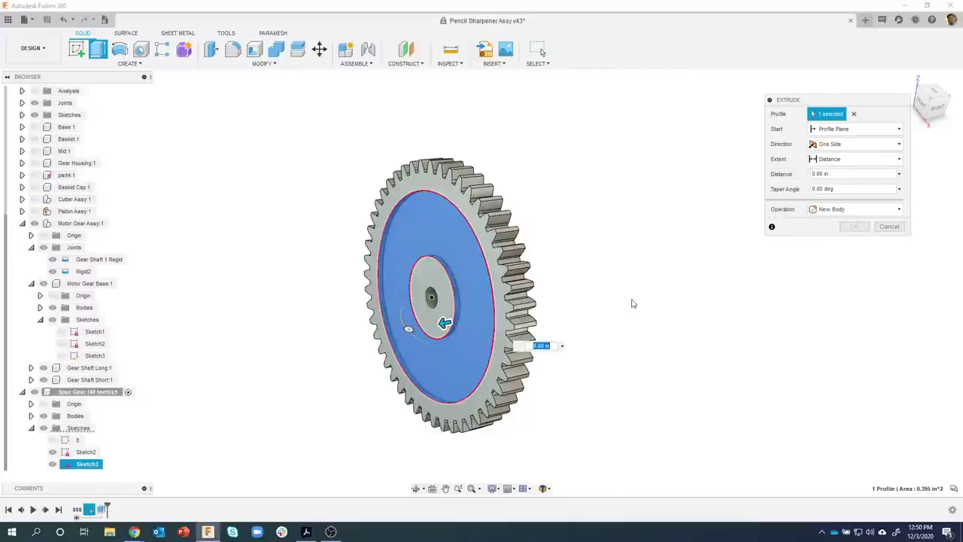
pyautogui.keyDown('shift'); pyautogui.moveTo(634, 301); pyautogui.dragTo(720, 266, button='middle'); pyautogui.keyUp('shift')
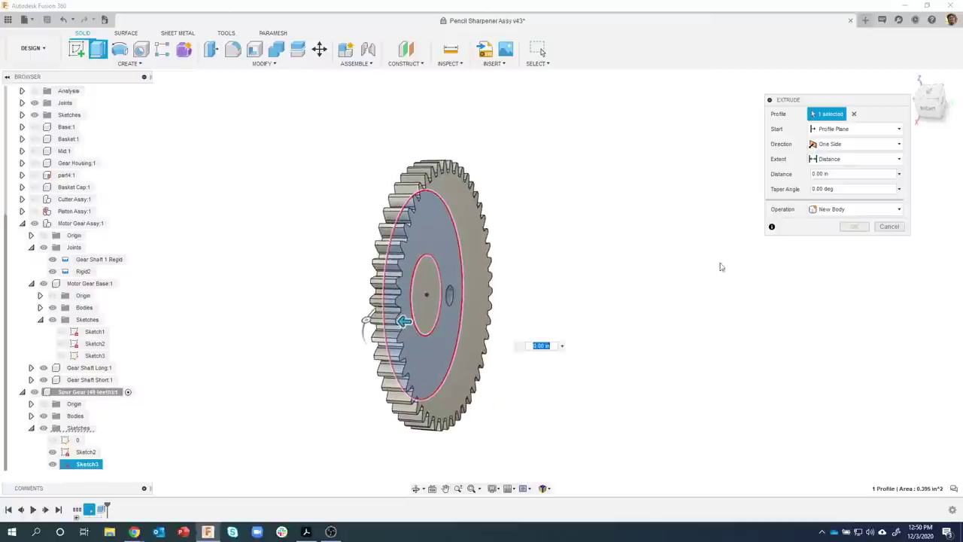
pyautogui.click(850, 131)
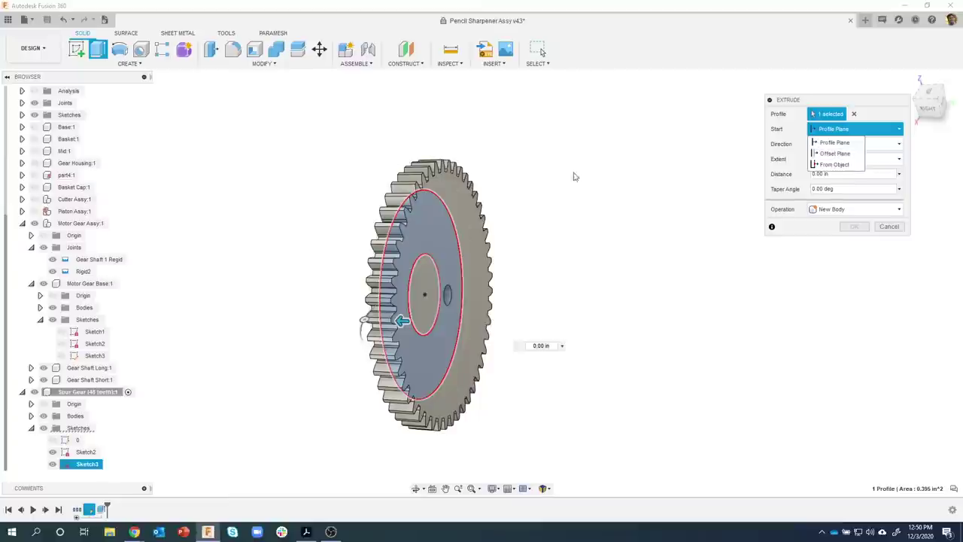
pyautogui.click(832, 165)
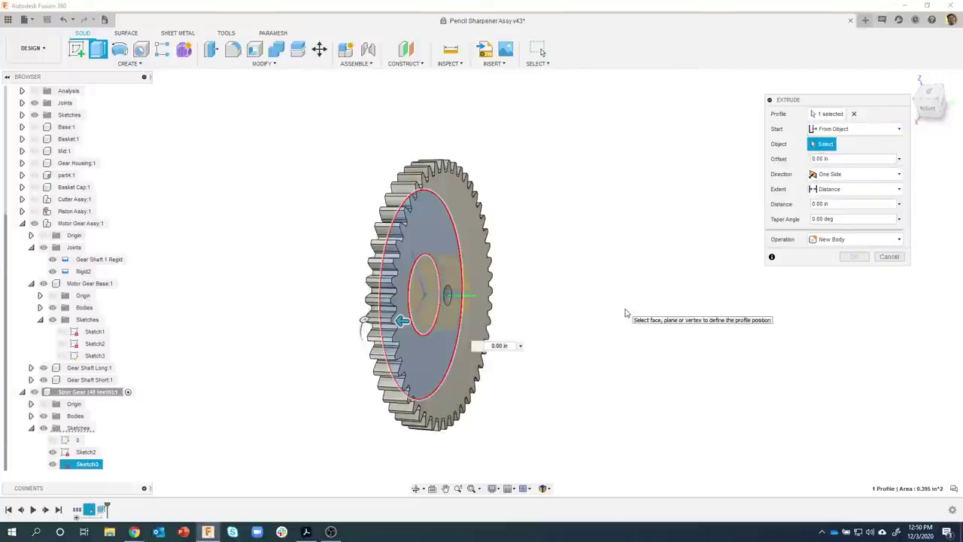
pyautogui.click(472, 218)
pyautogui.keyDown('shift'); pyautogui.moveTo(425, 319); pyautogui.dragTo(424, 320, button='middle'); pyautogui.keyUp('shift')
pyautogui.moveTo(424, 322)
pyautogui.mouseDown()
pyautogui.moveTo(432, 322)
pyautogui.moveTo(421, 321)
pyautogui.mouseUp()
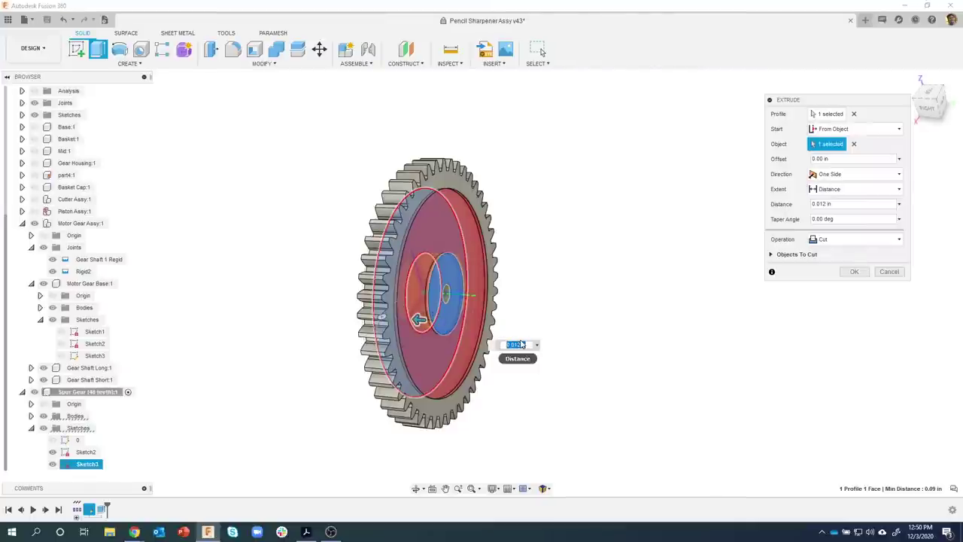
pyautogui.click(853, 271)
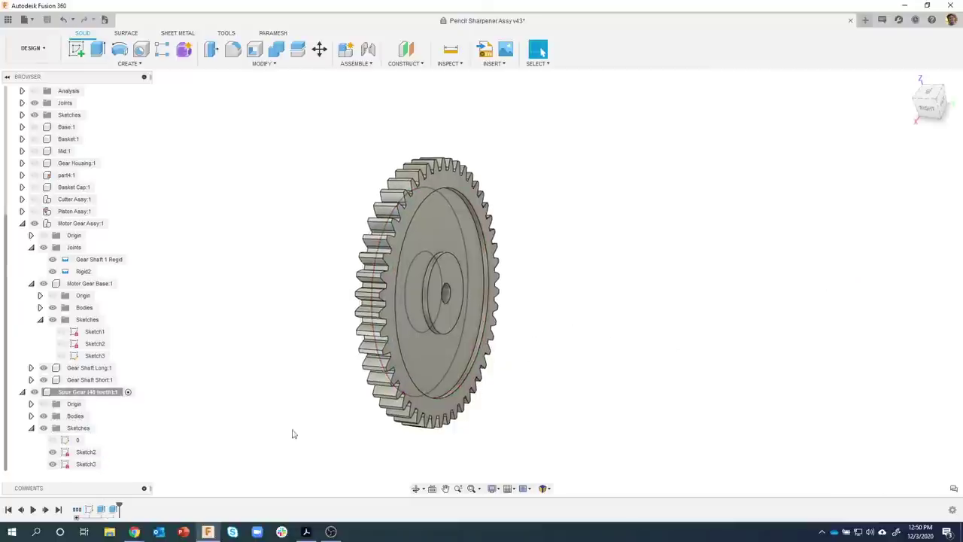
pyautogui.click(52, 463)
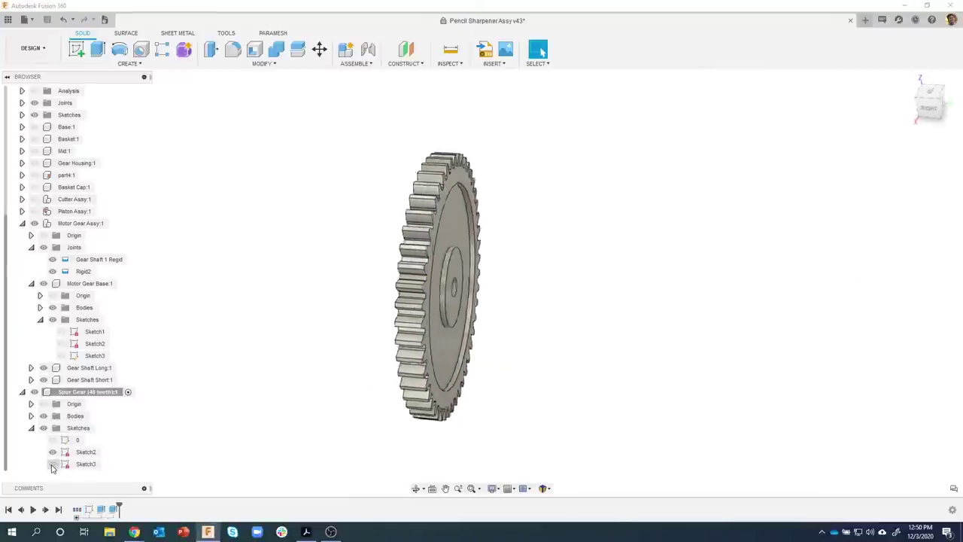
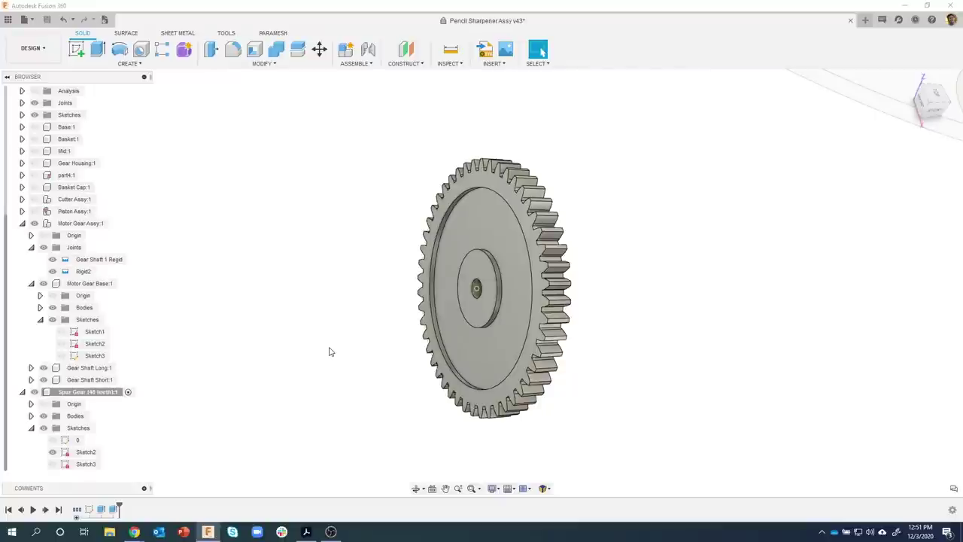
# Generate a spur gear with FM Gears: diametral pitch 70, 12 teeth, root fillet radius 0.008 in, gear thickness 0.13 in
pyautogui.click(142, 65)
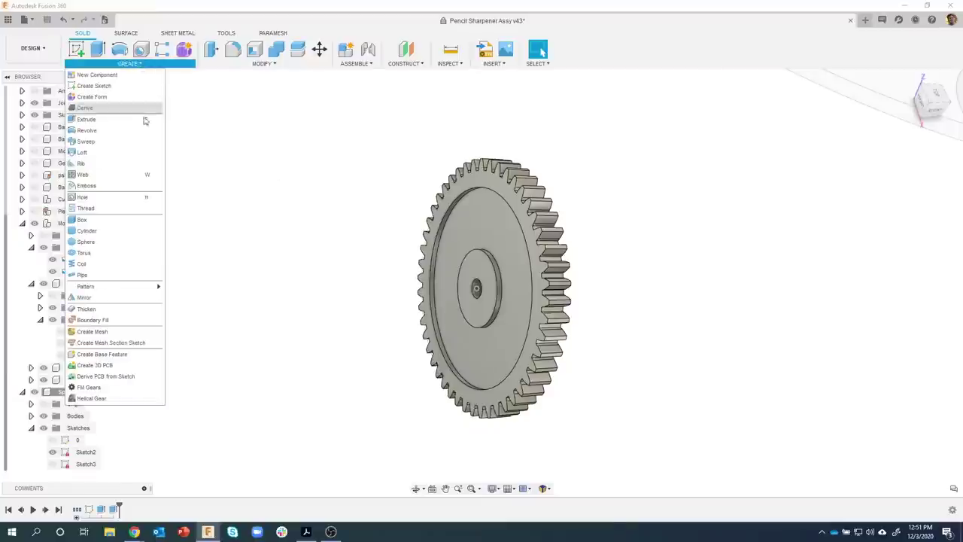
pyautogui.click(113, 386)
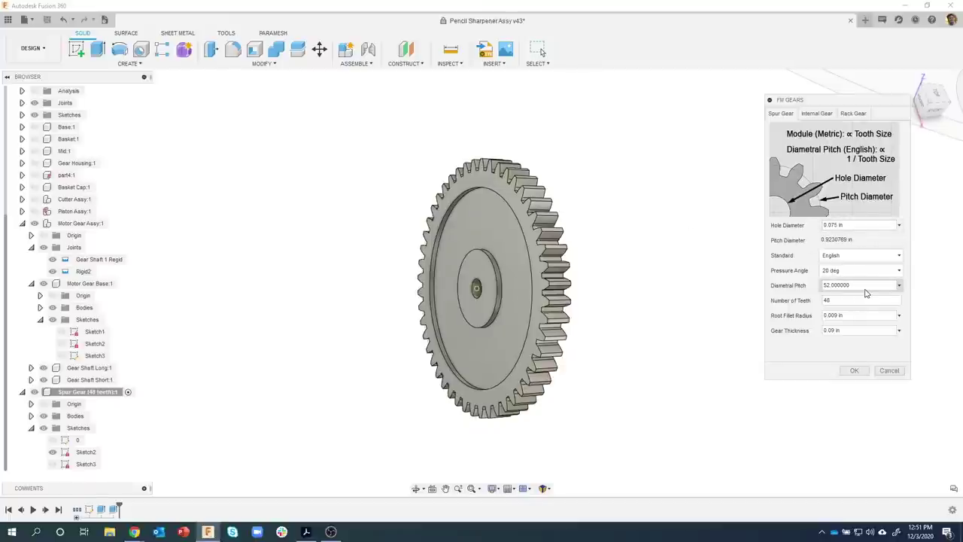
pyautogui.moveTo(865, 289); pyautogui.dragTo(797, 289)
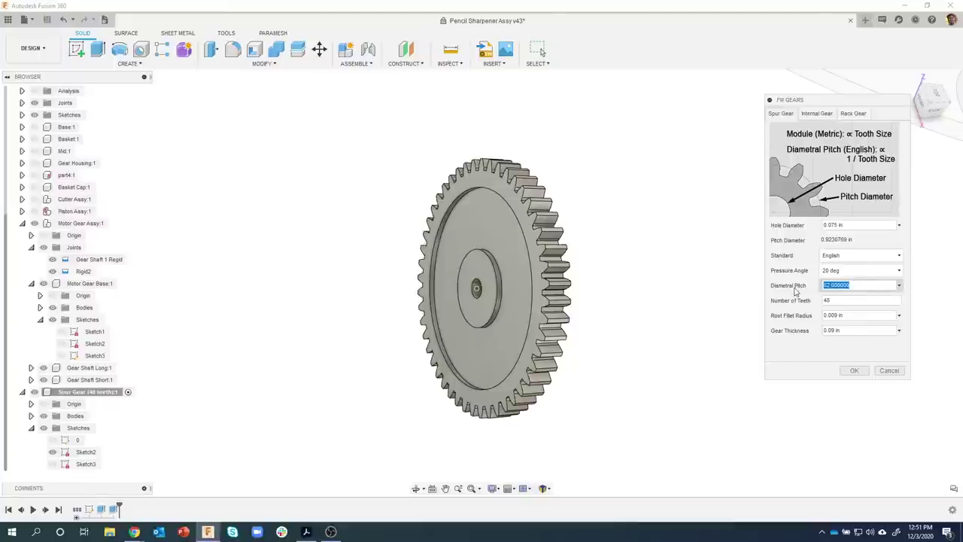
pyautogui.write('70')
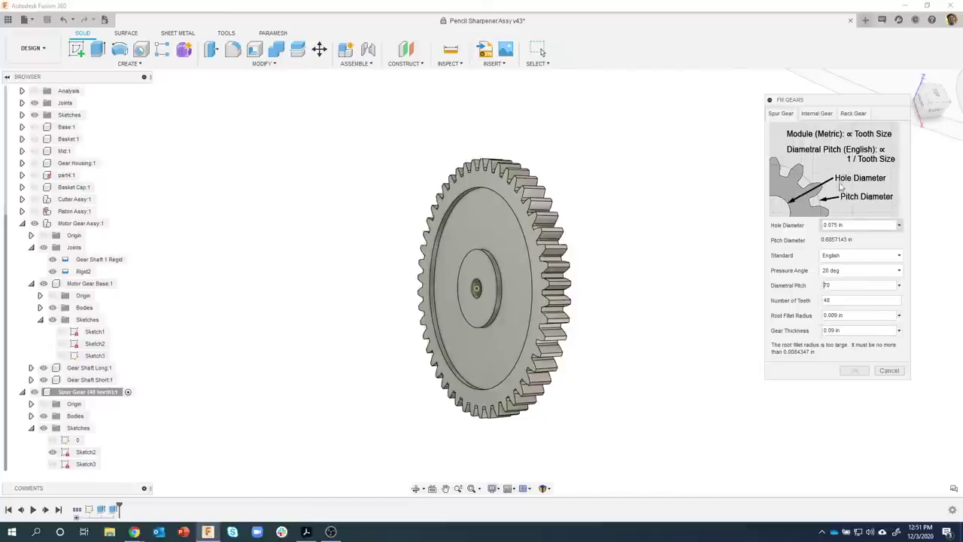
pyautogui.moveTo(835, 300); pyautogui.dragTo(808, 305)
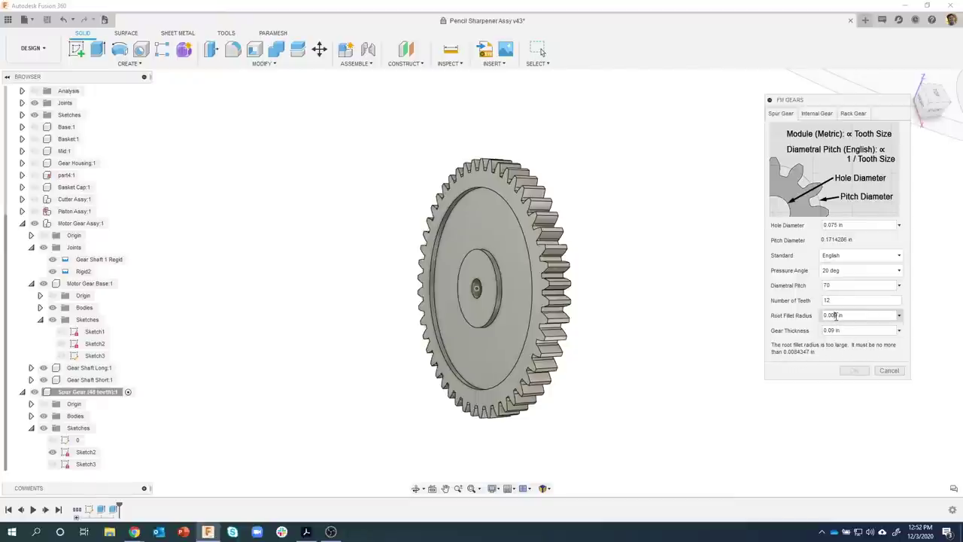
pyautogui.write('8')
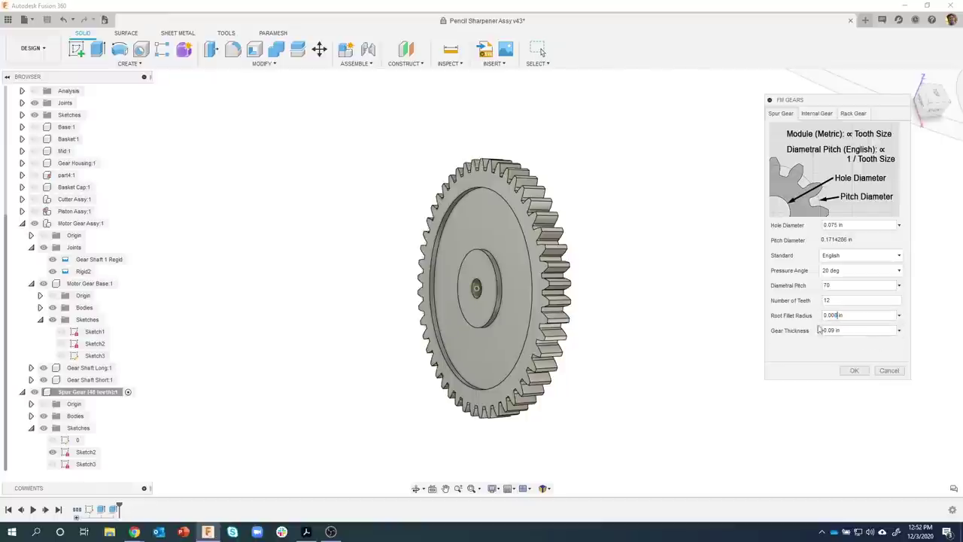
pyautogui.moveTo(847, 330); pyautogui.dragTo(810, 334)
pyautogui.press('BackSpace')
pyautogui.write('.13')
pyautogui.click(853, 371)
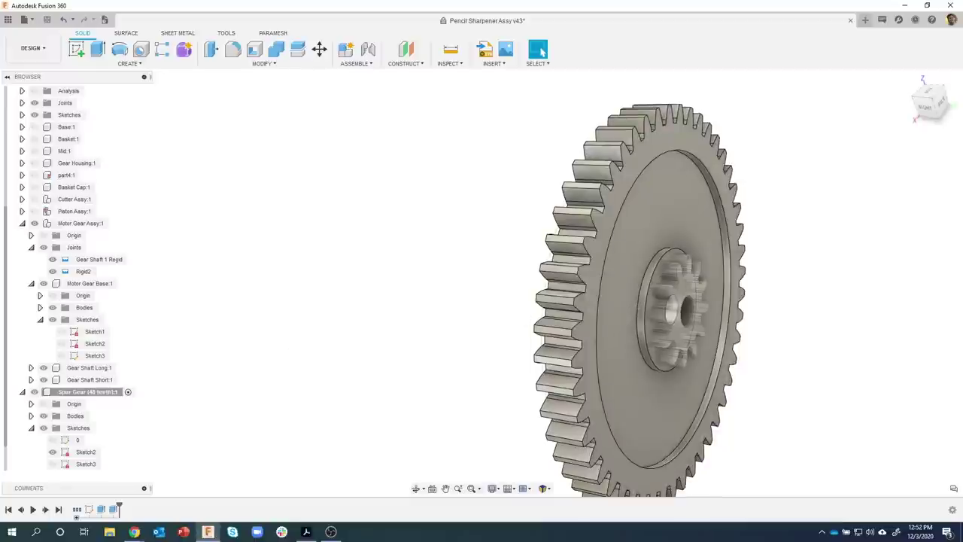
# Joint the 12-tooth gear's bore rigidly to the circular edge of the 48-tooth gear's raised hub, keeping both concentric
pyautogui.scroll(-1, 5, 388)
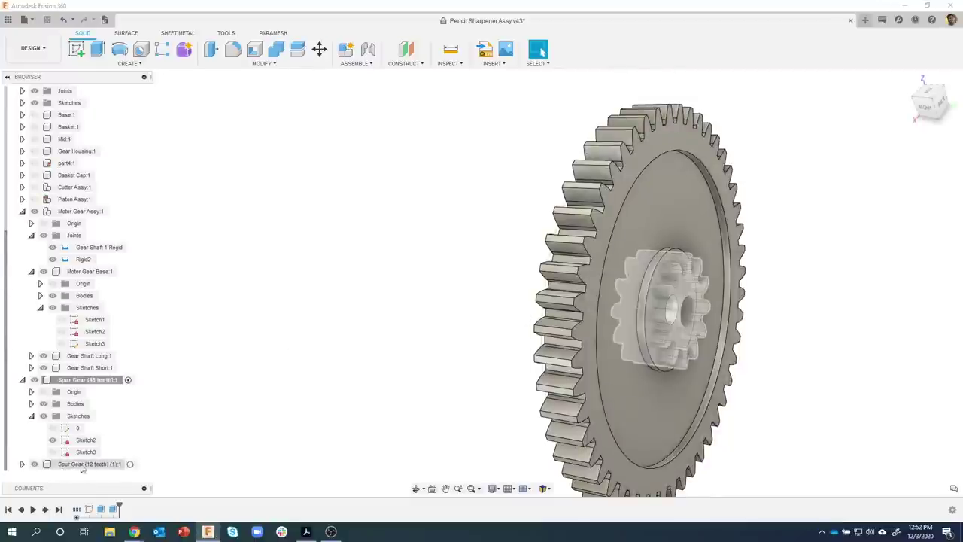
pyautogui.keyDown('shift'); pyautogui.moveTo(284, 371); pyautogui.dragTo(410, 293, button='middle'); pyautogui.keyUp('shift')
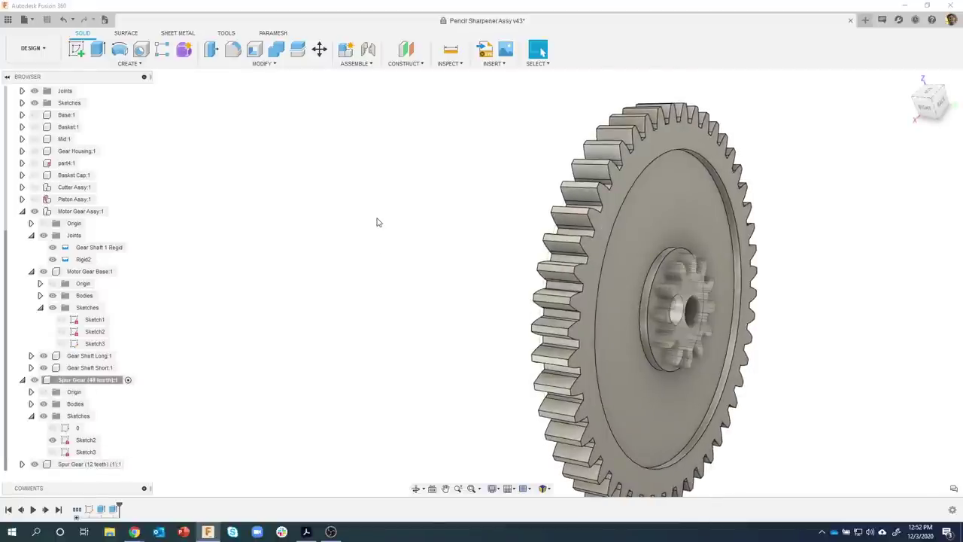
pyautogui.click(368, 49)
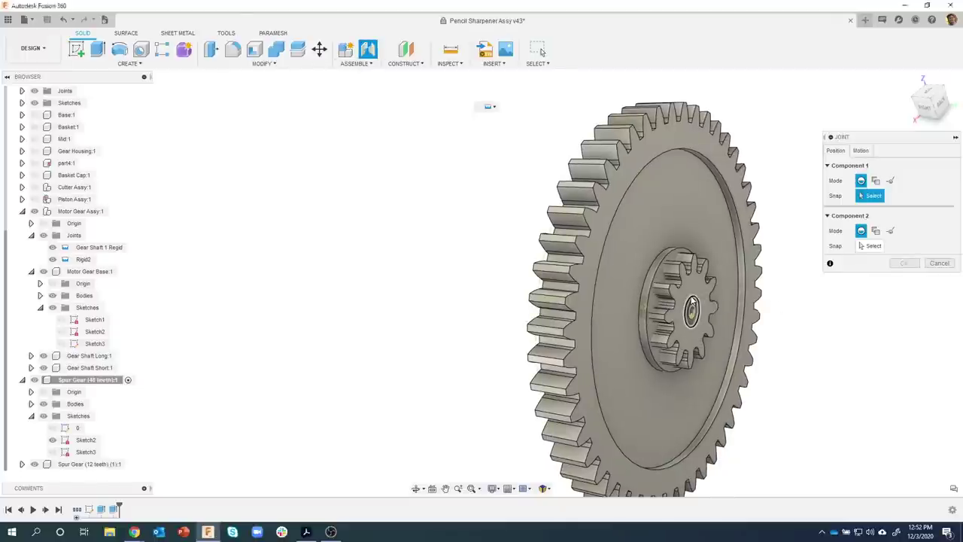
pyautogui.click(692, 301)
pyautogui.keyDown('shift'); pyautogui.moveTo(692, 300); pyautogui.dragTo(425, 232, button='middle'); pyautogui.keyUp('shift')
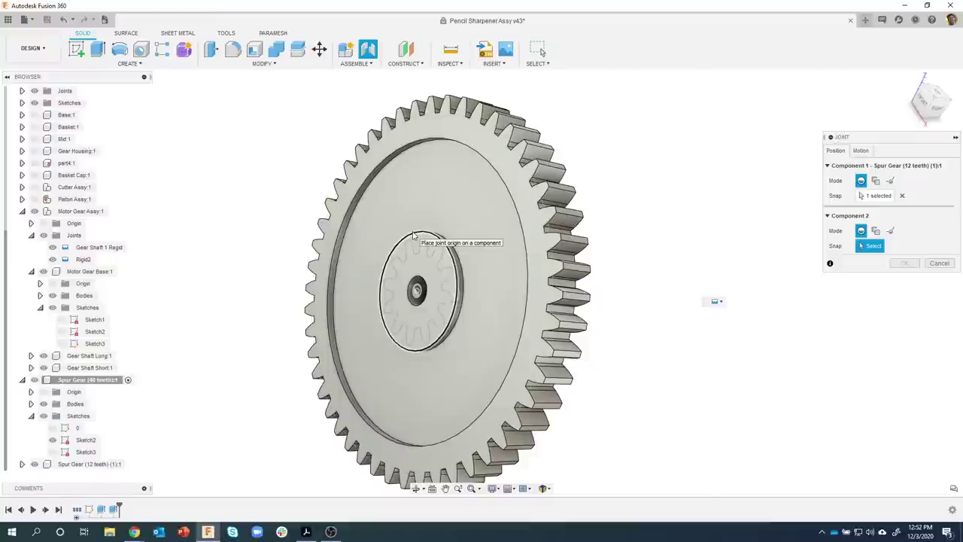
pyautogui.click(413, 235)
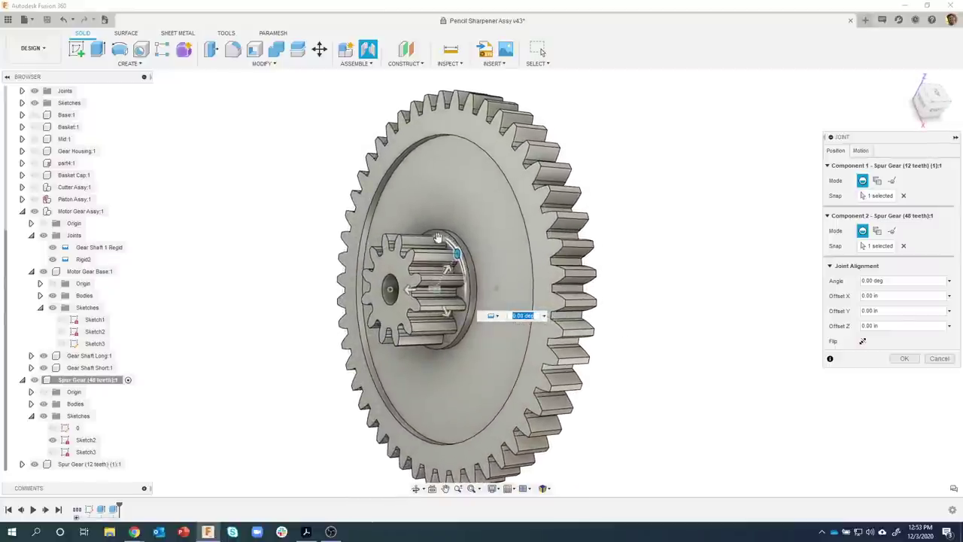
pyautogui.click(906, 362)
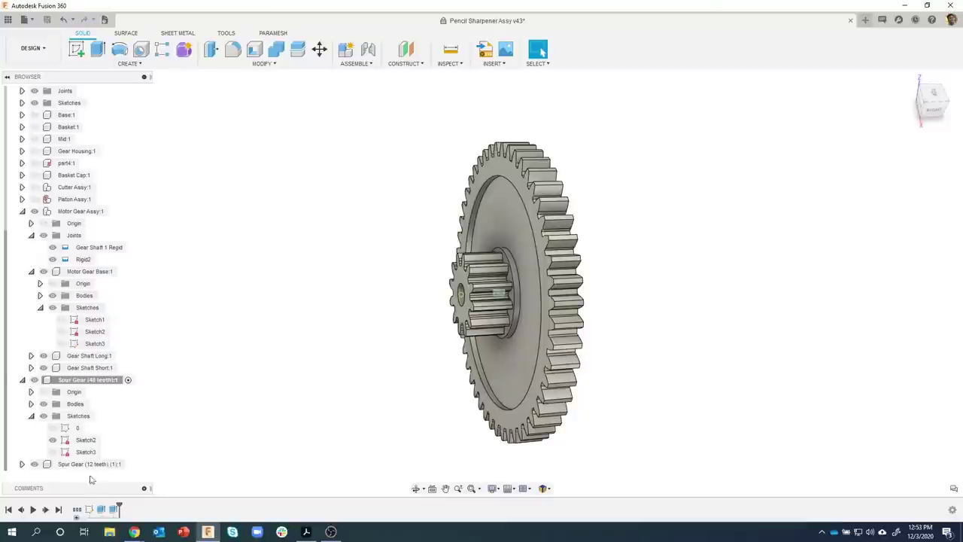
# Combine the 12-tooth gear body into the 48-tooth gear body with Join, without keeping the tool body
pyautogui.click(277, 51)
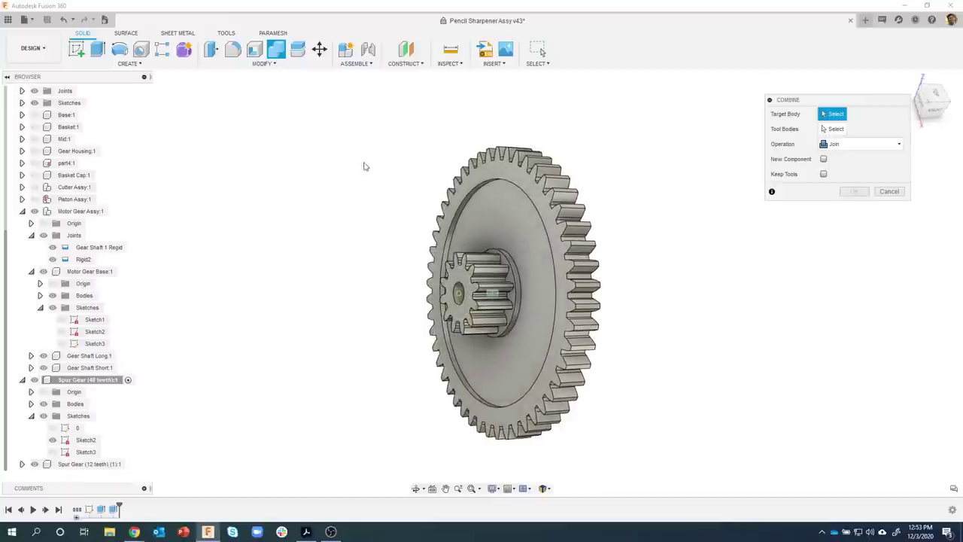
pyautogui.click(518, 184)
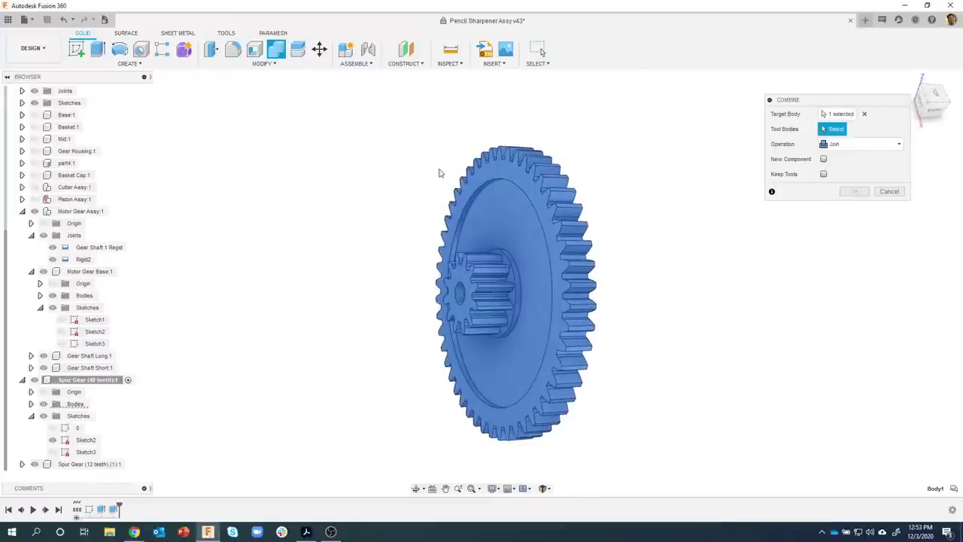
pyautogui.click(481, 284)
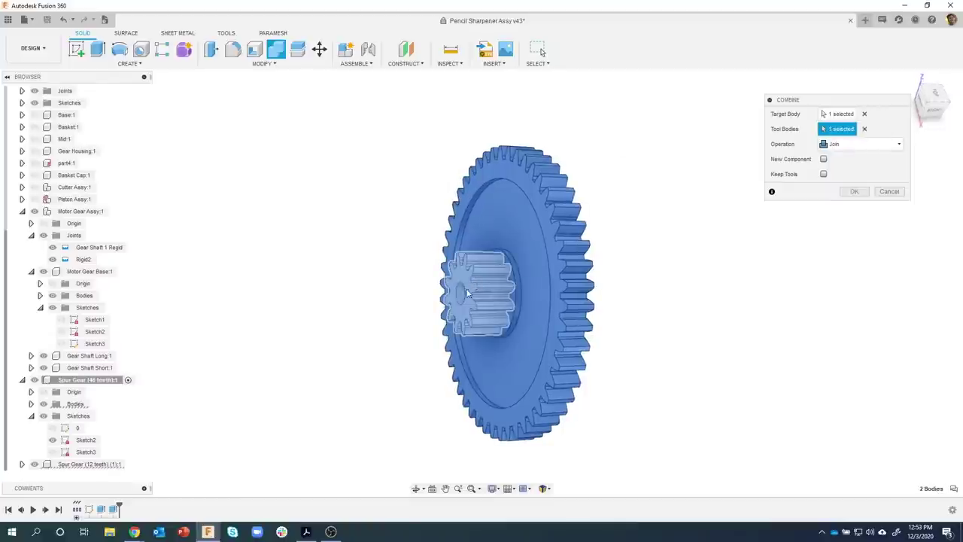
pyautogui.click(824, 174)
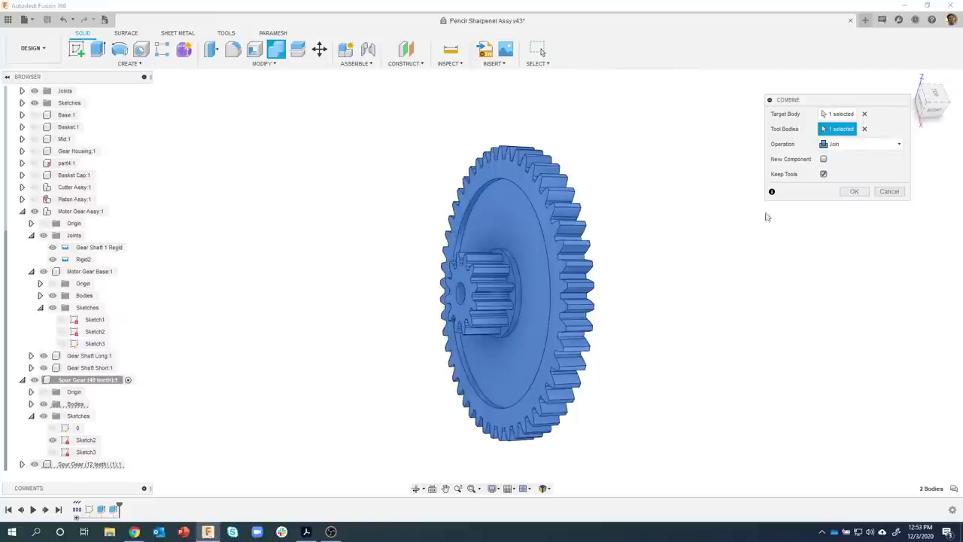
pyautogui.click(823, 175)
pyautogui.click(853, 191)
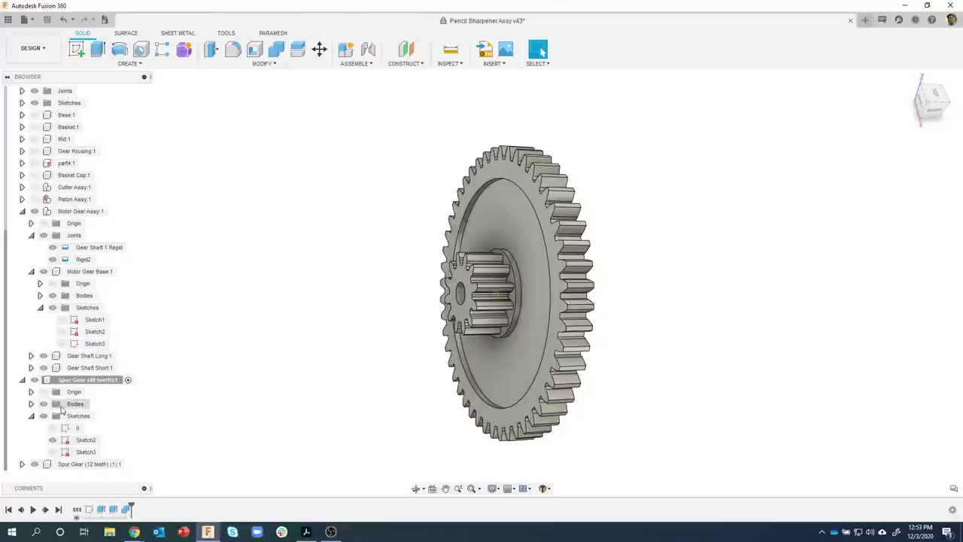
# Toggle the 48-tooth gear's bodies off and on to check that both gears form one body
pyautogui.click(43, 405)
pyautogui.click(43, 404)
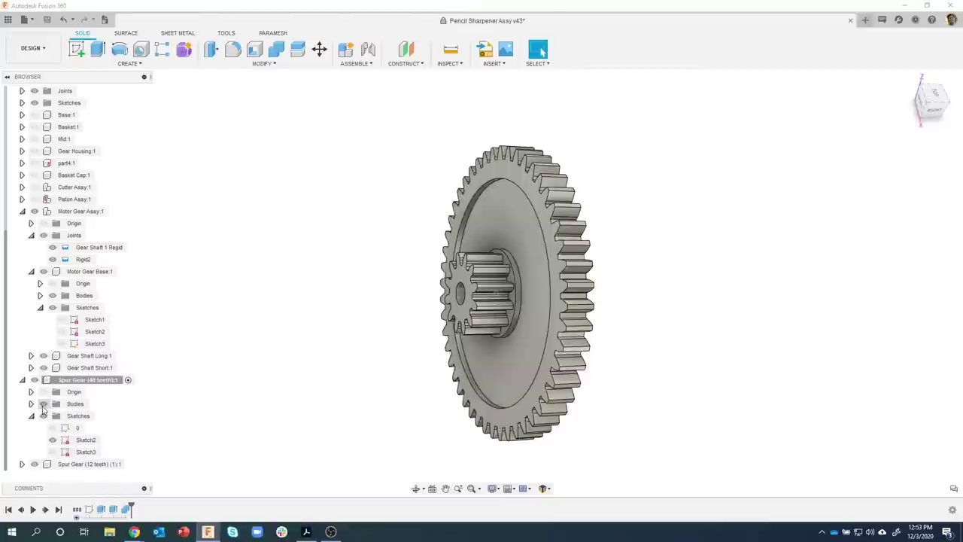
pyautogui.click(43, 404)
pyautogui.click(43, 404)
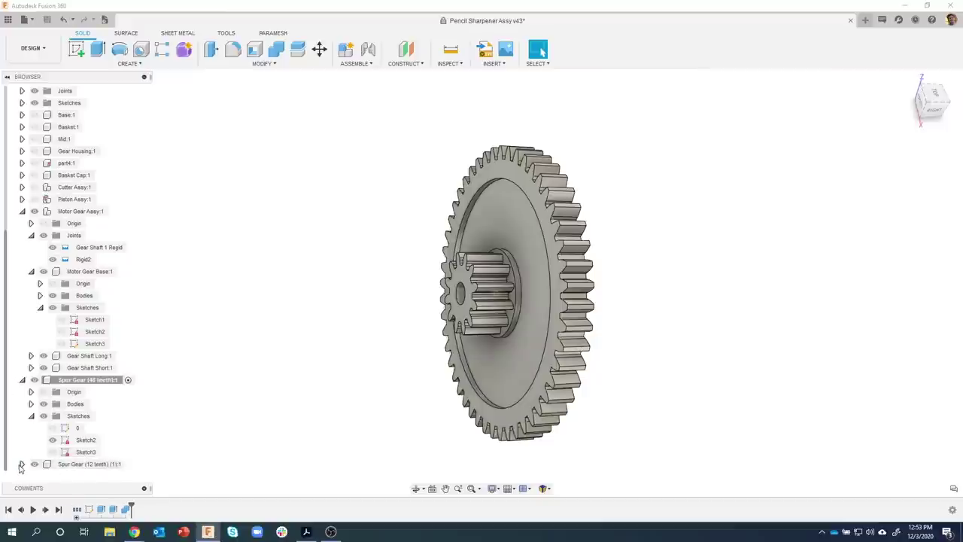
# Remove the leftover 12-tooth spur gear component from the design
pyautogui.click(22, 464)
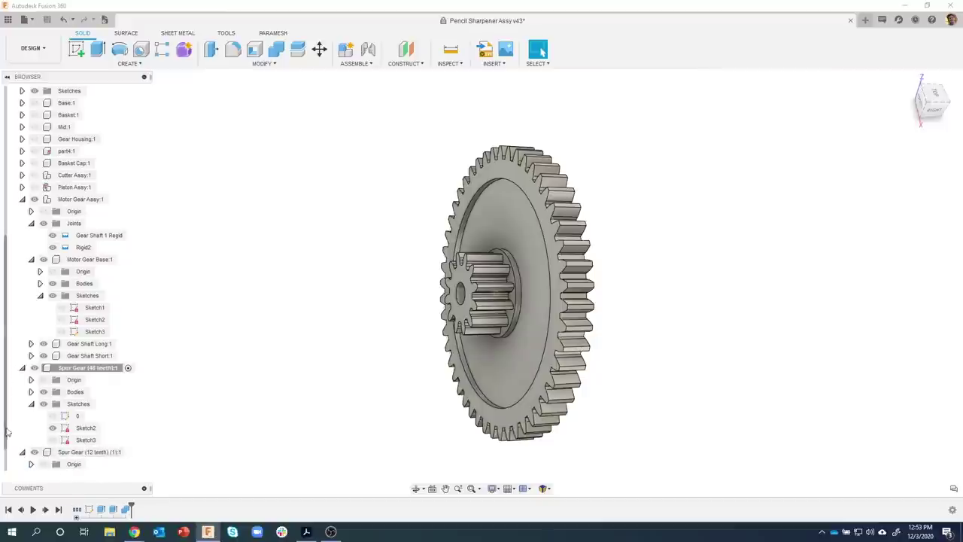
pyautogui.scroll(-1, 10, 451)
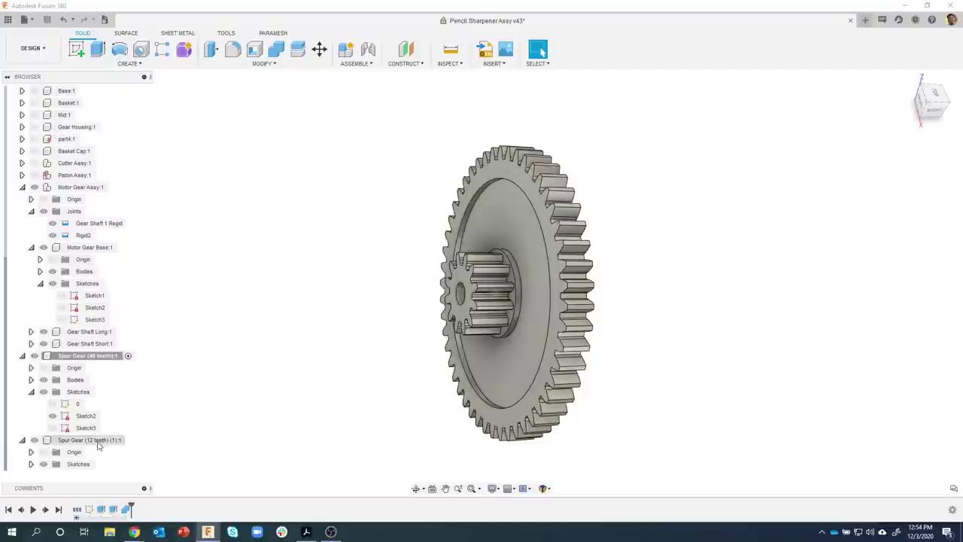
pyautogui.rightClick(75, 443)
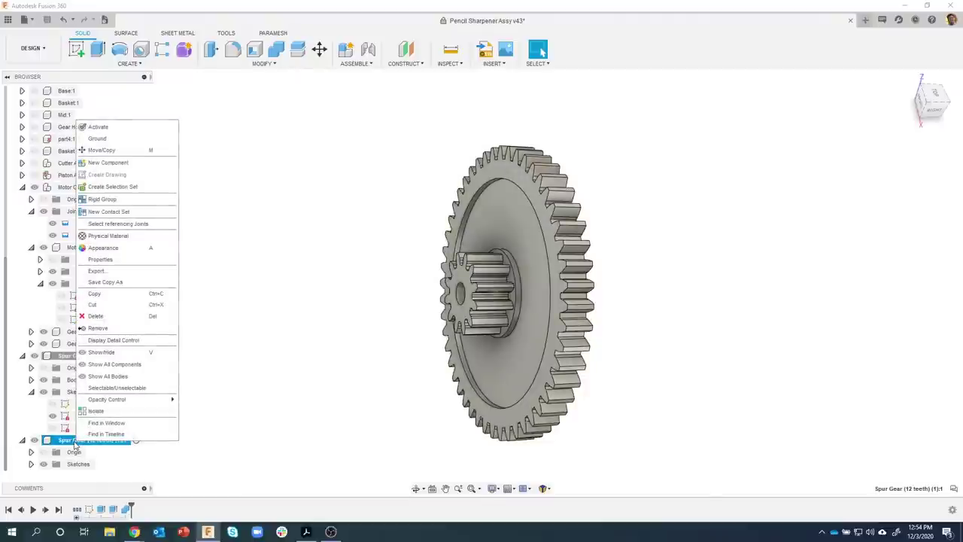
pyautogui.click(109, 330)
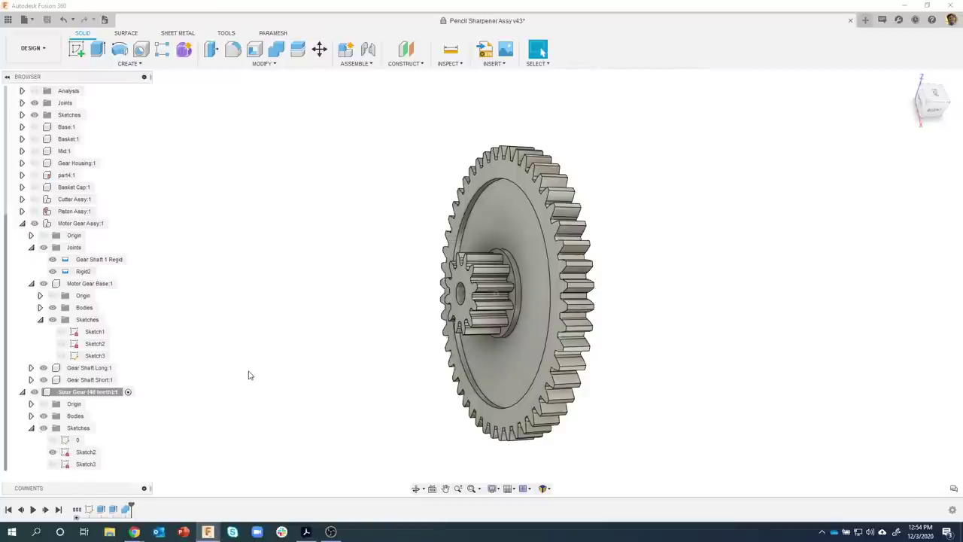
# Activate the Motor Gear Assy component
pyautogui.moveTo(221, 318)
pyautogui.keyDown('shift'); pyautogui.mouseDown(button='middle')
pyautogui.moveTo(233, 323)
pyautogui.moveTo(273, 228)
pyautogui.moveTo(294, 338)
pyautogui.moveTo(292, 350)
pyautogui.moveTo(273, 348)
pyautogui.moveTo(316, 366)
pyautogui.moveTo(219, 305)
pyautogui.mouseUp(button='middle'); pyautogui.keyUp('shift')
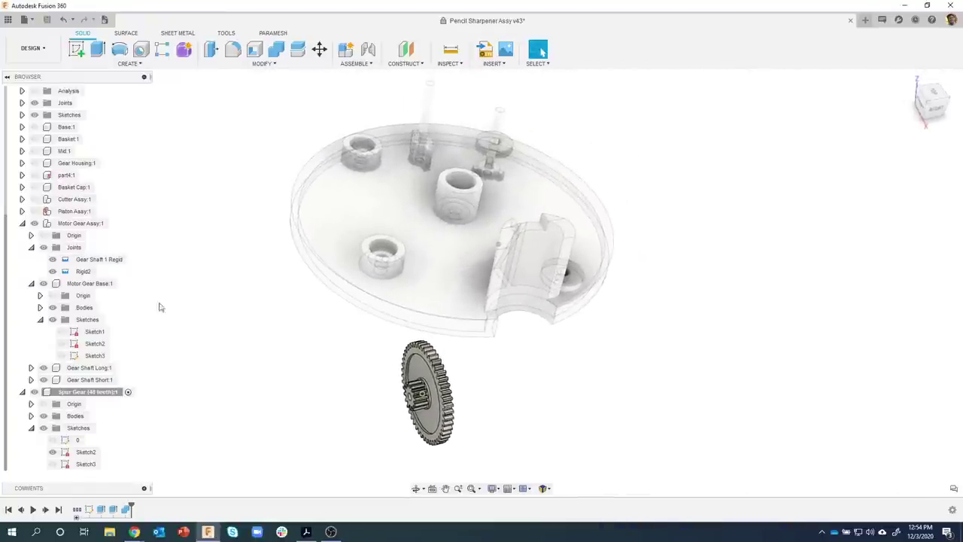
pyautogui.click(118, 223)
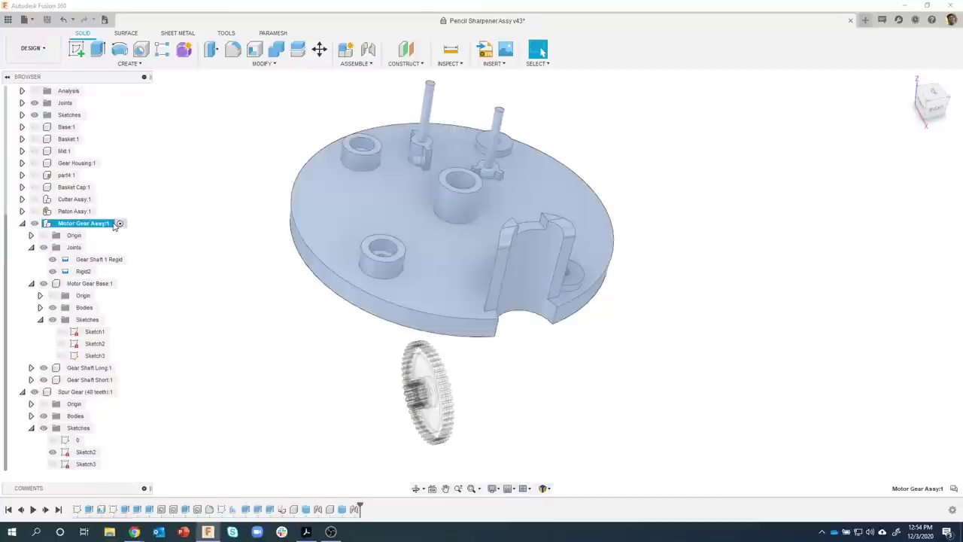
pyautogui.click(169, 292)
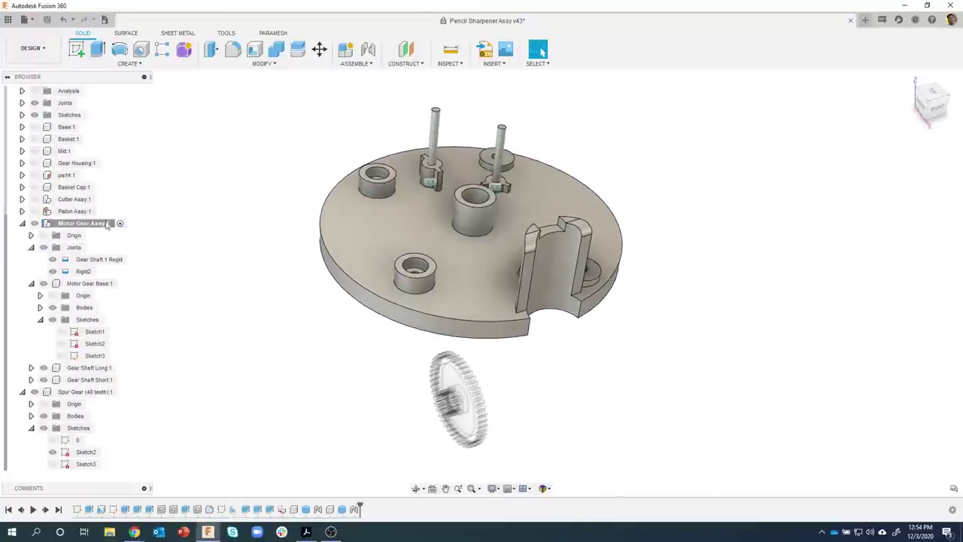
# Create a Revolute joint seating the 48-tooth gear's flat hub face on the low three-ribbed shaft boss of the motor gear base
pyautogui.click(369, 49)
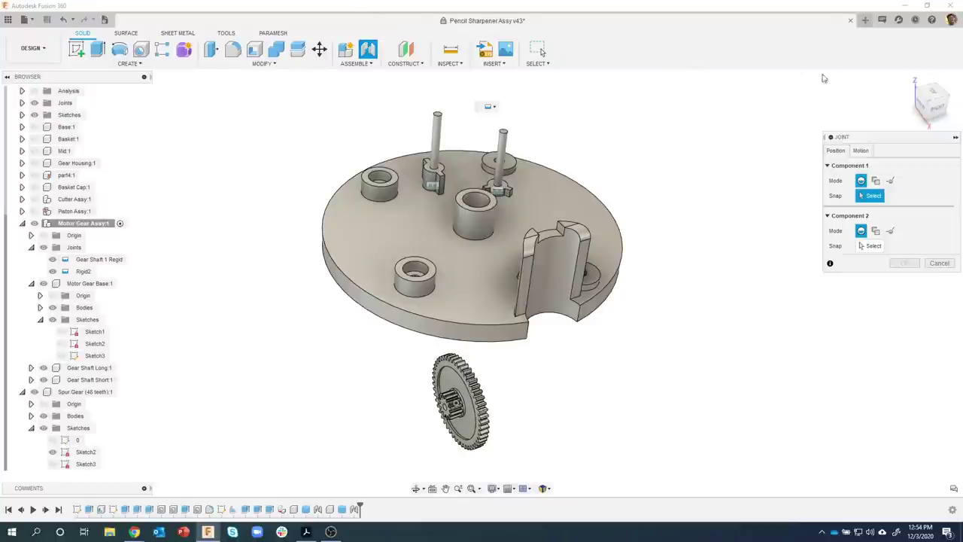
pyautogui.click(860, 151)
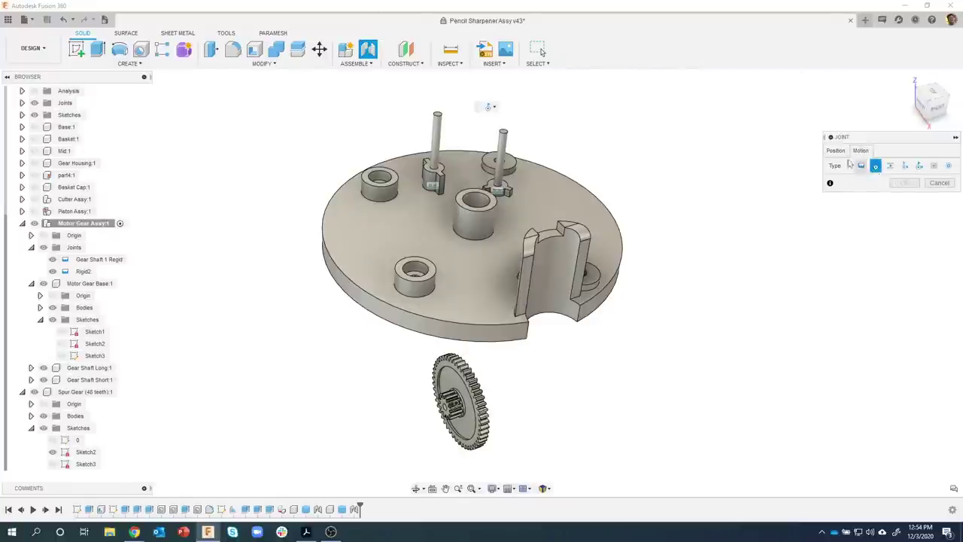
pyautogui.click(835, 151)
pyautogui.keyDown('shift'); pyautogui.moveTo(782, 249); pyautogui.dragTo(602, 353, button='middle'); pyautogui.keyUp('shift')
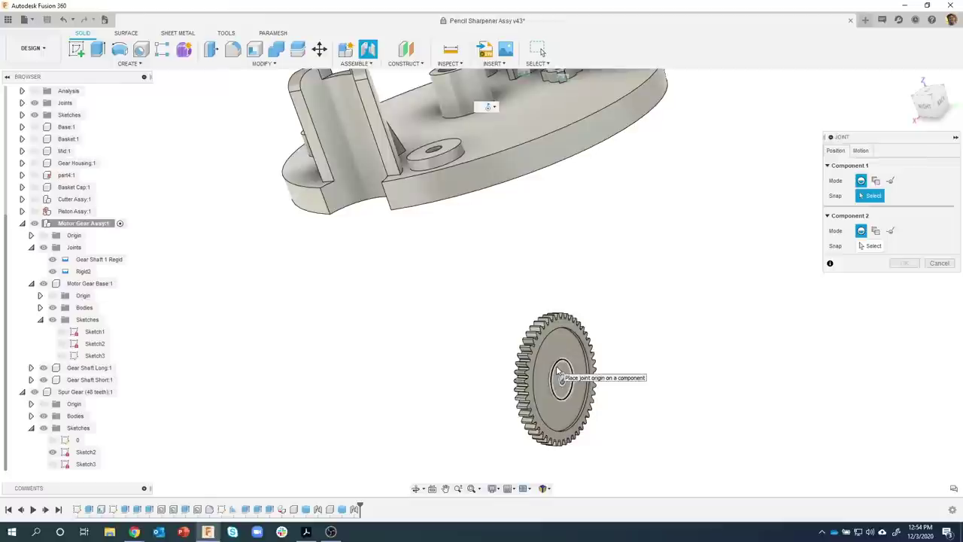
pyautogui.scroll(5, 558, 369)
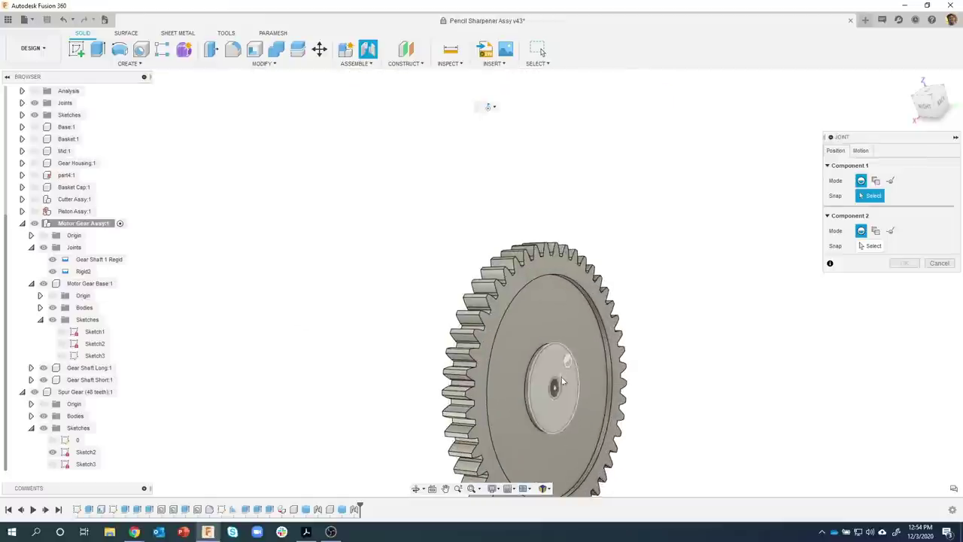
pyautogui.click(561, 381)
pyautogui.scroll(-5, 572, 376)
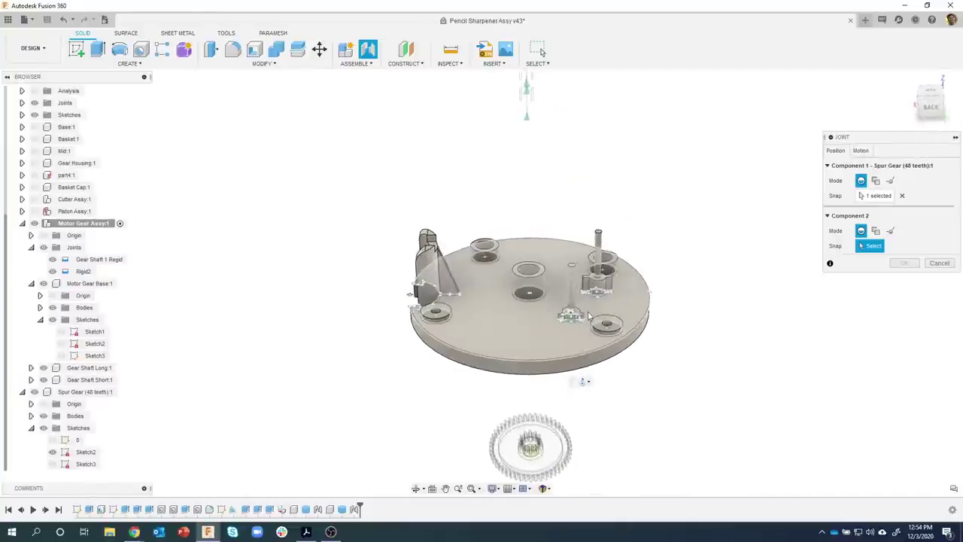
pyautogui.scroll(5, 590, 316)
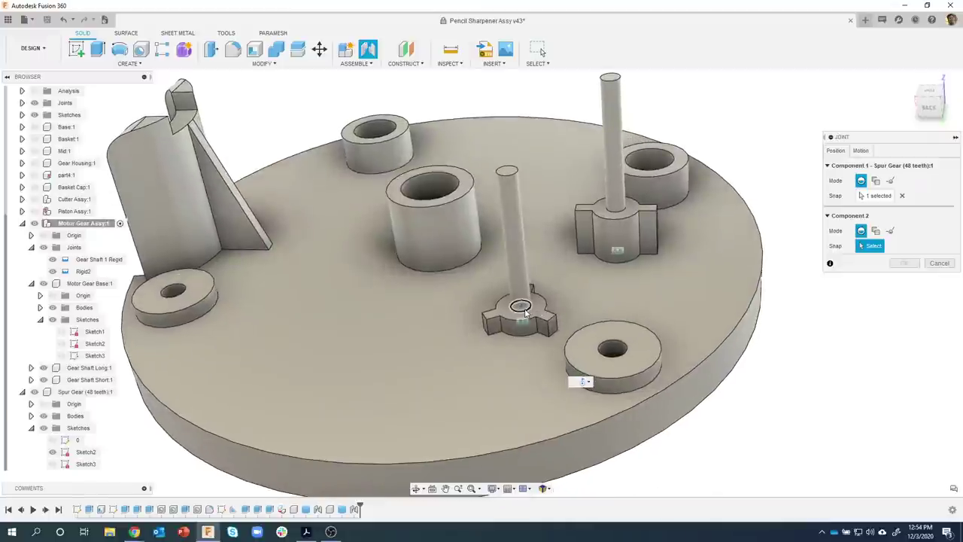
pyautogui.click(521, 307)
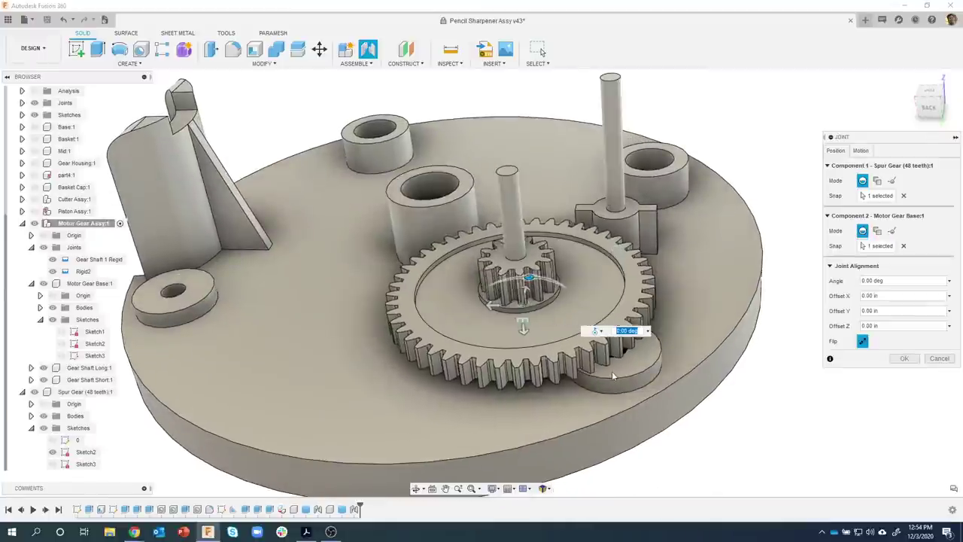
pyautogui.scroll(-5, 612, 371)
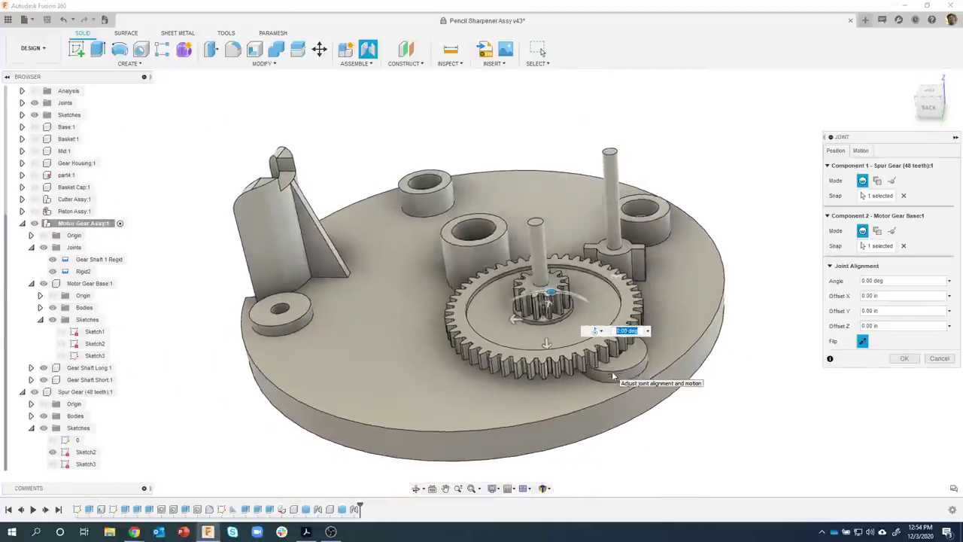
pyautogui.keyDown('shift'); pyautogui.moveTo(609, 355); pyautogui.dragTo(844, 177, button='middle'); pyautogui.keyUp('shift')
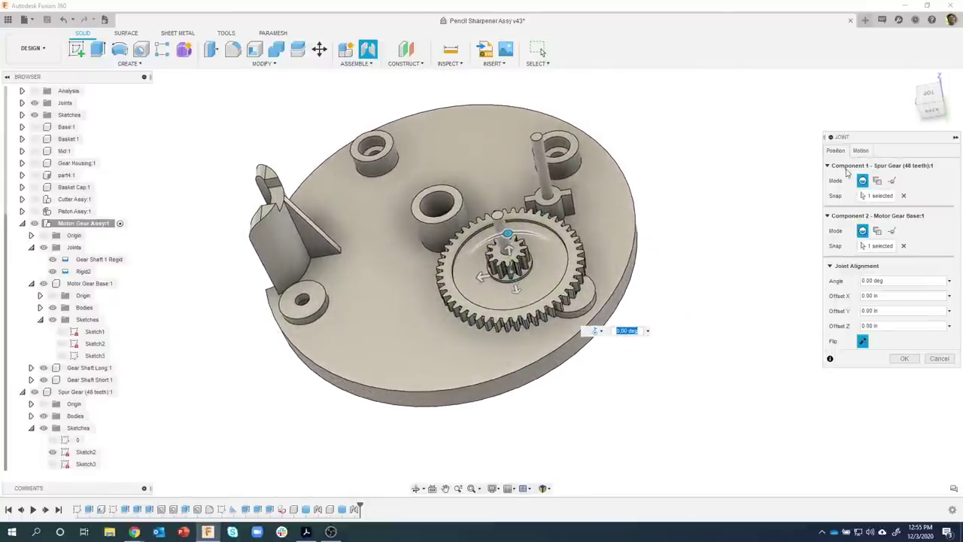
pyautogui.click(904, 358)
# Test how the jointed parts move, and revert them to their previous position
pyautogui.keyDown('shift'); pyautogui.moveTo(755, 391); pyautogui.dragTo(605, 218, button='middle'); pyautogui.keyUp('shift')
pyautogui.click(490, 414)
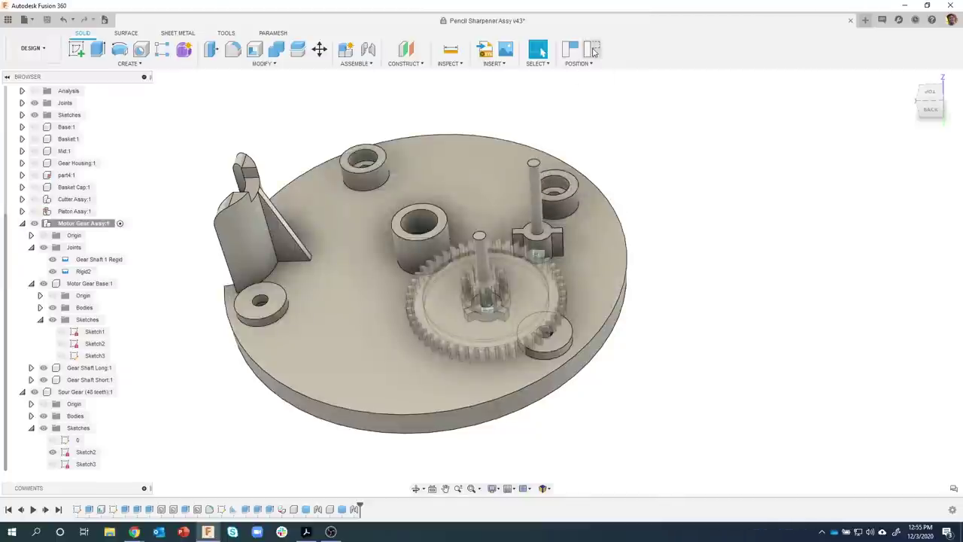
pyautogui.click(592, 49)
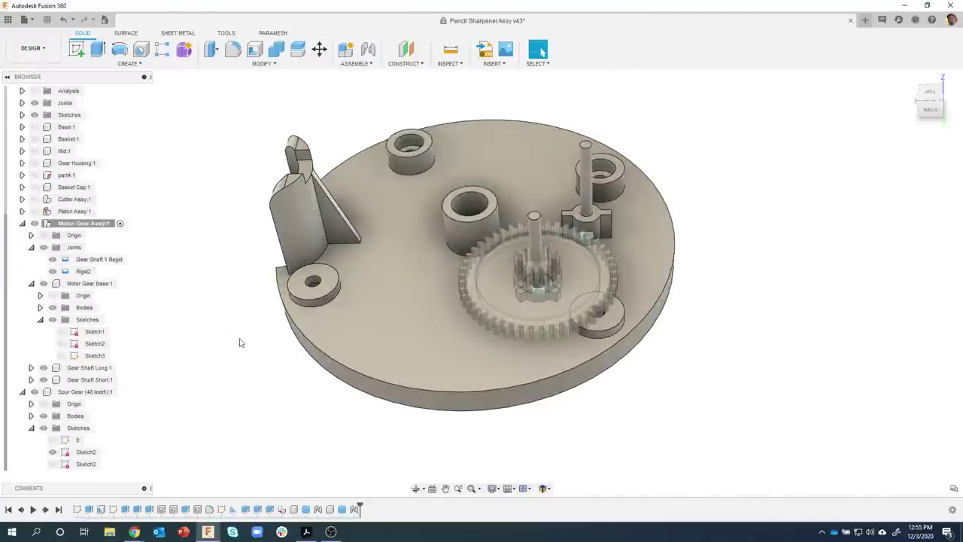
# Try to ground the Motor Gear Base component, test whether it still moves, and revert the position
pyautogui.click(344, 335)
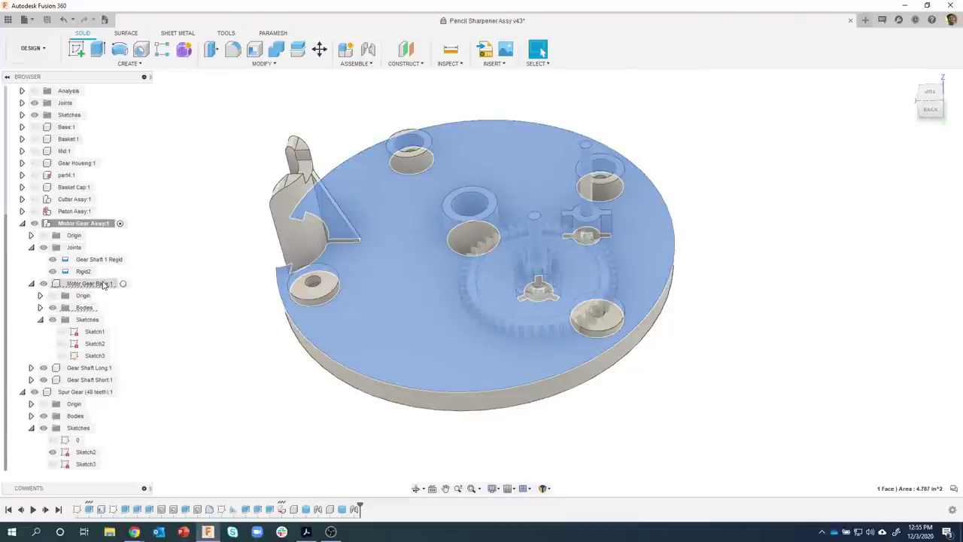
pyautogui.click(91, 283)
pyautogui.rightClick(103, 285)
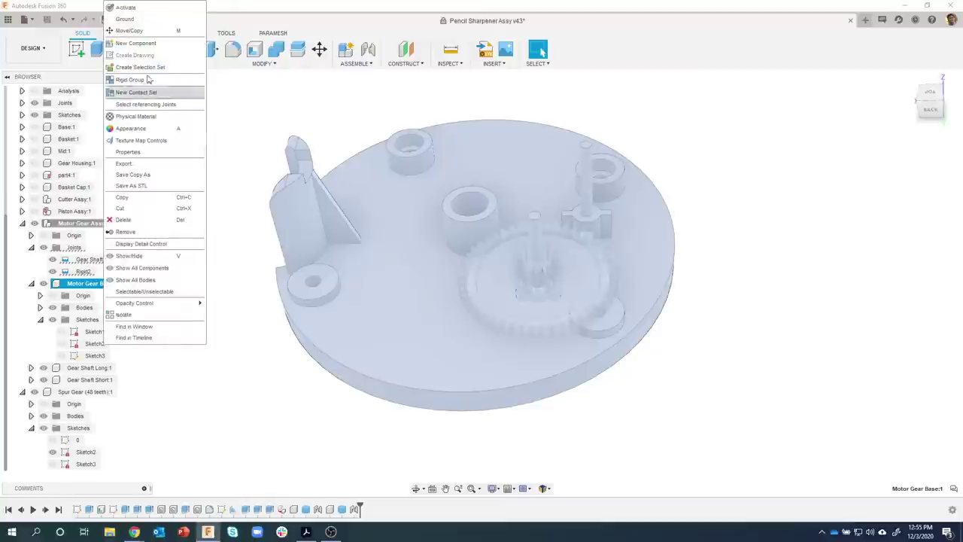
pyautogui.click(146, 20)
pyautogui.keyDown('shift'); pyautogui.moveTo(339, 206); pyautogui.dragTo(369, 197, button='middle'); pyautogui.keyUp('shift')
pyautogui.moveTo(368, 197); pyautogui.dragTo(384, 164)
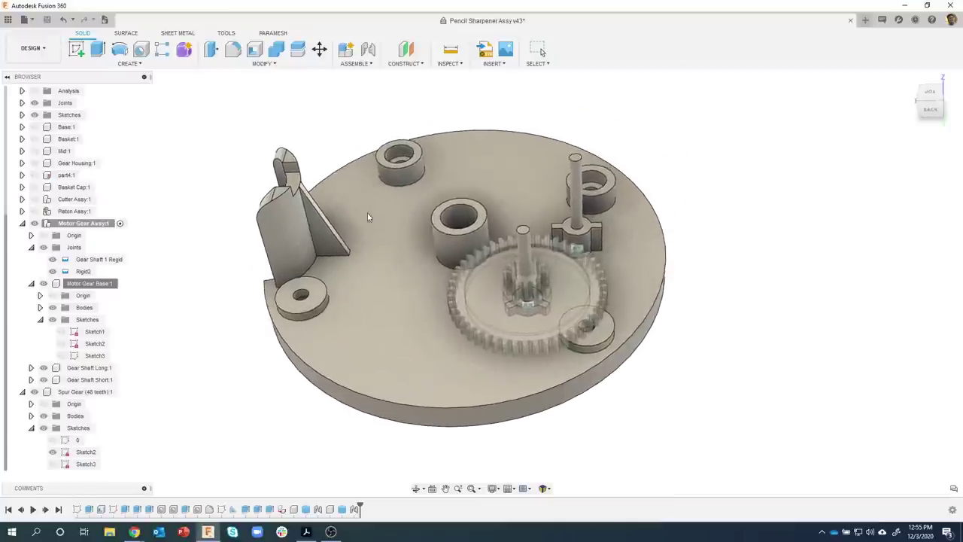
pyautogui.click(590, 51)
# Ground the Motor Gear Base component within the Motor Gear Assy
pyautogui.click(90, 284)
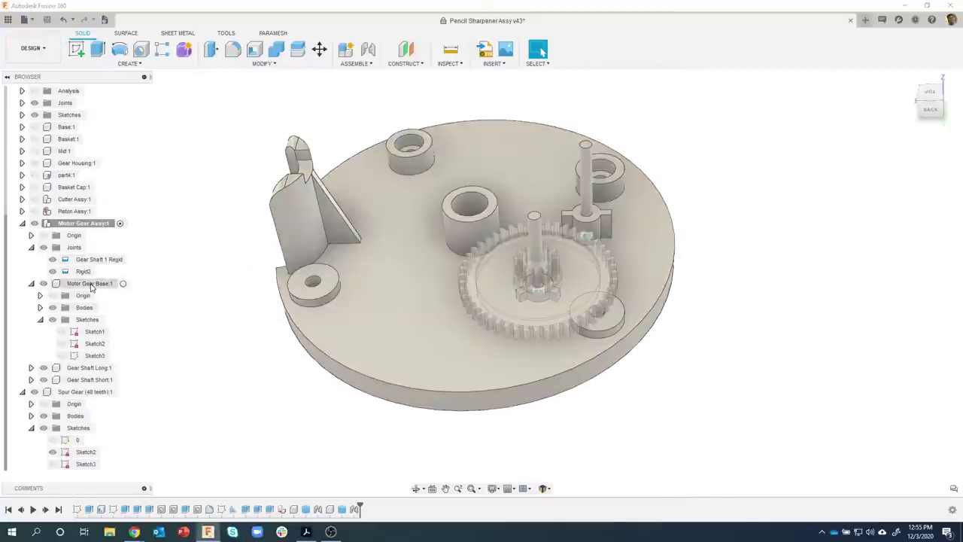
pyautogui.rightClick(91, 286)
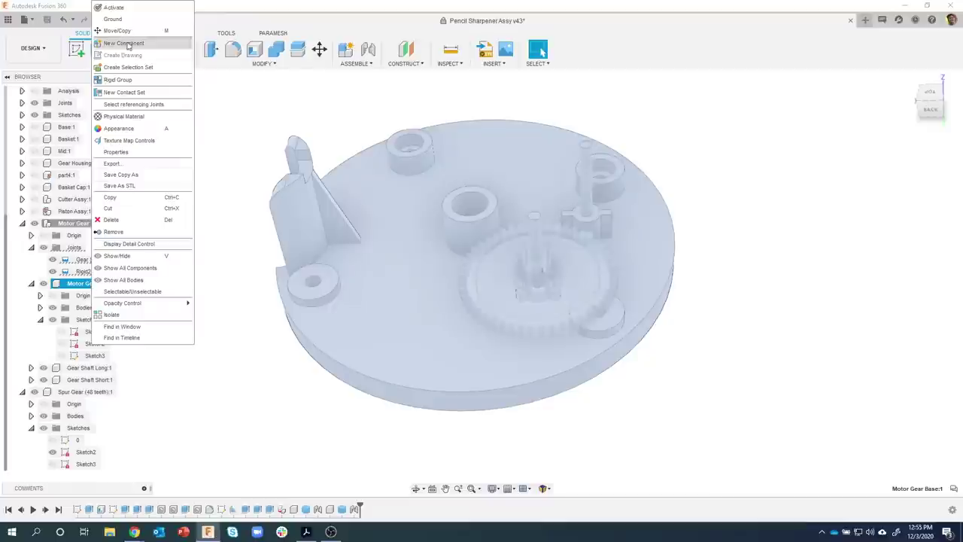
pyautogui.click(117, 20)
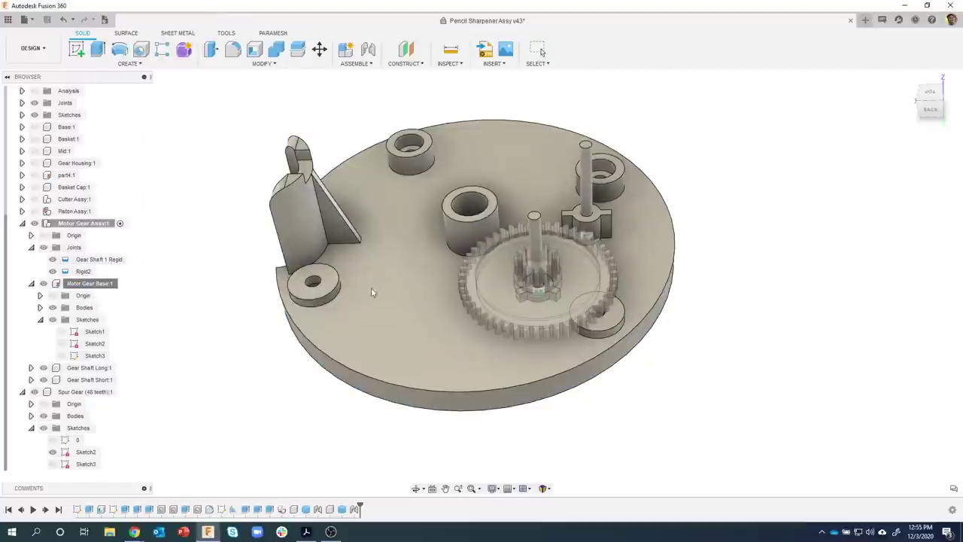
pyautogui.click(60, 285)
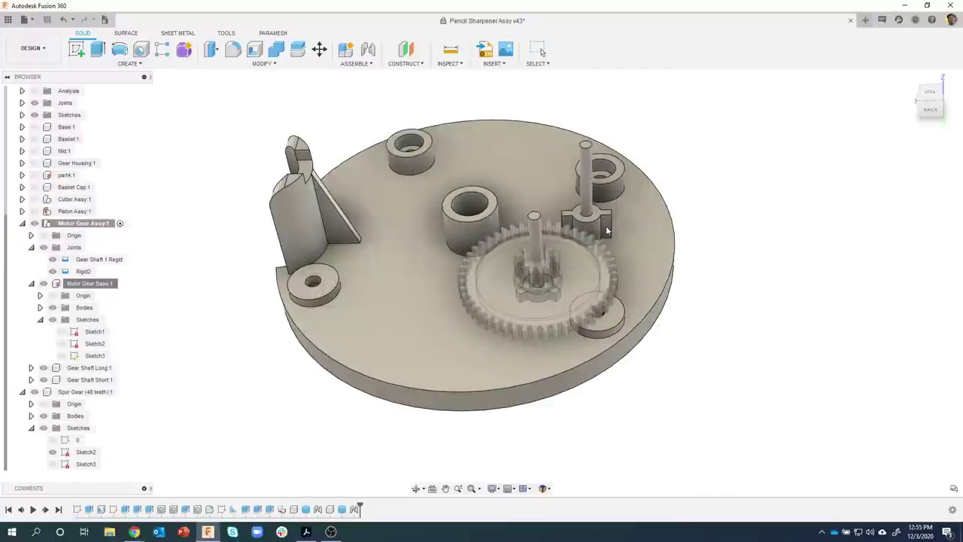
# Spin the 48-tooth gear on its shaft to test the revolute joint, and revert its position
pyautogui.moveTo(583, 300); pyautogui.dragTo(715, 340)
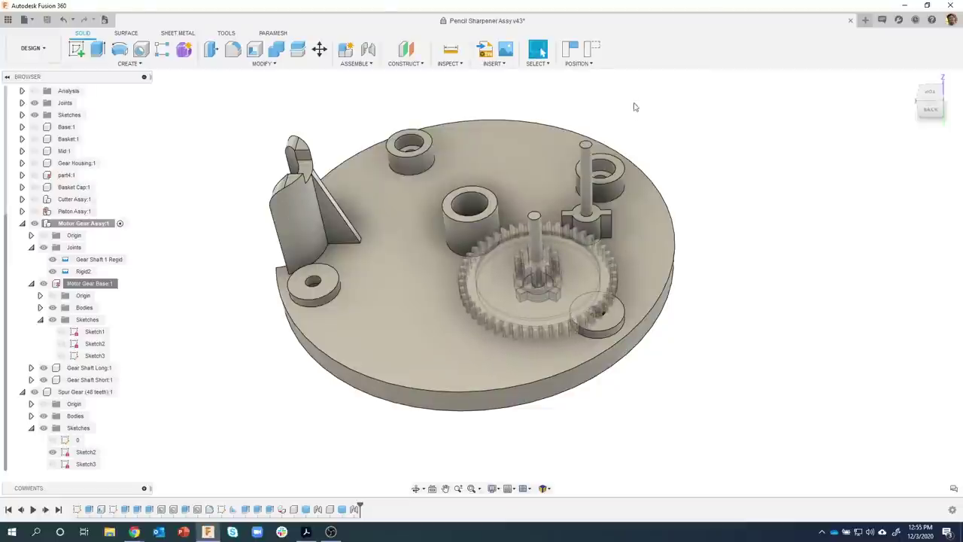
pyautogui.click(592, 49)
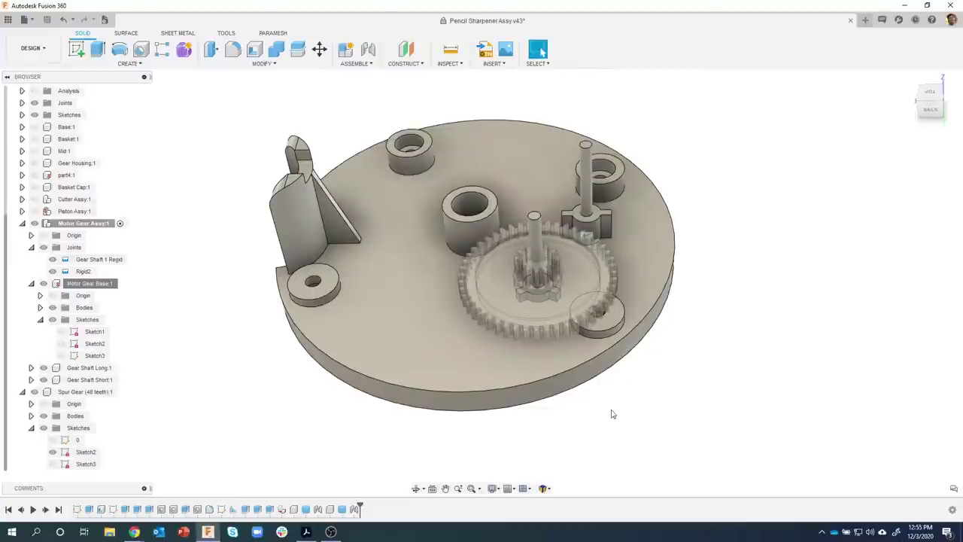
pyautogui.keyDown('shift'); pyautogui.moveTo(612, 413); pyautogui.dragTo(654, 362, button='middle'); pyautogui.keyUp('shift')
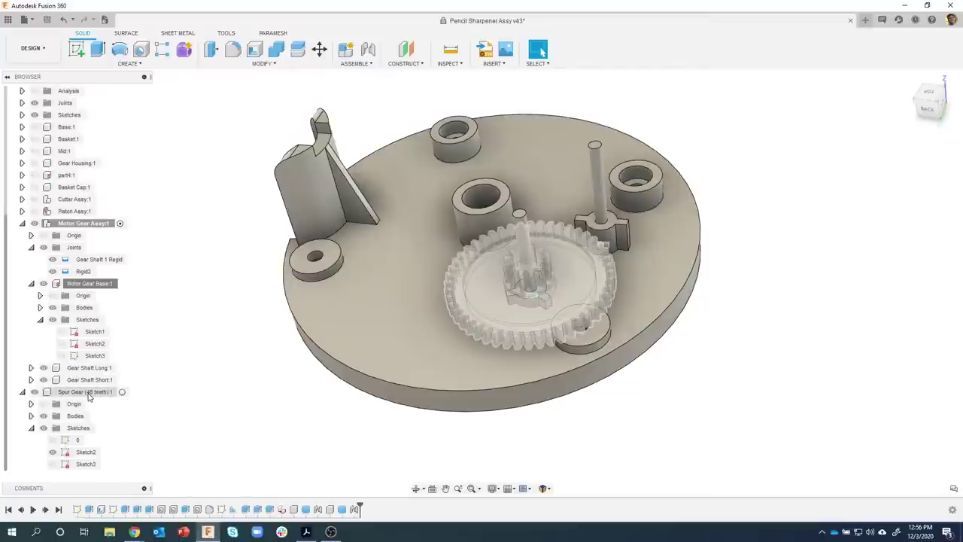
# Paste a copy of the 48-tooth spur gear component into Motor Gear Assy, moved about -1.396 in along X, beside the base
pyautogui.click(85, 392)
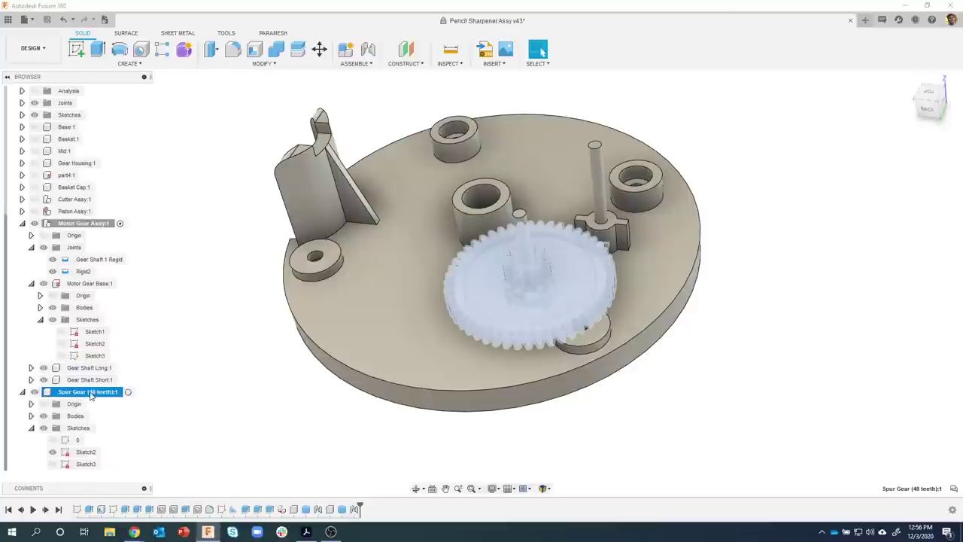
pyautogui.rightClick(89, 396)
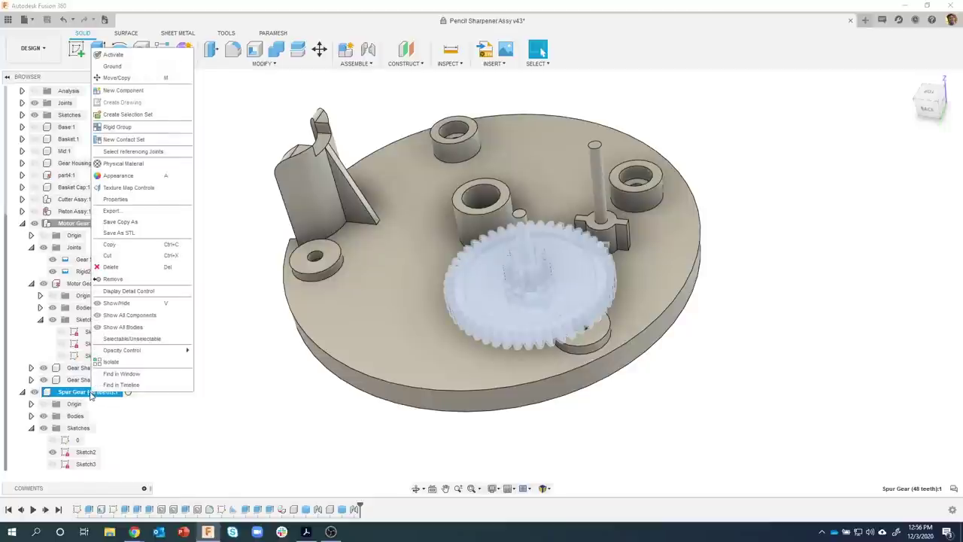
pyautogui.click(112, 246)
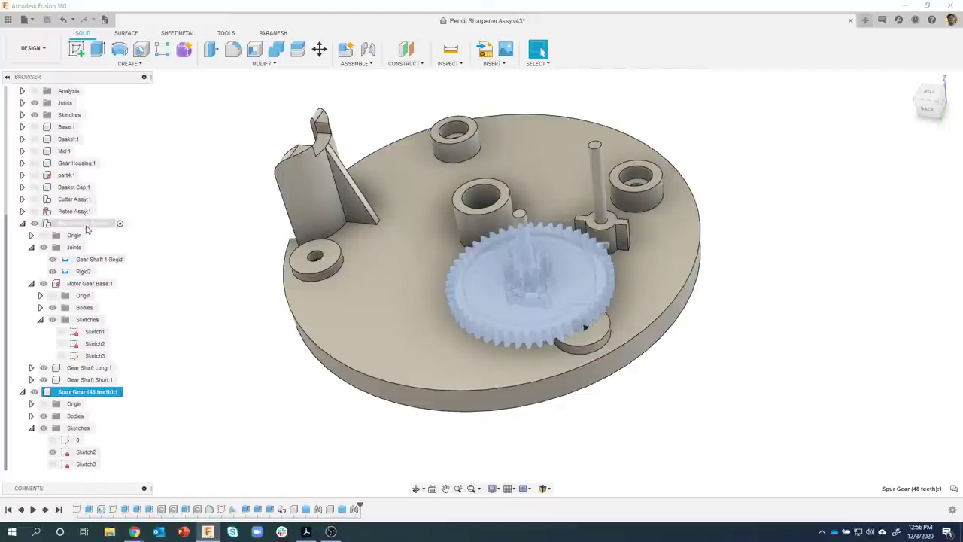
pyautogui.rightClick(86, 226)
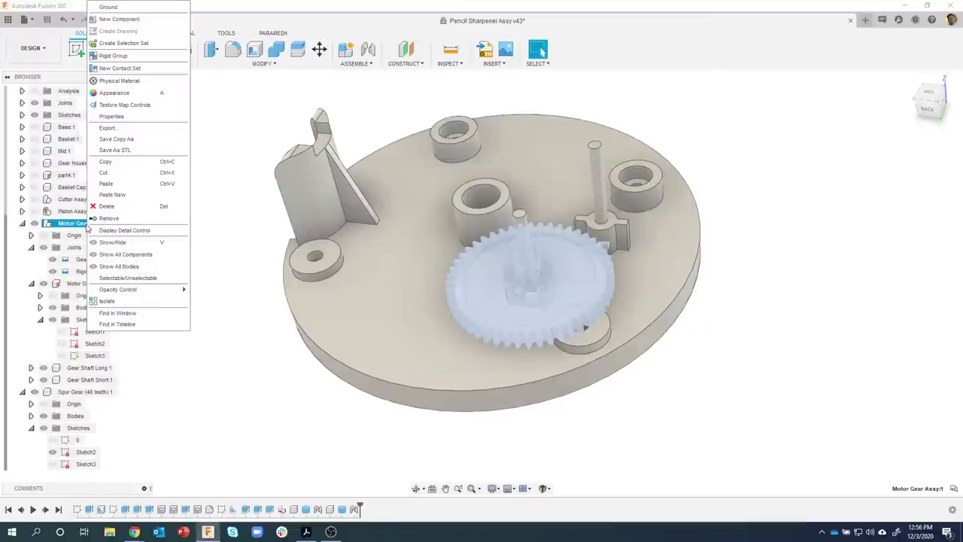
pyautogui.click(126, 185)
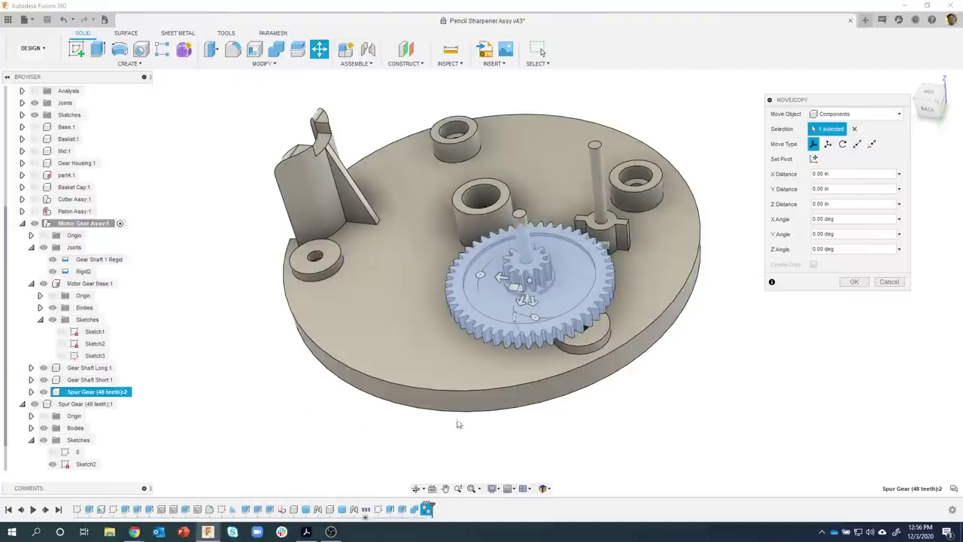
pyautogui.moveTo(501, 277); pyautogui.dragTo(747, 305)
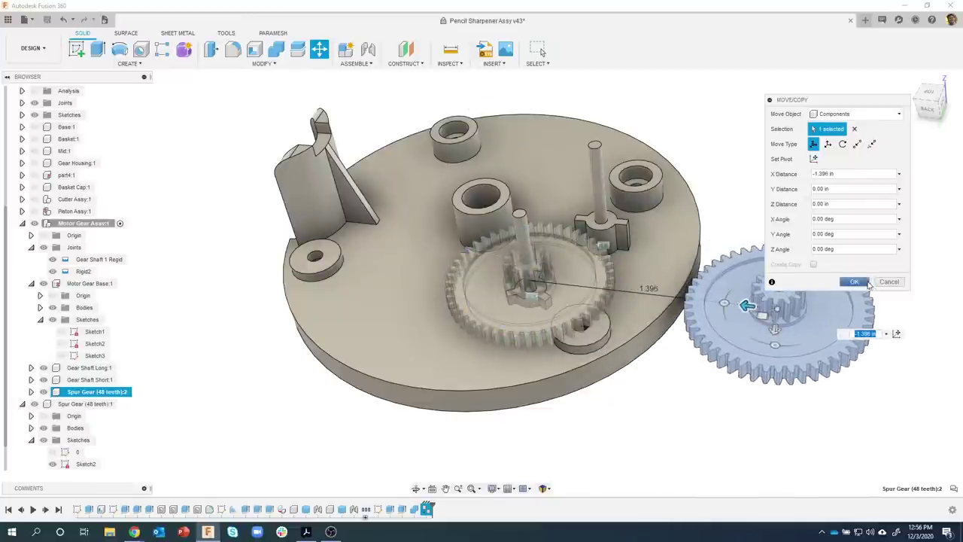
pyautogui.click(854, 281)
# Move the original 48-tooth spur gear component into the Motor Gear Assy component
pyautogui.keyDown('shift'); pyautogui.moveTo(723, 447); pyautogui.dragTo(389, 459, button='middle'); pyautogui.keyUp('shift')
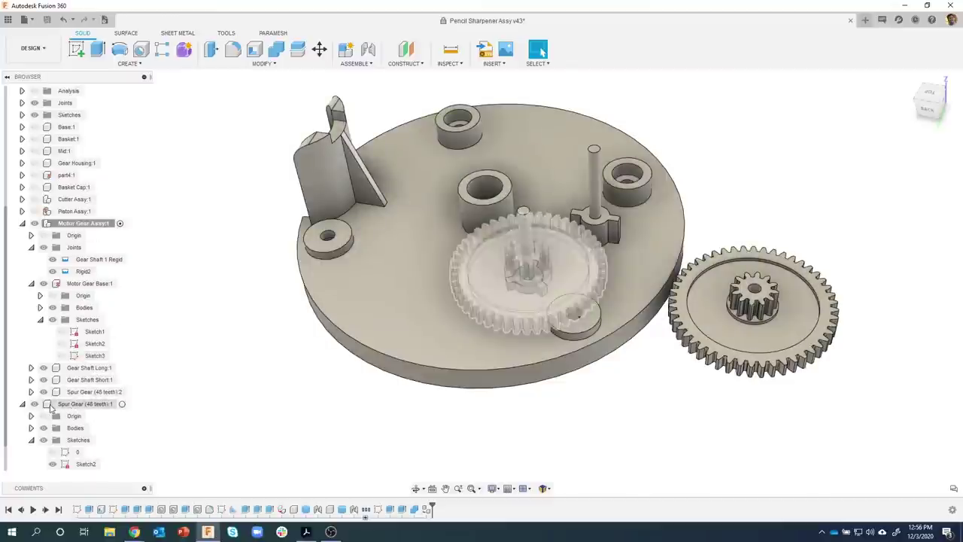
pyautogui.moveTo(66, 410); pyautogui.dragTo(87, 225)
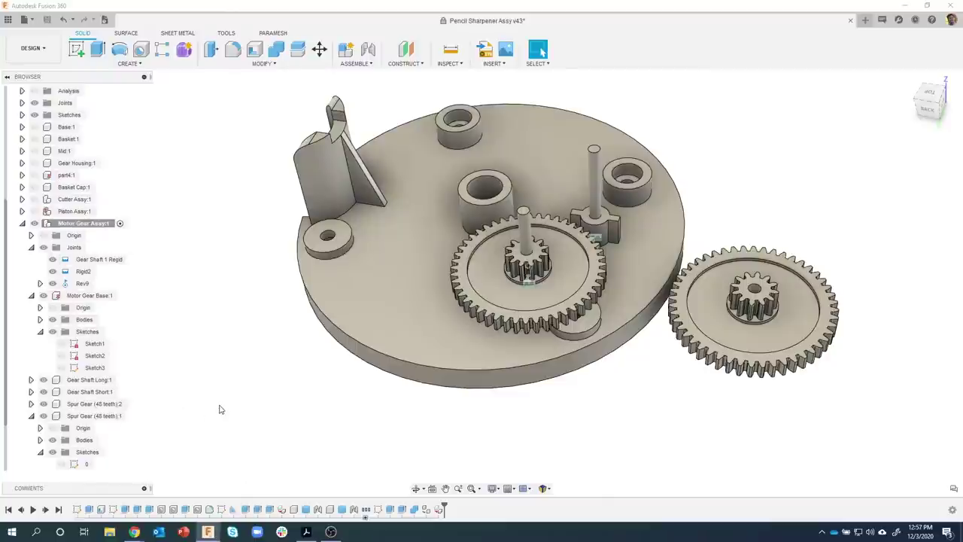
pyautogui.press('F6')
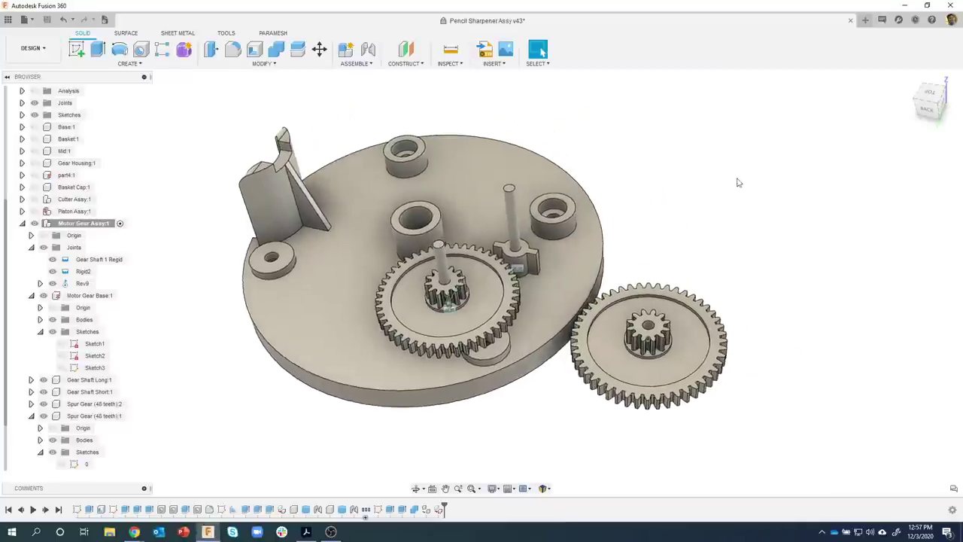
# Start a revolute joint placing the loose 48-tooth spur gear's underside hub circle on the circular top of the base's winged shaft boss
pyautogui.click(368, 49)
pyautogui.keyDown('shift'); pyautogui.moveTo(602, 346); pyautogui.dragTo(613, 250, button='middle'); pyautogui.keyUp('shift')
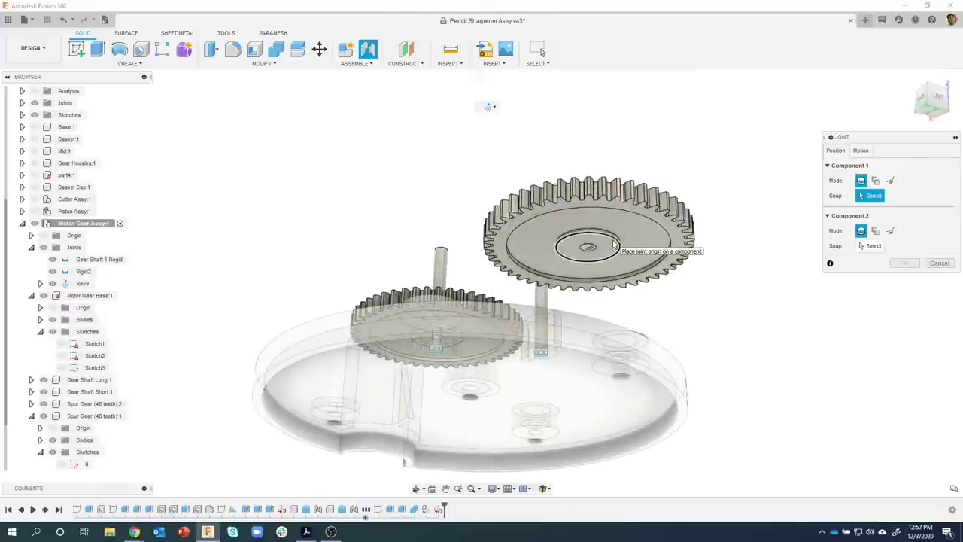
pyautogui.scroll(5, 613, 244)
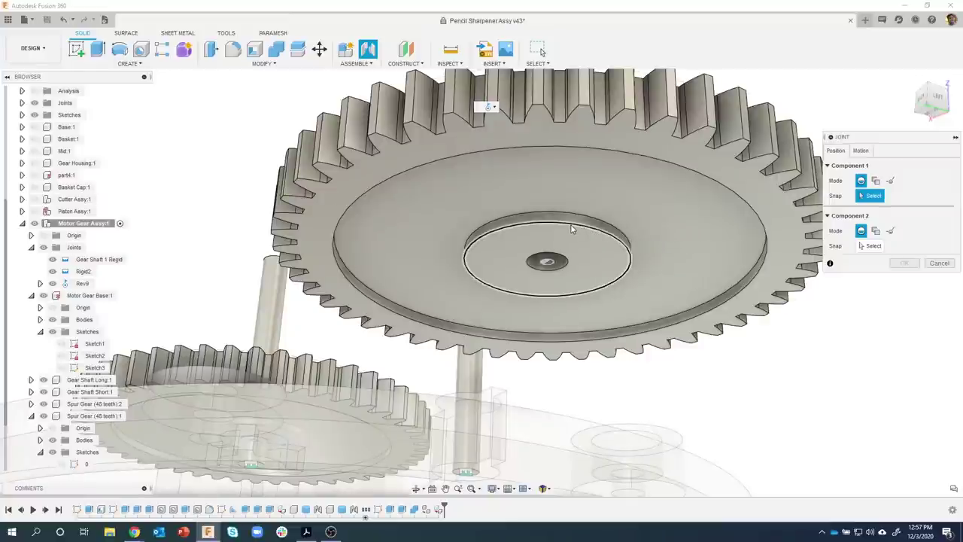
pyautogui.click(571, 226)
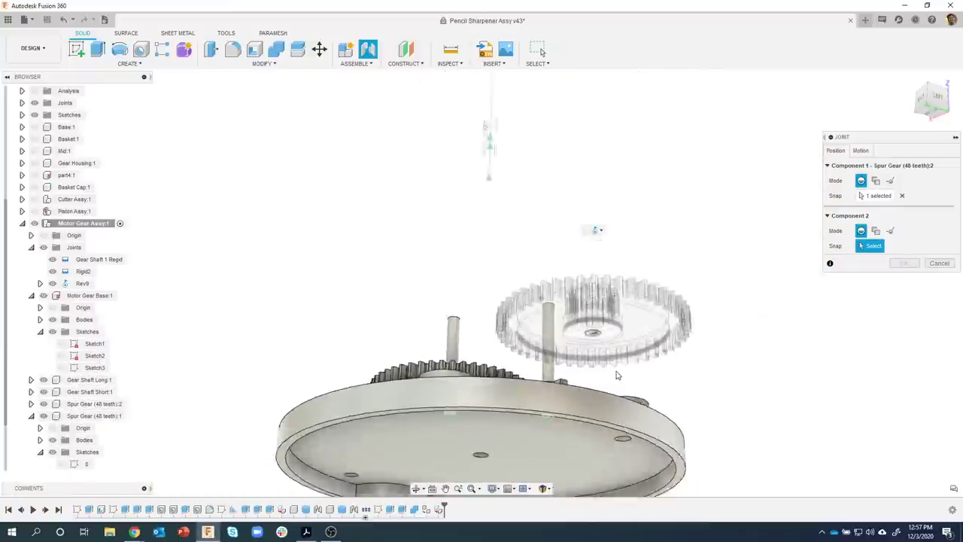
pyautogui.scroll(5, 494, 220)
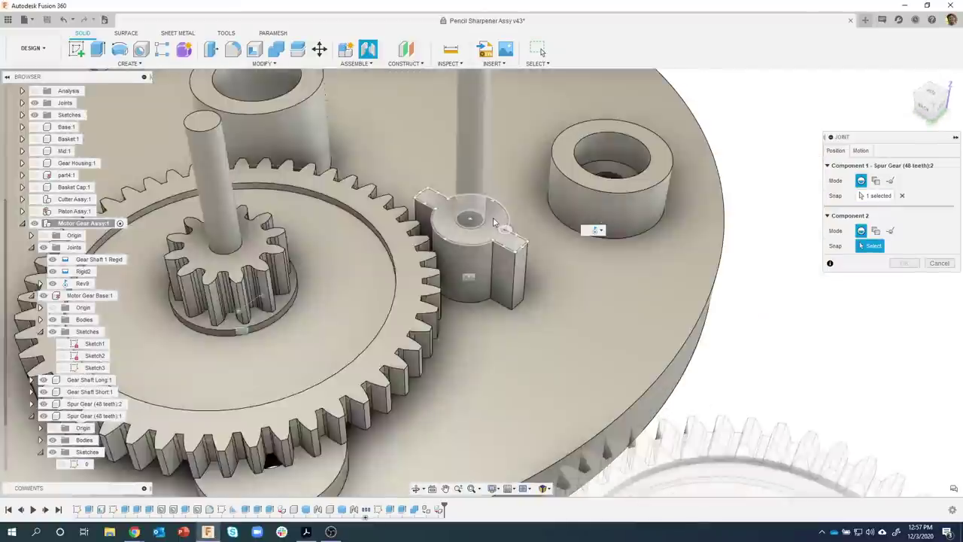
pyautogui.click(481, 227)
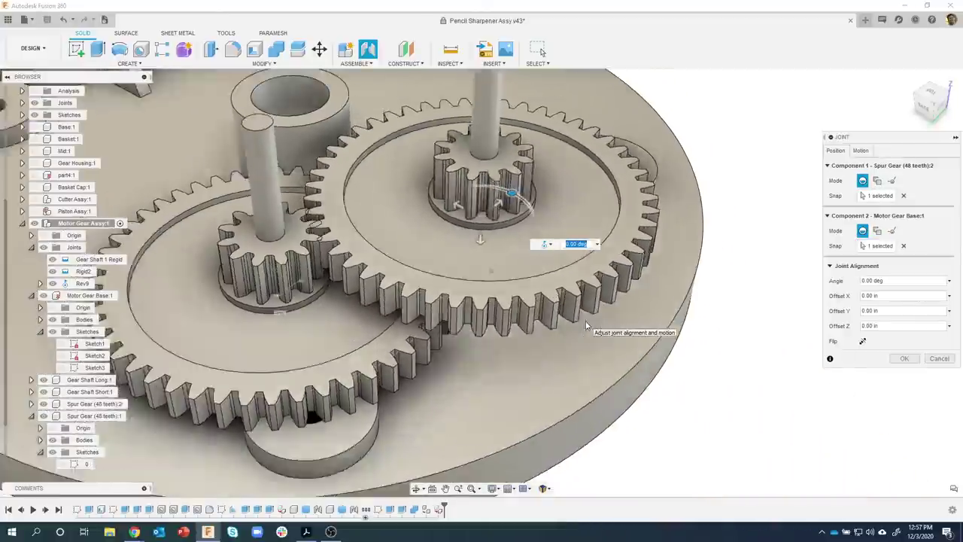
# Set the gear joint's alignment angle to 5.4 deg so the teeth mesh with the neighbouring gear, and accept the joint
pyautogui.scroll(-3, 585, 325)
pyautogui.keyDown('shift'); pyautogui.moveTo(550, 258); pyautogui.dragTo(902, 138, button='middle'); pyautogui.keyUp('shift')
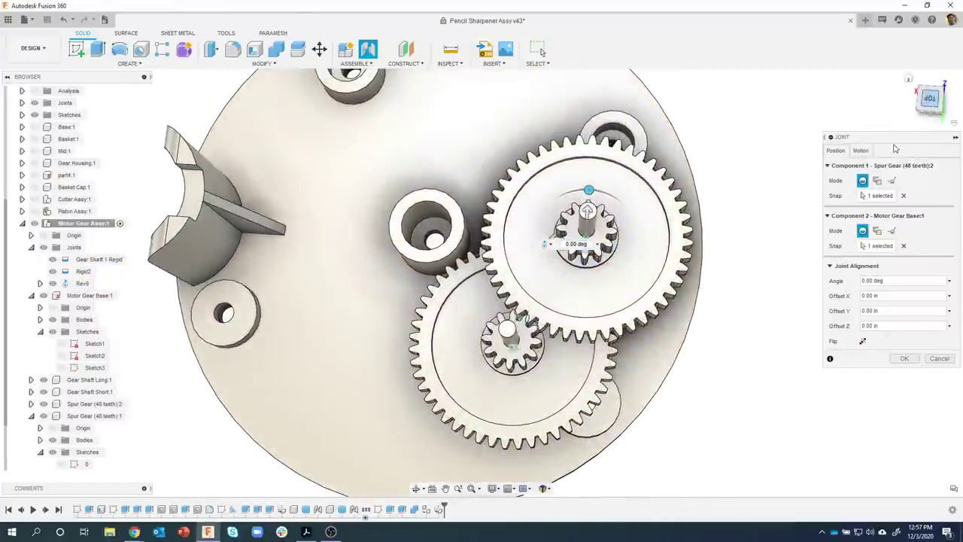
pyautogui.scroll(-3, 645, 322)
pyautogui.scroll(3, 538, 267)
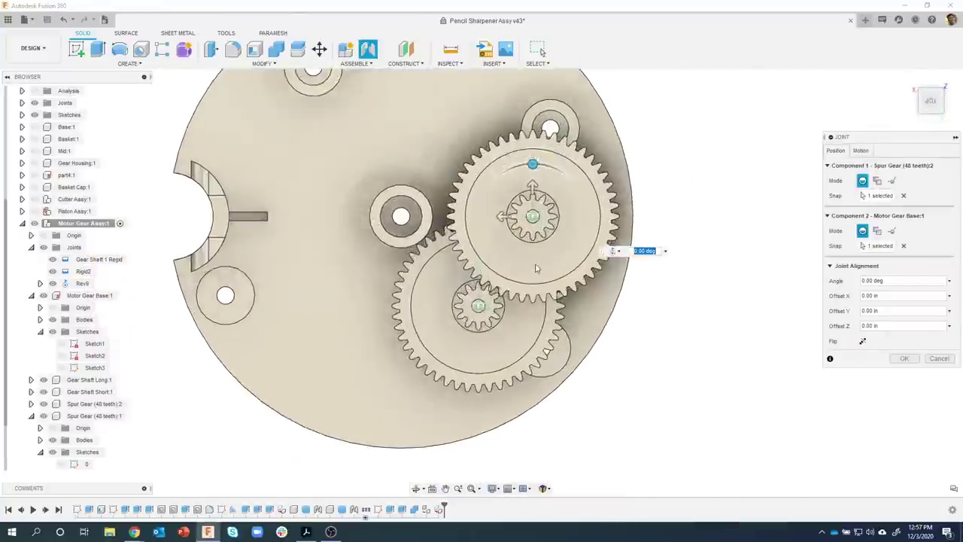
pyautogui.scroll(4, 539, 267)
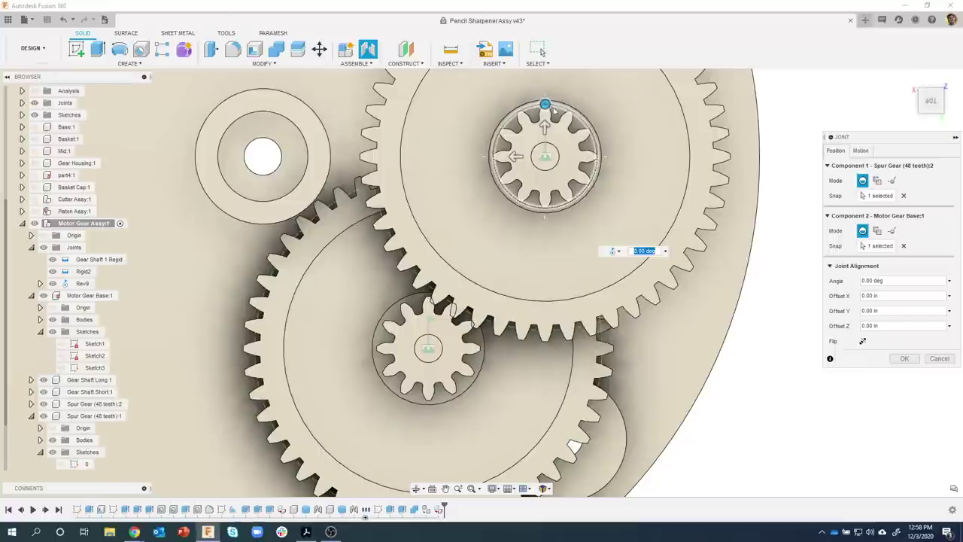
pyautogui.moveTo(545, 104); pyautogui.dragTo(552, 92)
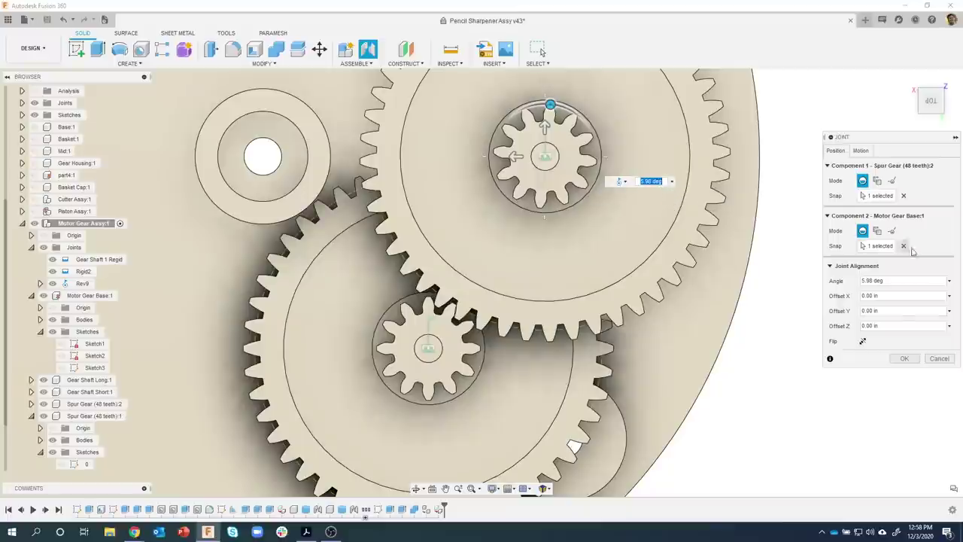
pyautogui.moveTo(896, 281); pyautogui.dragTo(827, 284)
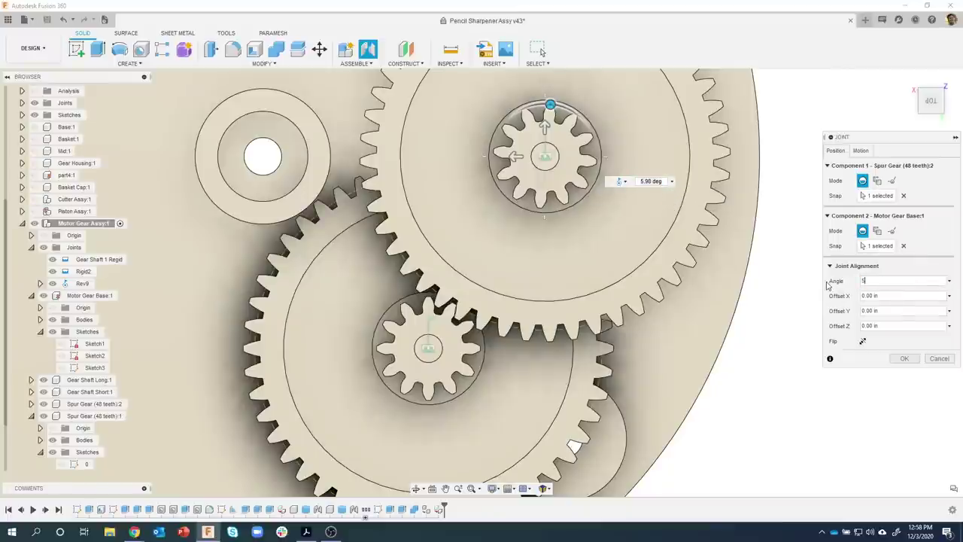
pyautogui.scroll(3, 450, 308)
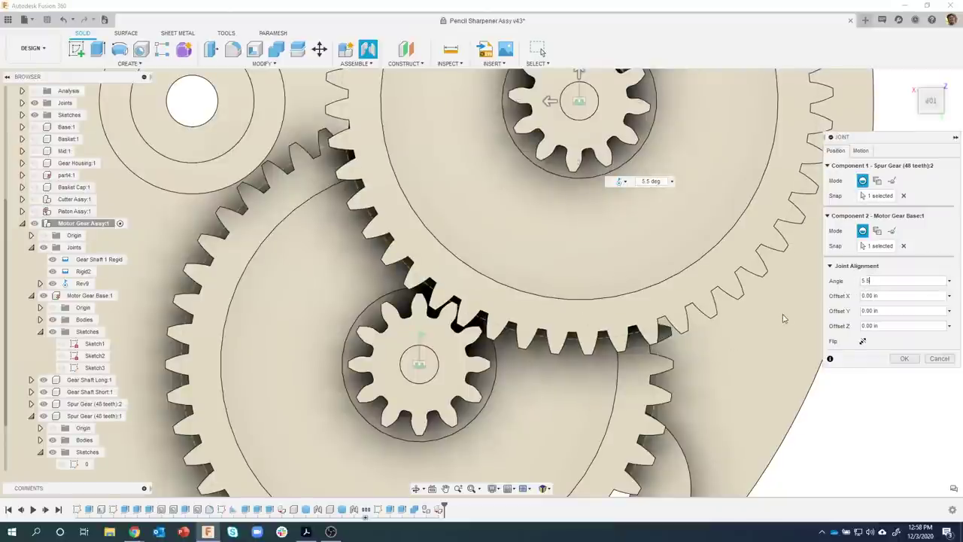
pyautogui.press('BackSpace')
pyautogui.write('4')
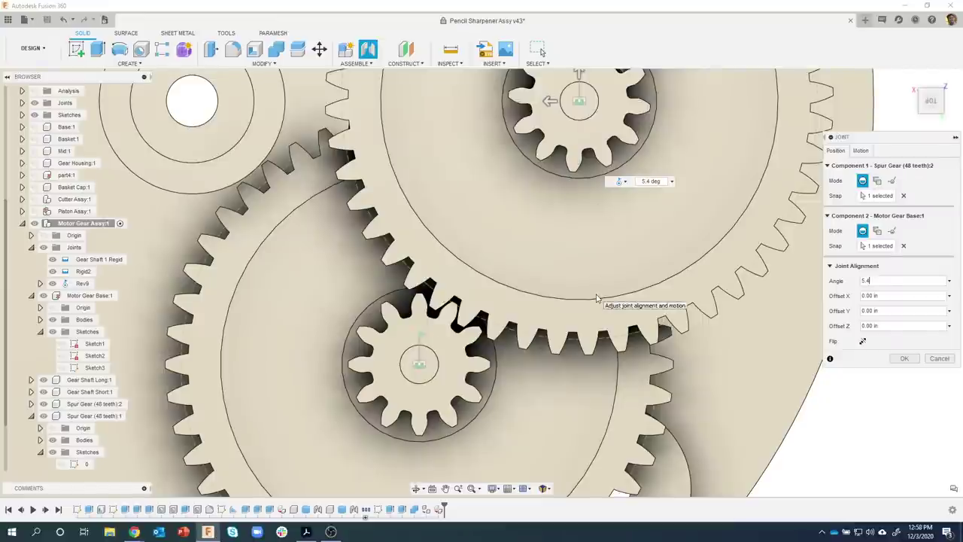
pyautogui.scroll(-3, 596, 299)
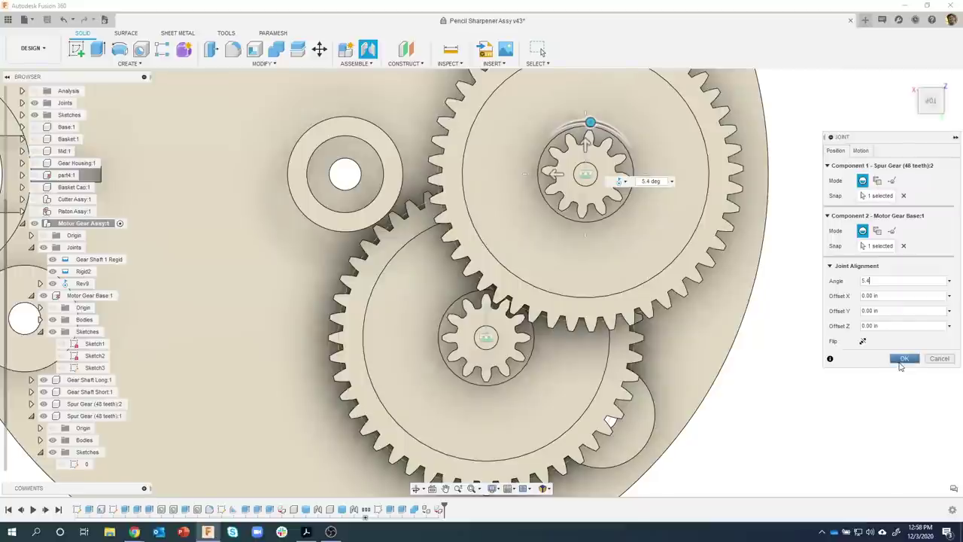
pyautogui.click(904, 359)
# Rotate a jointed spur gear slightly to test its motion, and revert its position
pyautogui.scroll(-2, 811, 426)
pyautogui.moveTo(811, 427)
pyautogui.keyDown('shift'); pyautogui.mouseDown(button='middle')
pyautogui.moveTo(737, 394)
pyautogui.moveTo(659, 395)
pyautogui.moveTo(622, 263)
pyautogui.mouseUp(button='middle'); pyautogui.keyUp('shift')
pyautogui.moveTo(623, 273)
pyautogui.mouseDown()
pyautogui.moveTo(634, 250)
pyautogui.moveTo(634, 277)
pyautogui.mouseUp()
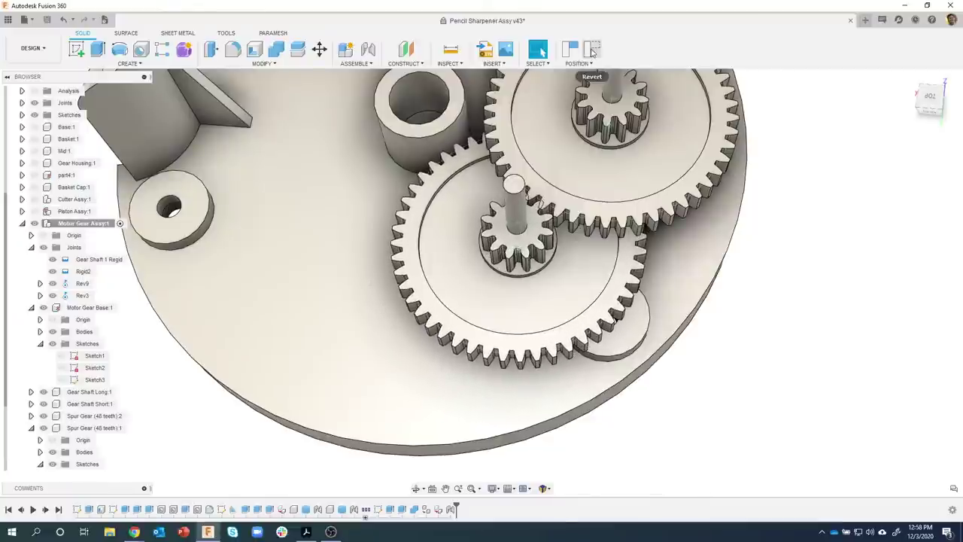
pyautogui.click(591, 50)
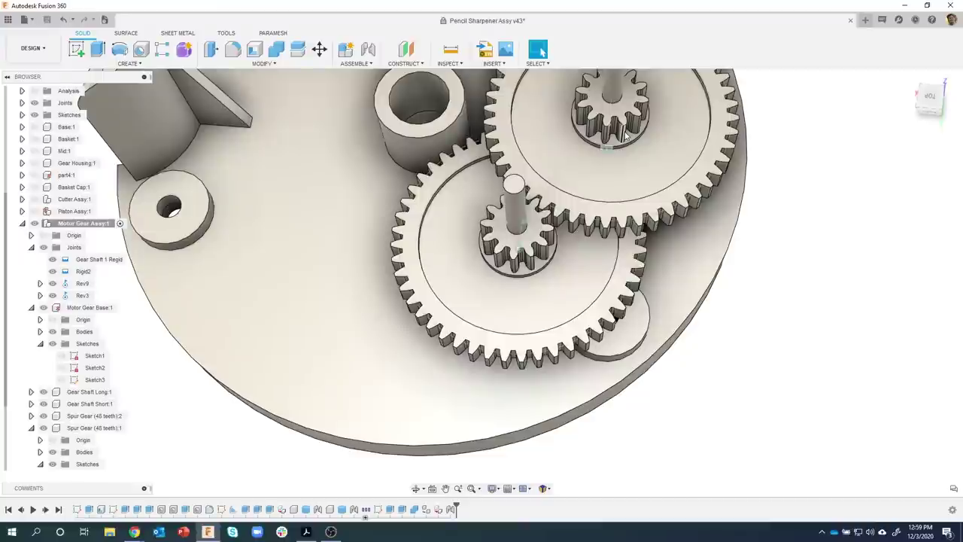
# Examine the layout of the meshed gears over the base and the round bosses beneath them
pyautogui.keyDown('shift'); pyautogui.moveTo(673, 273); pyautogui.dragTo(707, 407, button='middle'); pyautogui.keyUp('shift')
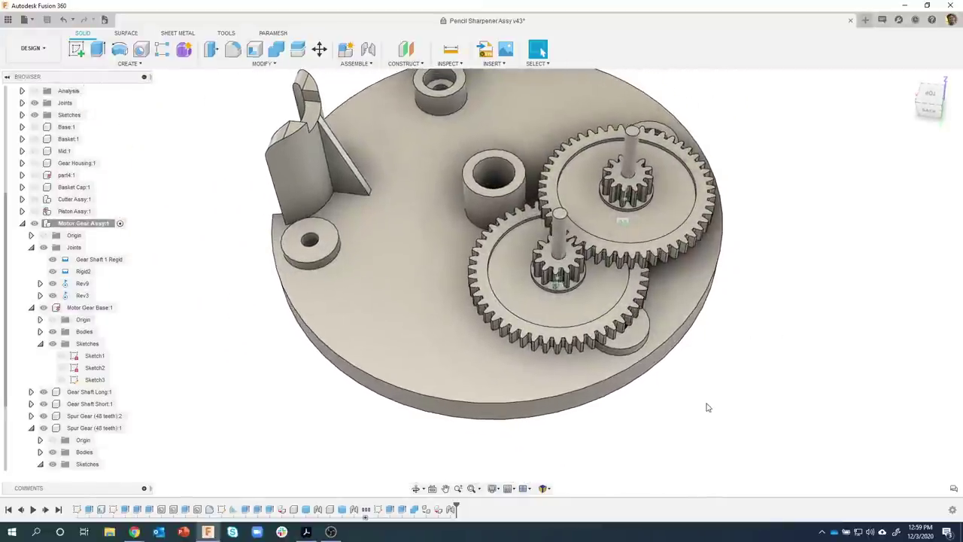
pyautogui.keyDown('shift'); pyautogui.moveTo(286, 421); pyautogui.dragTo(604, 345, button='middle'); pyautogui.keyUp('shift')
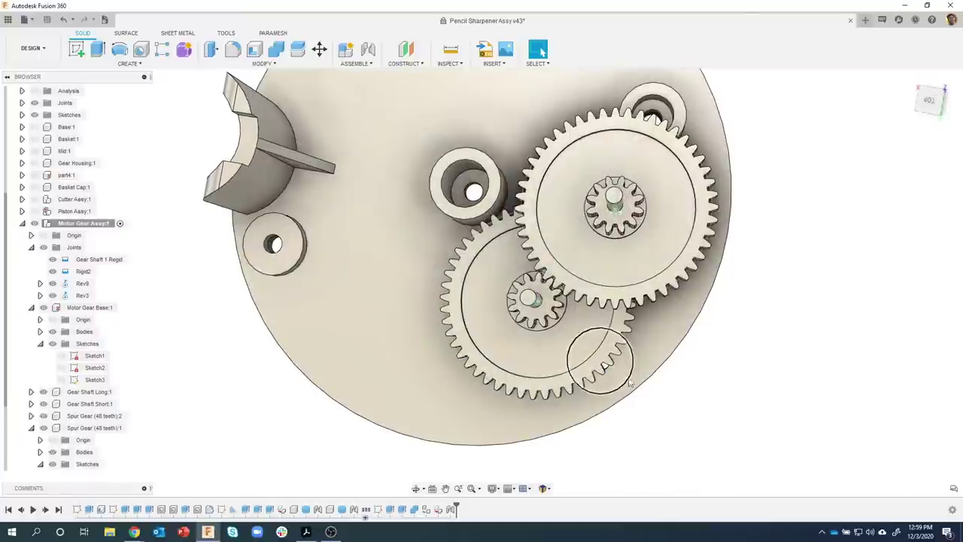
pyautogui.click(624, 366)
pyautogui.keyDown('shift'); pyautogui.moveTo(660, 309); pyautogui.dragTo(645, 113, button='middle'); pyautogui.keyUp('shift')
pyautogui.click(645, 113)
pyautogui.keyDown('shift'); pyautogui.moveTo(737, 209); pyautogui.dragTo(763, 189, button='middle'); pyautogui.keyUp('shift')
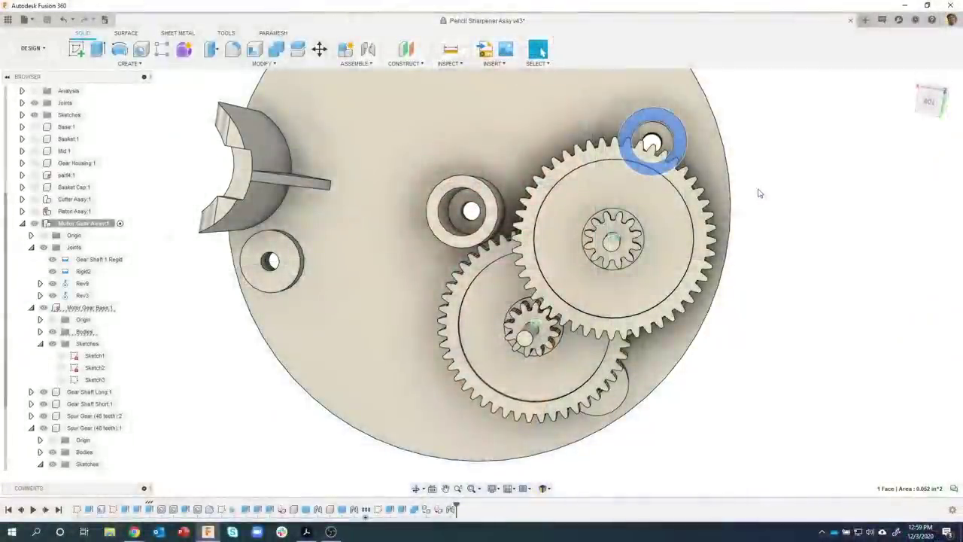
pyautogui.click(758, 194)
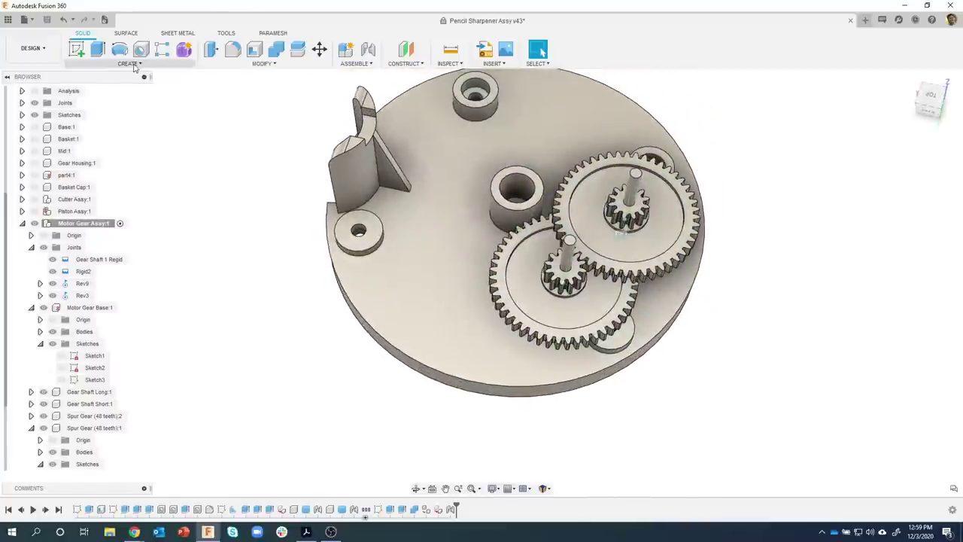
# Start a new FM Gears spur gear with hole diameter .12 in, diametral pitch 60 and 64 teeth
pyautogui.click(129, 64)
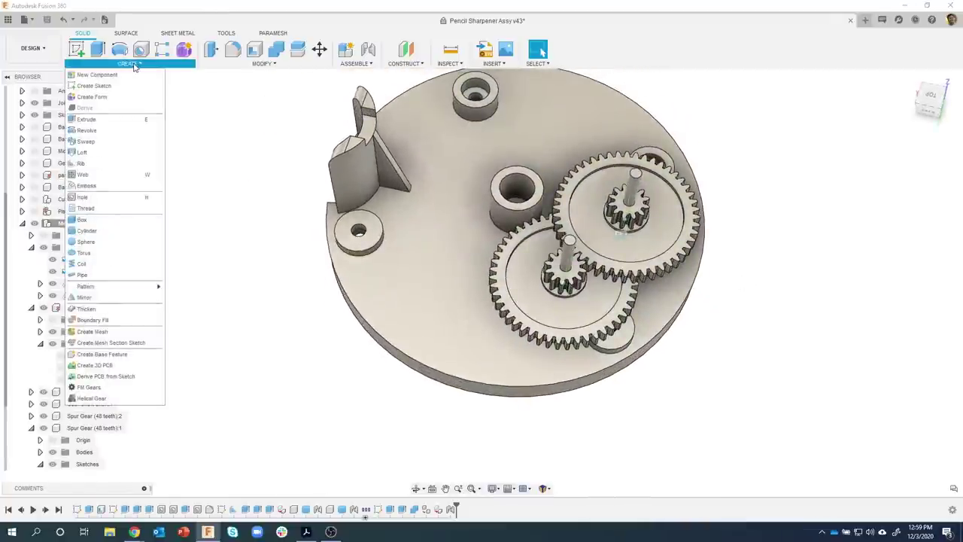
pyautogui.click(88, 386)
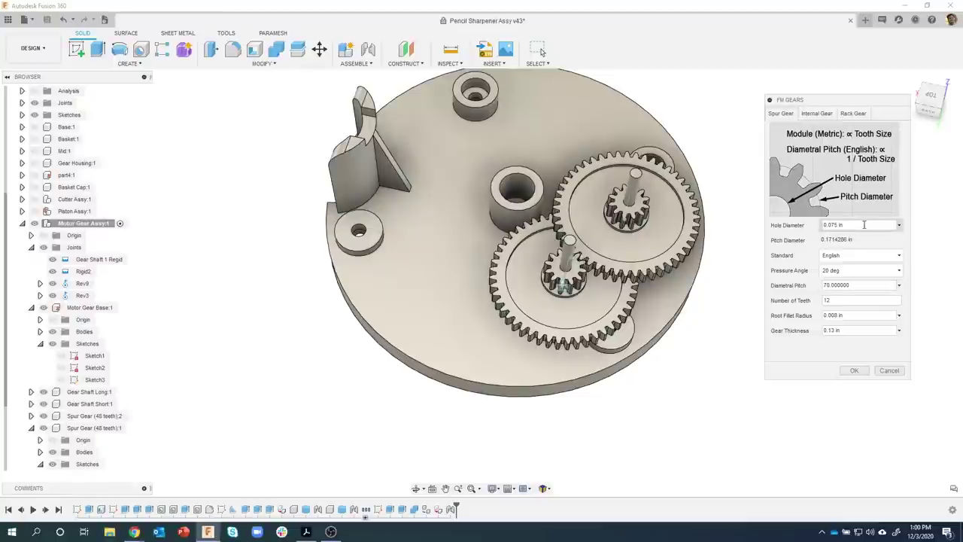
pyautogui.moveTo(821, 220); pyautogui.dragTo(805, 218)
pyautogui.press('BackSpace')
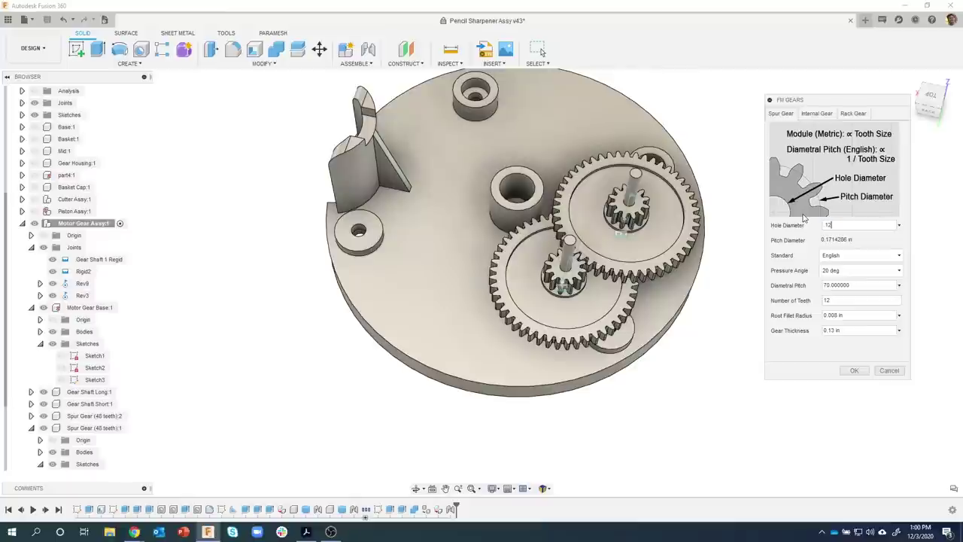
pyautogui.moveTo(865, 285); pyautogui.dragTo(817, 291)
pyautogui.write('60')
pyautogui.click(845, 298)
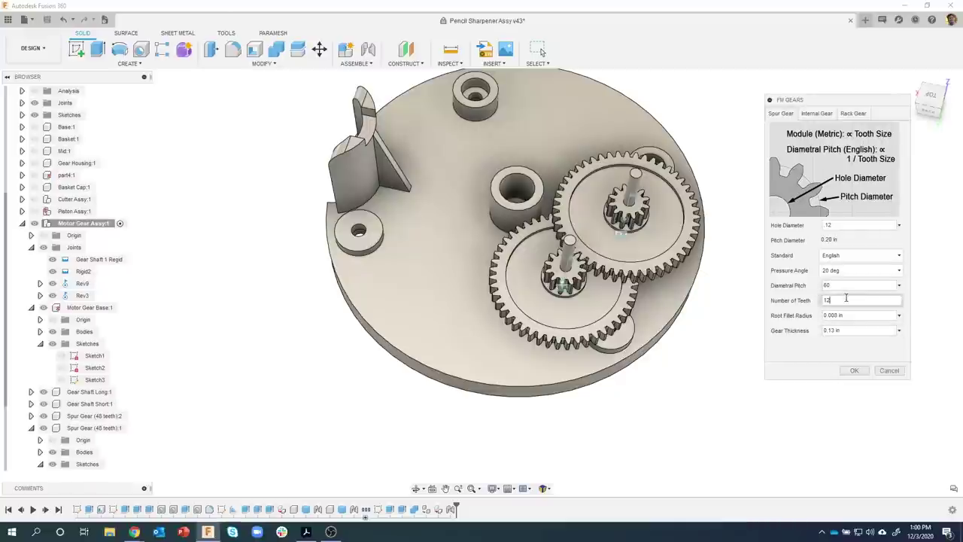
pyautogui.write('64')
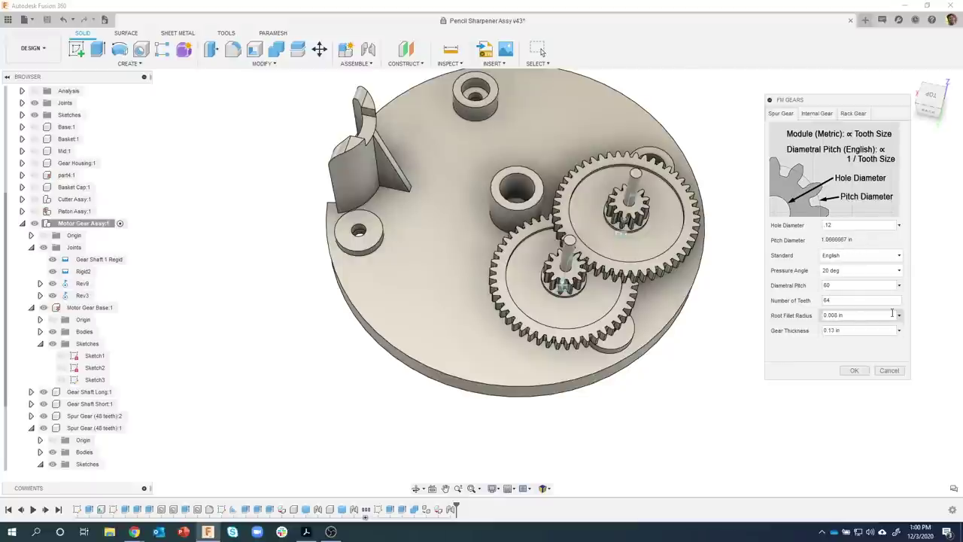
# Set the new gear's root fillet radius to 0.009 in and thickness to 0.15 in, and create it
pyautogui.click(862, 316)
pyautogui.click(858, 340)
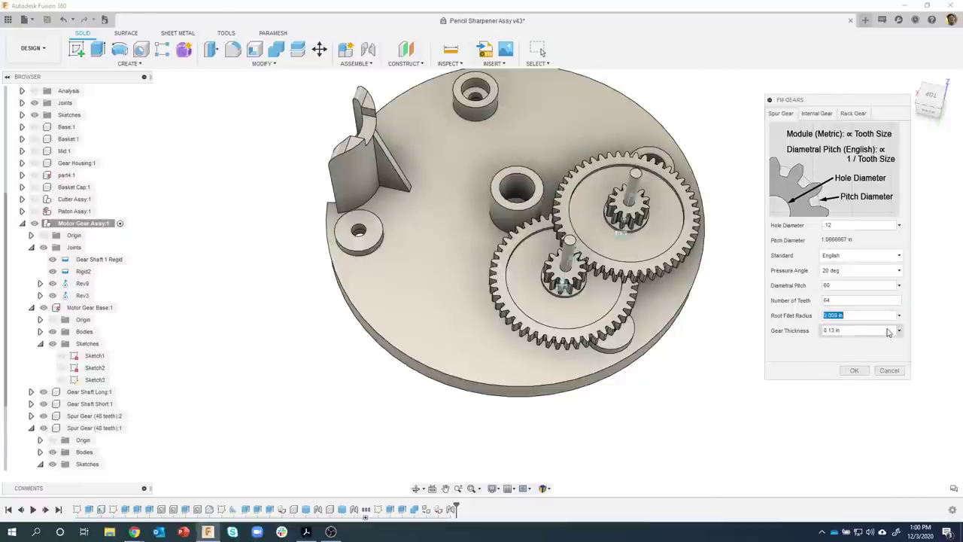
pyautogui.click(898, 332)
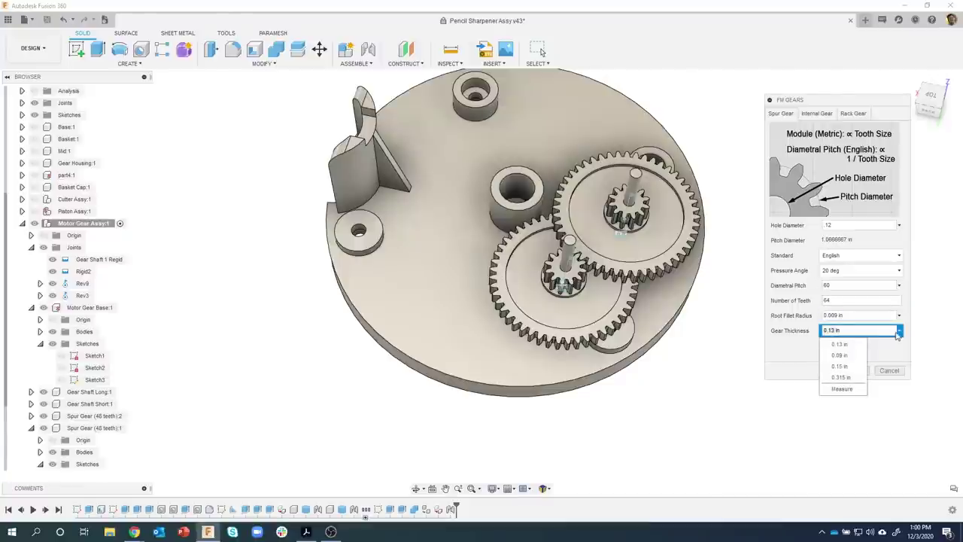
pyautogui.click(840, 366)
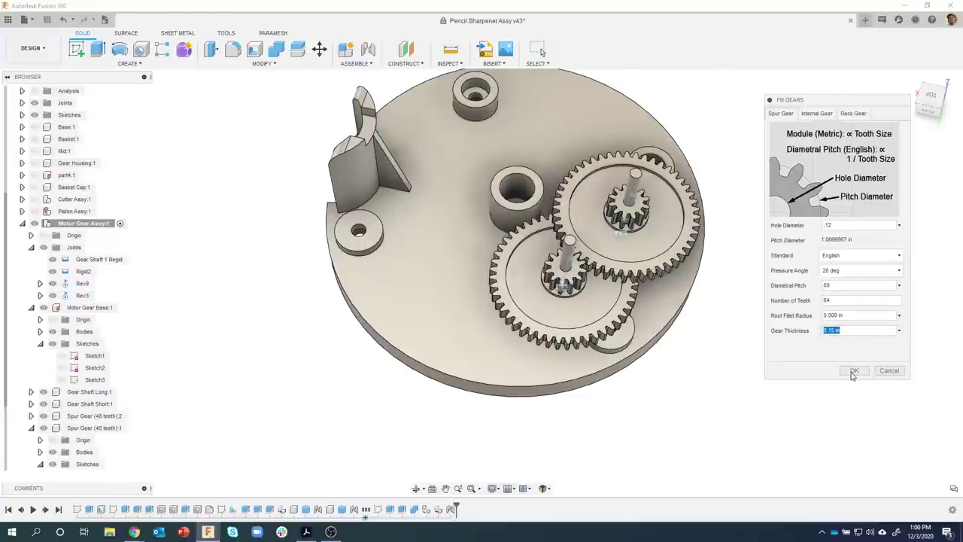
pyautogui.click(854, 370)
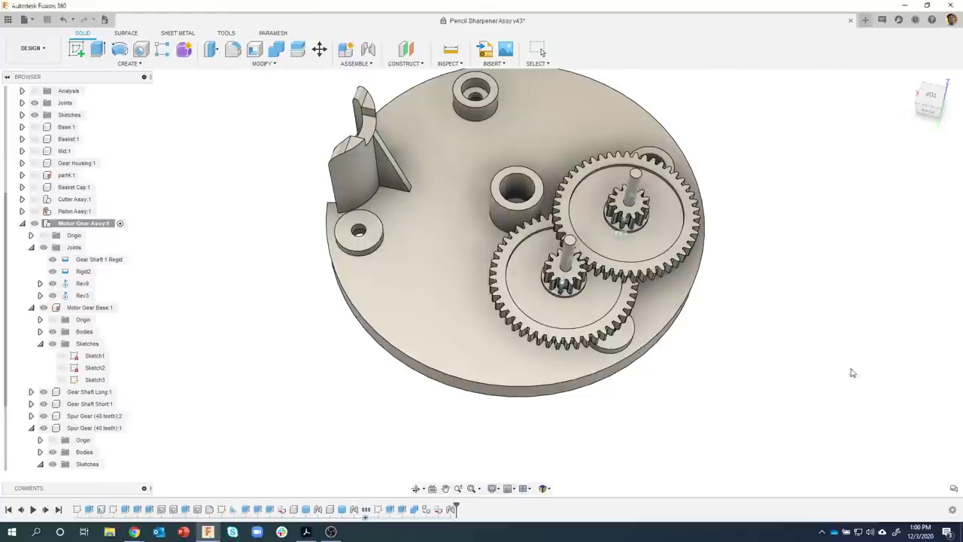
# Check the Large Gear drawing sheet in Adobe Acrobat, return to Fusion 360, and activate the 64-tooth spur gear component
pyautogui.click(306, 532)
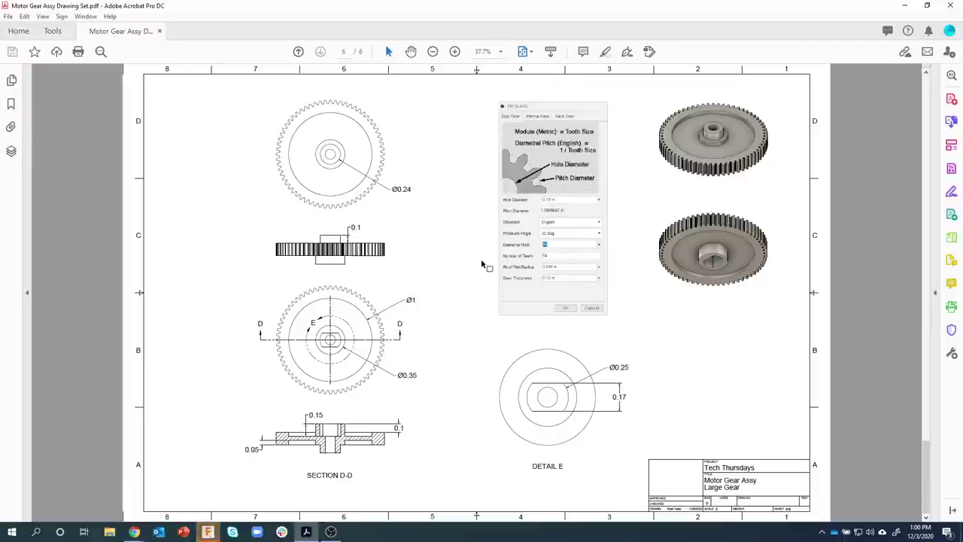
pyautogui.click(208, 532)
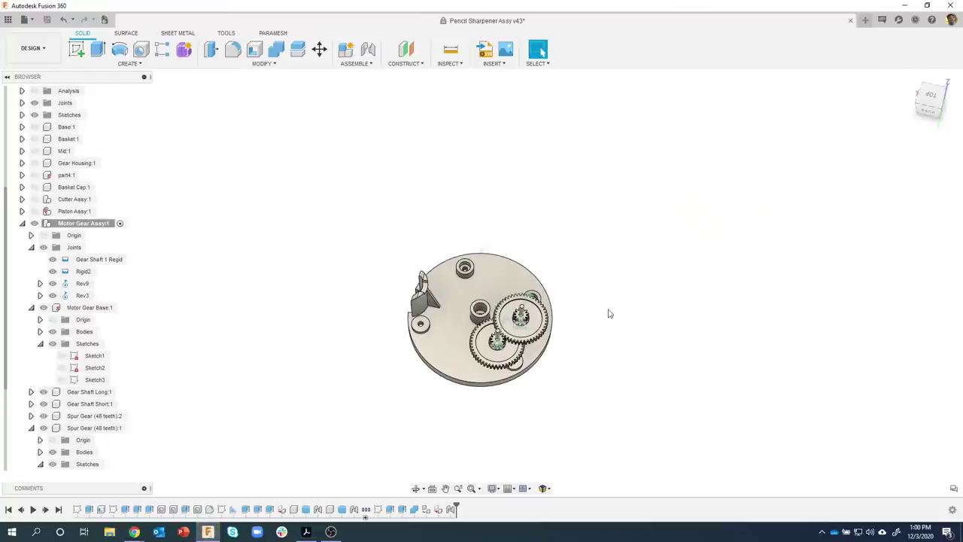
pyautogui.keyDown('shift'); pyautogui.moveTo(479, 418); pyautogui.dragTo(188, 354, button='middle'); pyautogui.keyUp('shift')
pyautogui.moveTo(3, 331); pyautogui.dragTo(4, 455)
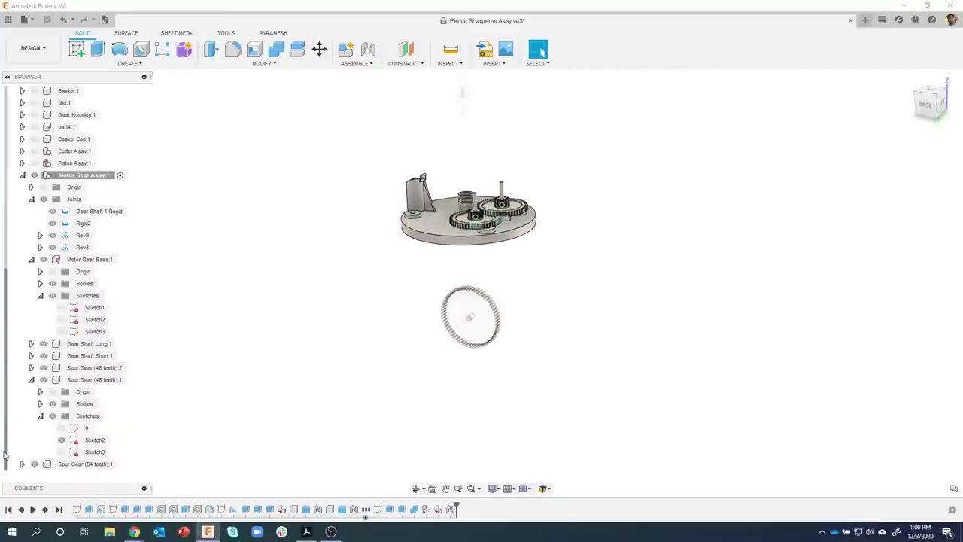
pyautogui.click(128, 463)
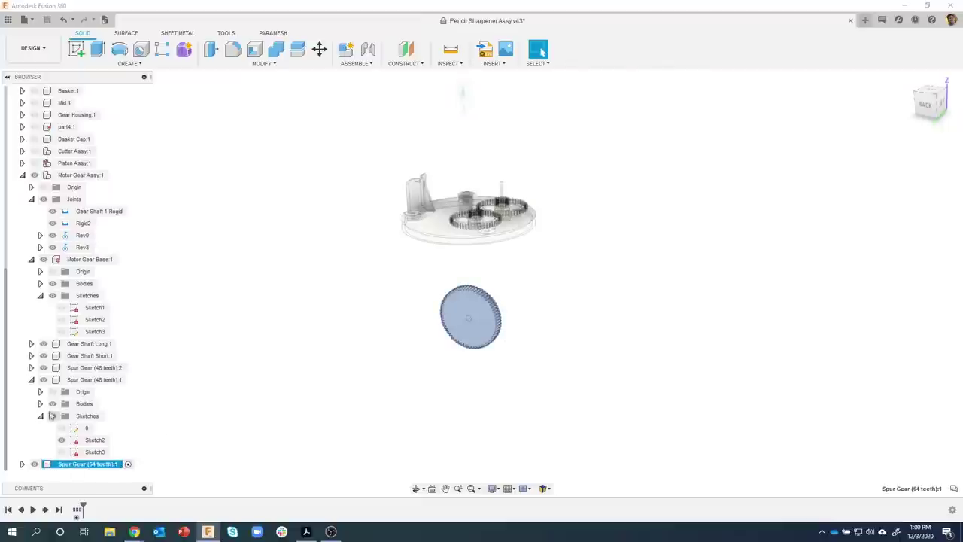
# Collapse the Spur Gear (48 teeth):1 and Motor Gear Base branches in the component tree, and clear the selection
pyautogui.click(32, 381)
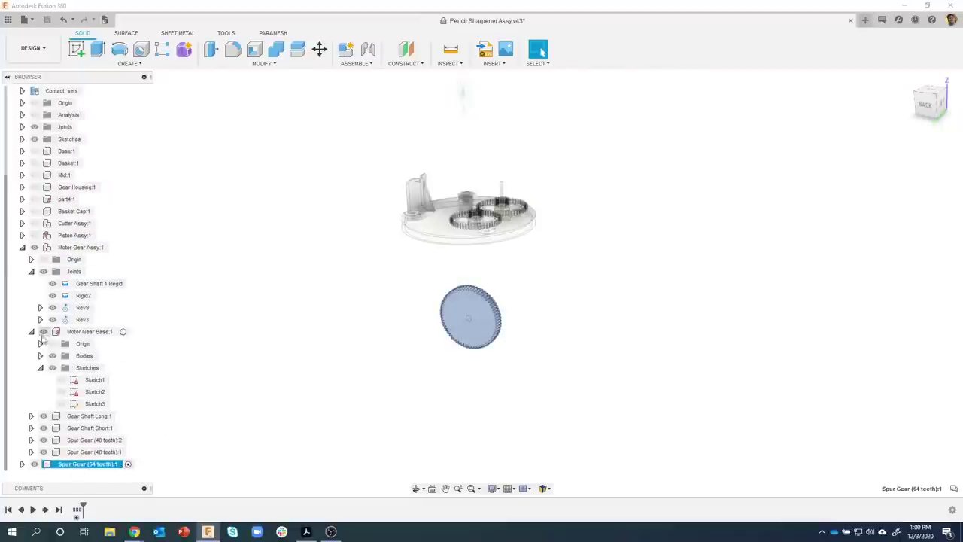
pyautogui.click(32, 332)
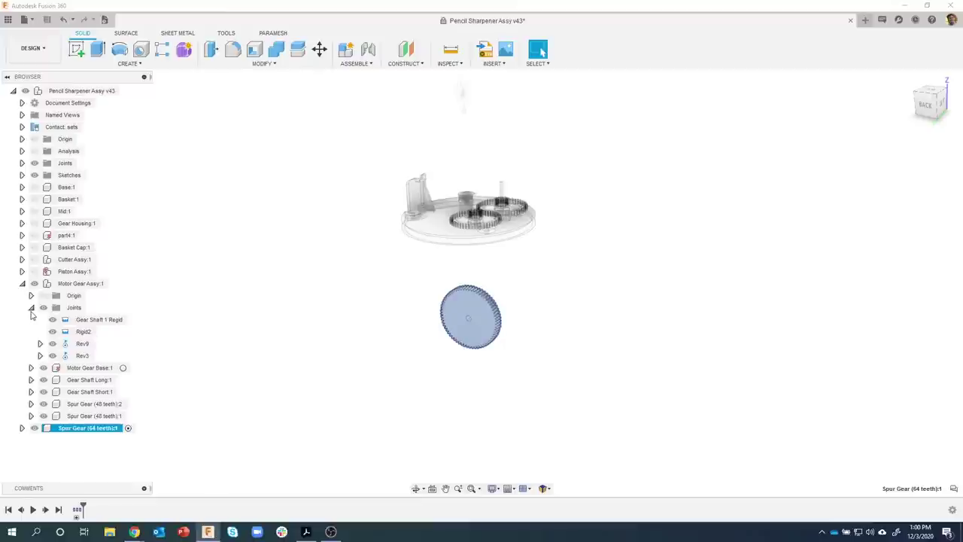
pyautogui.scroll(5, 523, 339)
pyautogui.click(304, 323)
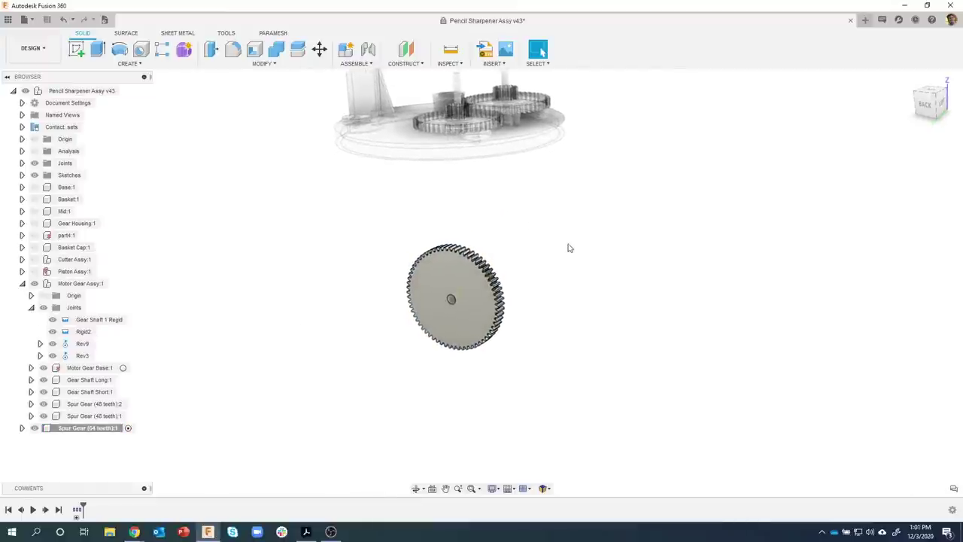
# Start a sketch on the 64-tooth gear's flat face and draw a 0.35 in diameter circle centred on the hole
pyautogui.click(443, 270)
pyautogui.rightClick(443, 270)
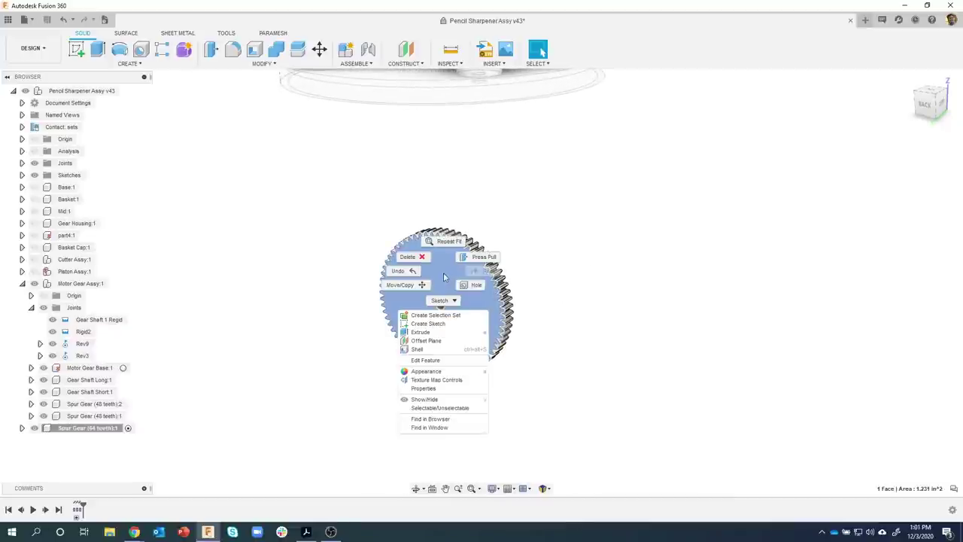
pyautogui.click(434, 332)
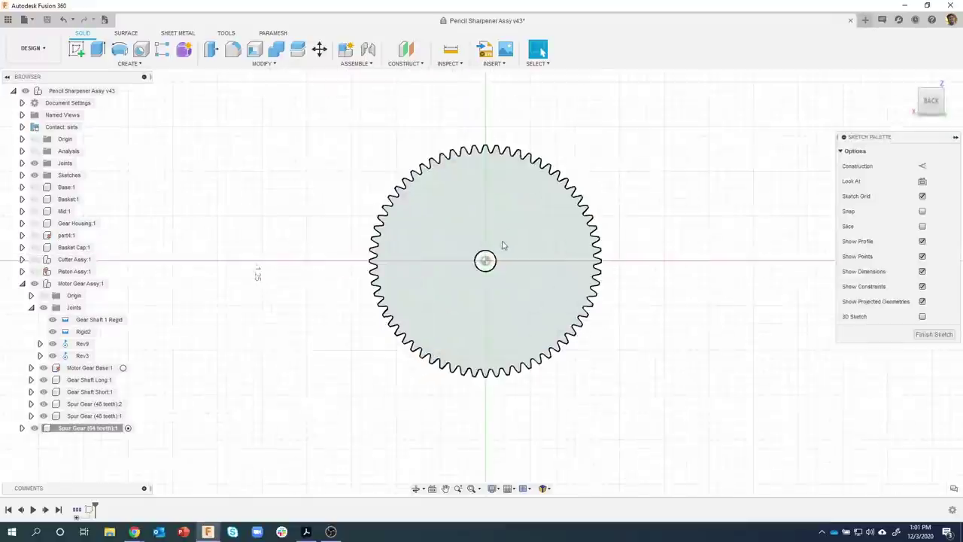
pyautogui.press('c')
pyautogui.click(485, 261)
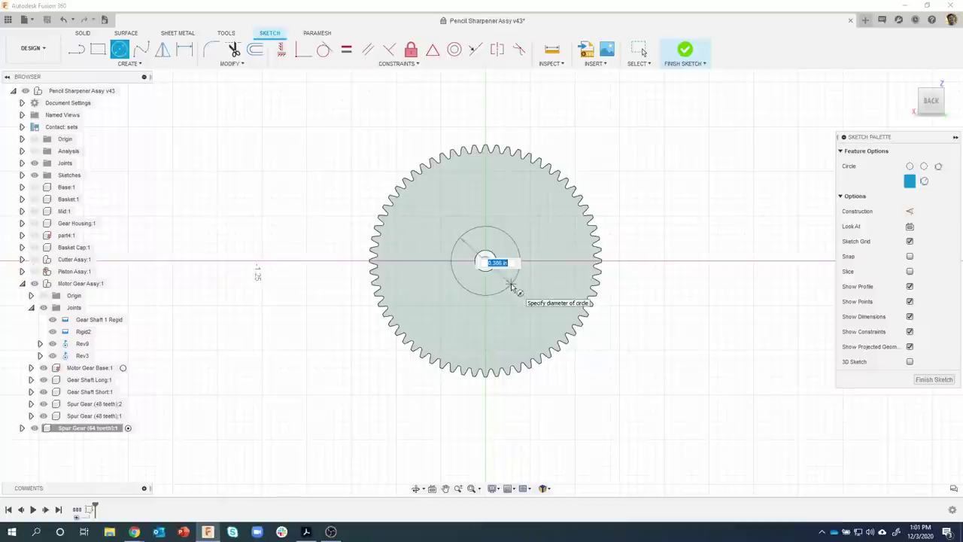
pyautogui.write('.35')
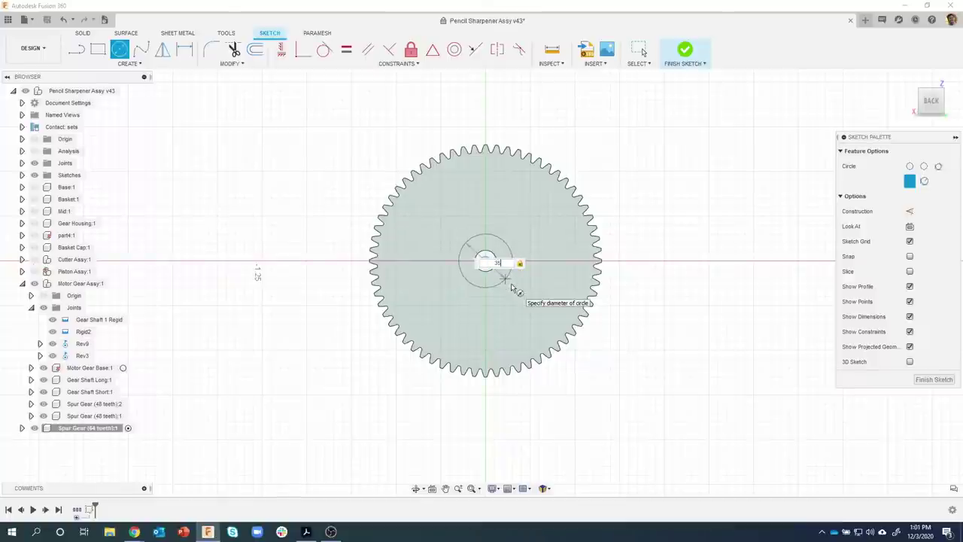
pyautogui.press('Return')
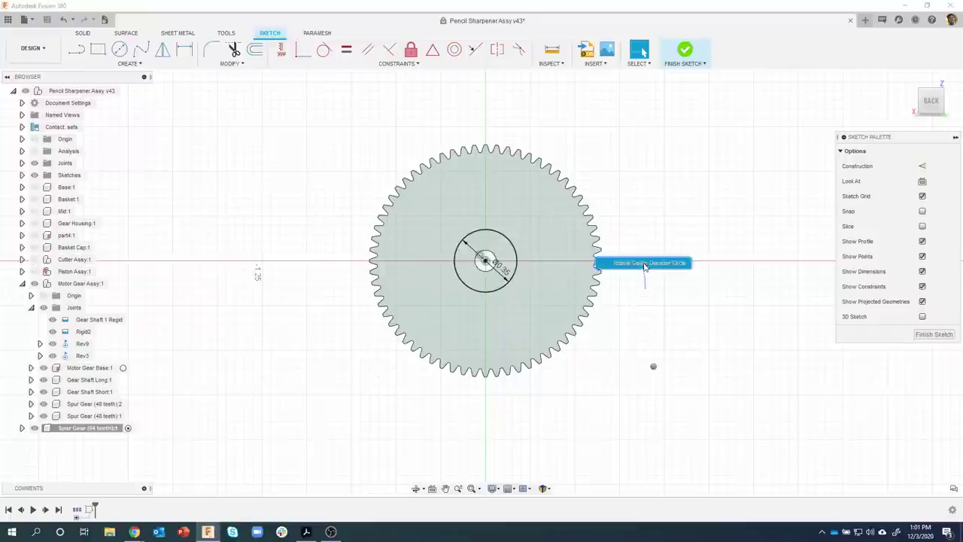
# Draw a second concentric circle 1 in in diameter around the gear's hole and finish the sketch
pyautogui.click(486, 261)
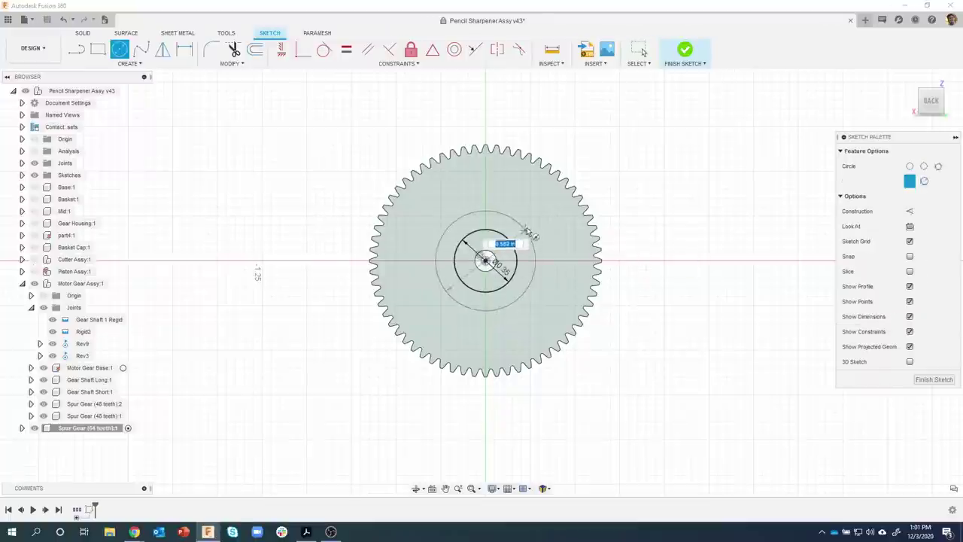
pyautogui.write('1')
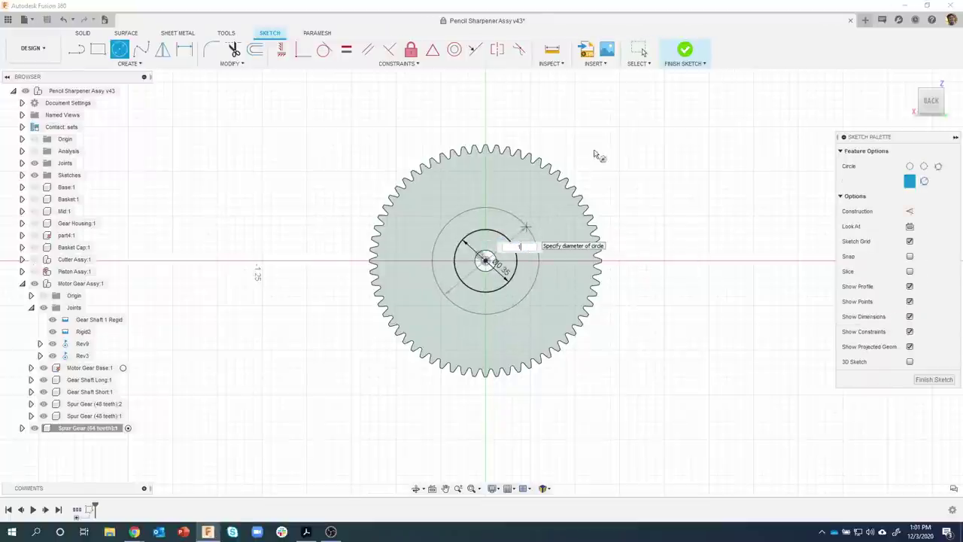
pyautogui.press('Return')
pyautogui.press('Escape')
pyautogui.click(683, 53)
# Extrude the ring between the two circles as a cut of -0.05 in to recess the gear's sketched face
pyautogui.click(426, 269)
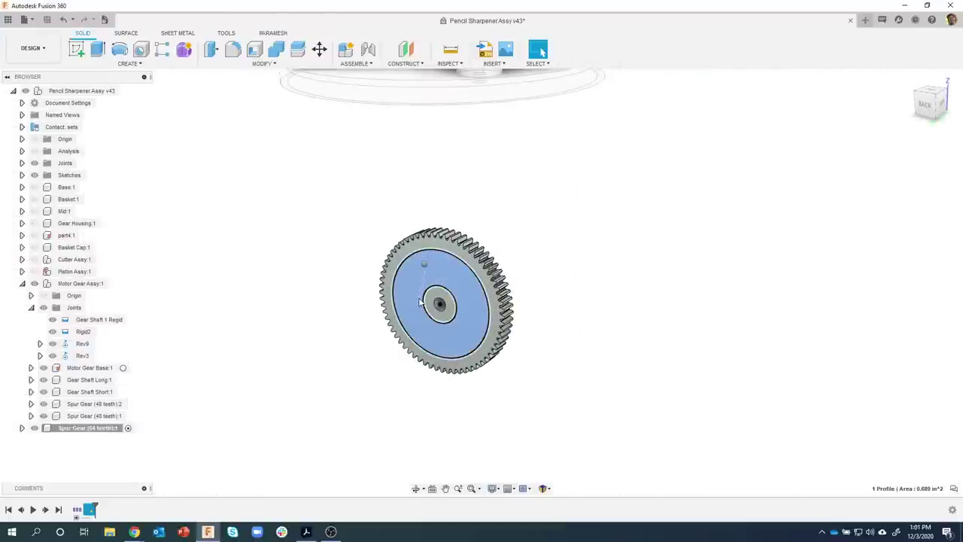
pyautogui.rightClick(420, 302)
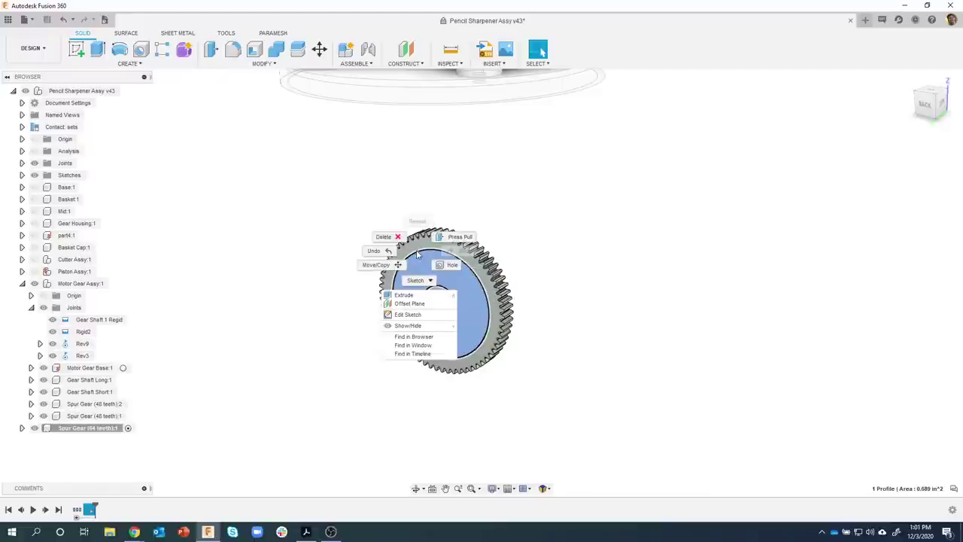
pyautogui.click(410, 295)
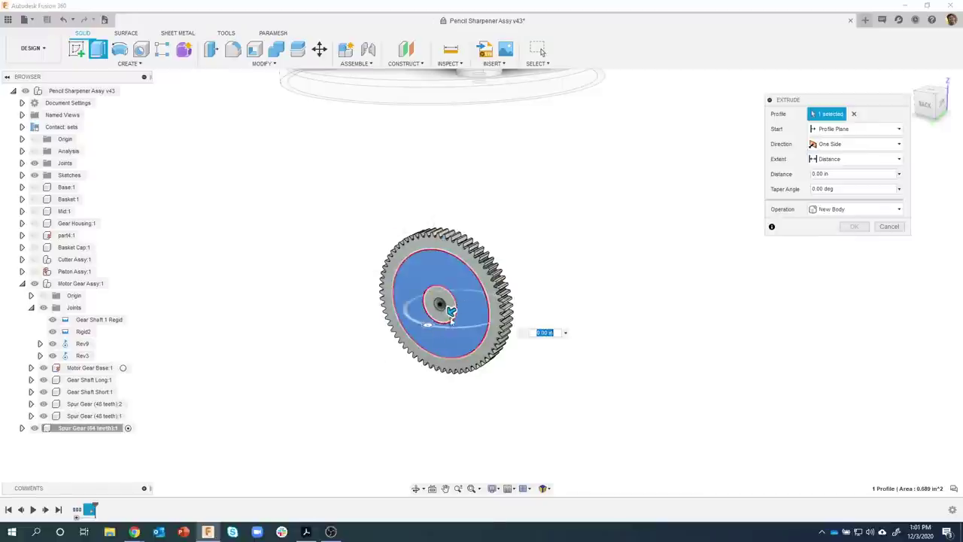
pyautogui.moveTo(451, 312); pyautogui.dragTo(456, 317)
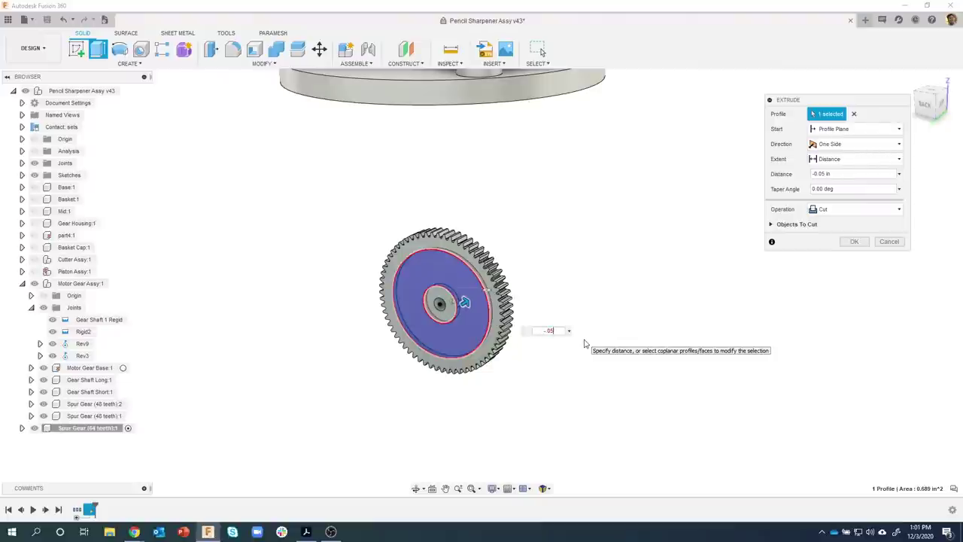
pyautogui.click(853, 241)
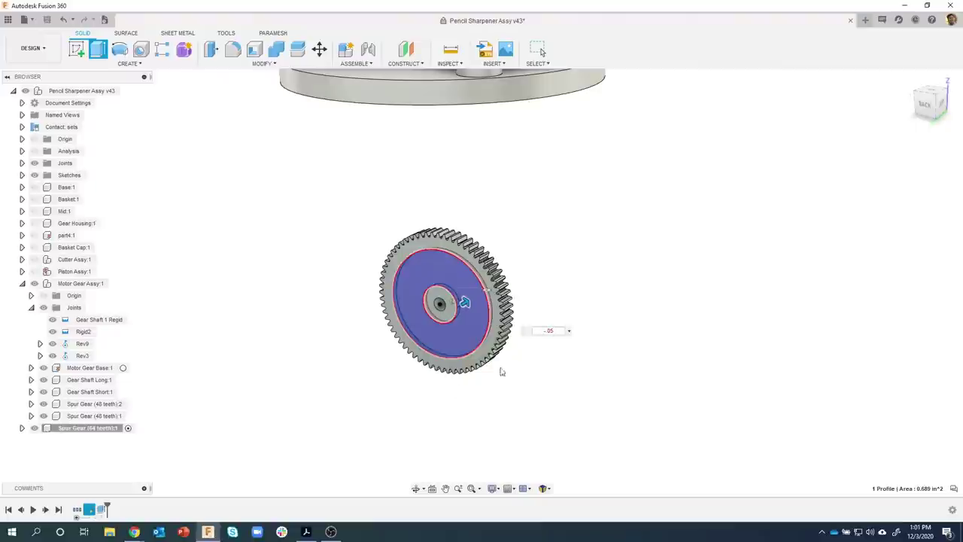
# Expand the 64-tooth gear's sketches in the component tree and show the two-circle sketch, Sketch3
pyautogui.click(21, 428)
pyautogui.click(31, 464)
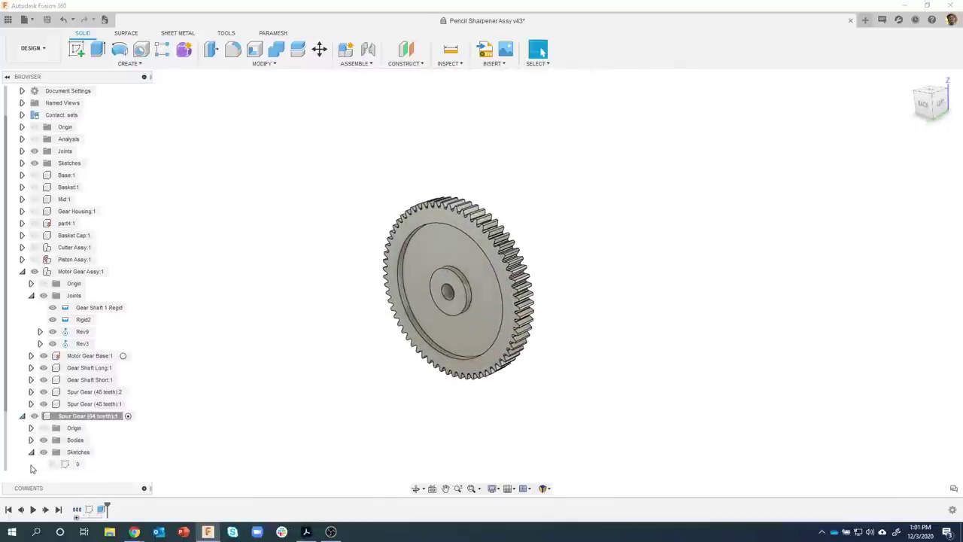
pyautogui.click(53, 464)
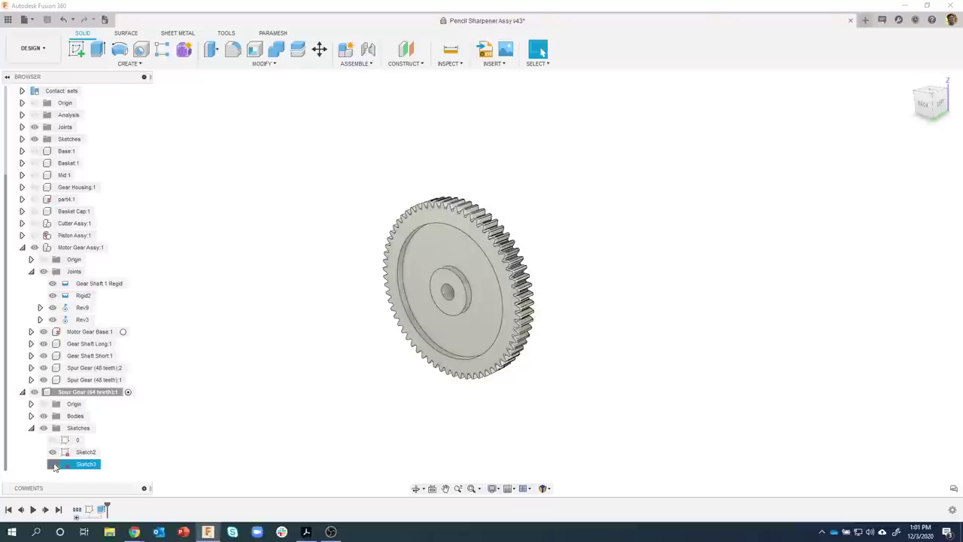
# Cut the same ring profile 0.05 in deep into the gear's opposite face, starting the extrusion from that face object
pyautogui.click(420, 261)
pyautogui.rightClick(419, 261)
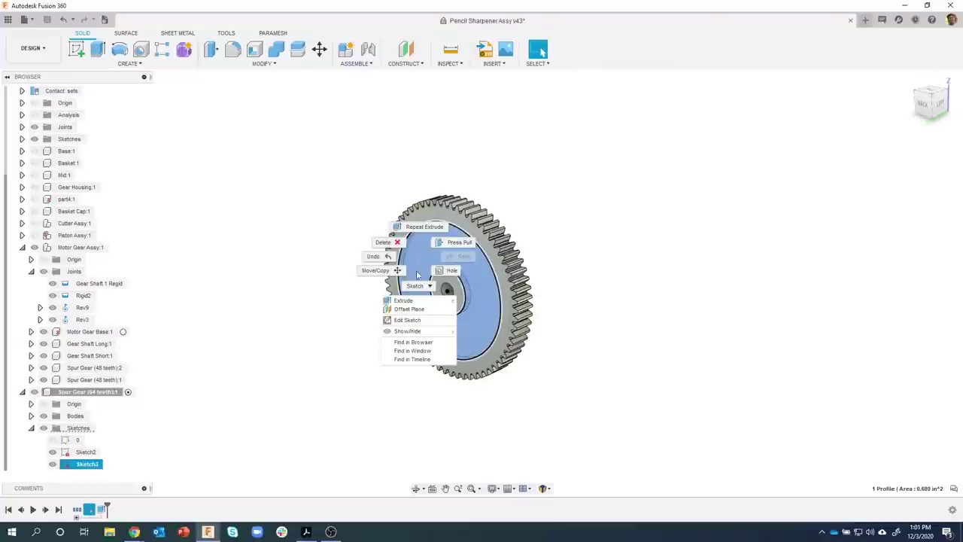
pyautogui.click(409, 308)
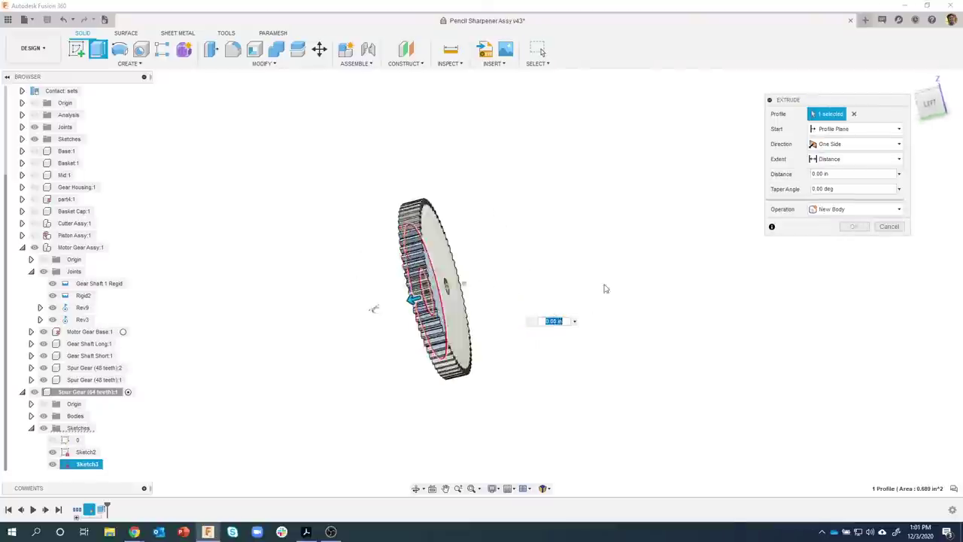
pyautogui.click(844, 129)
pyautogui.click(835, 164)
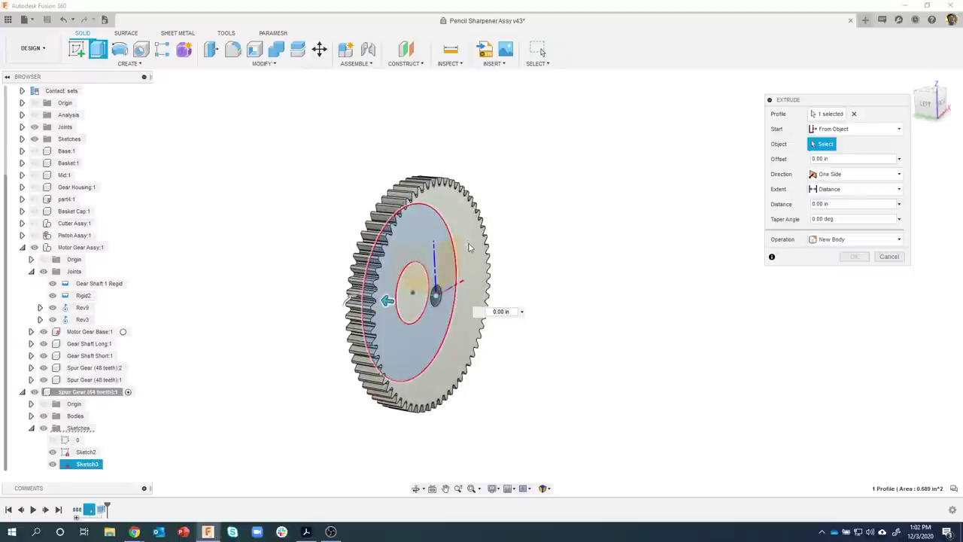
pyautogui.click(458, 313)
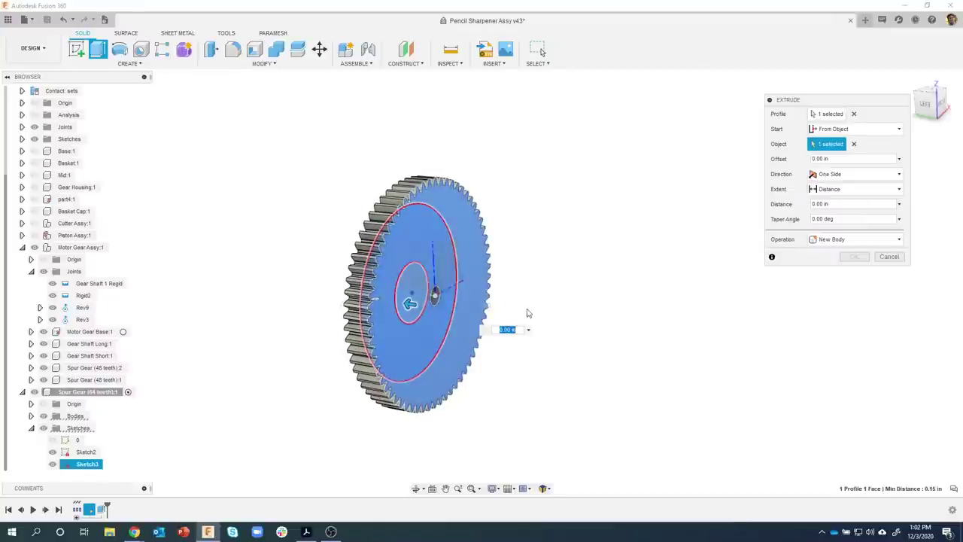
pyautogui.press('BackSpace')
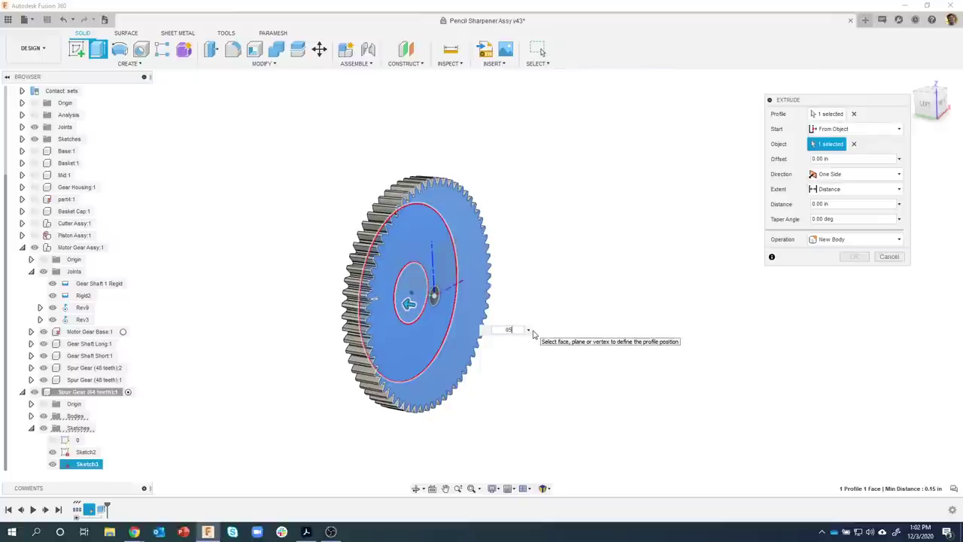
pyautogui.keyDown('shift'); pyautogui.moveTo(449, 276); pyautogui.dragTo(850, 272, button='middle'); pyautogui.keyUp('shift')
pyautogui.click(853, 270)
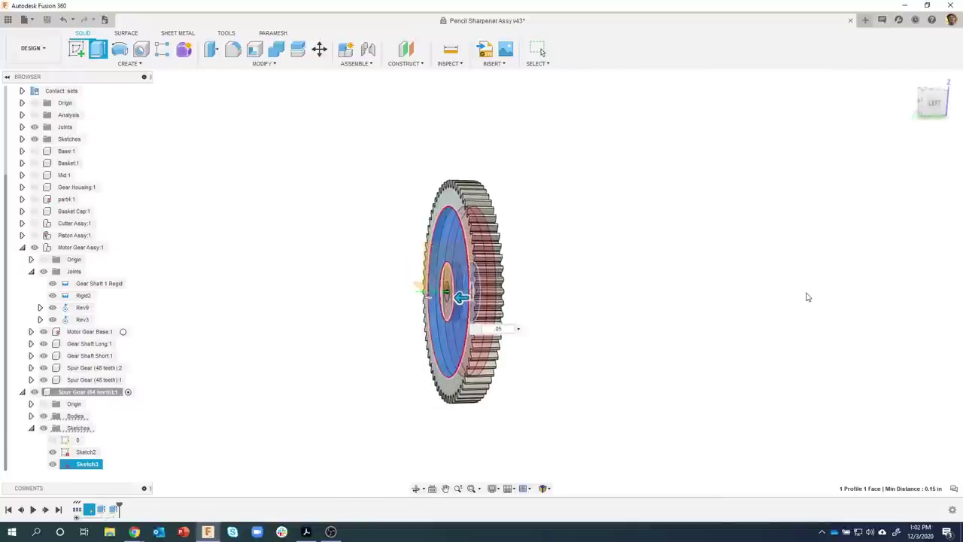
# Extrude the inner ring around the hole 0.1 in outward from the sketched face, joined to the gear as a hub
pyautogui.keyDown('shift'); pyautogui.moveTo(807, 297); pyautogui.dragTo(420, 256, button='middle'); pyautogui.keyUp('shift')
pyautogui.scroll(3, 421, 256)
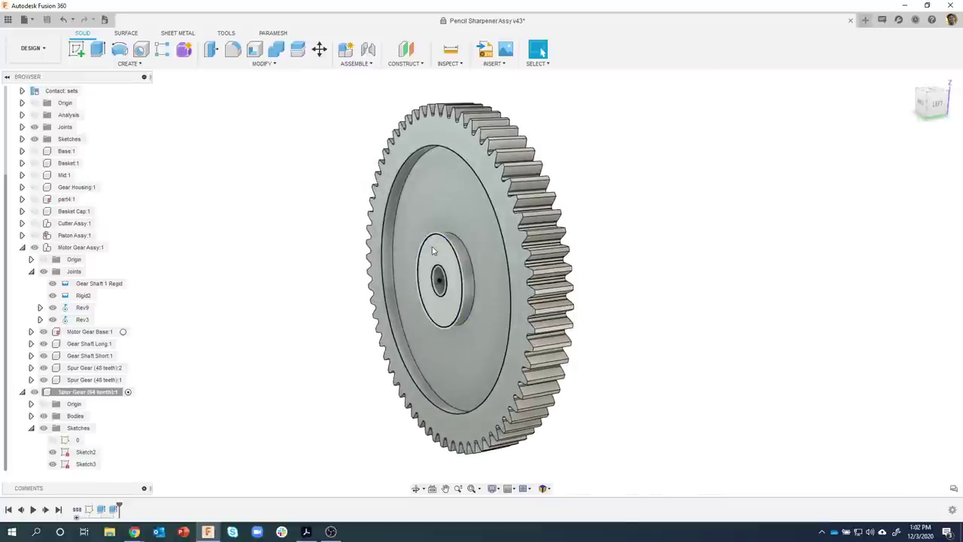
pyautogui.click(433, 252)
pyautogui.rightClick(434, 252)
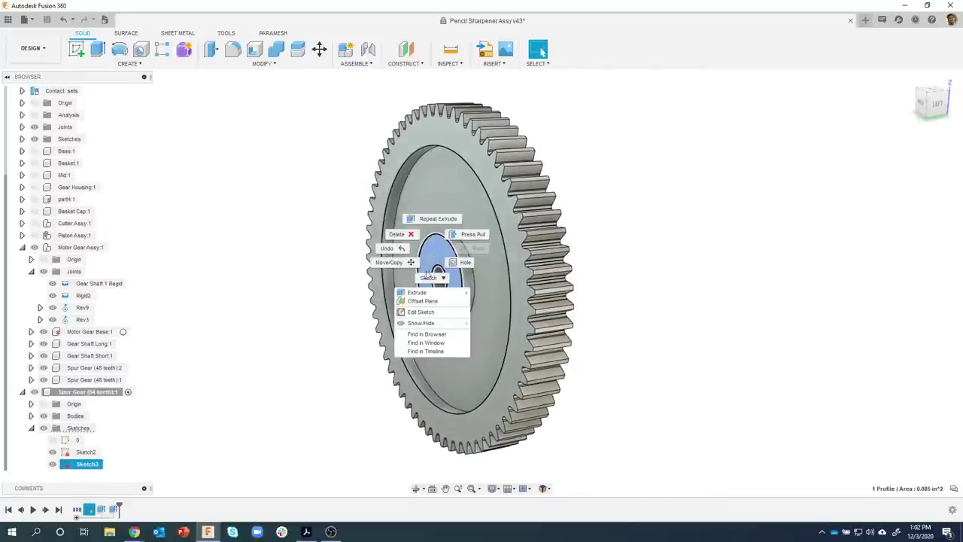
pyautogui.click(421, 293)
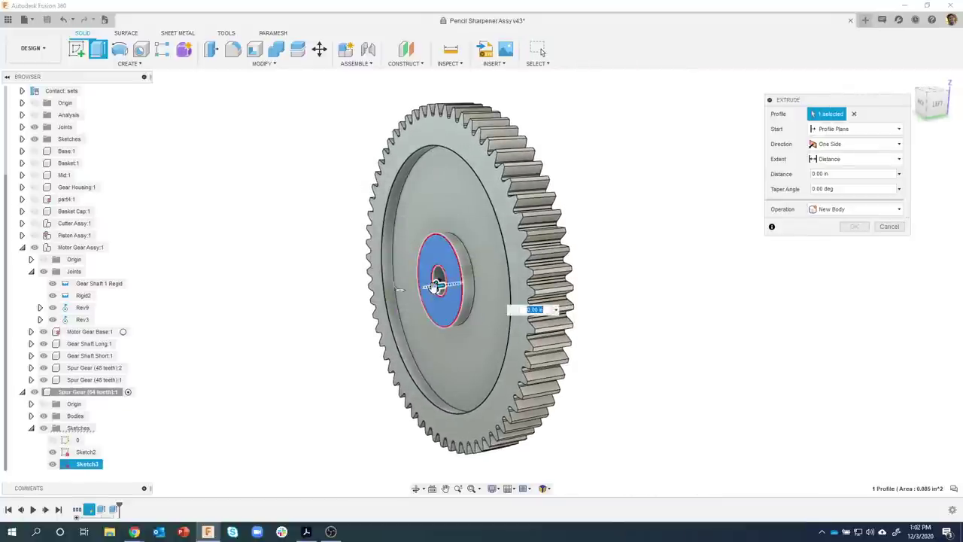
pyautogui.moveTo(423, 287); pyautogui.dragTo(338, 297)
pyautogui.keyDown('shift'); pyautogui.moveTo(338, 297); pyautogui.dragTo(528, 309, button='middle'); pyautogui.keyUp('shift')
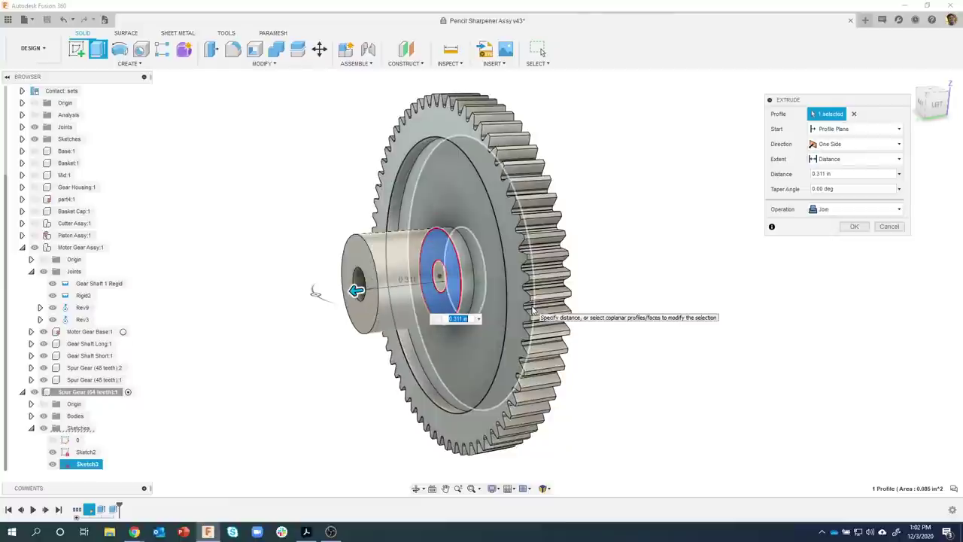
pyautogui.write('.1')
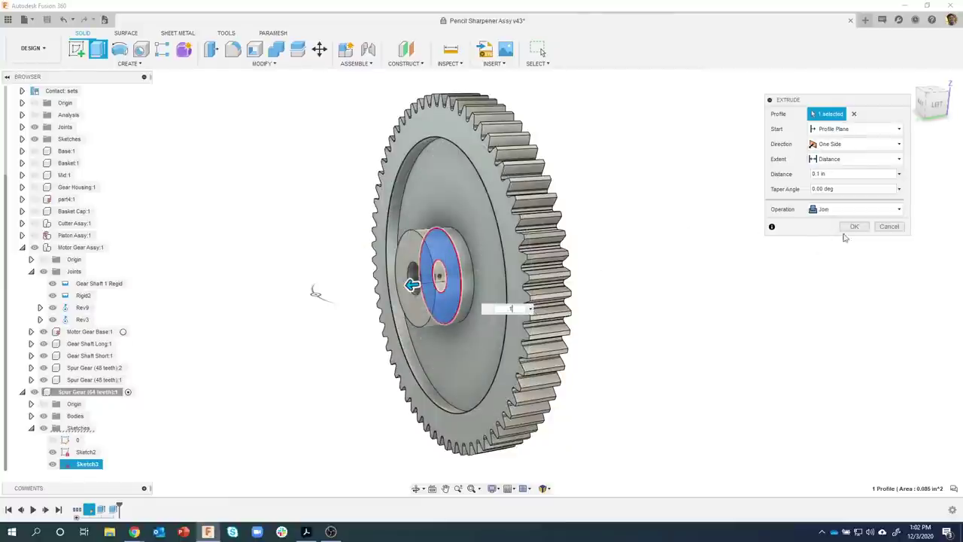
pyautogui.click(854, 227)
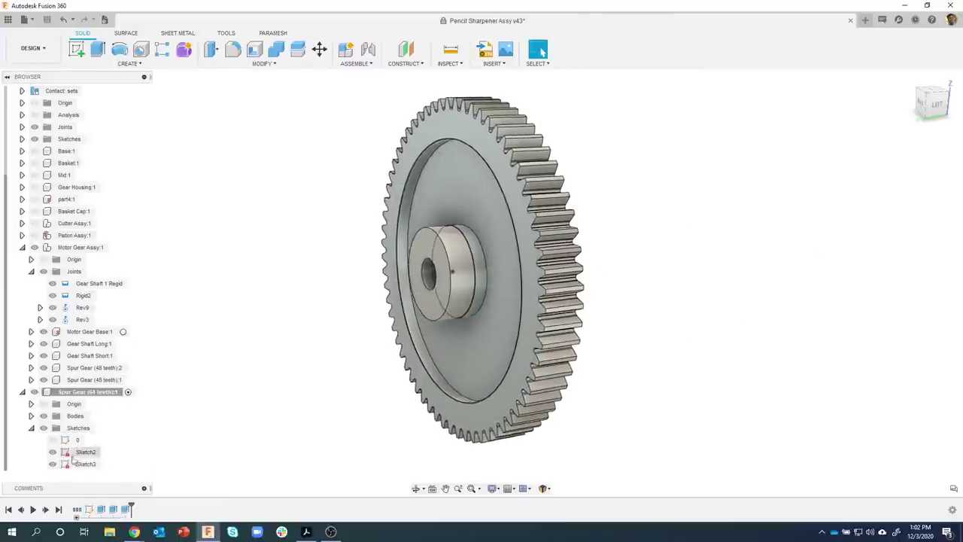